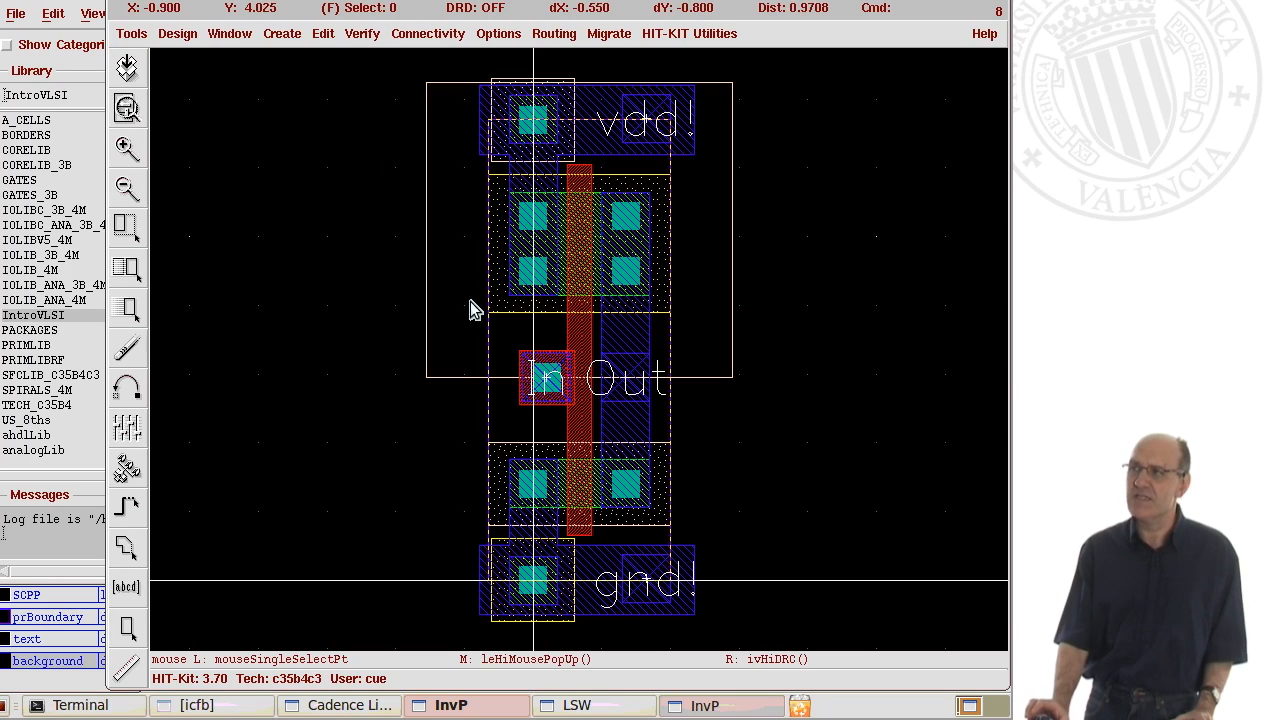
Run a full, flat DRC on the InvP layout with the no_coverage switch and check the results in the icfb log.
{"action": "left_click", "coordinate": [362, 34]}
{"action": "left_click", "coordinate": [362, 75]}
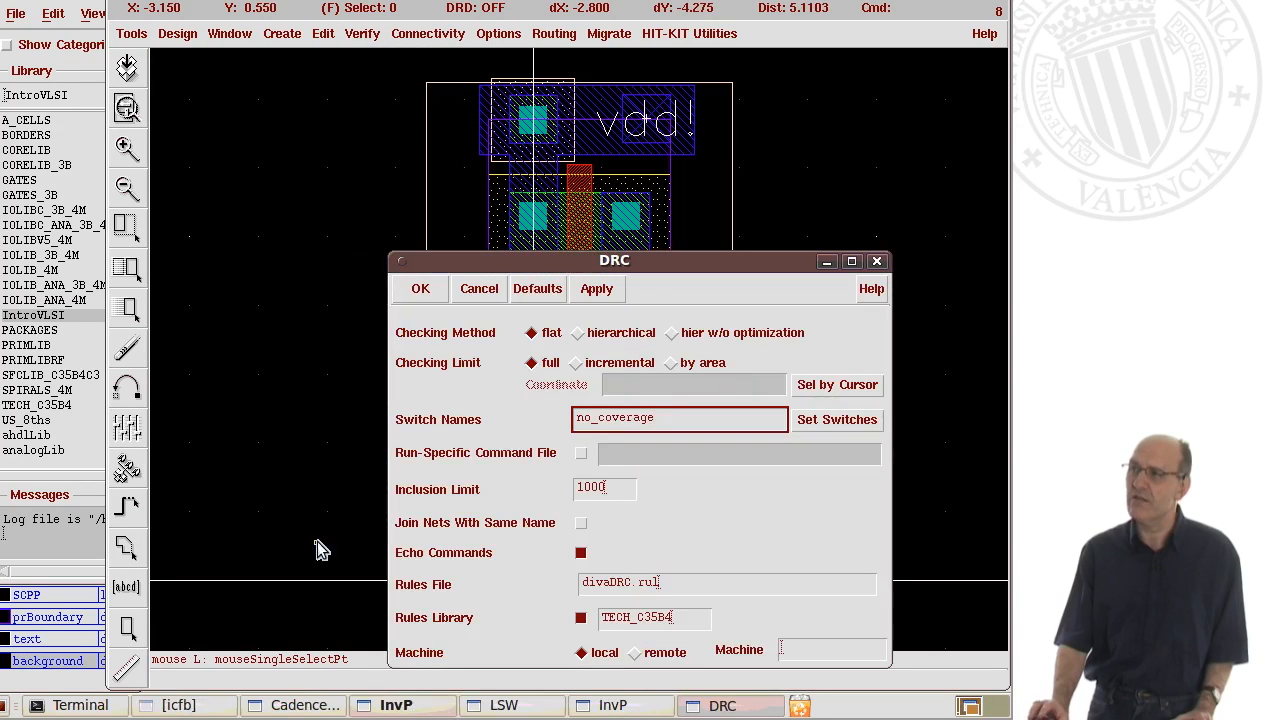
{"action": "left_click_drag", "start_coordinate": [724, 250], "coordinate": [681, 135]}
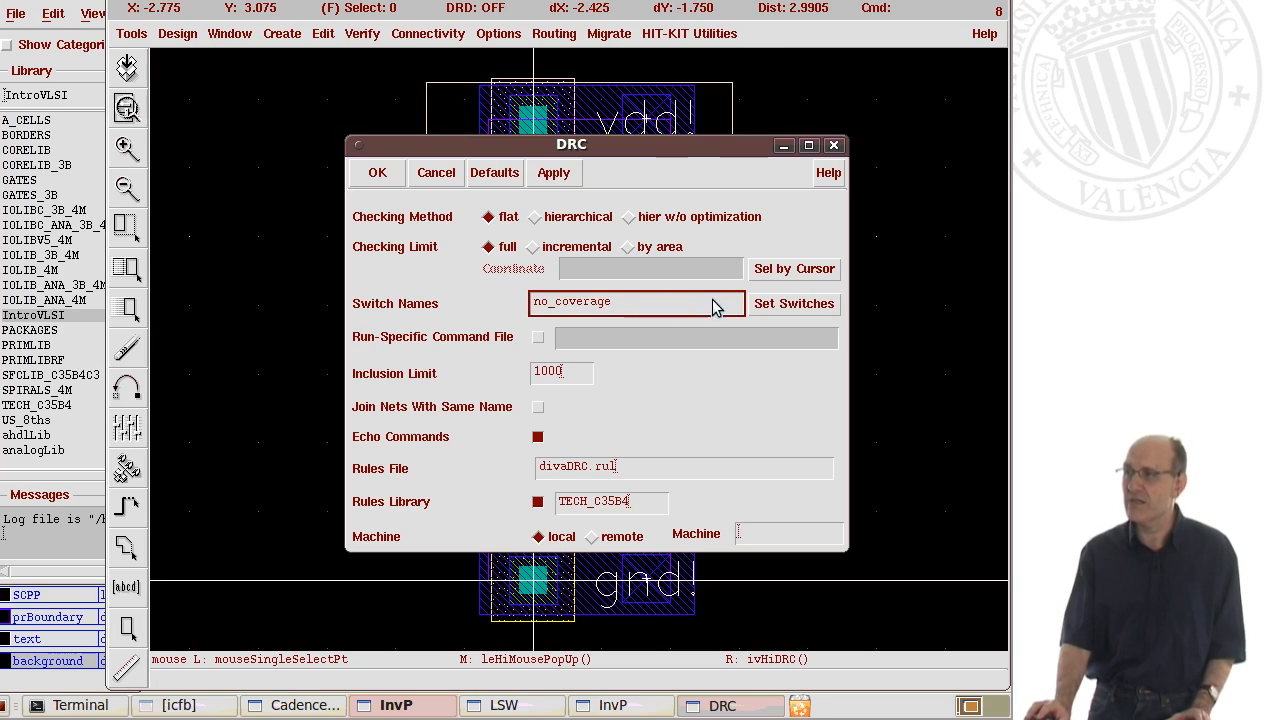
{"action": "left_click", "coordinate": [790, 304]}
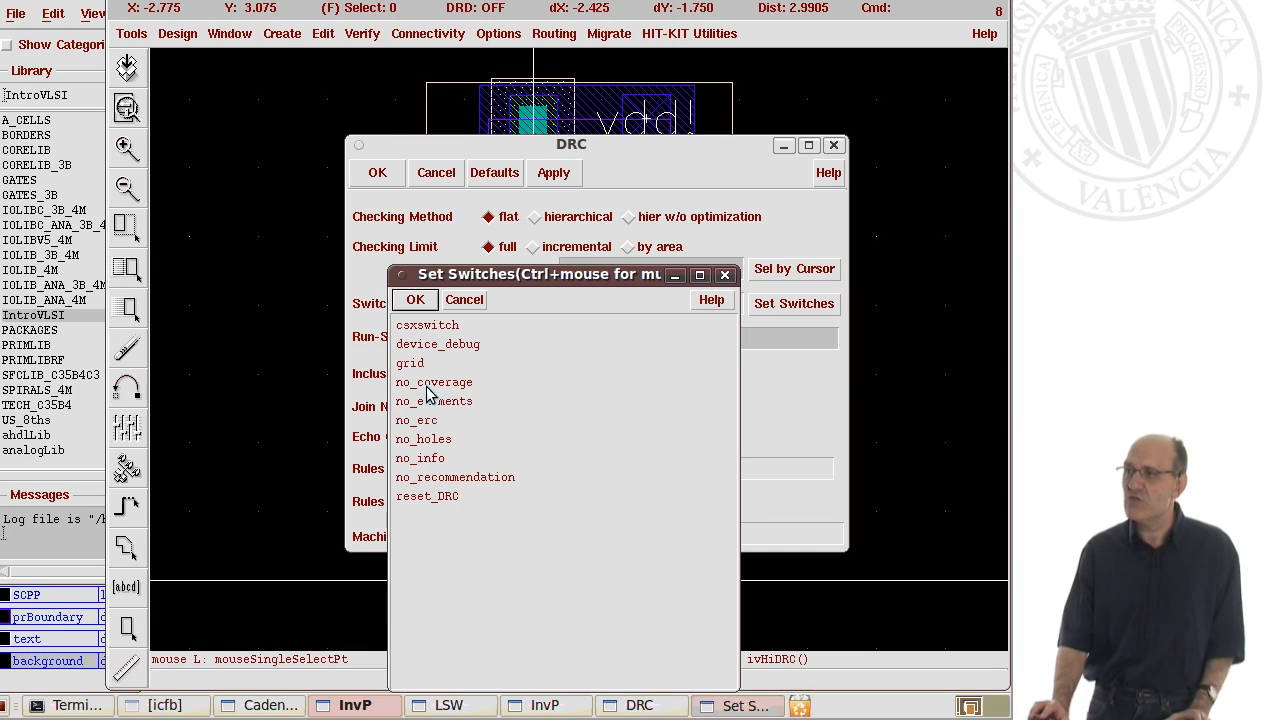
{"action": "left_click", "coordinate": [427, 386]}
{"action": "left_click", "coordinate": [416, 299]}
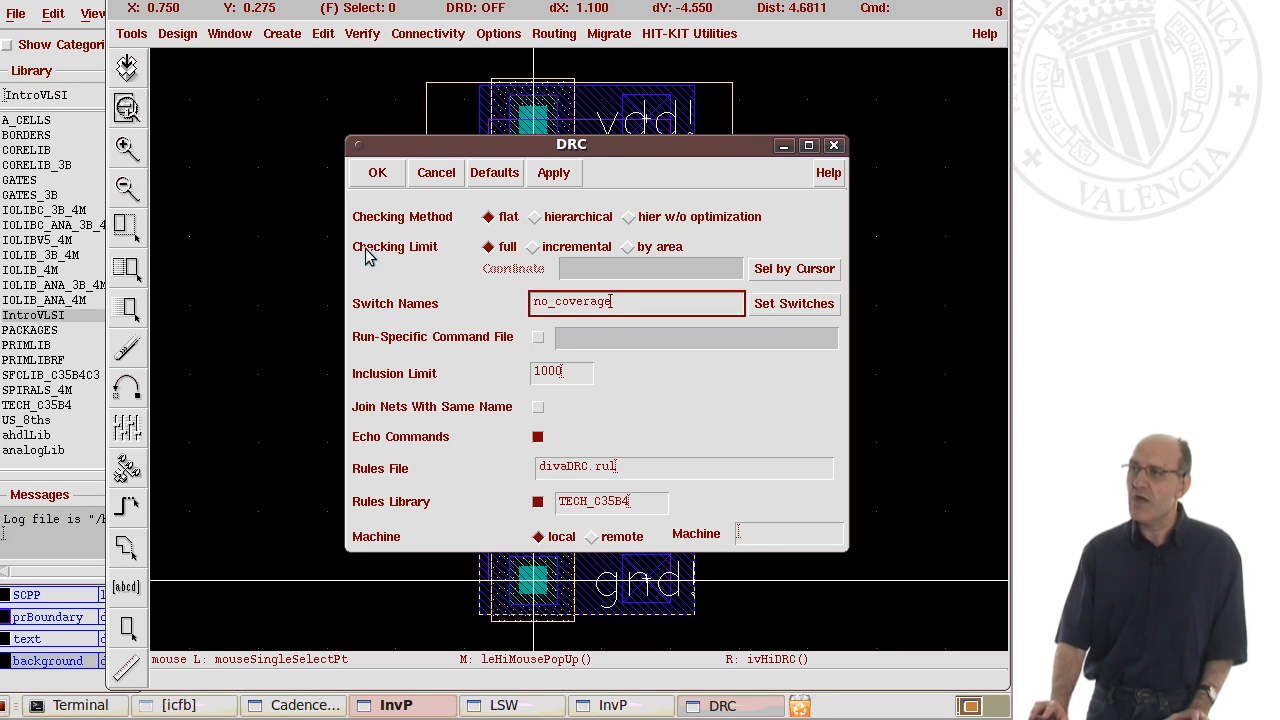
{"action": "left_click", "coordinate": [376, 172]}
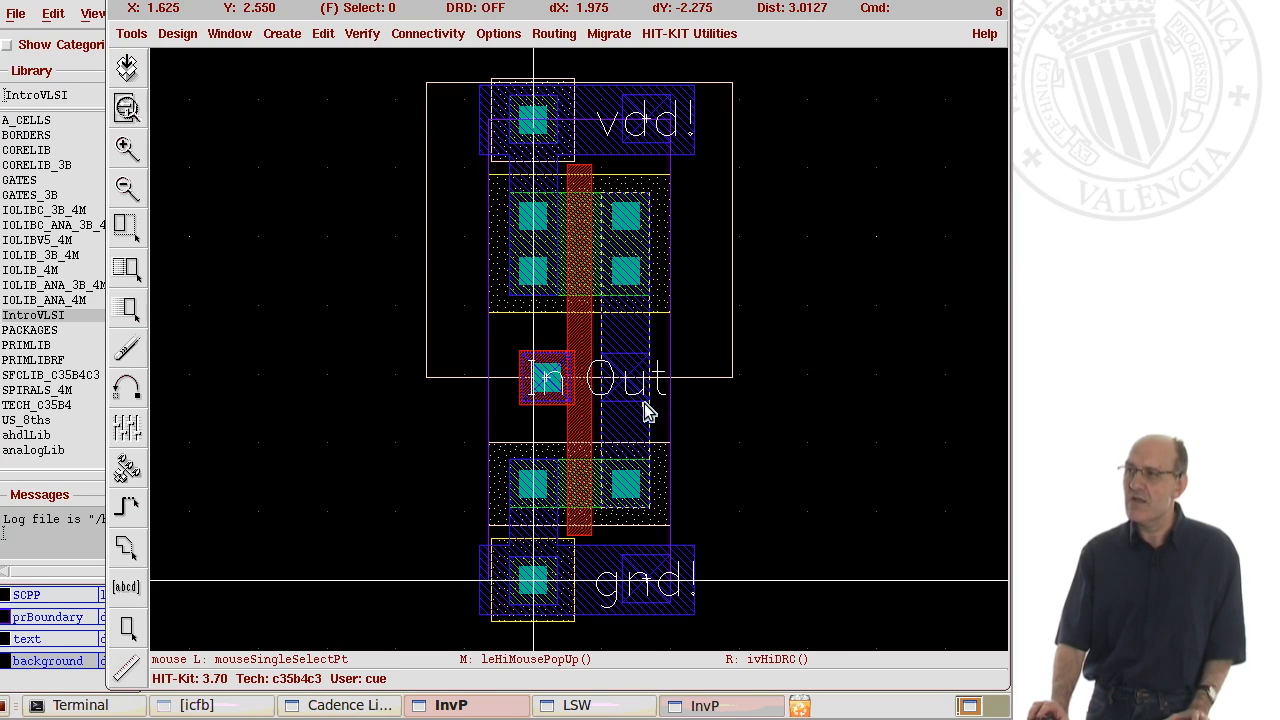
{"action": "left_click", "coordinate": [205, 706]}
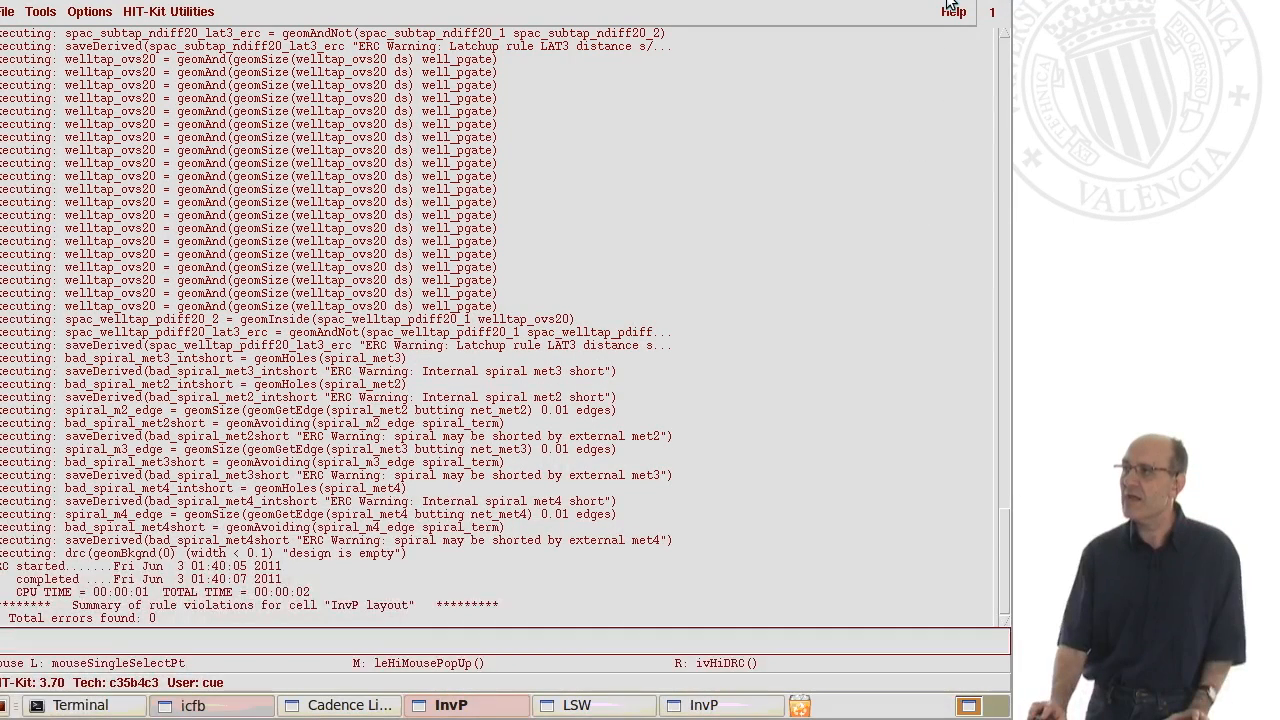
{"action": "key", "text": "alt+Tab"}
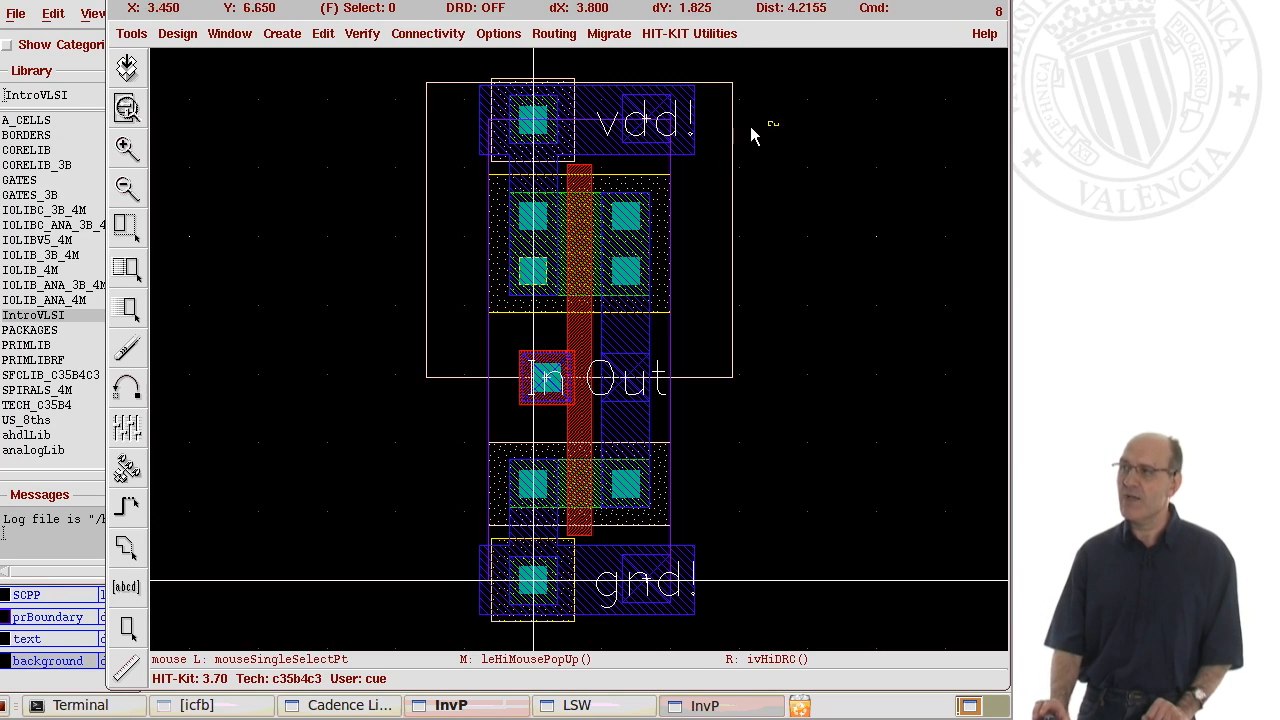
Draw a POLY1 drw rectangle that extends the gate strip upward from its top edge into the vdd! metal area.
{"action": "key", "text": "z"}
{"action": "left_click", "coordinate": [544, 171]}
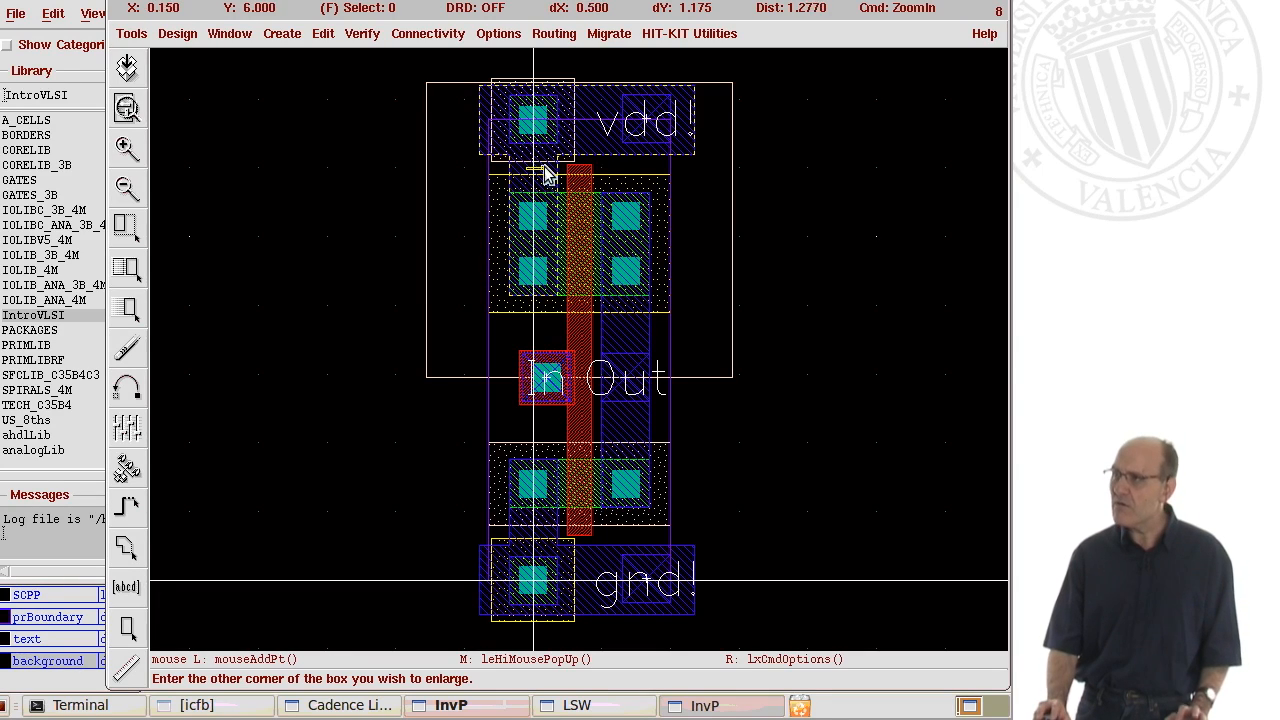
{"action": "left_click", "coordinate": [634, 142]}
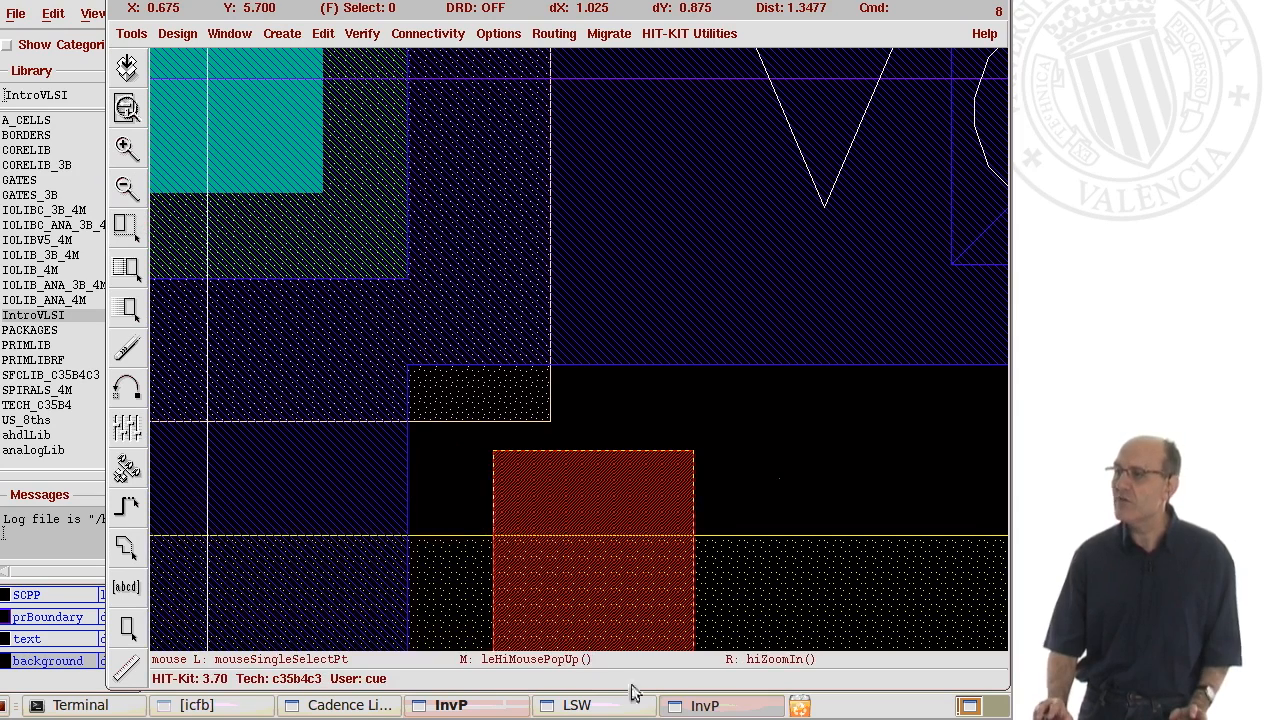
{"action": "left_click", "coordinate": [593, 708]}
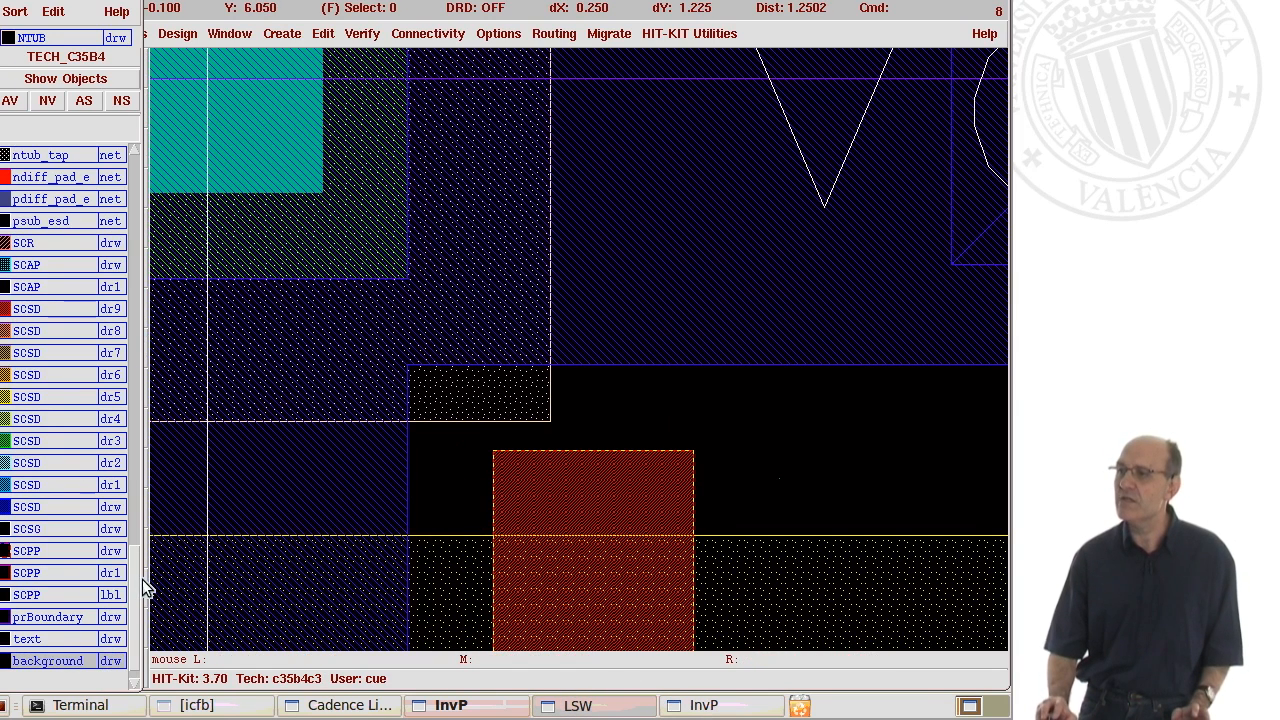
{"action": "left_click_drag", "start_coordinate": [133, 581], "coordinate": [134, 480]}
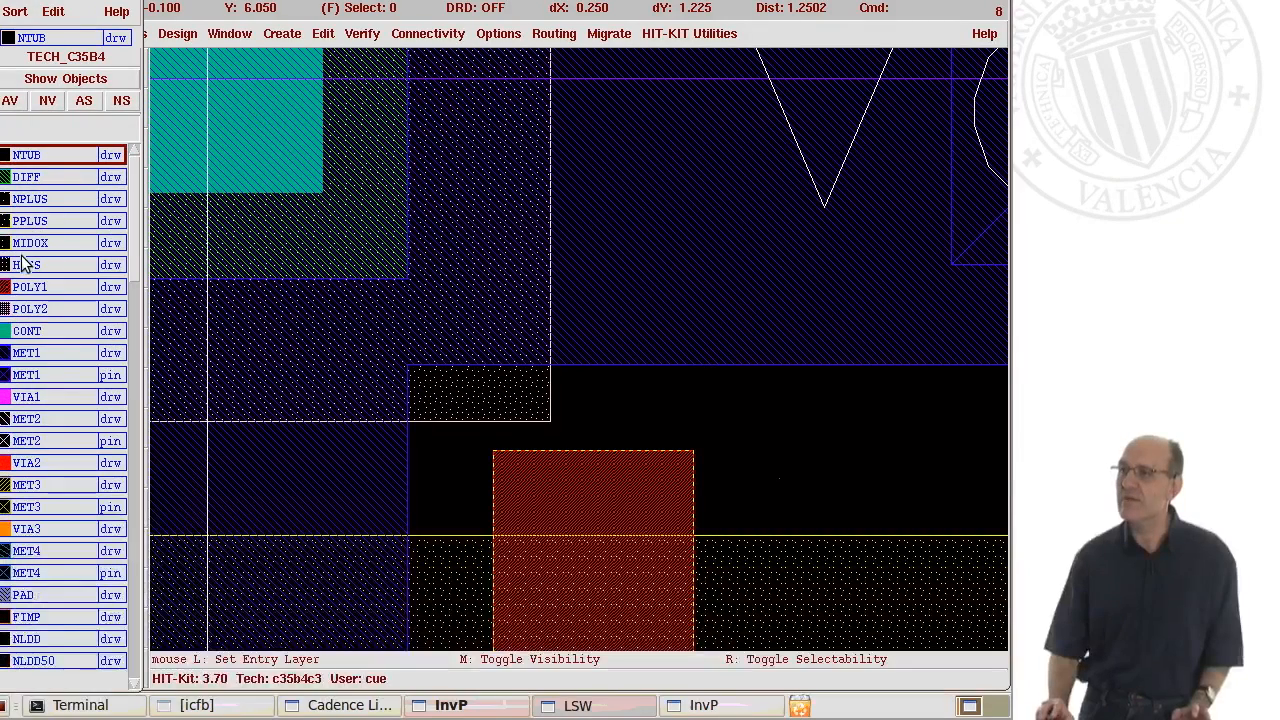
{"action": "left_click", "coordinate": [16, 290]}
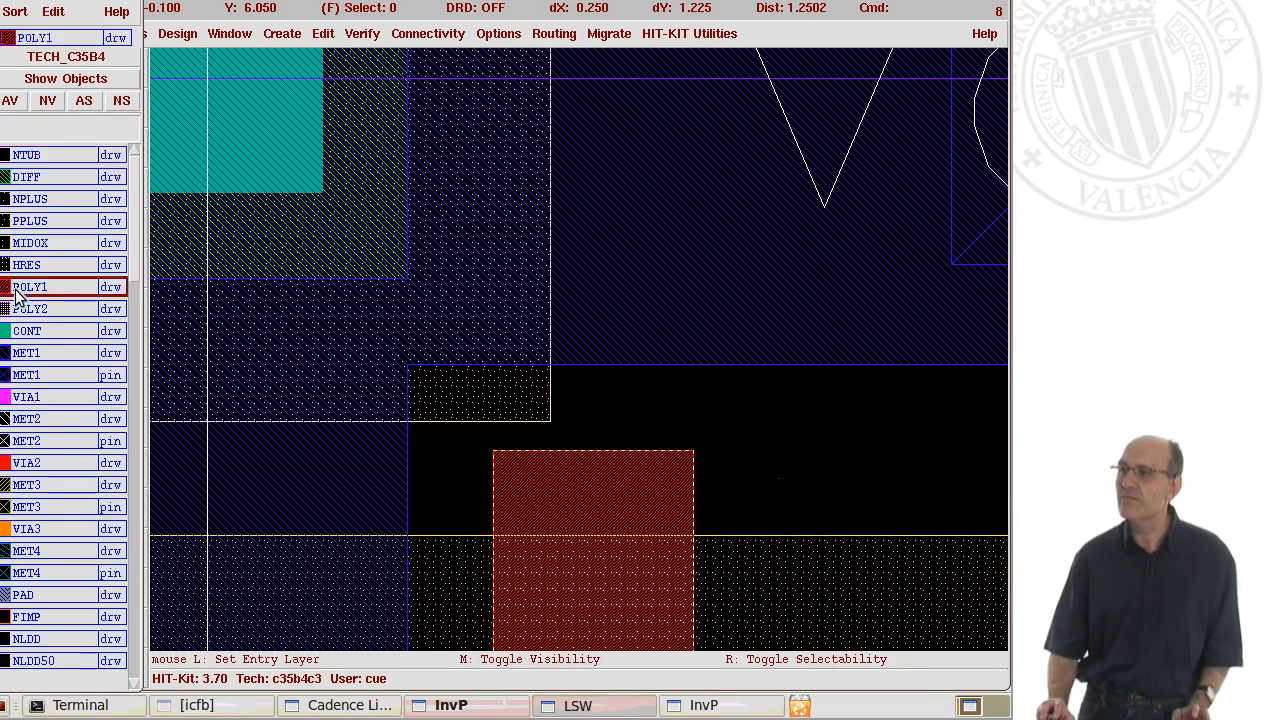
{"action": "left_click", "coordinate": [494, 449]}
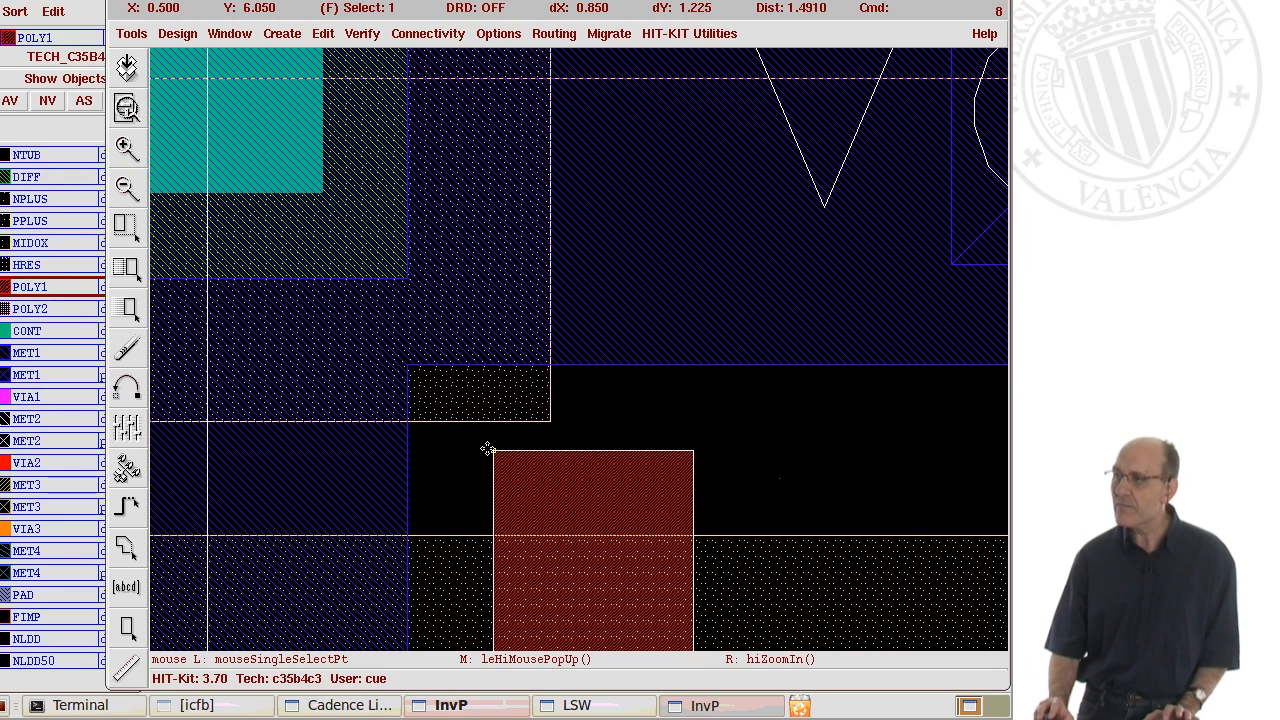
{"action": "key", "text": "r"}
{"action": "left_click", "coordinate": [494, 450]}
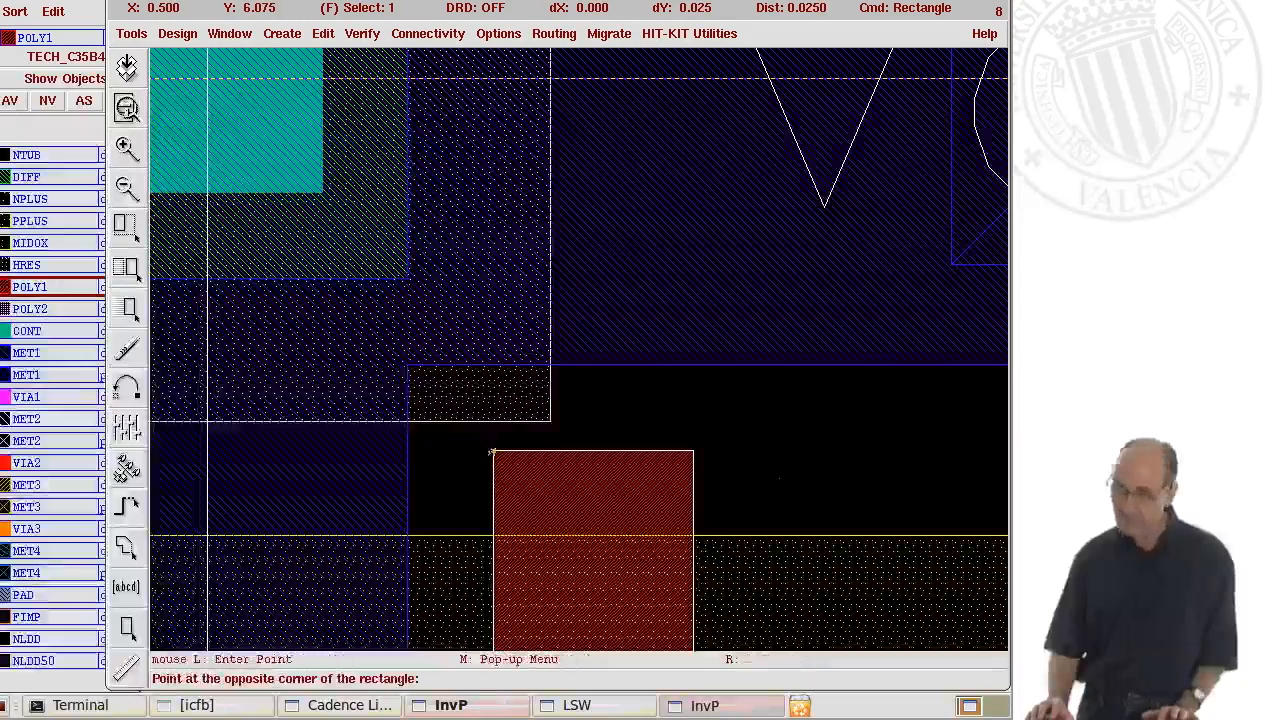
{"action": "left_click", "coordinate": [691, 291]}
{"action": "key", "text": "Escape"}
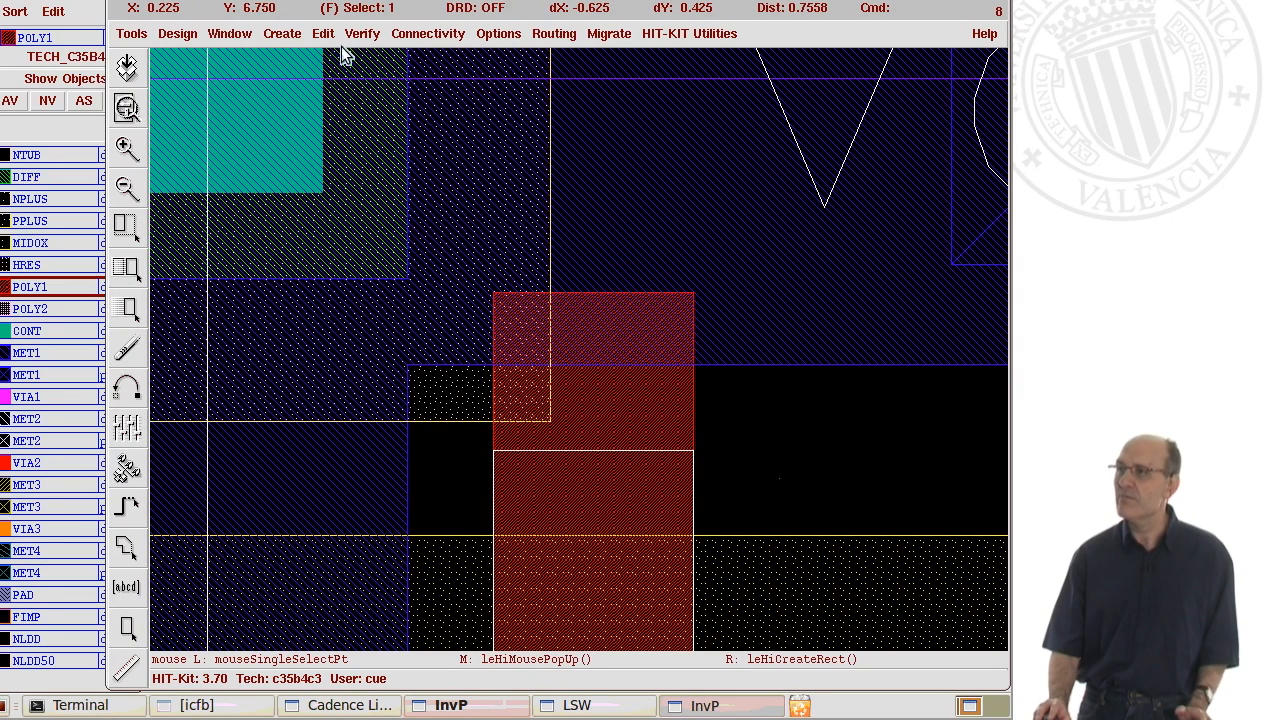
Deselect the gate strip and run the full, flat DRC on the modified layout with the no_coverage switch.
{"action": "left_click", "coordinate": [802, 419]}
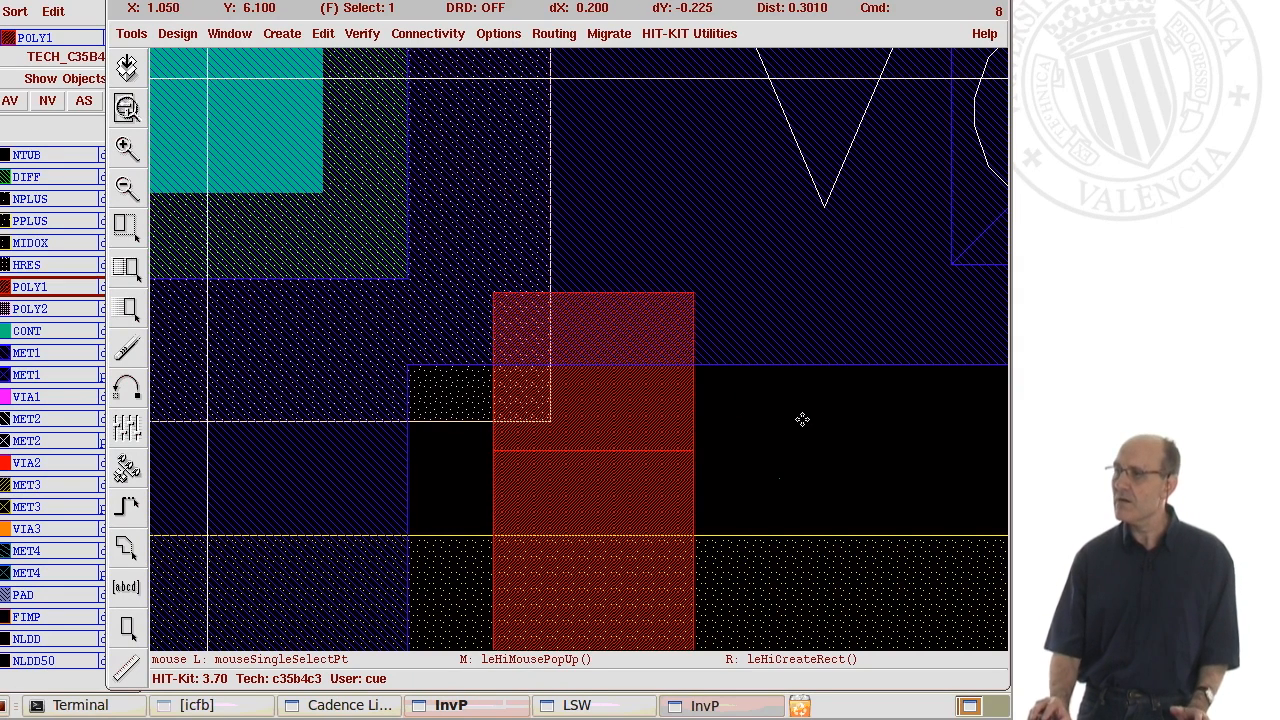
{"action": "left_click", "coordinate": [362, 34]}
{"action": "left_click", "coordinate": [364, 75]}
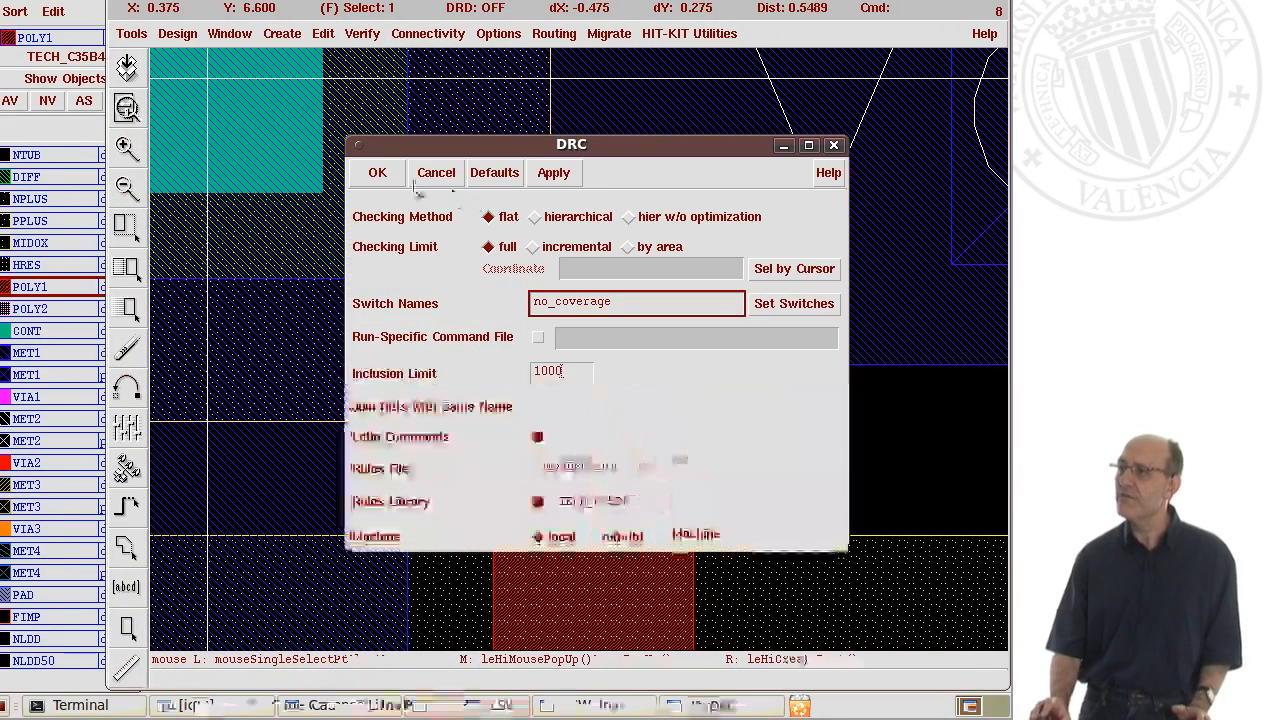
{"action": "left_click", "coordinate": [378, 174]}
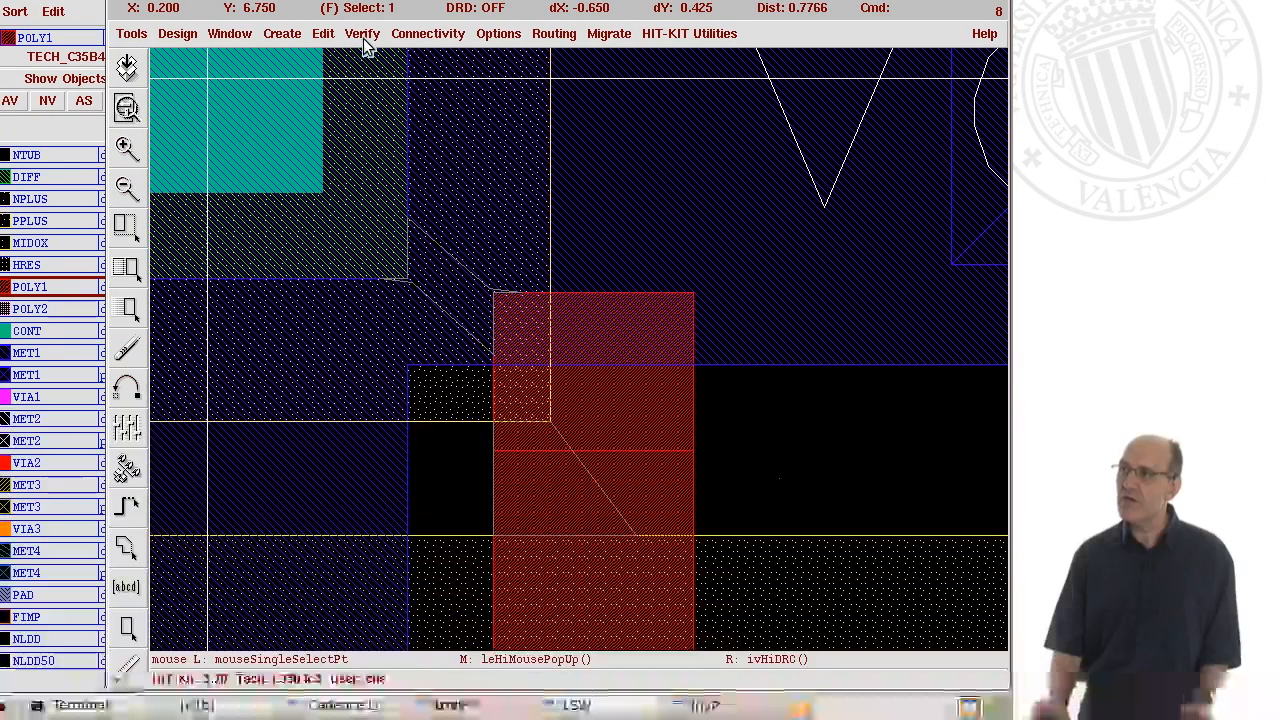
Explain the error marker between the DIFF corner and the added POLY1 rectangle, and close the explanation.
{"action": "left_click", "coordinate": [364, 36]}
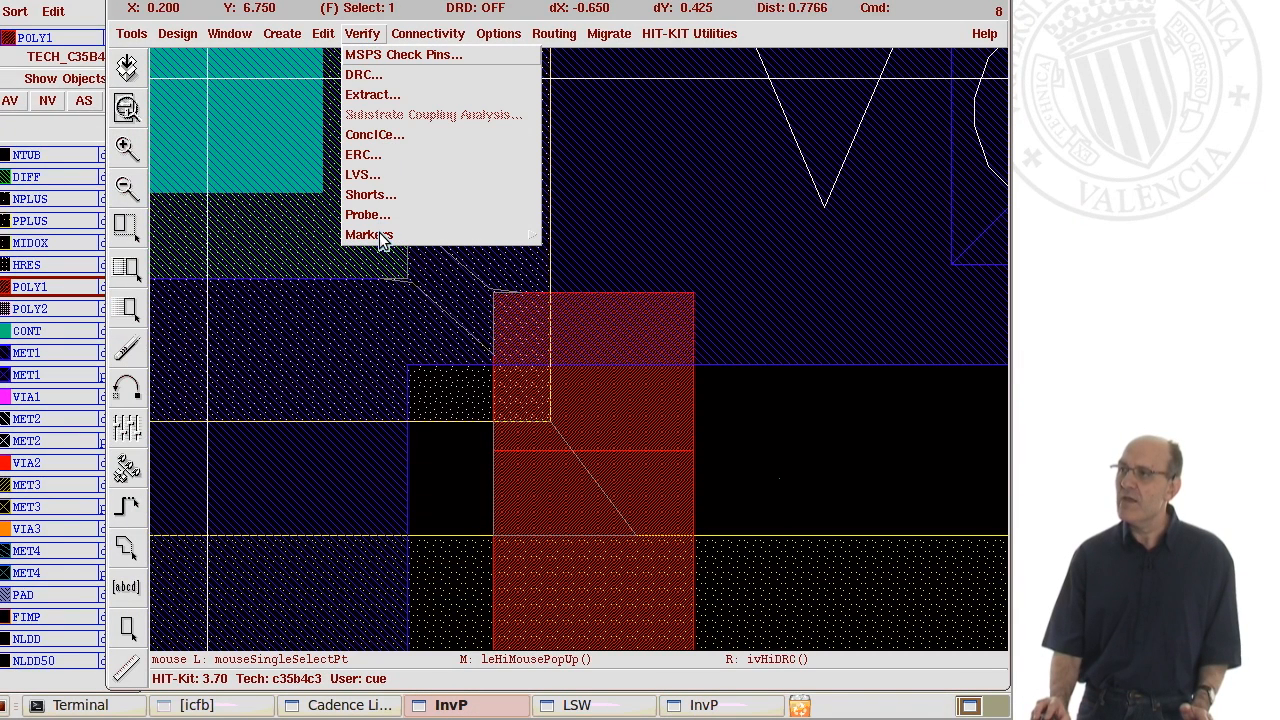
{"action": "mouse_move", "coordinate": [385, 236]}
{"action": "left_click", "coordinate": [562, 241]}
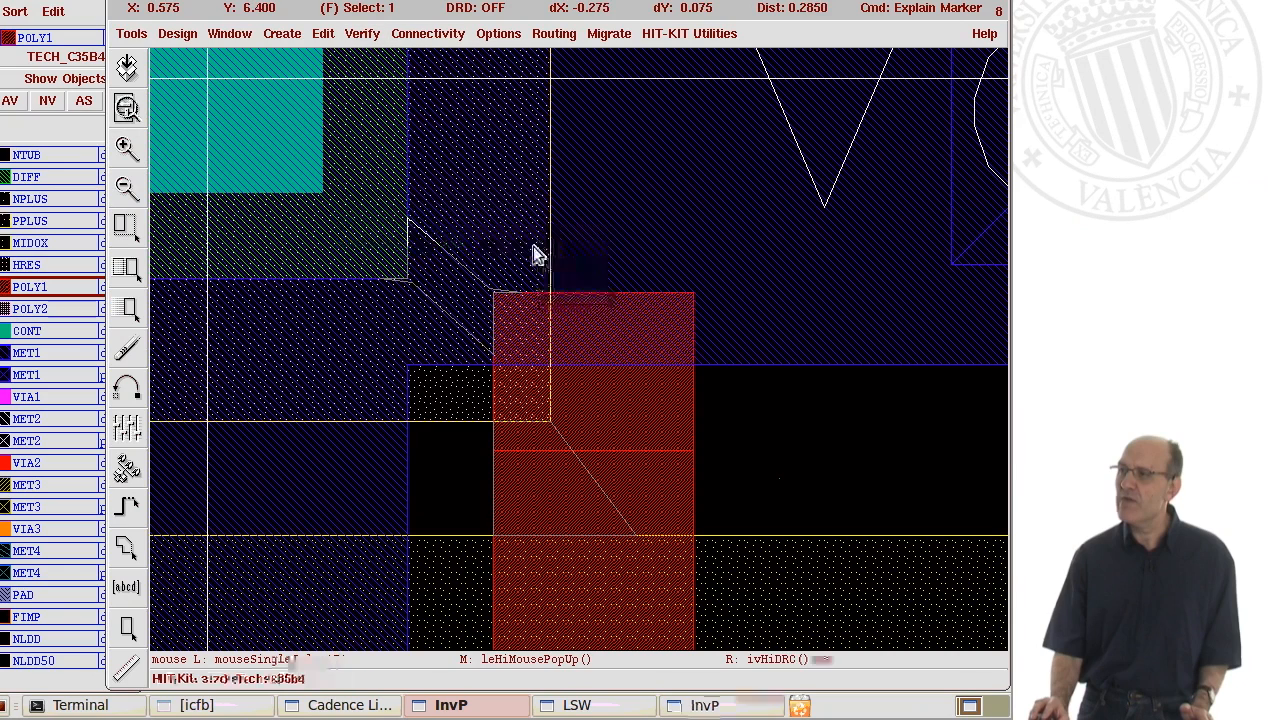
{"action": "left_click", "coordinate": [433, 244]}
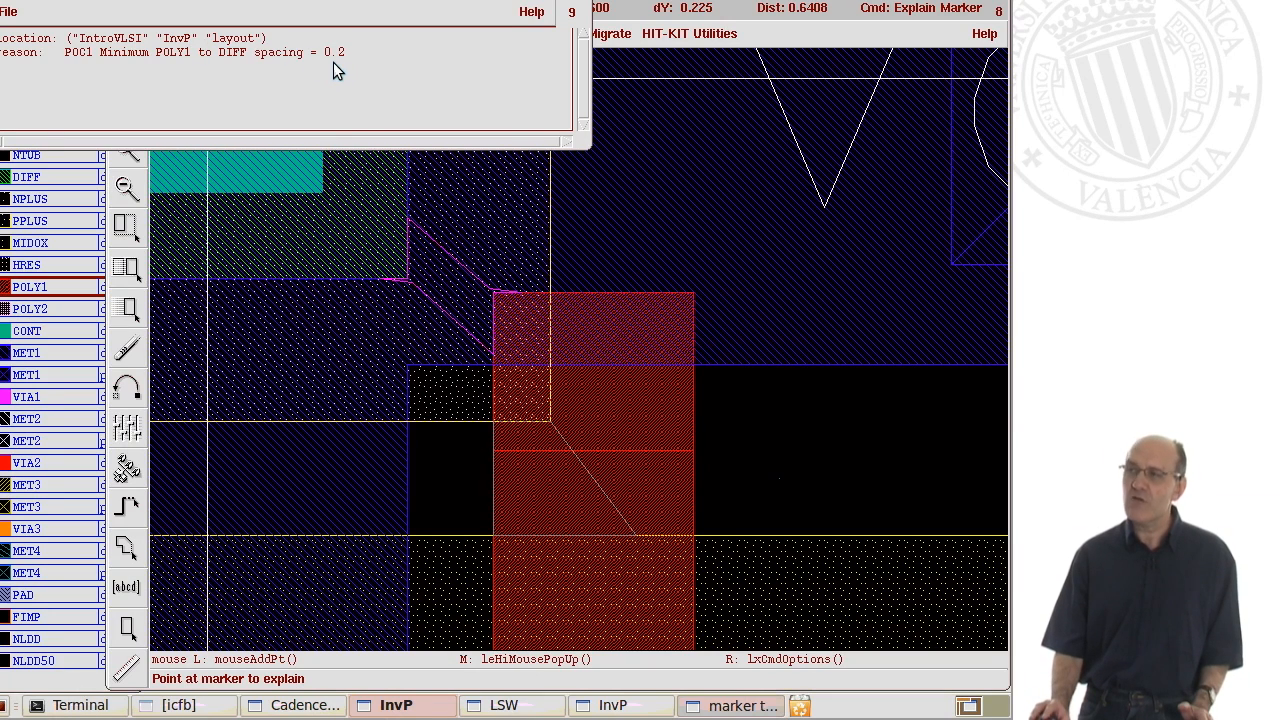
{"action": "left_click", "coordinate": [586, 8]}
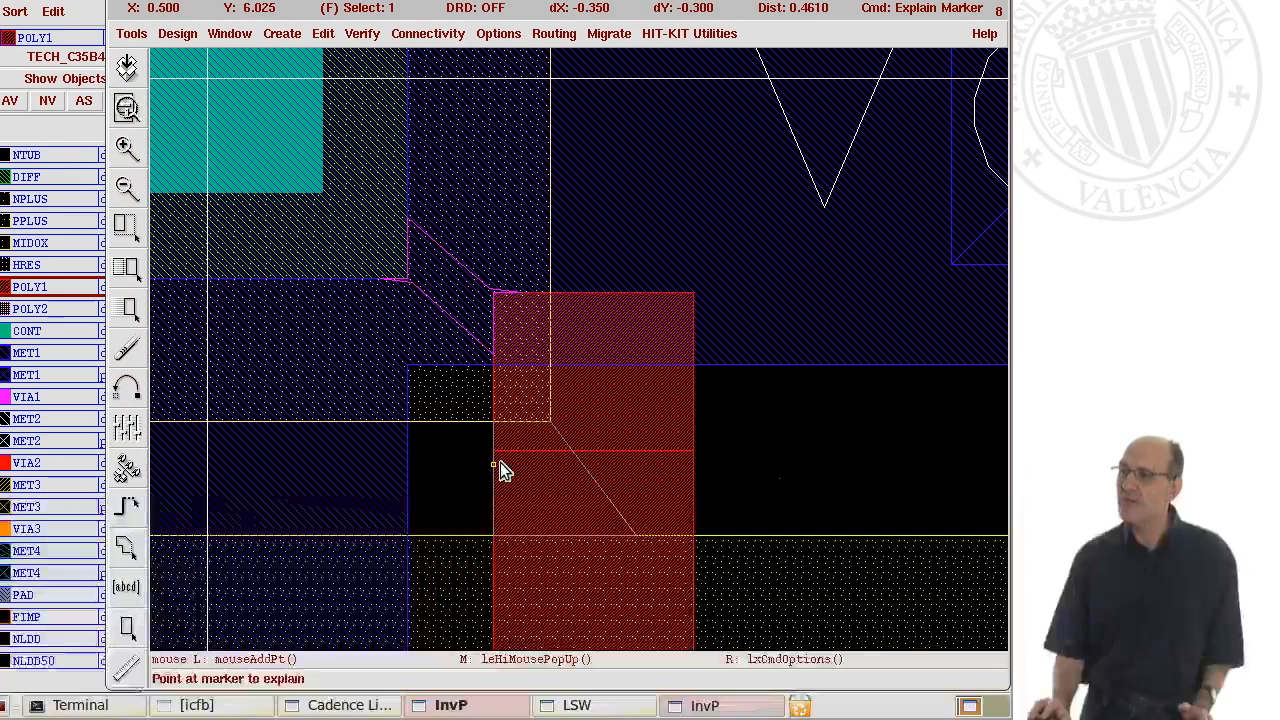
Find the DRC markers one by one with Zoom To Markers enabled, reading the reason for each violation.
{"action": "left_click", "coordinate": [364, 38]}
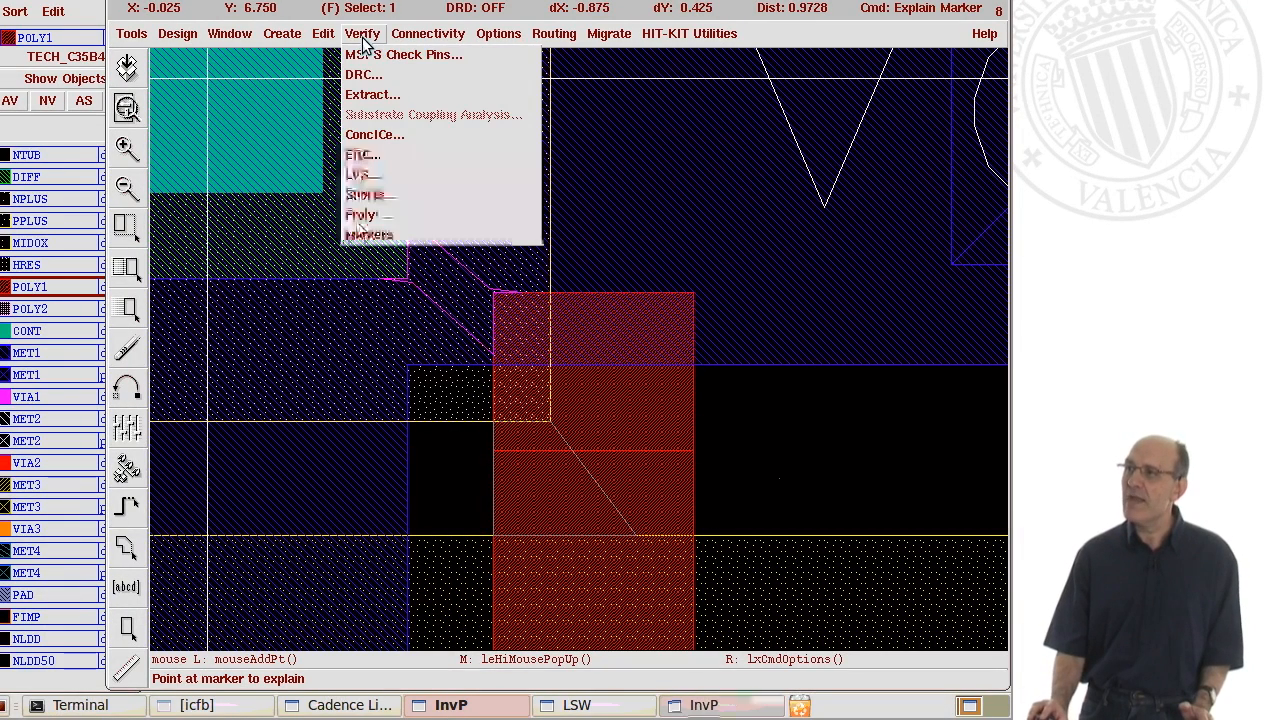
{"action": "mouse_move", "coordinate": [430, 245]}
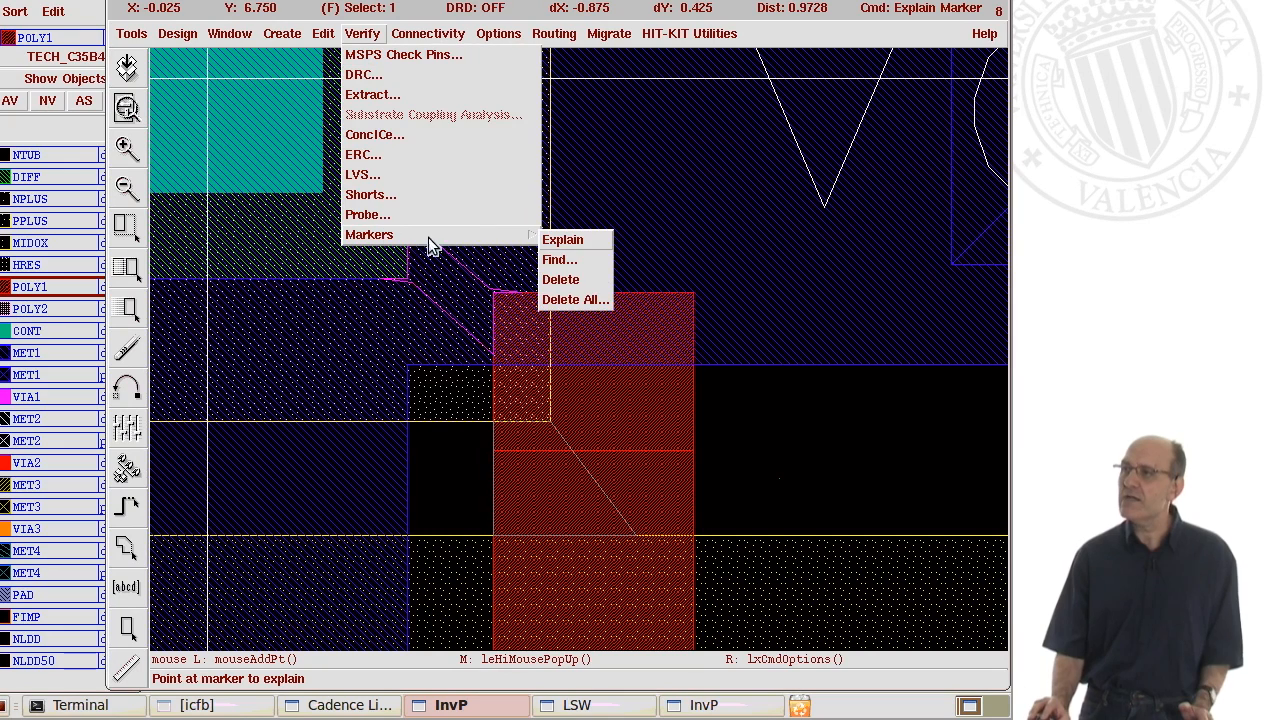
{"action": "left_click", "coordinate": [572, 263]}
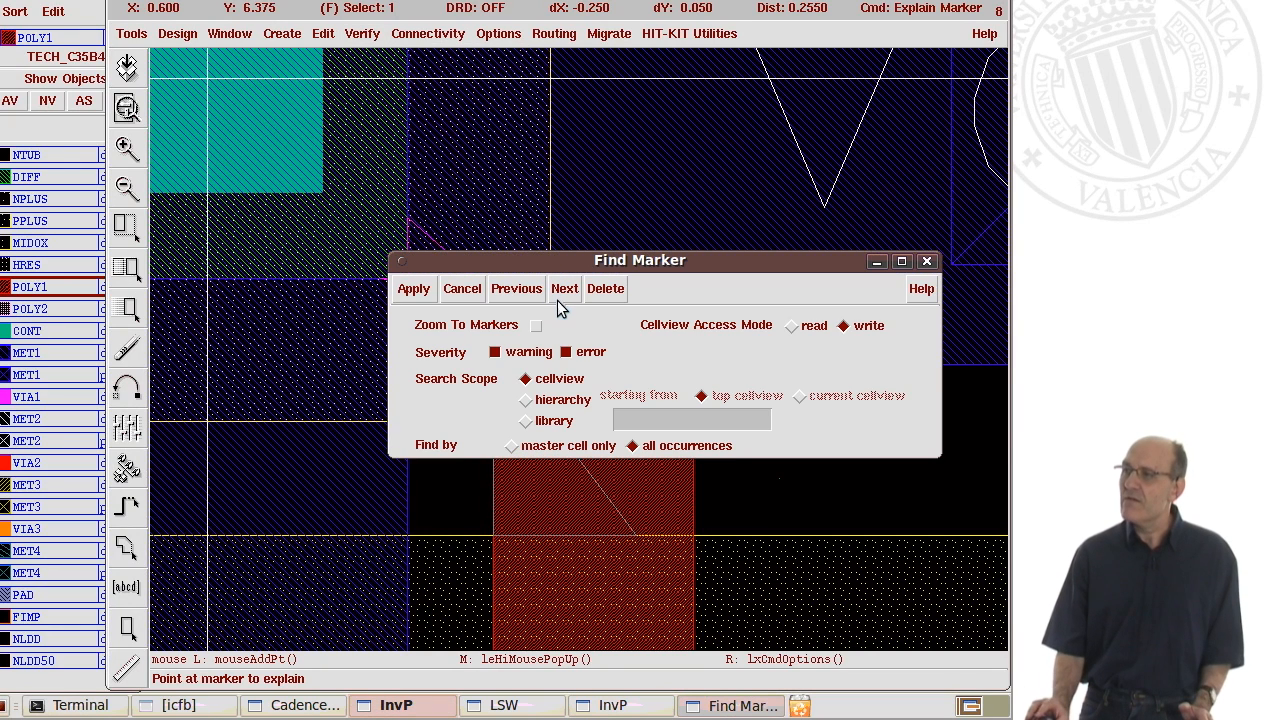
{"action": "left_click", "coordinate": [536, 327]}
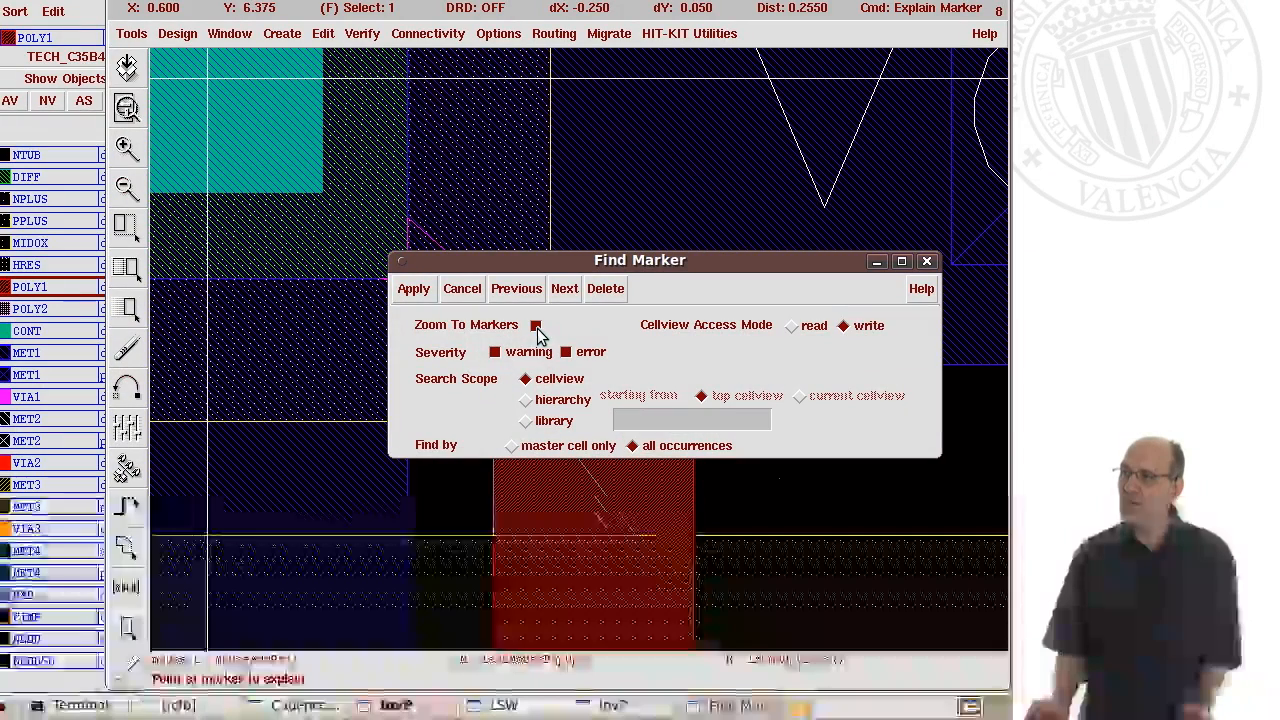
{"action": "left_click", "coordinate": [565, 289]}
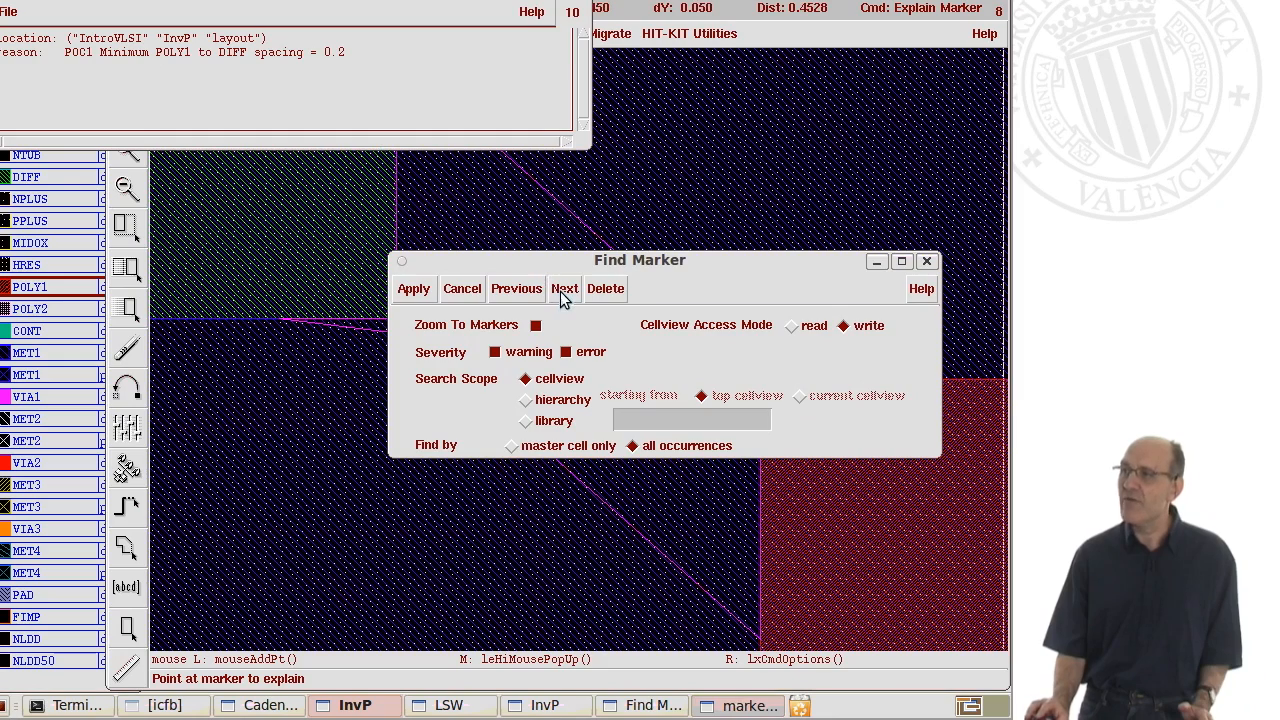
{"action": "left_click", "coordinate": [562, 290]}
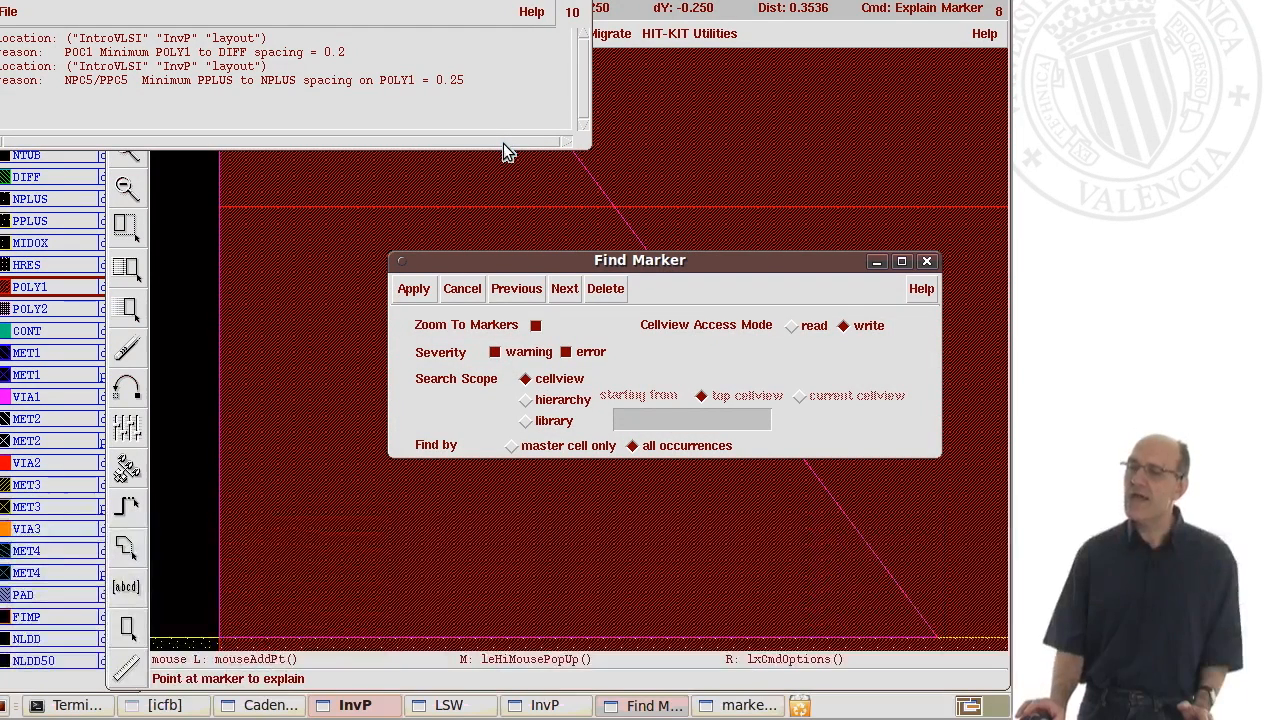
{"action": "left_click", "coordinate": [580, 1]}
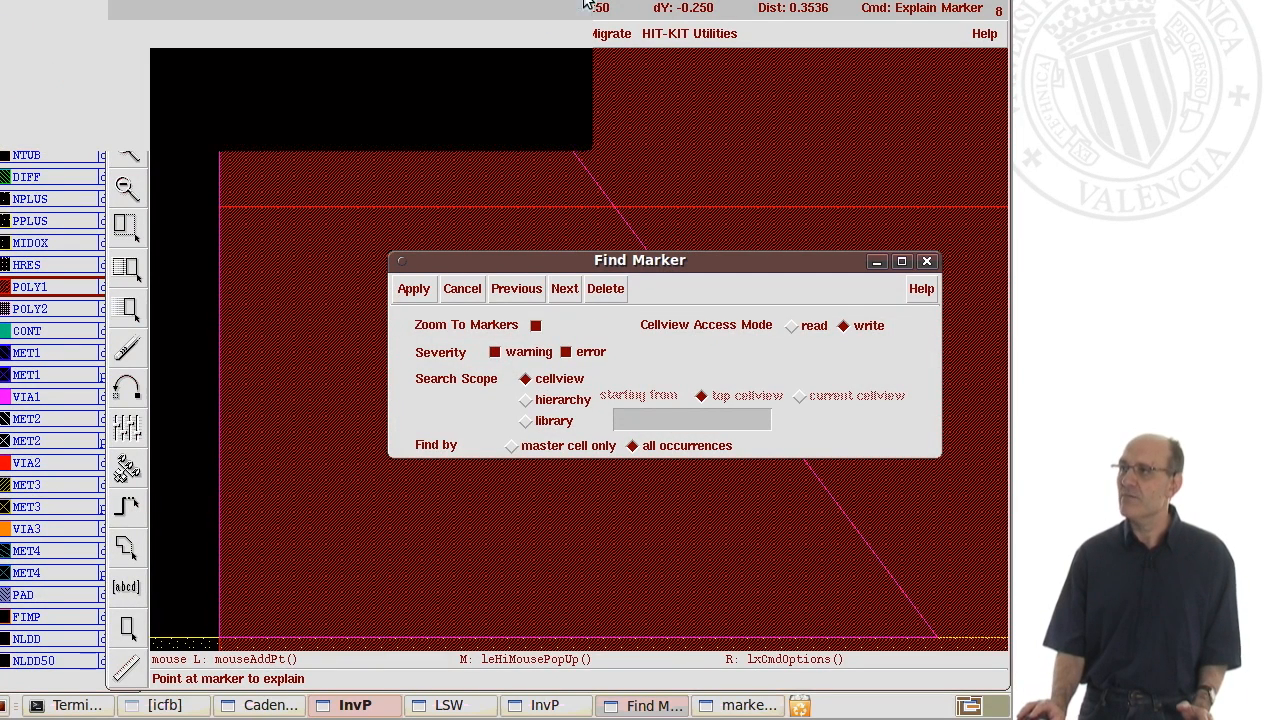
{"action": "left_click", "coordinate": [927, 262]}
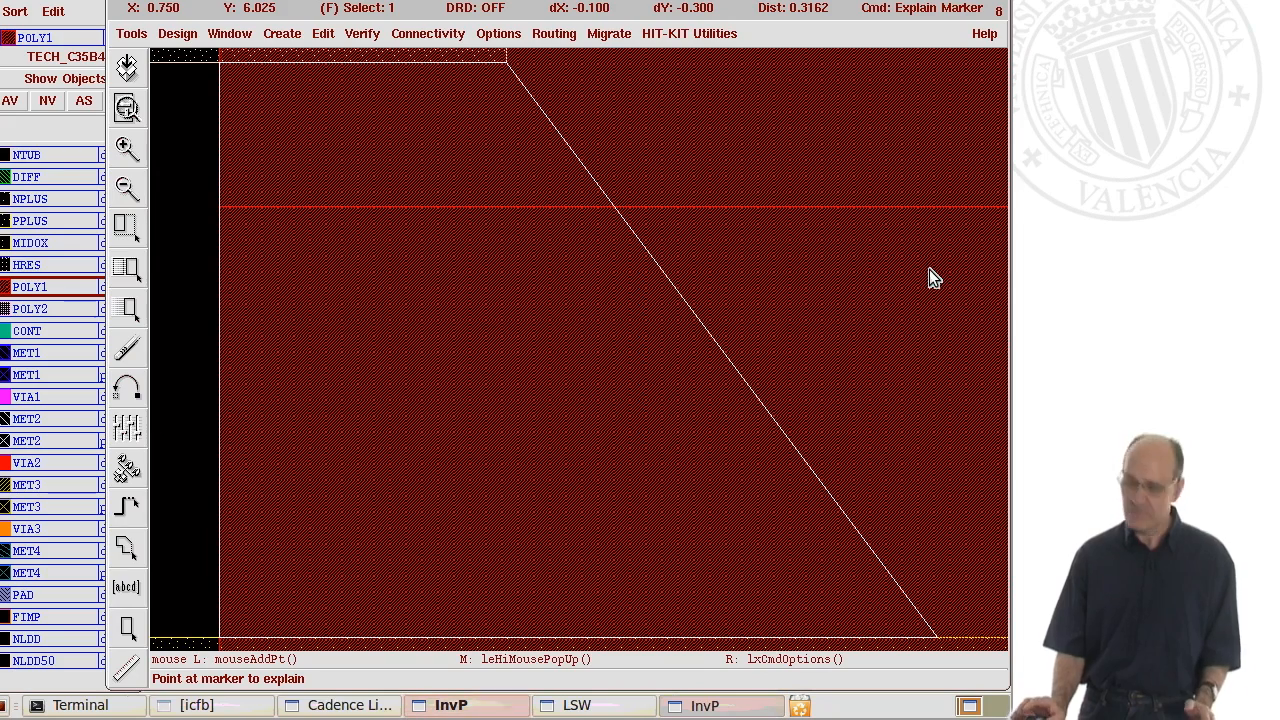
Undo the POLY1 rectangle added above the gate strip.
{"action": "key", "text": "shift+z"}
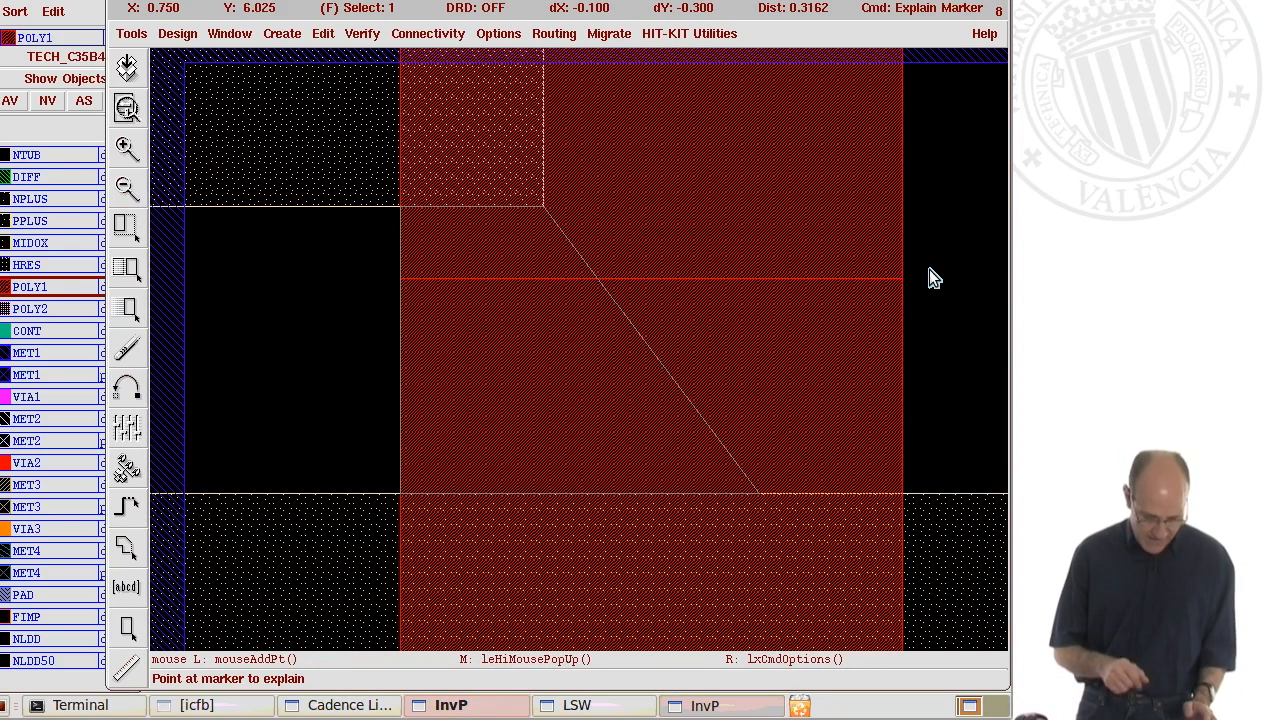
{"action": "key", "text": "ctrl+r"}
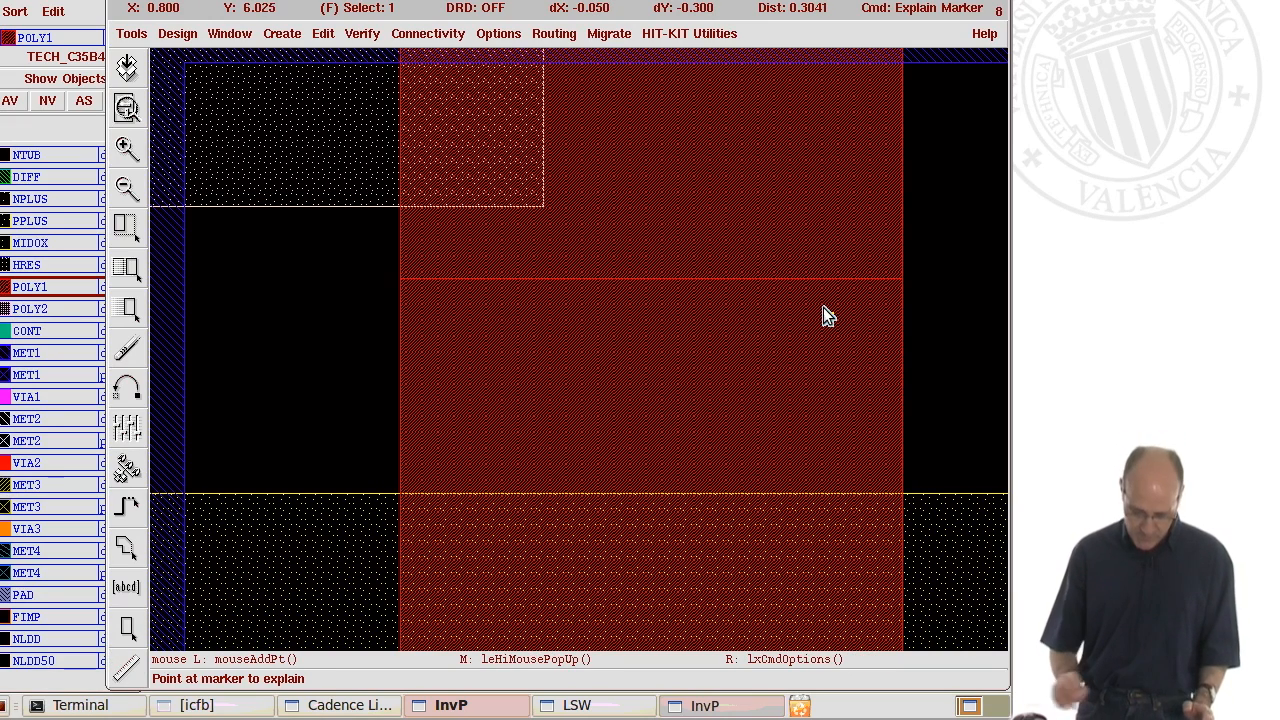
{"action": "key", "text": "shift+z"}
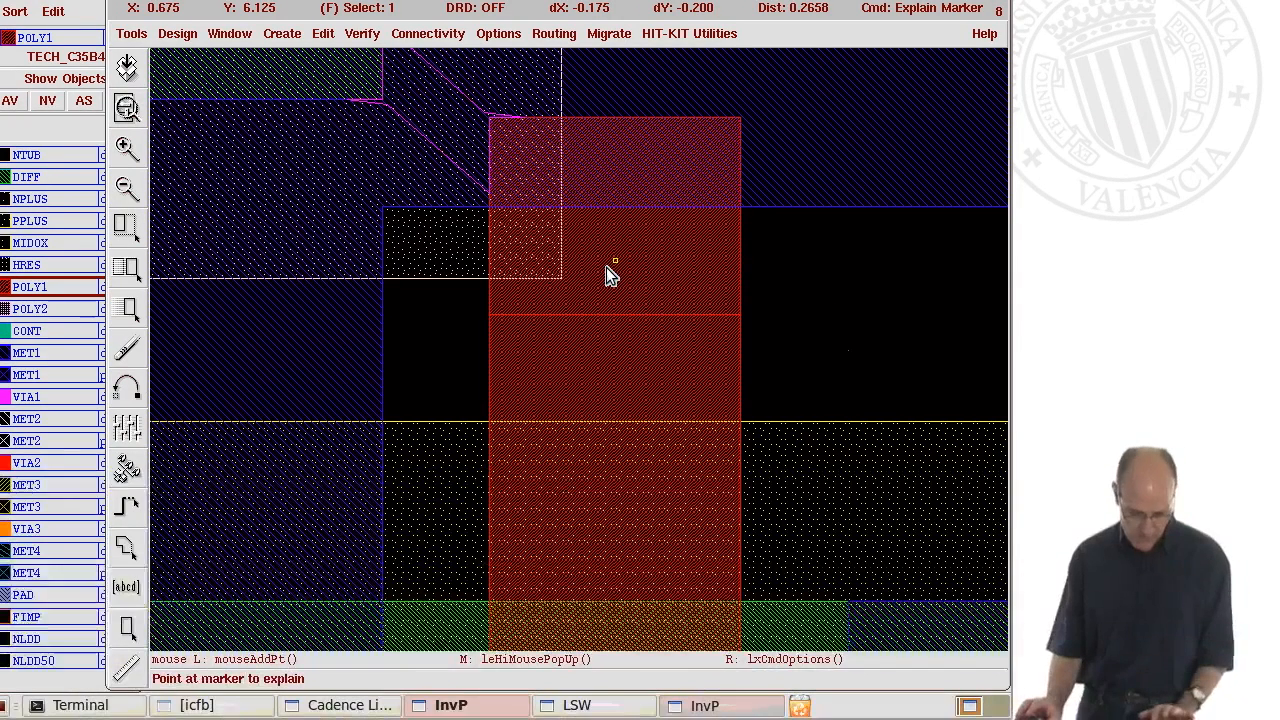
{"action": "key", "text": "u"}
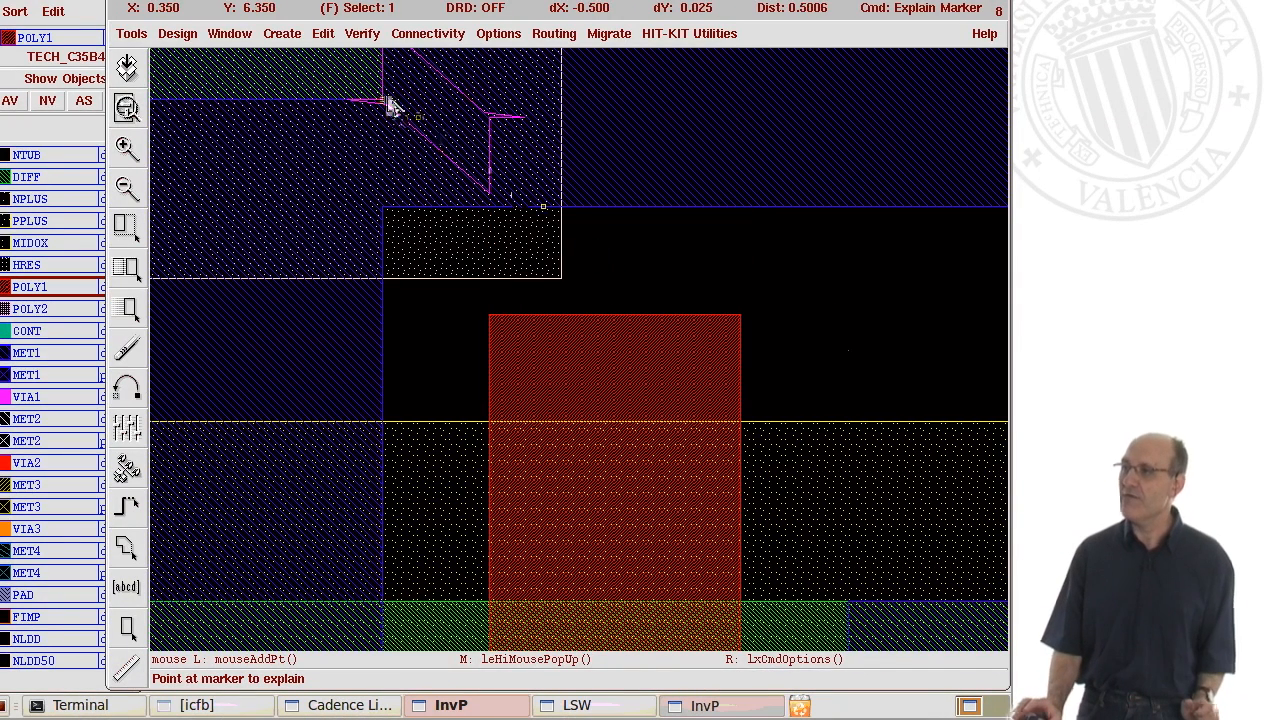
Run the DRC again on the whole layout without the extra POLY1 rectangle.
{"action": "left_click", "coordinate": [371, 36]}
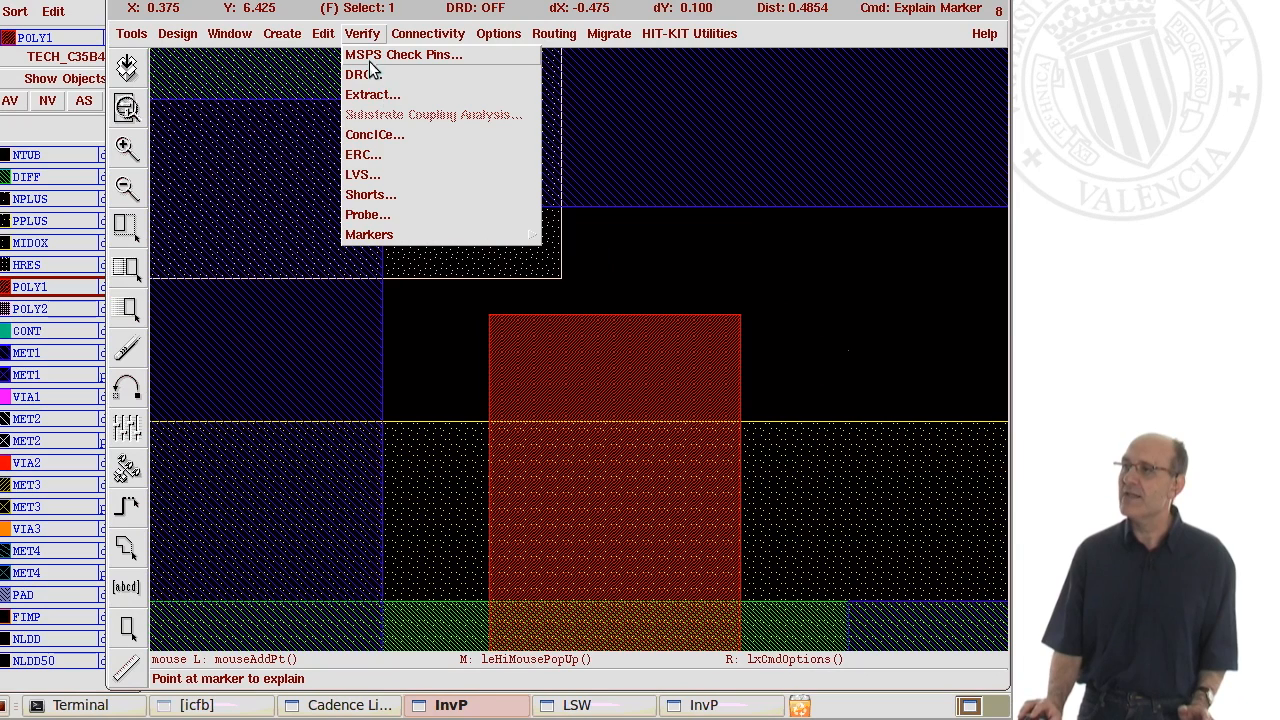
{"action": "left_click", "coordinate": [368, 75]}
{"action": "left_click", "coordinate": [376, 174]}
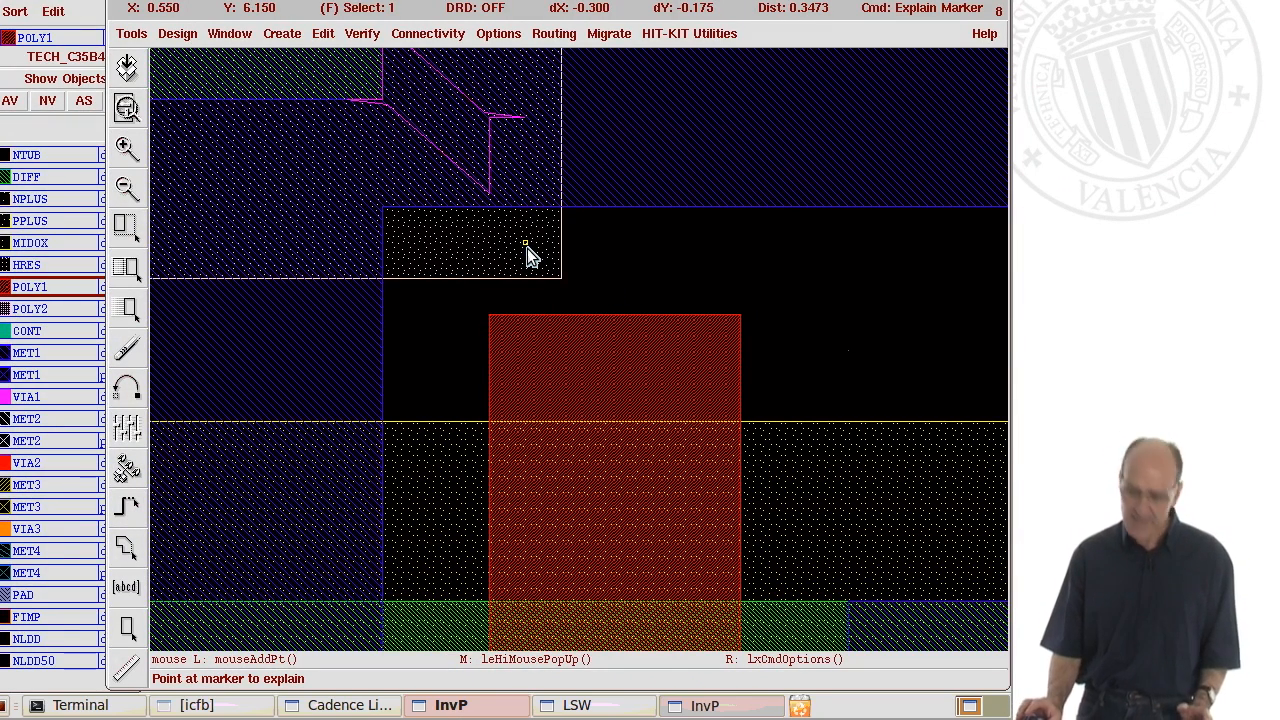
{"action": "key", "text": "f"}
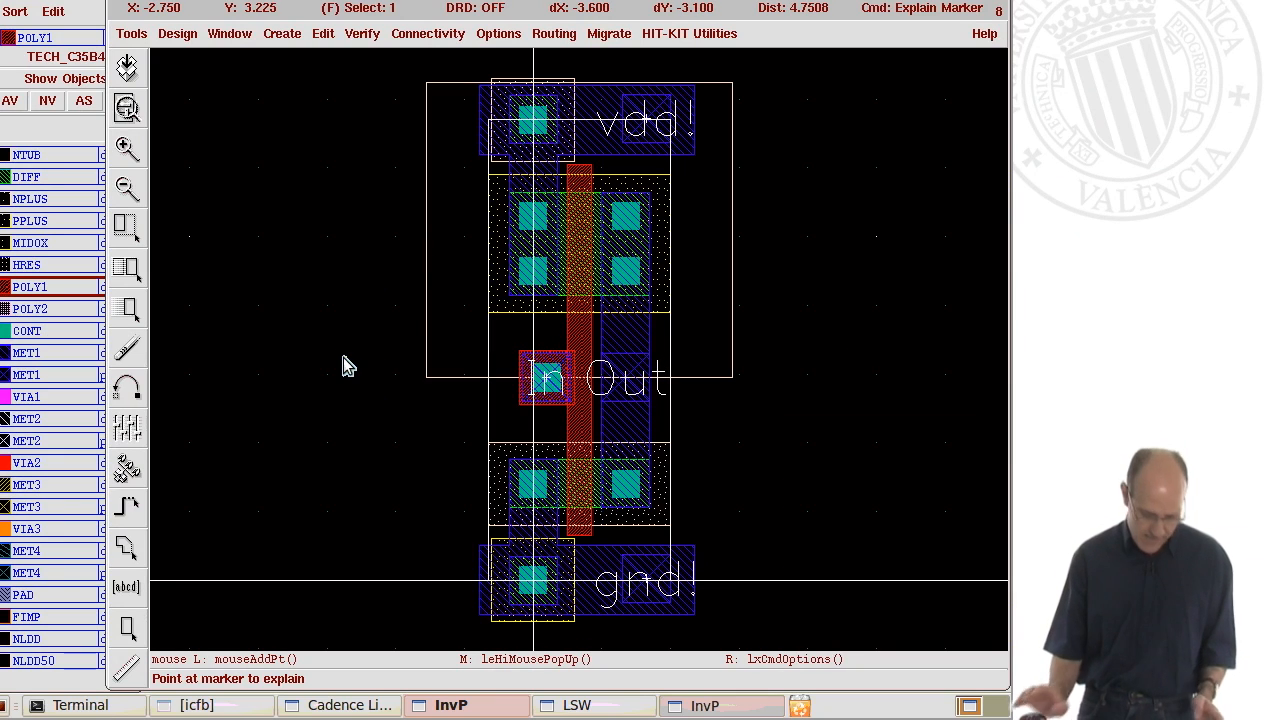
Draw a MET1 rectangle of about 0.45 by 0.6 across the gate strip, bridging the In contact and the Out metal track.
{"action": "key", "text": "ctrl"}
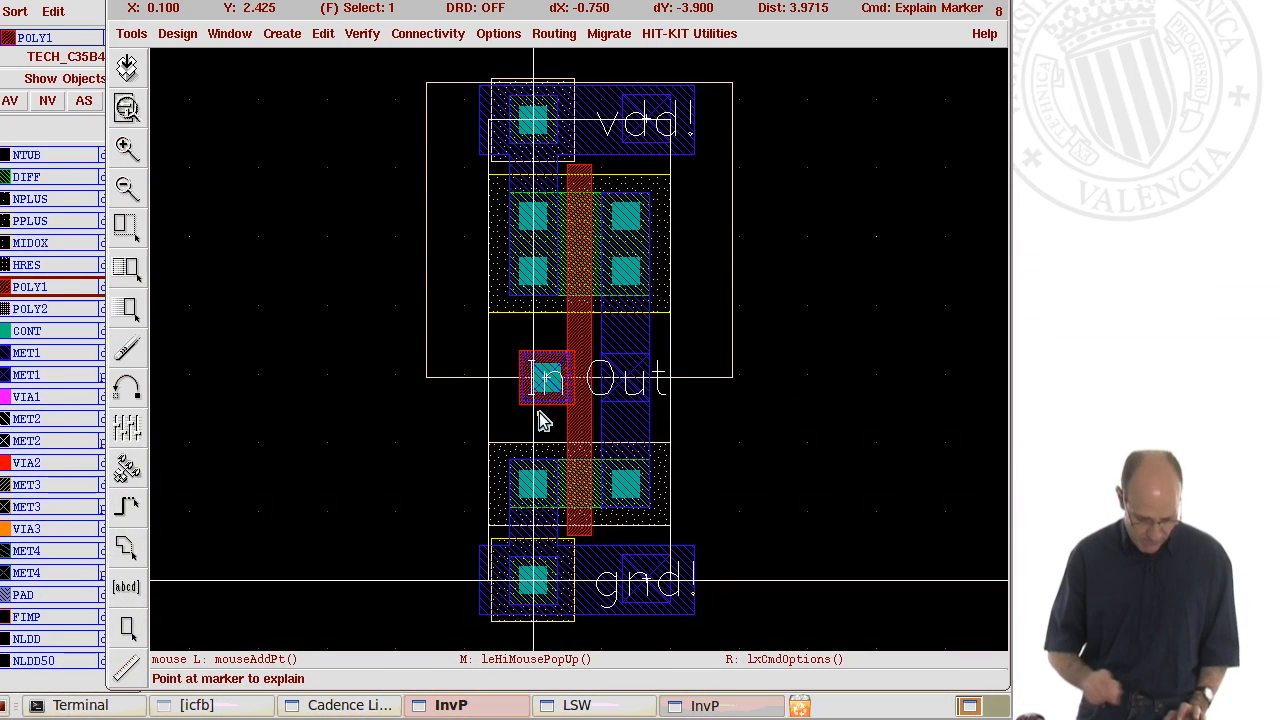
{"action": "key", "text": "z"}
{"action": "left_click", "coordinate": [540, 420]}
{"action": "left_click", "coordinate": [669, 330]}
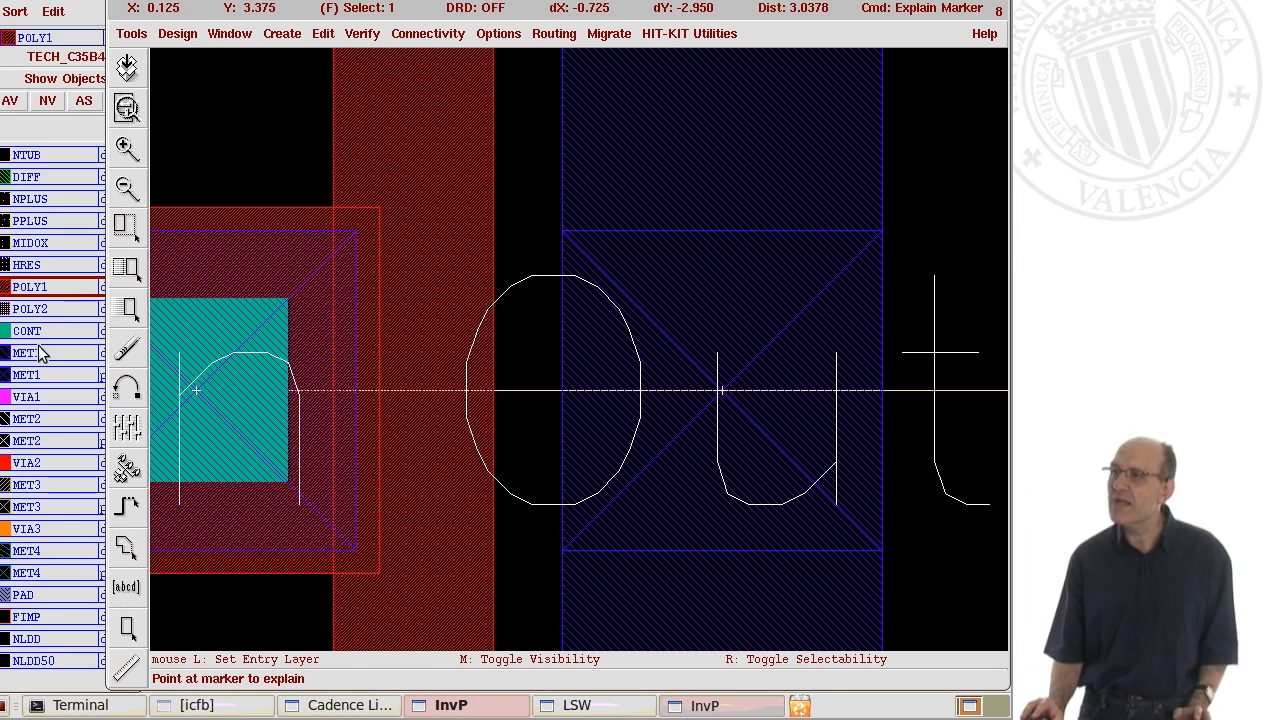
{"action": "left_click", "coordinate": [50, 2]}
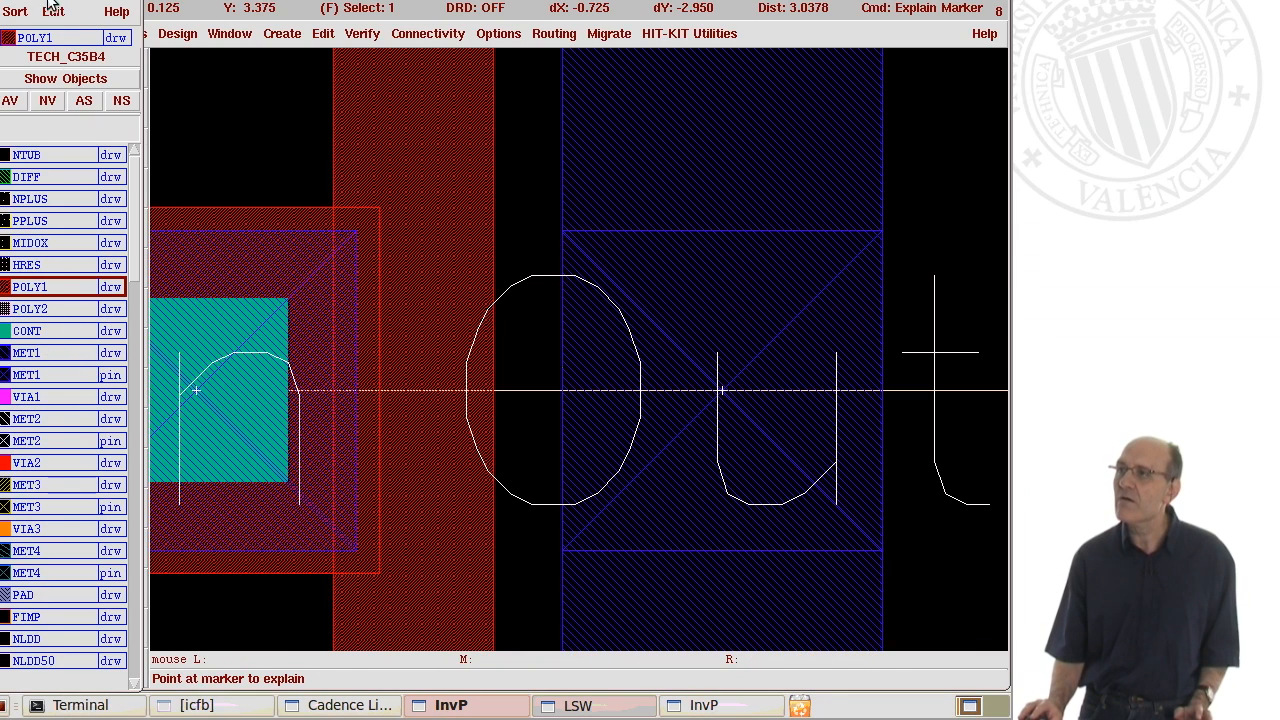
{"action": "left_click", "coordinate": [75, 353]}
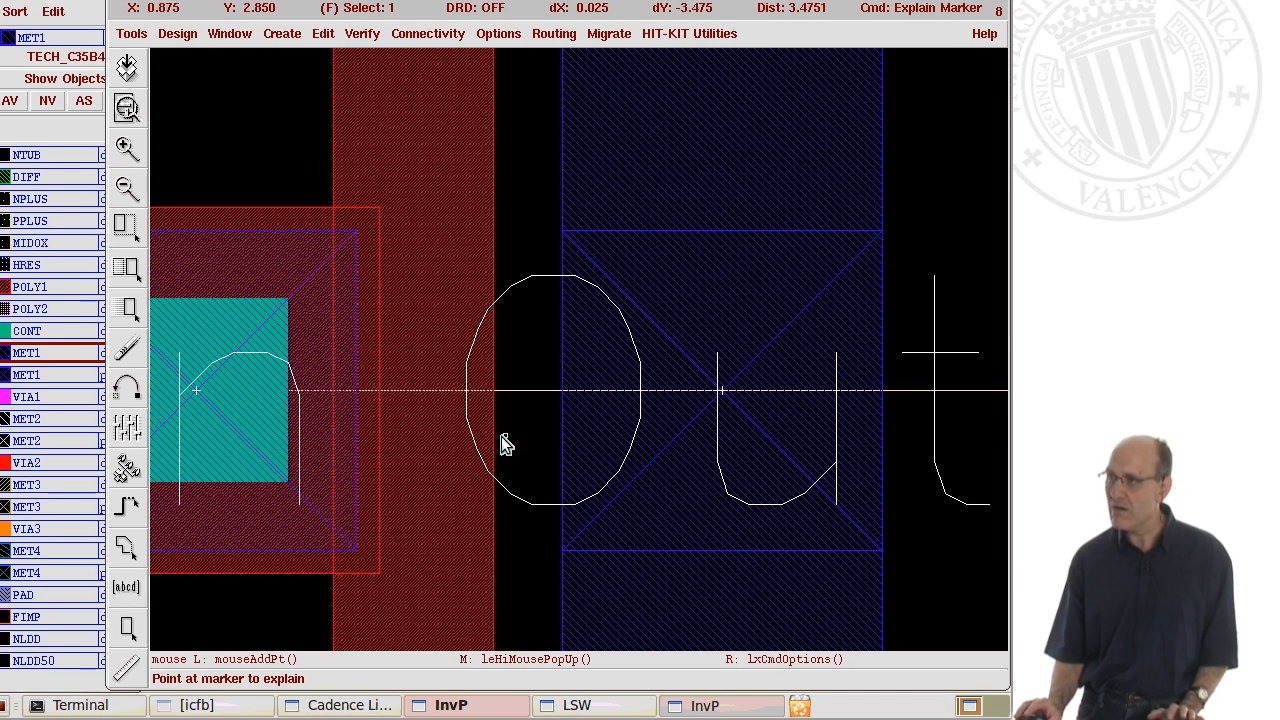
{"action": "key", "text": "r"}
{"action": "left_click", "coordinate": [357, 266]}
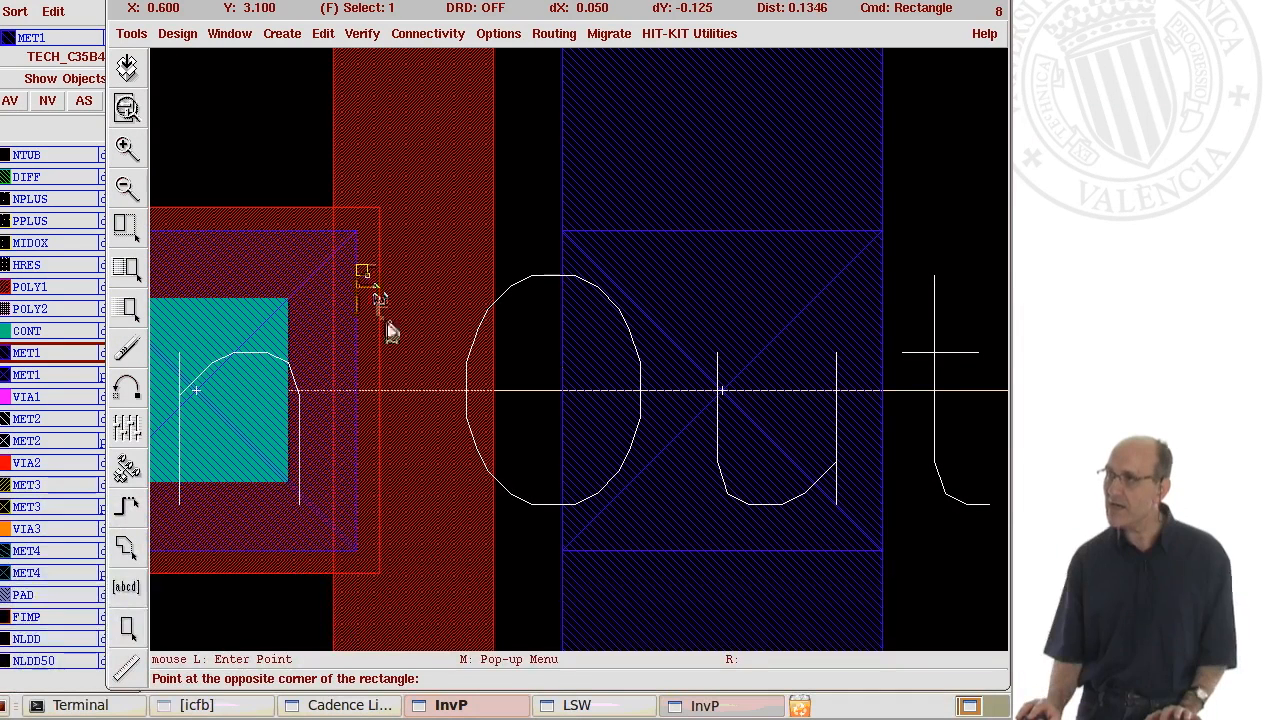
{"action": "left_click", "coordinate": [563, 539]}
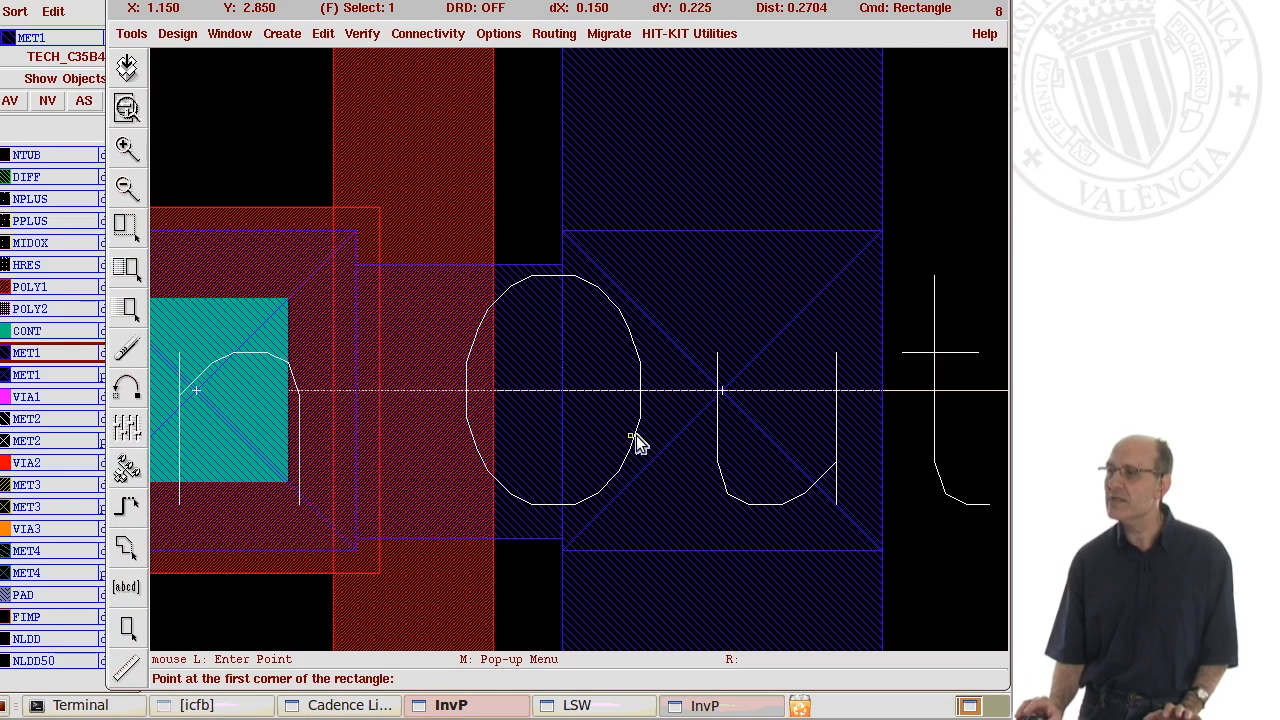
Run the DRC on the layout with the In and Out metal shorted together.
{"action": "left_click", "coordinate": [362, 33]}
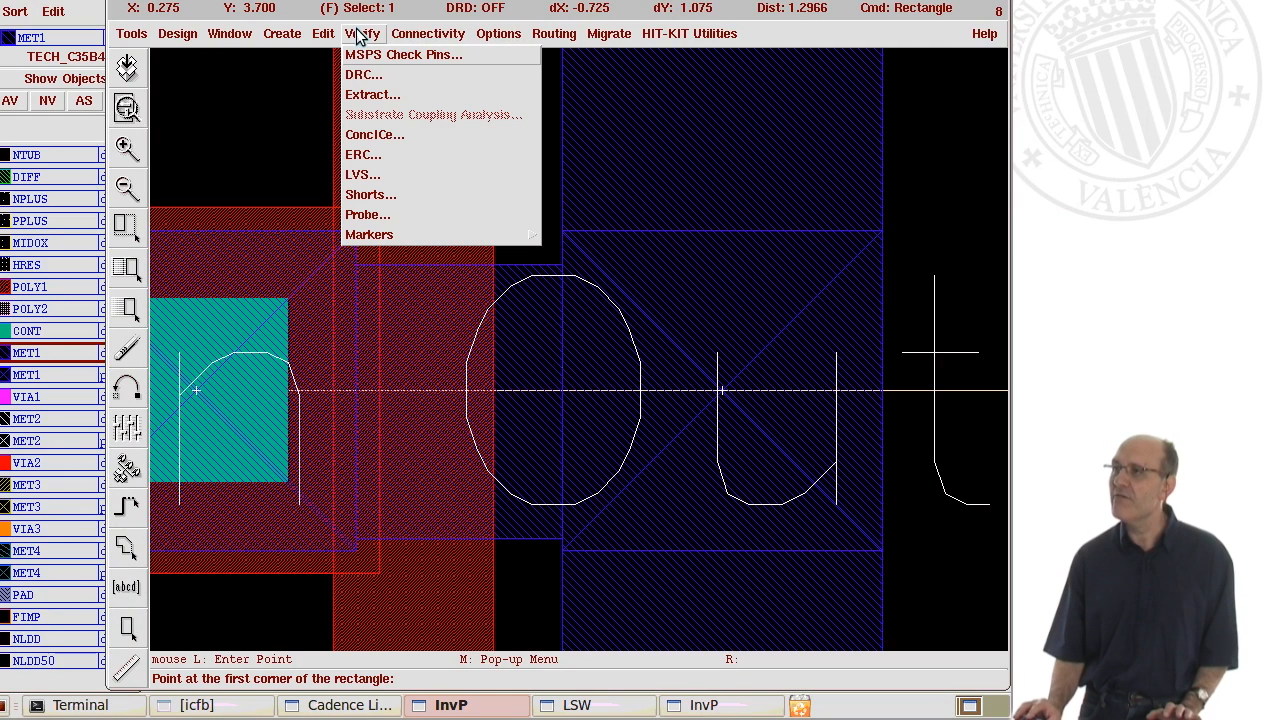
{"action": "left_click", "coordinate": [362, 76]}
{"action": "left_click", "coordinate": [378, 172]}
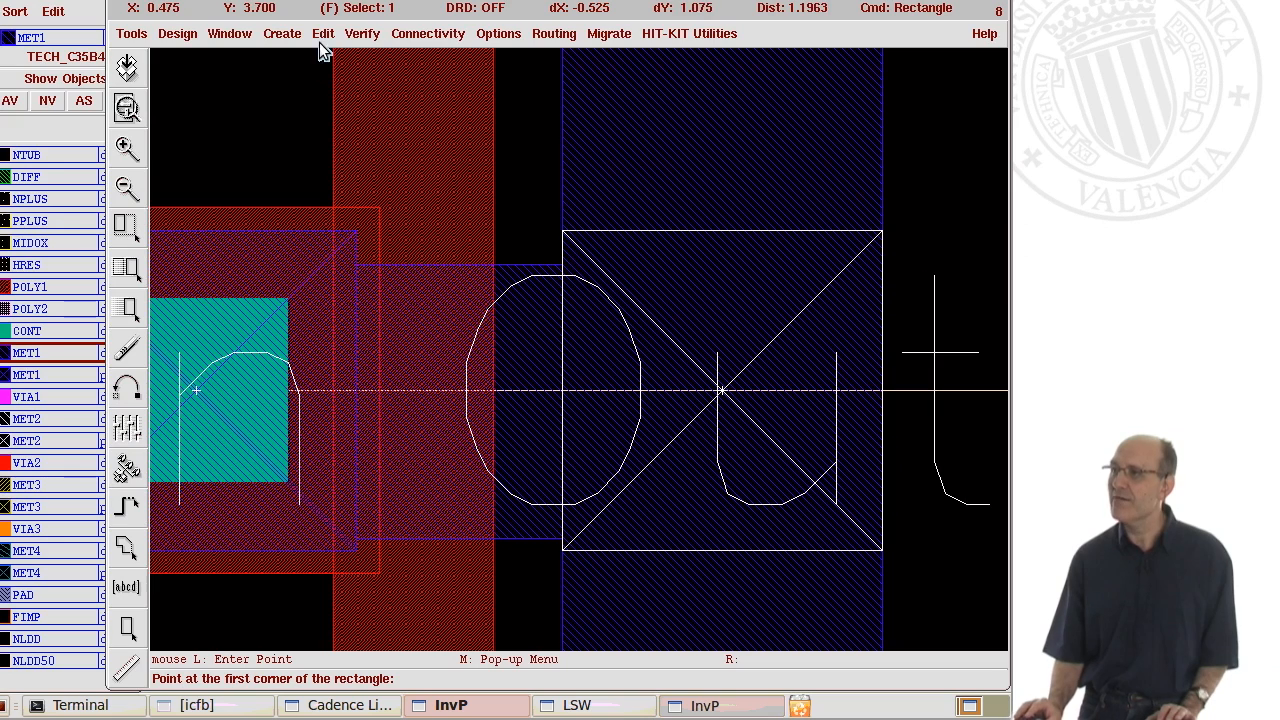
Find the marker at the Out pin with Zoom To Markers enabled, and close the marker search.
{"action": "left_click", "coordinate": [360, 34]}
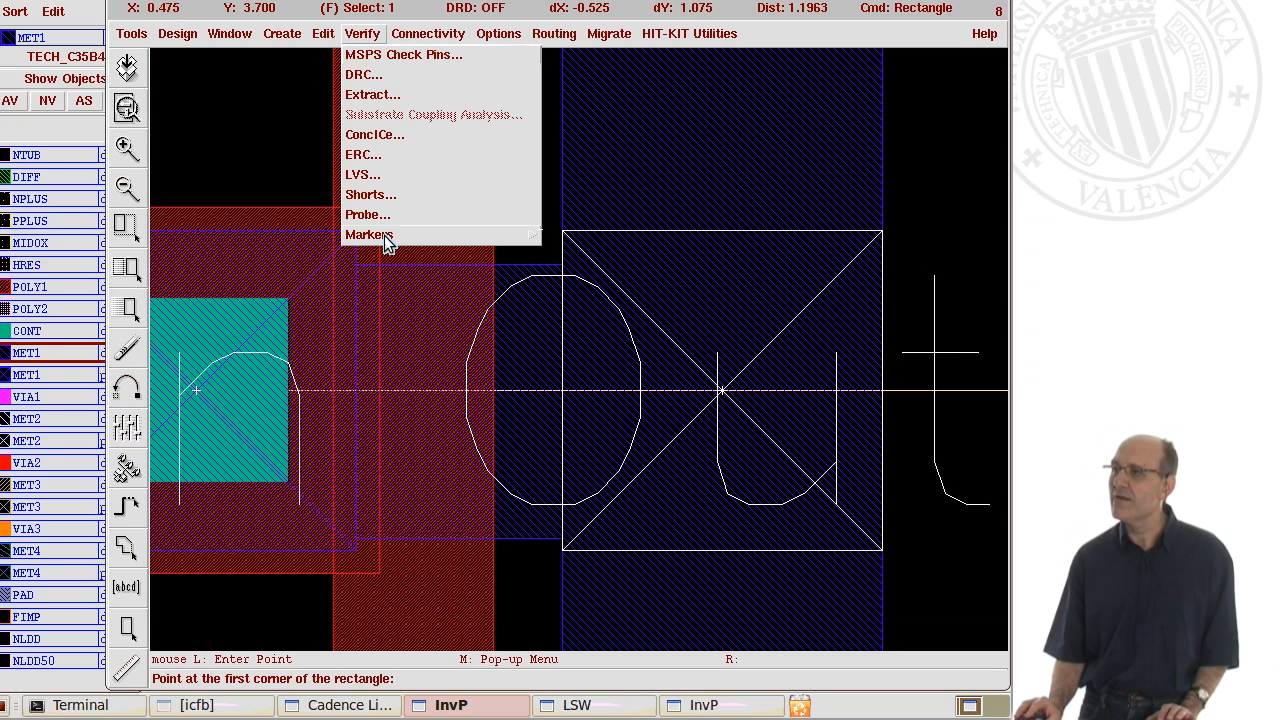
{"action": "mouse_move", "coordinate": [389, 238]}
{"action": "left_click", "coordinate": [560, 258]}
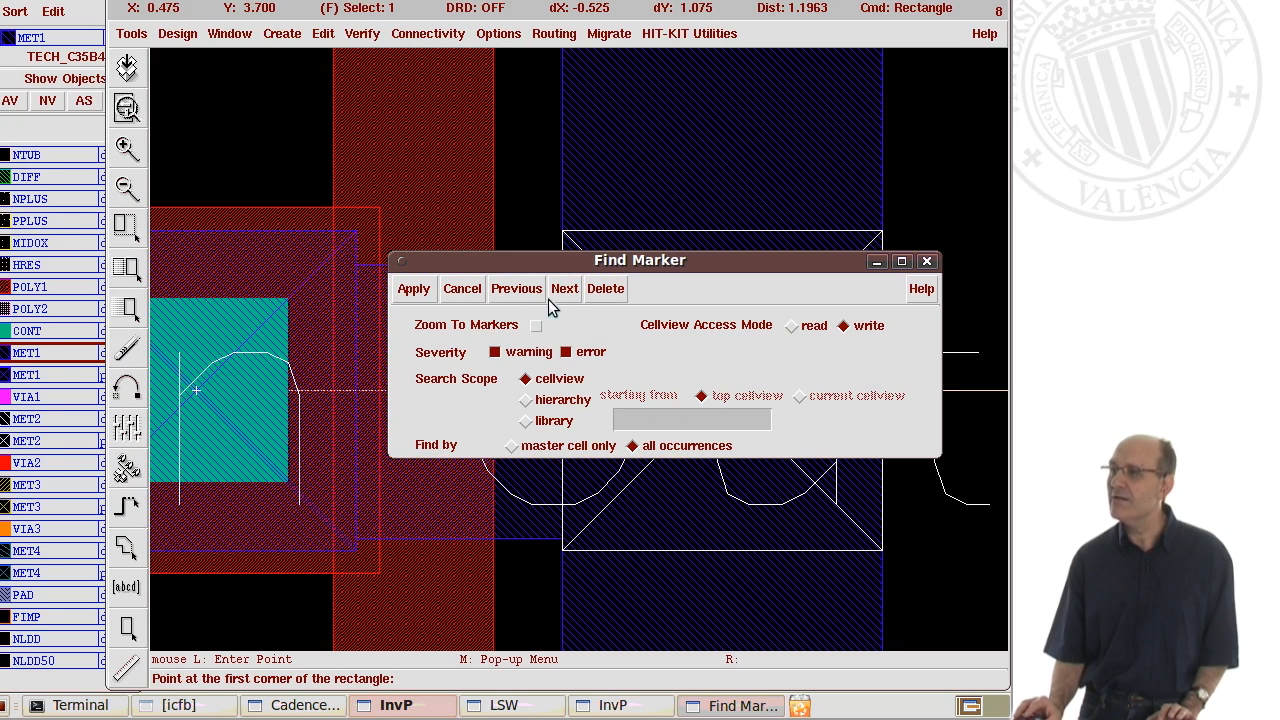
{"action": "left_click", "coordinate": [536, 325]}
{"action": "left_click", "coordinate": [564, 288]}
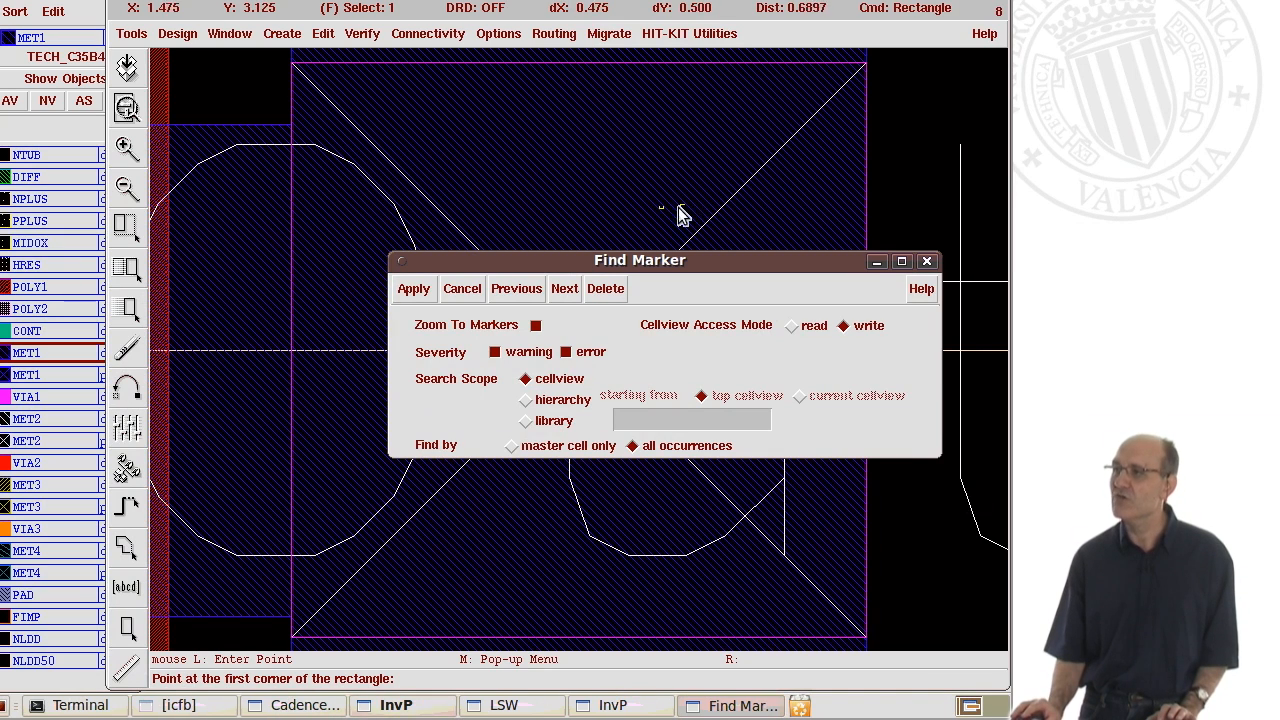
{"action": "left_click", "coordinate": [927, 261]}
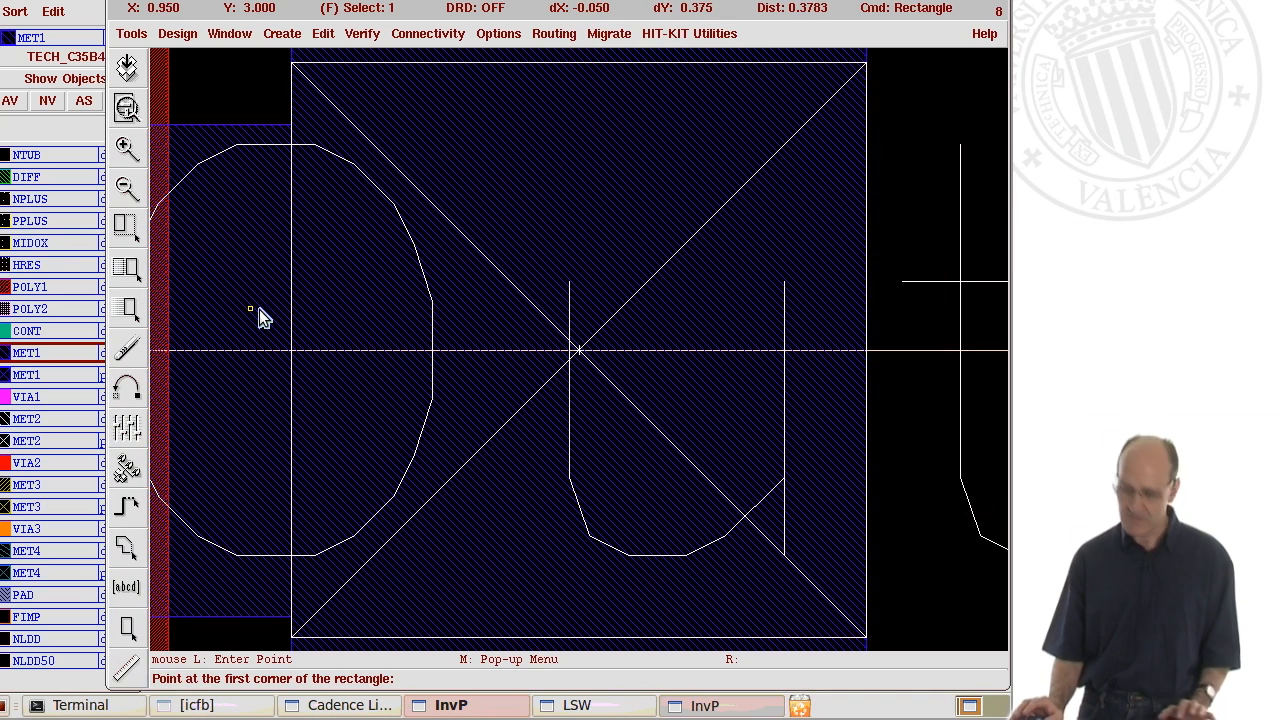
Leave the Rectangle command and undo the MET1 rectangle between the In contact and the Out track.
{"action": "key", "text": "shift+z"}
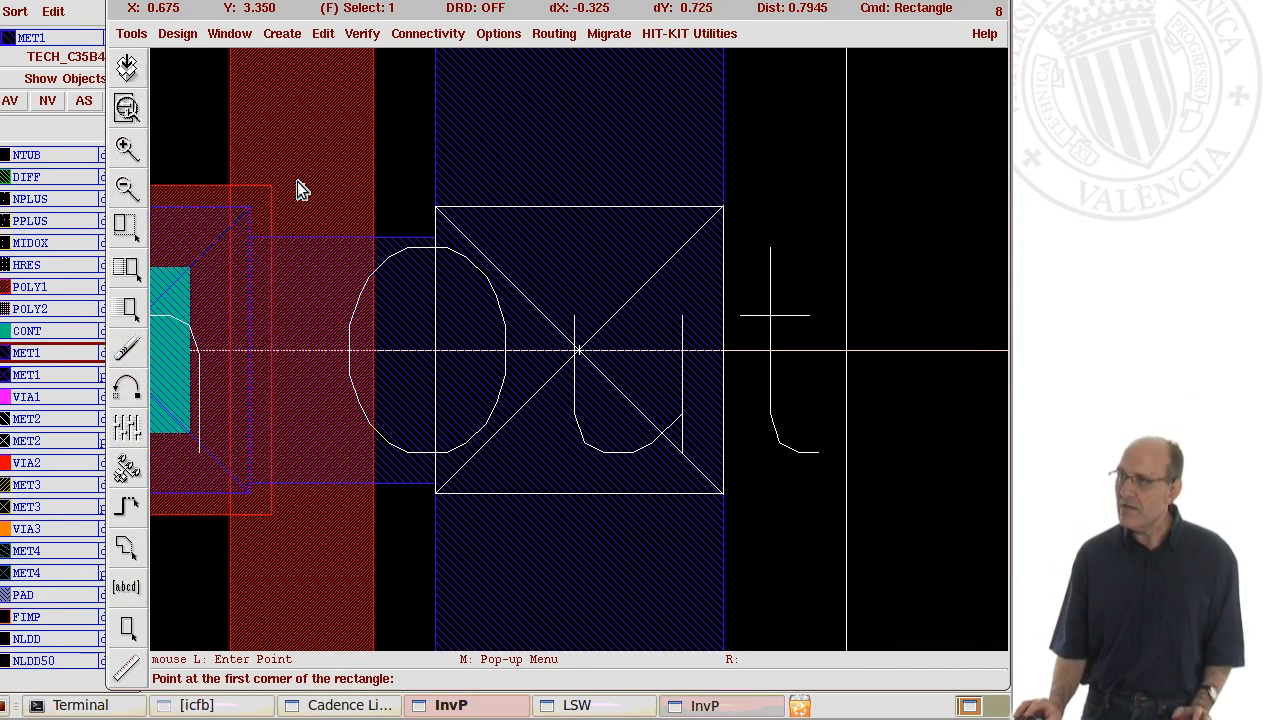
{"action": "key", "text": "Escape"}
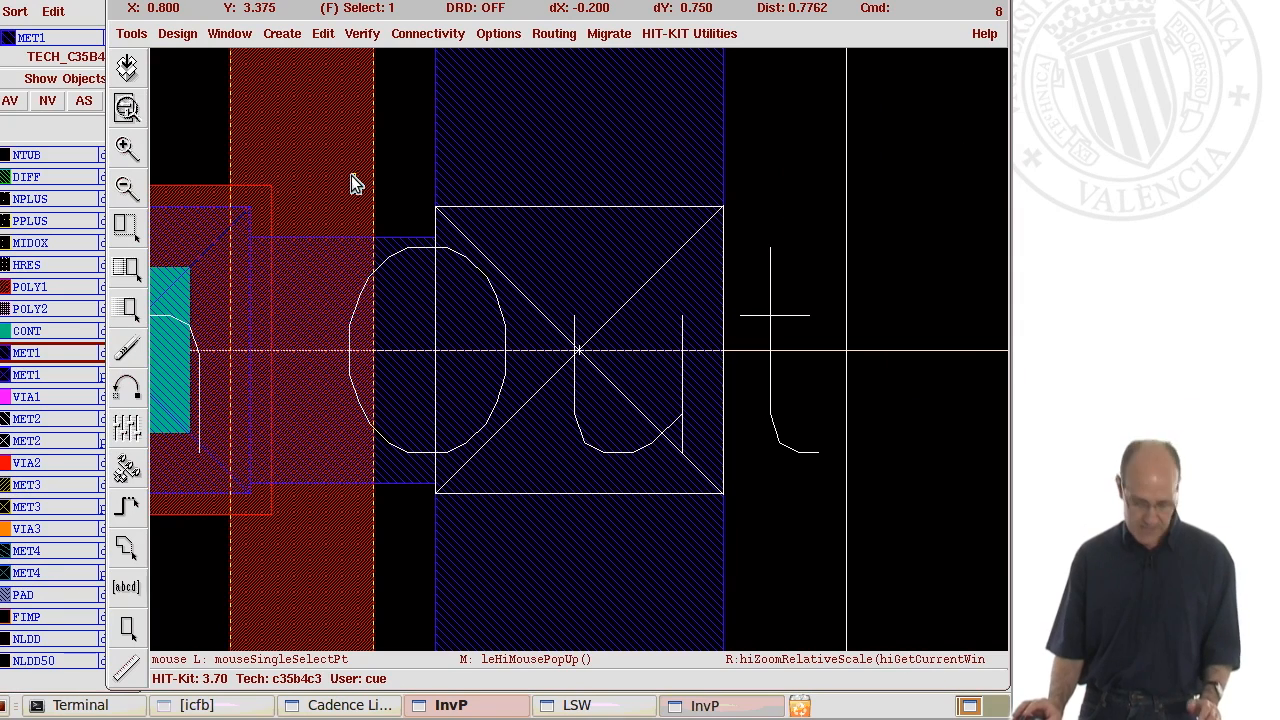
{"action": "left_click", "coordinate": [390, 248]}
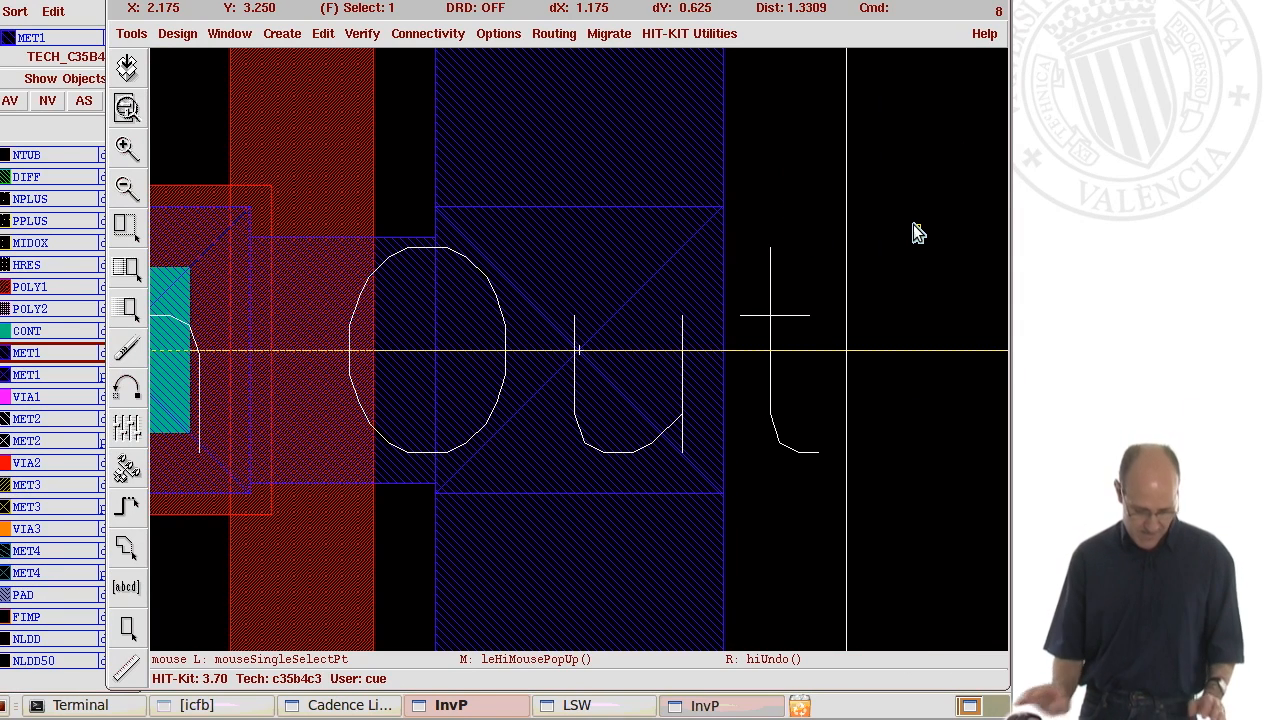
{"action": "key", "text": "f"}
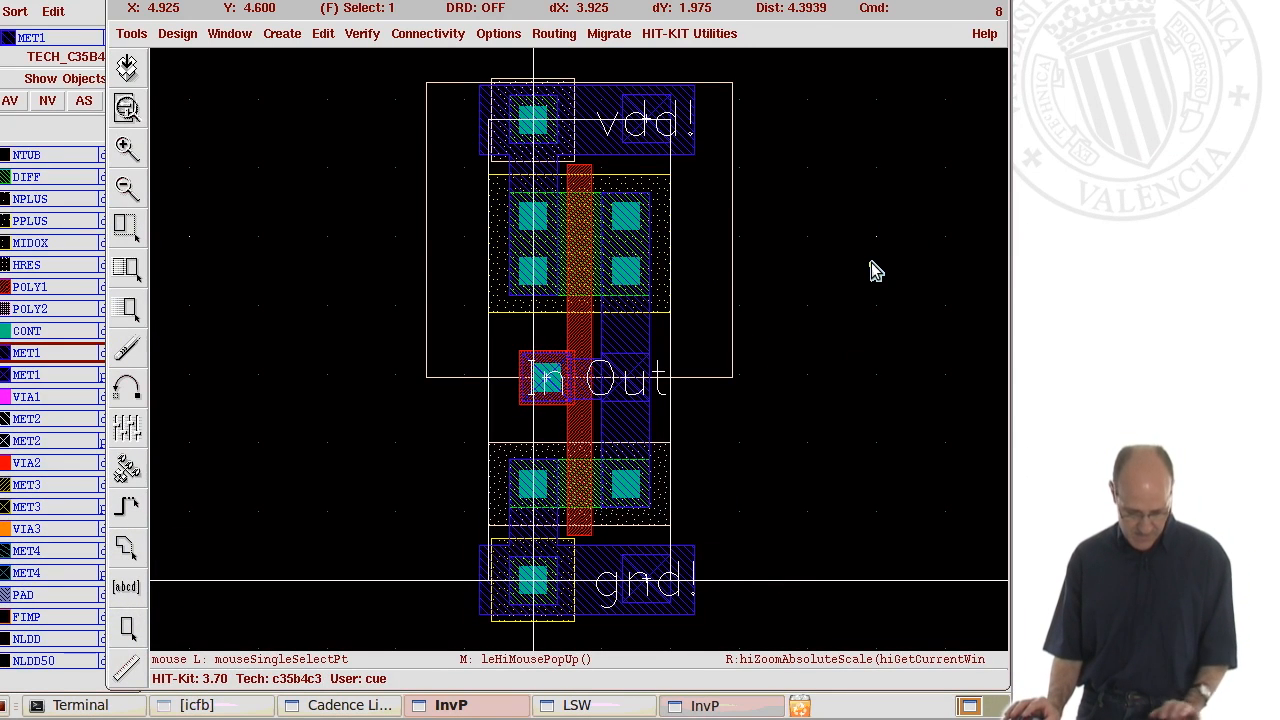
{"action": "key", "text": "u"}
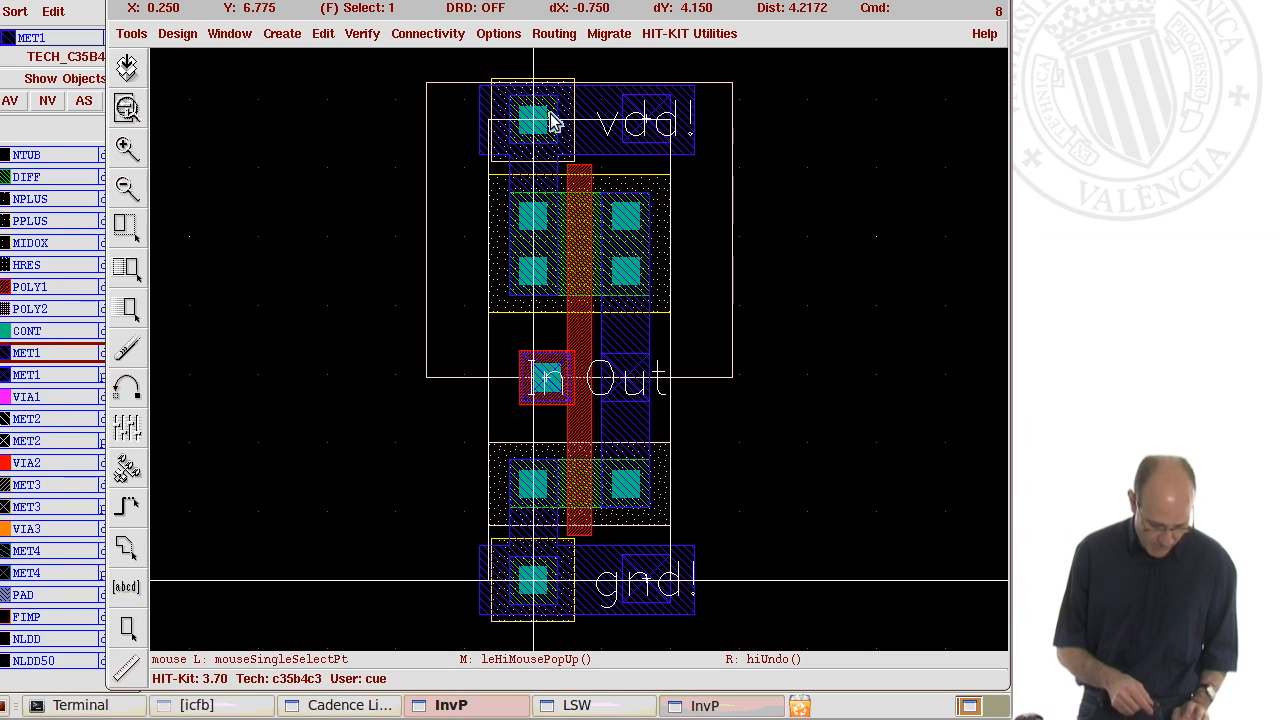
Hide the contents of the contact instances and change the contact type of the vdd! contact to PD_C.
{"action": "key", "text": "ctrl"}
{"action": "key", "text": "ctrl+f"}
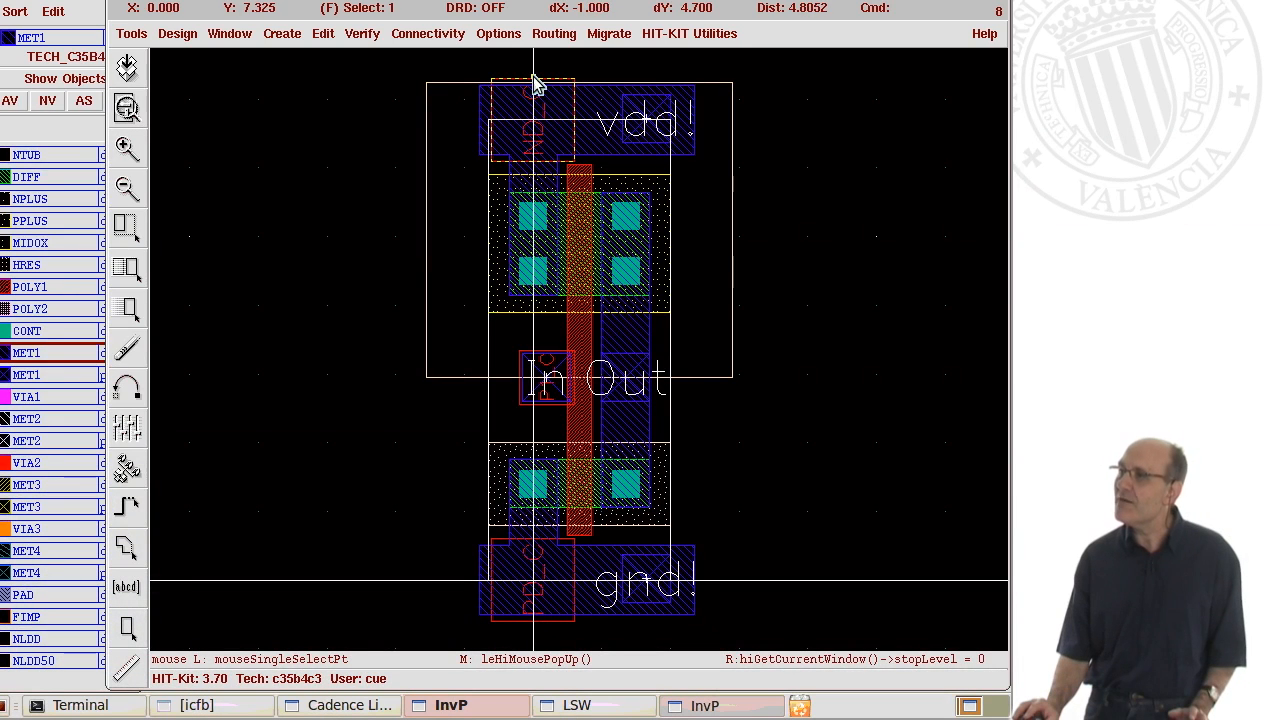
{"action": "left_click", "coordinate": [533, 93]}
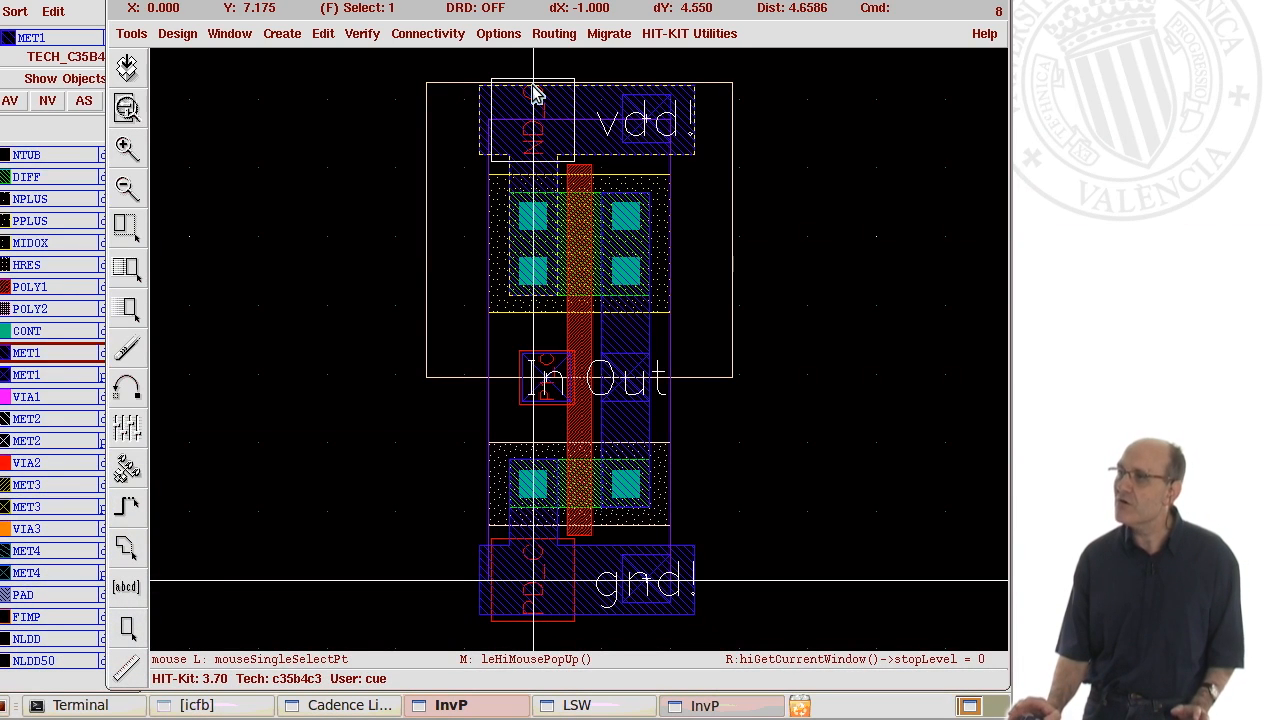
{"action": "key", "text": "q"}
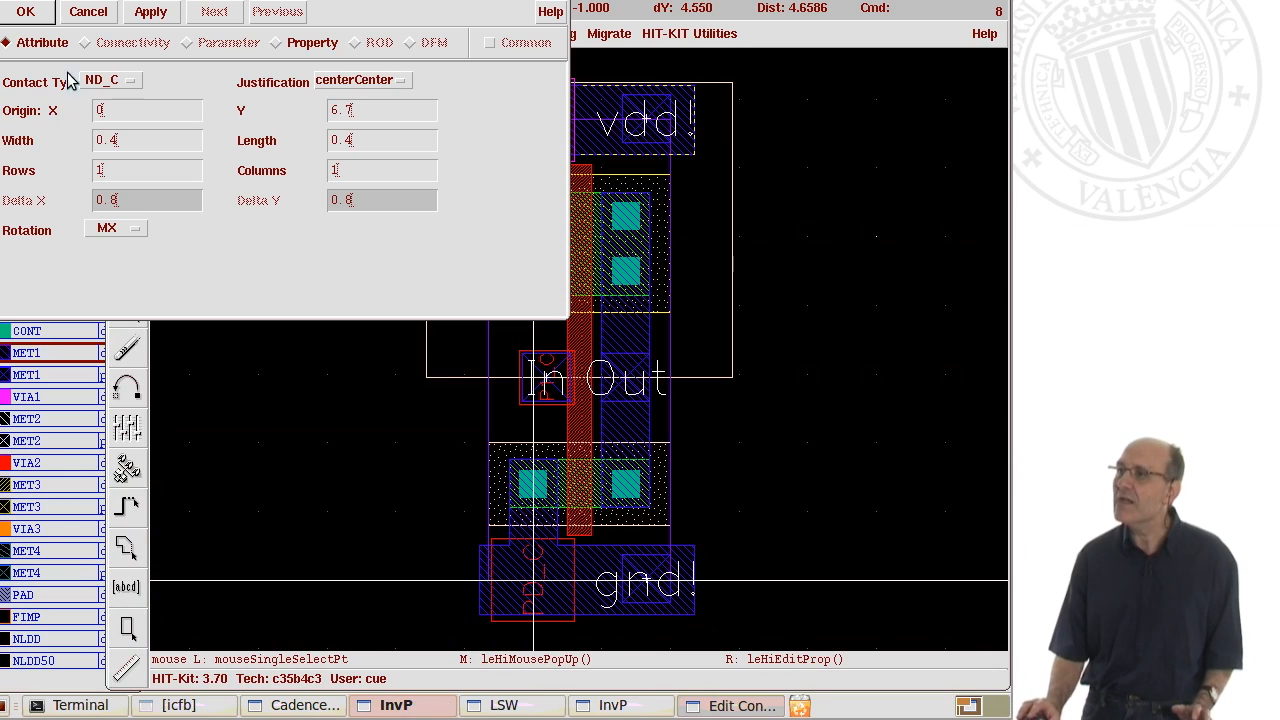
{"action": "left_click", "coordinate": [135, 84]}
{"action": "left_click", "coordinate": [104, 102]}
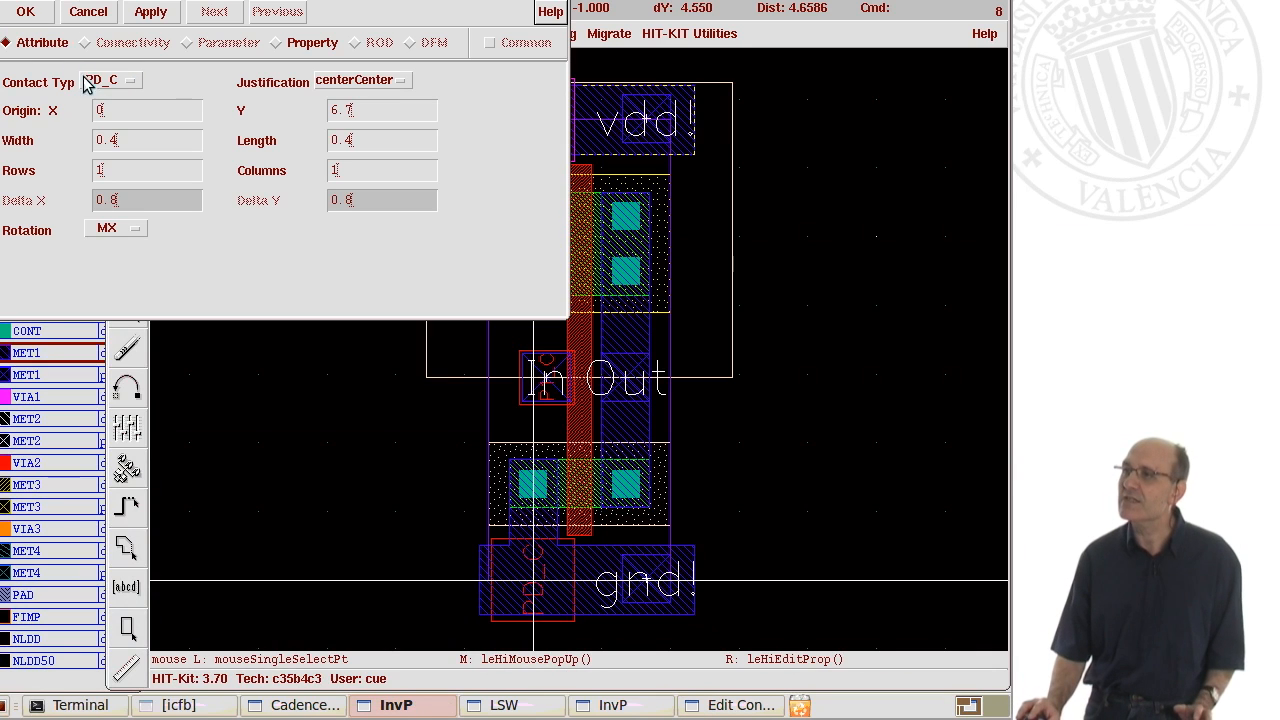
{"action": "left_click", "coordinate": [25, 12]}
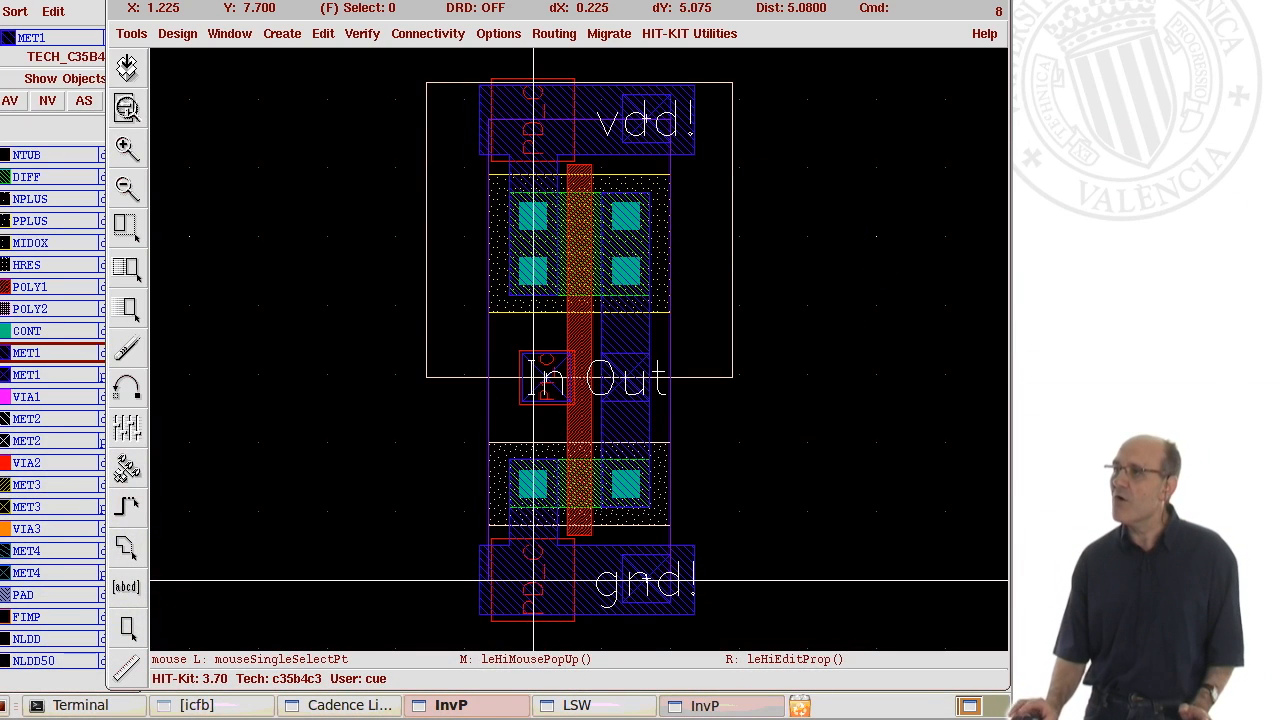
Run the DRC on the layout with the PD_C contact at vdd!
{"action": "left_click", "coordinate": [343, 34]}
{"action": "left_click", "coordinate": [368, 77]}
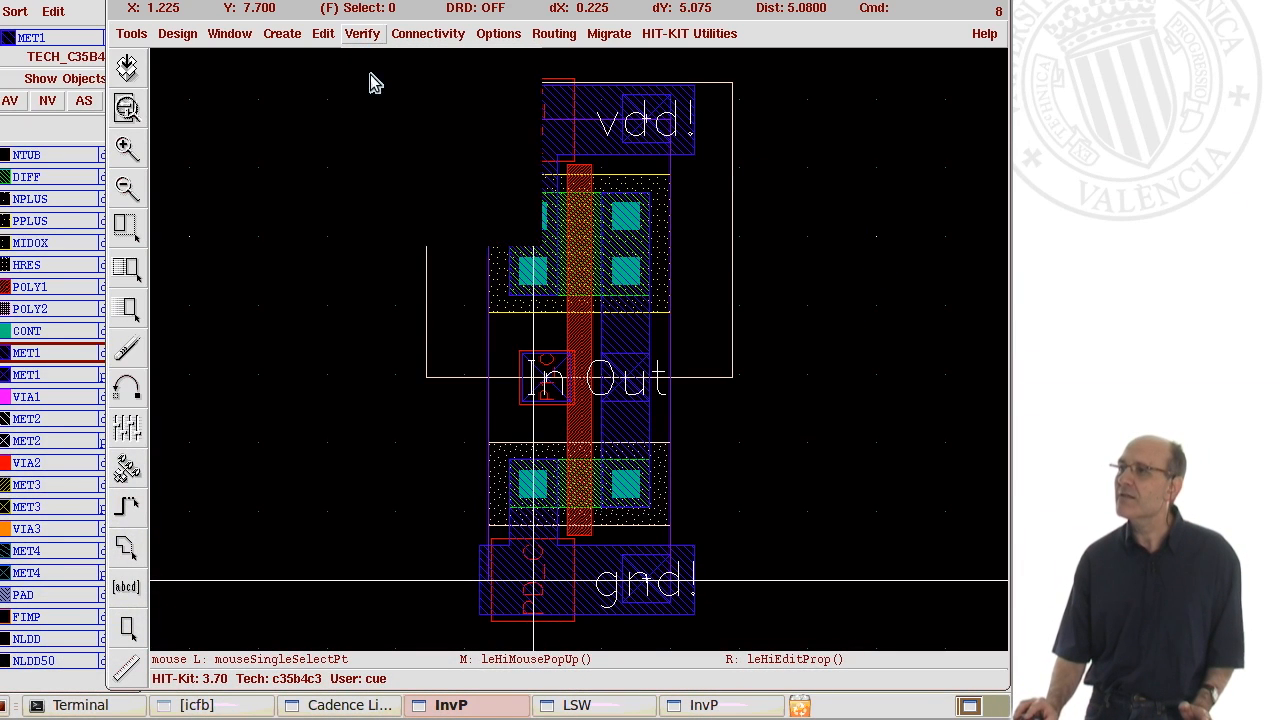
{"action": "left_click", "coordinate": [377, 172]}
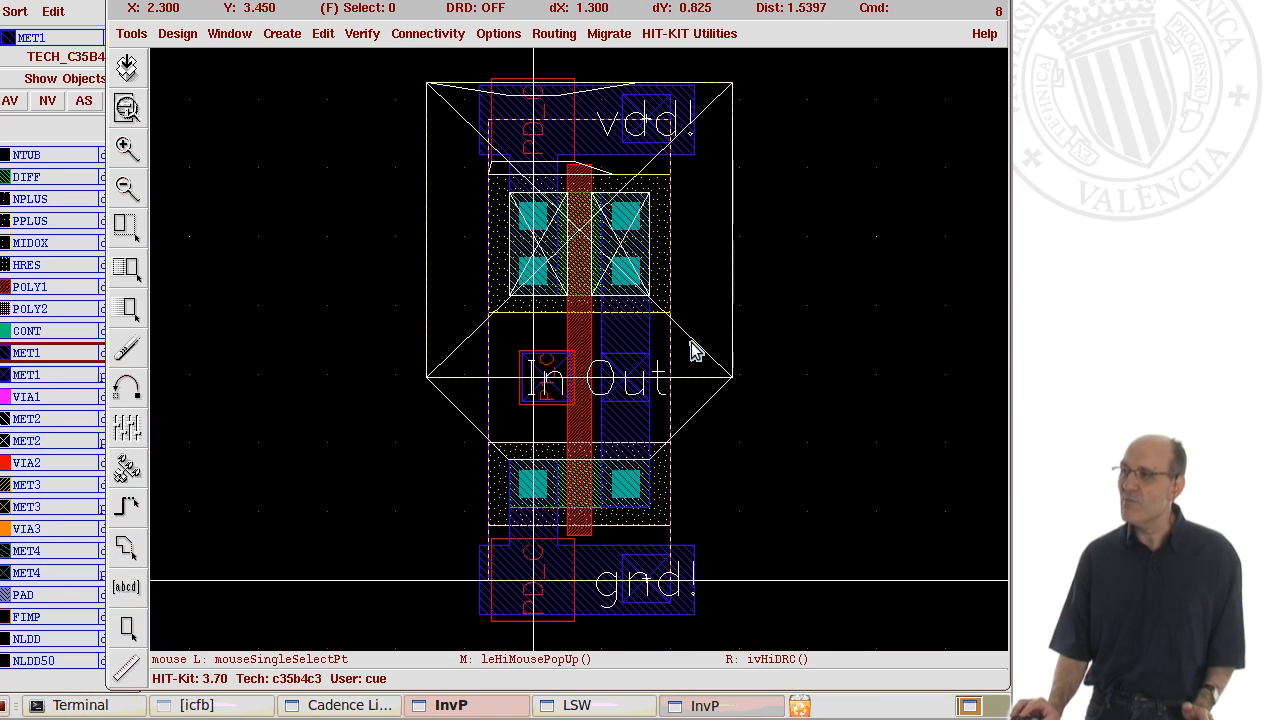
Explain the error markers along the n-well boundary, and close the marker text.
{"action": "left_click", "coordinate": [355, 34]}
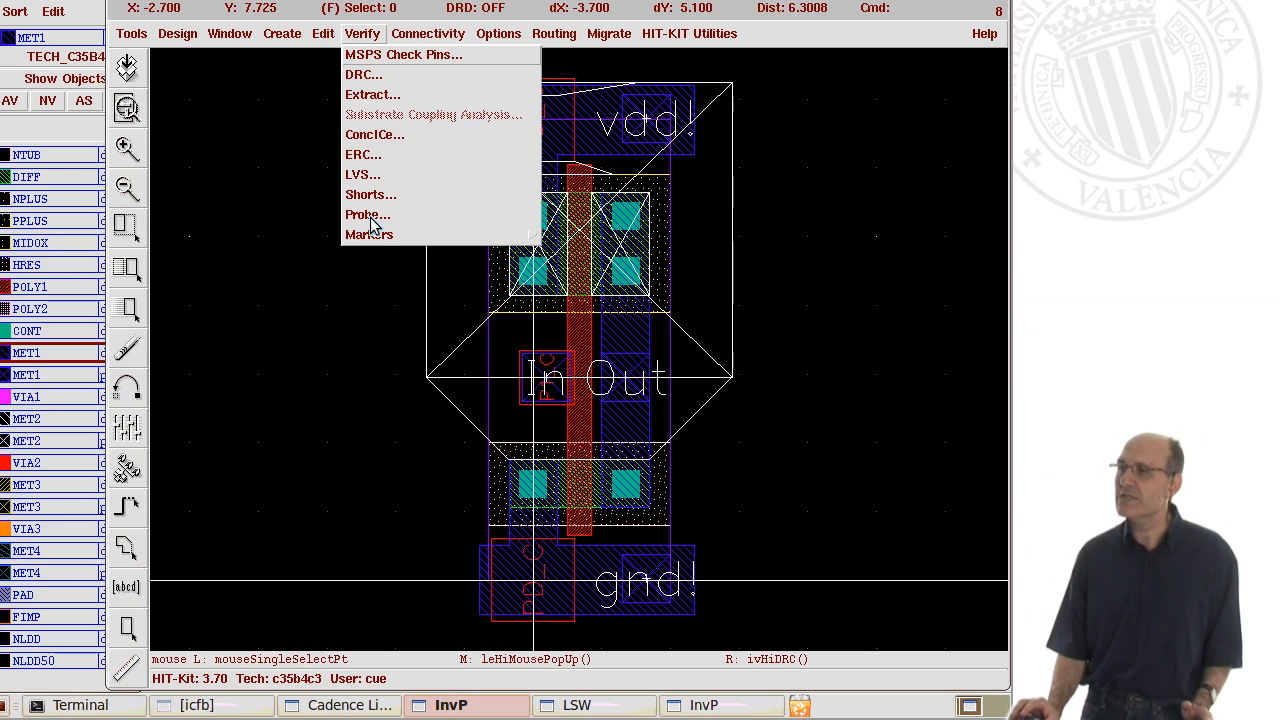
{"action": "mouse_move", "coordinate": [381, 238]}
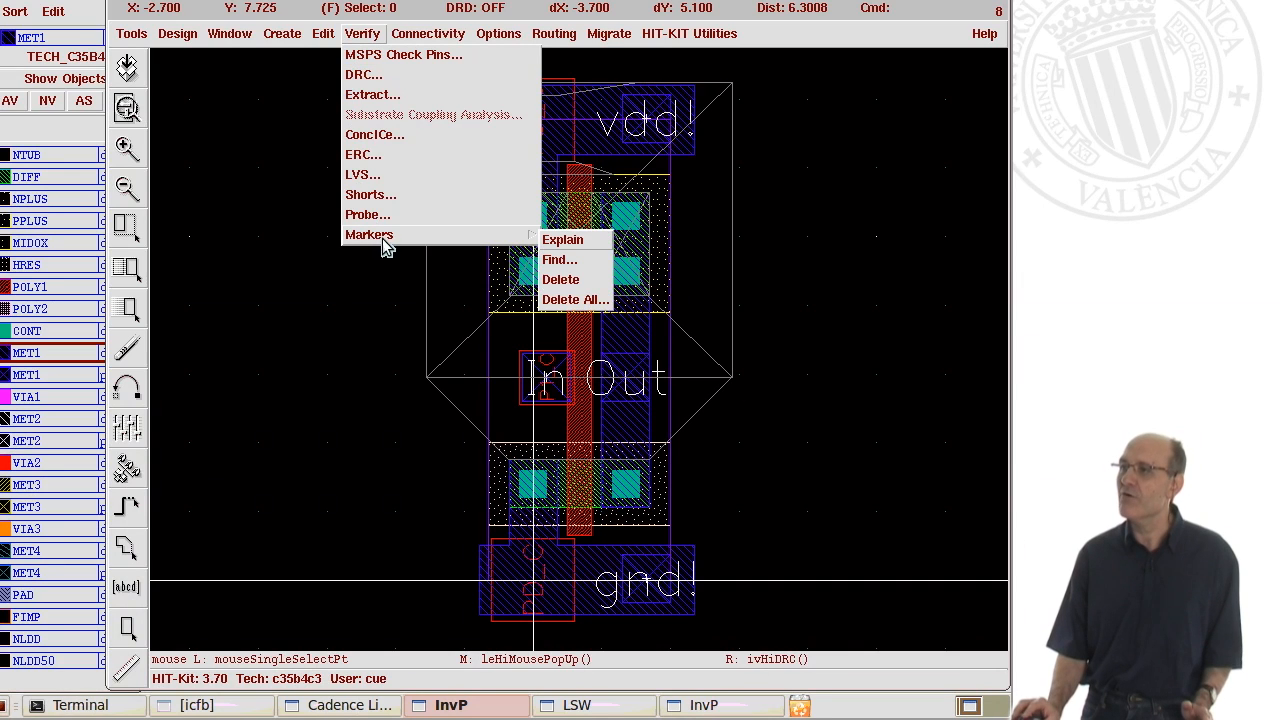
{"action": "left_click", "coordinate": [565, 242]}
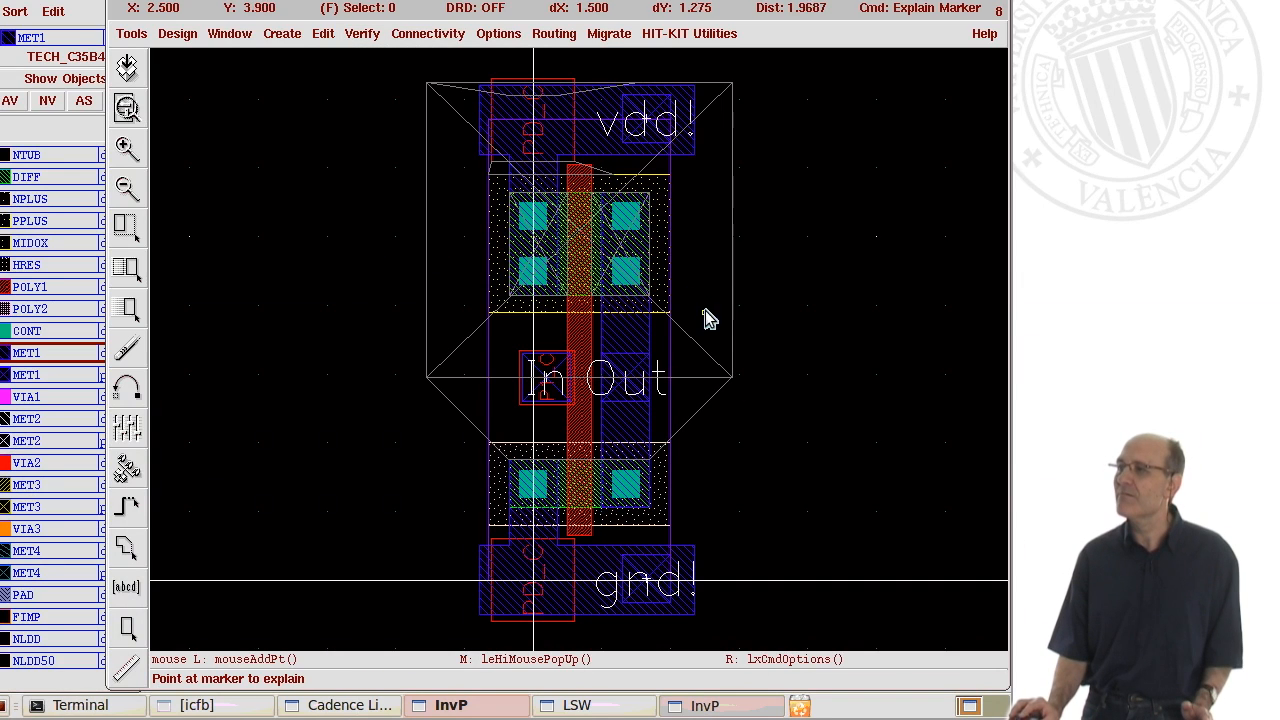
{"action": "left_click", "coordinate": [717, 368]}
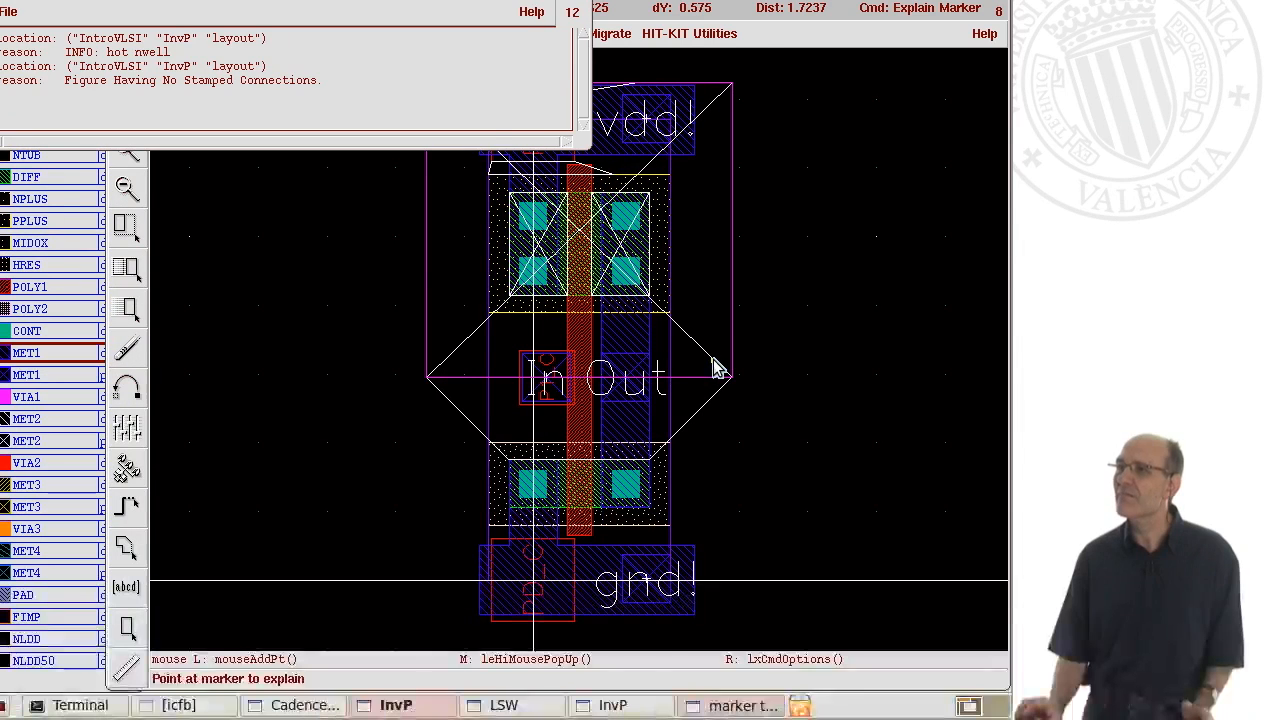
{"action": "left_click", "coordinate": [597, 8]}
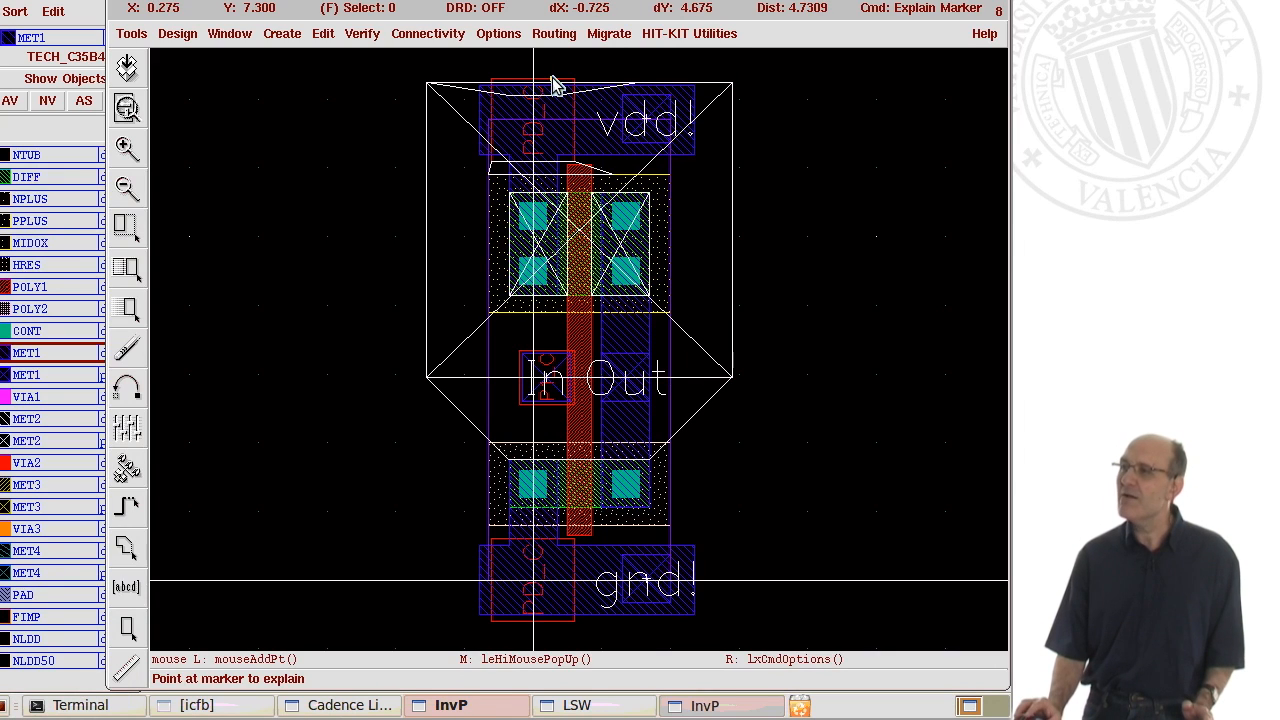
Leave the Explain Marker command and undo the contact type change on the vdd! contact.
{"action": "key", "text": "Escape"}
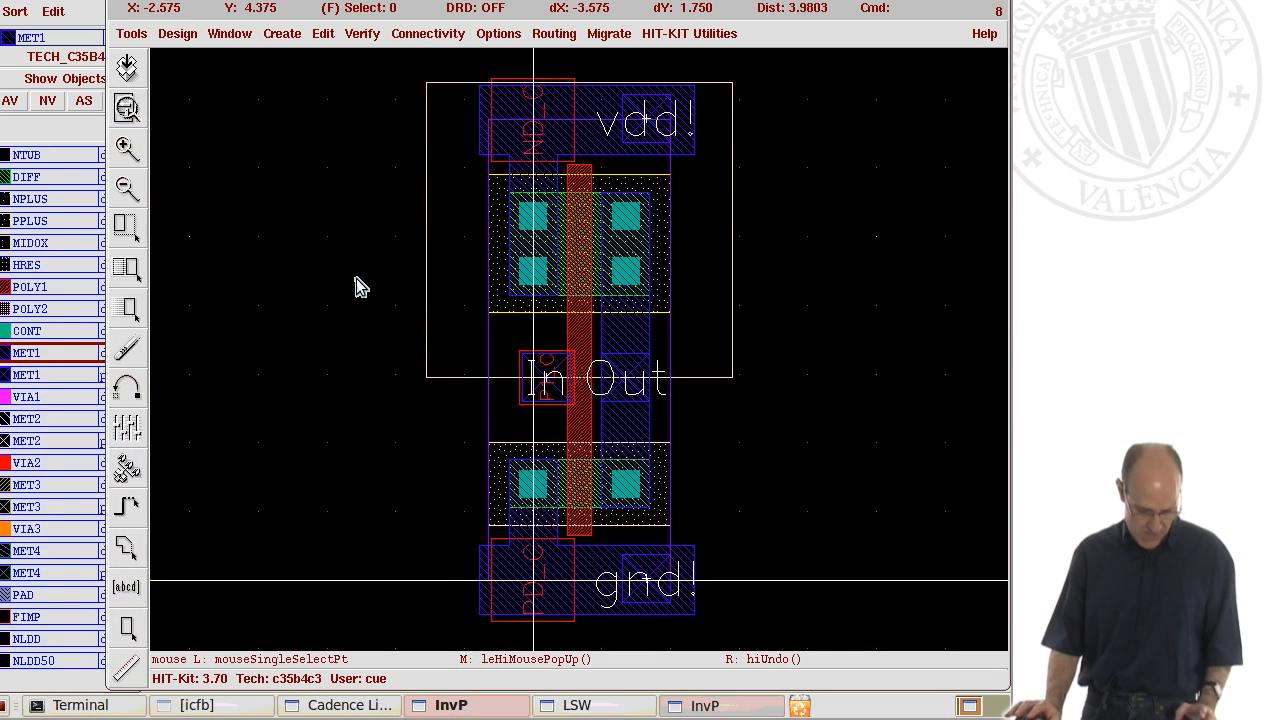
{"action": "key", "text": "shift+z"}
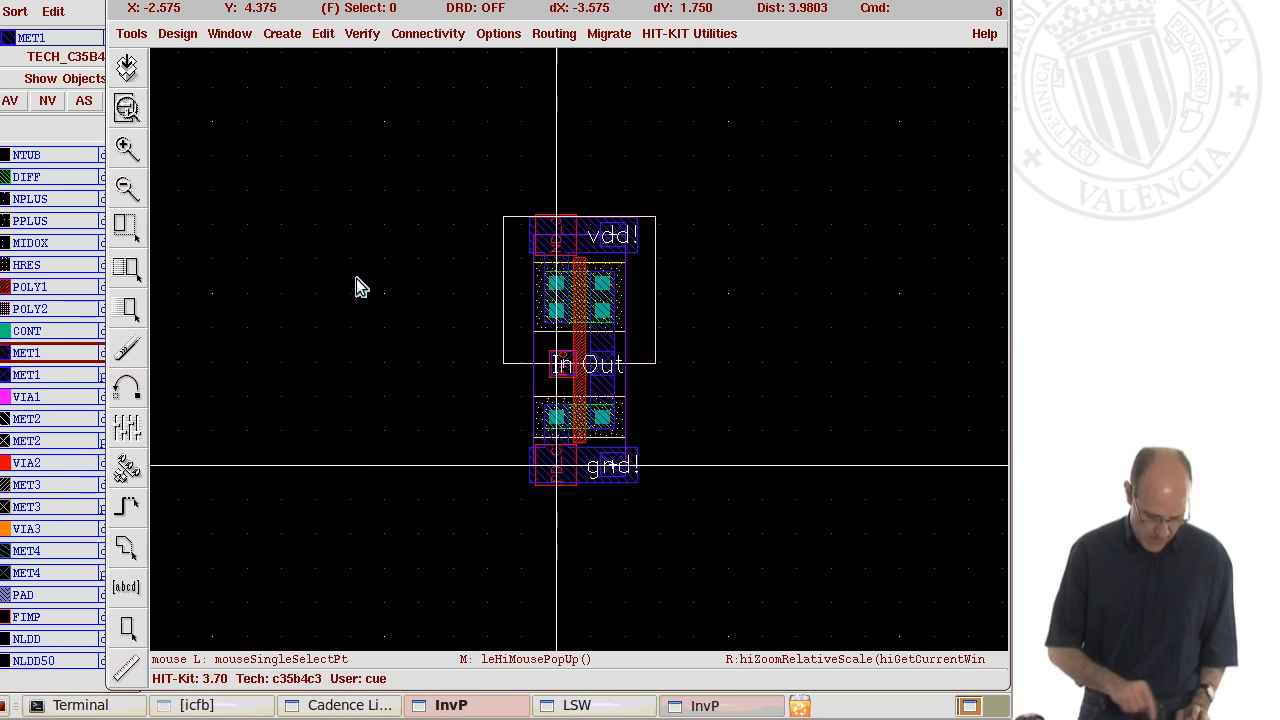
{"action": "key", "text": "f"}
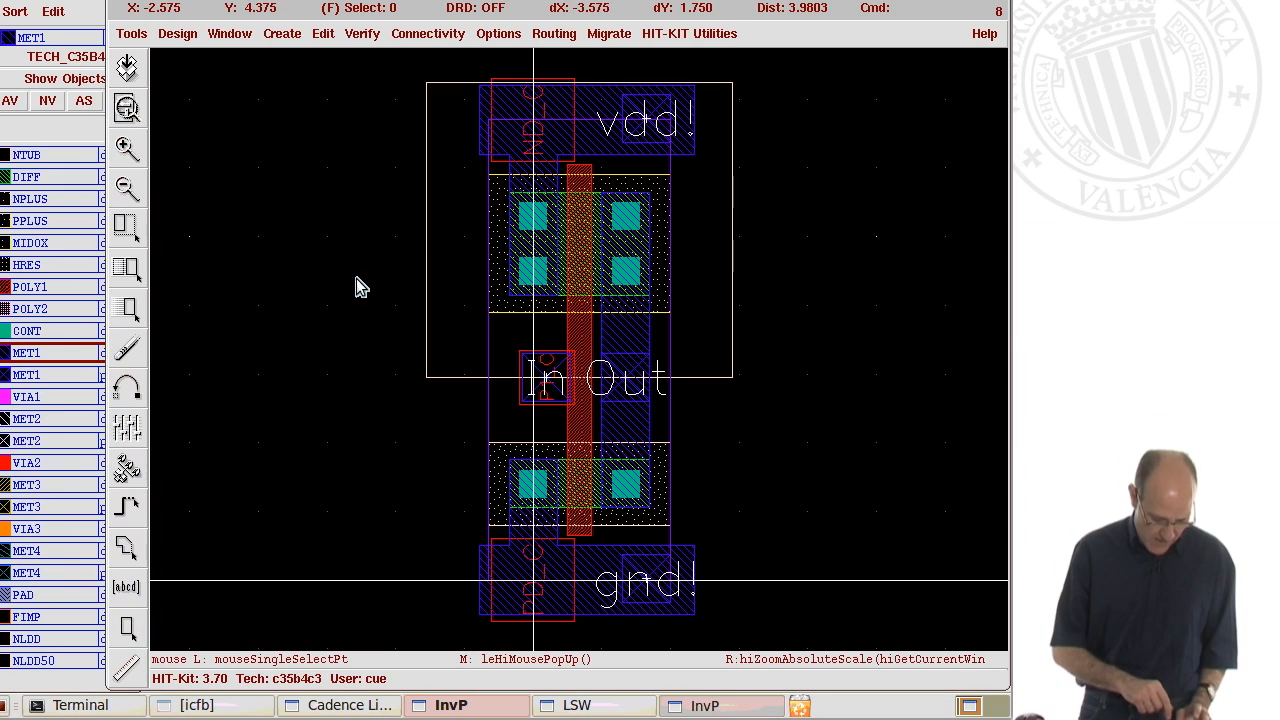
Show the contents of the contact instances and extract the layout with the capall switch.
{"action": "key", "text": "shift"}
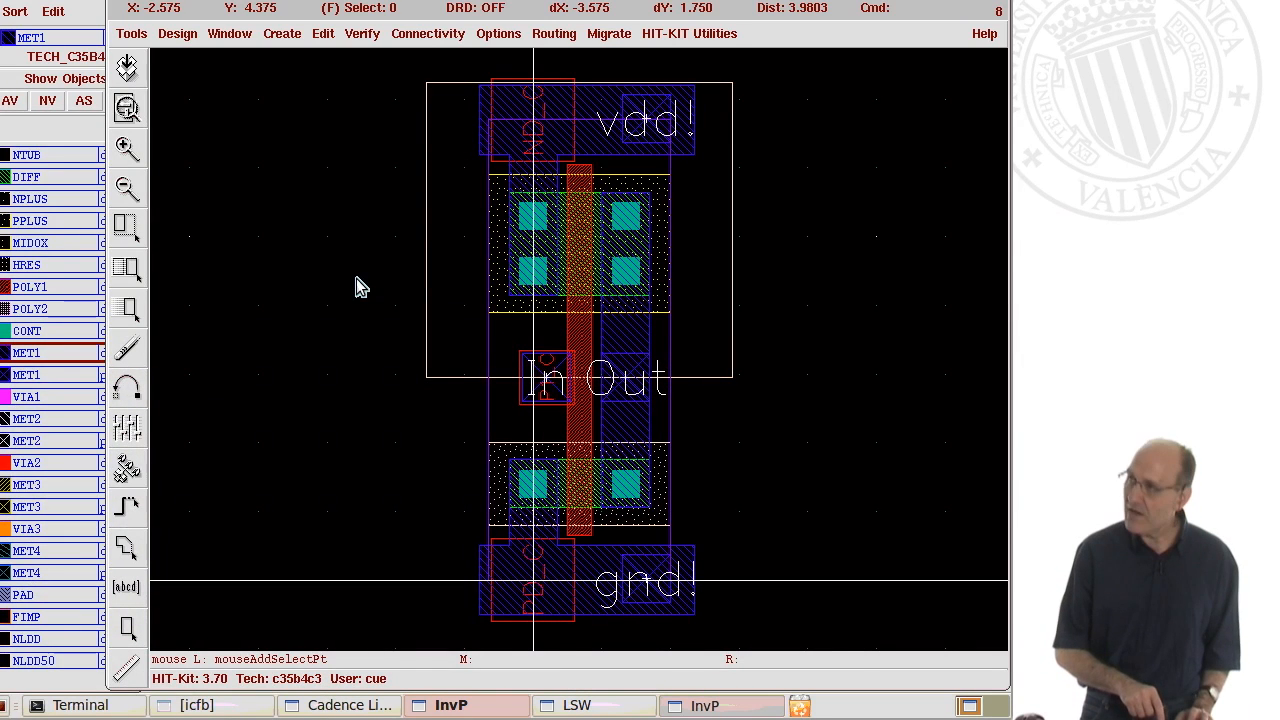
{"action": "key", "text": "shift+f"}
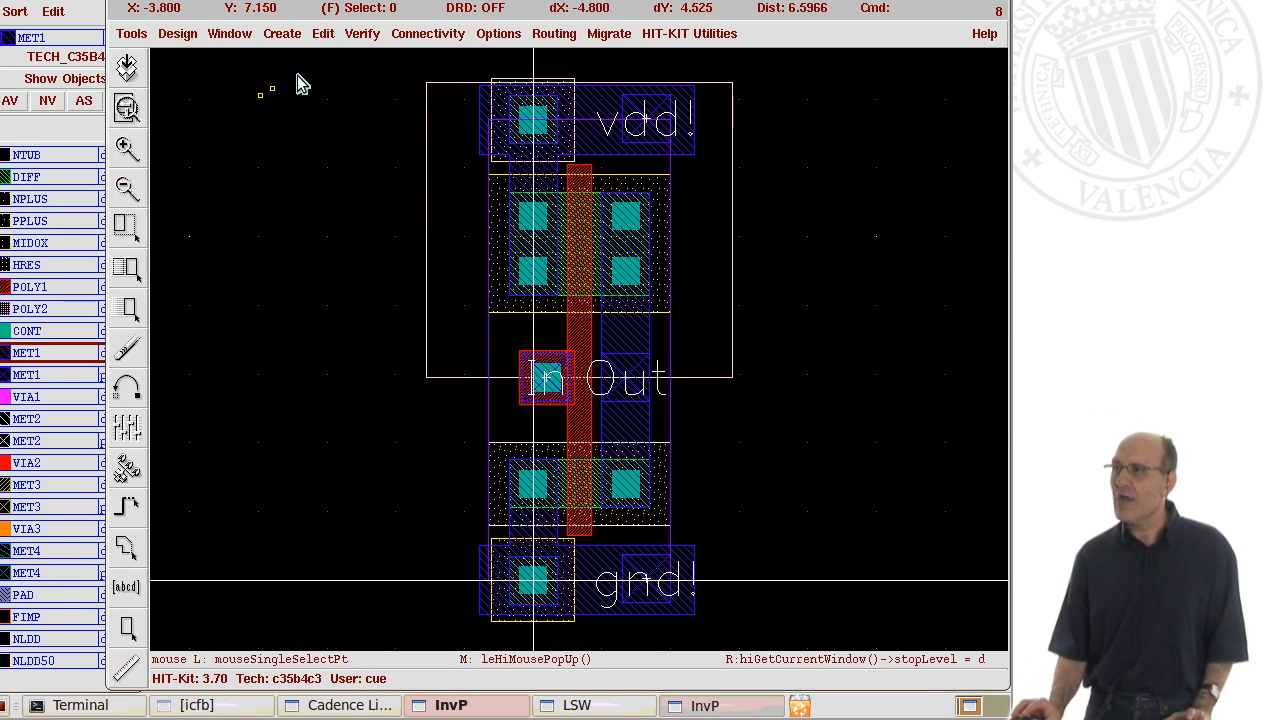
{"action": "left_click", "coordinate": [362, 34]}
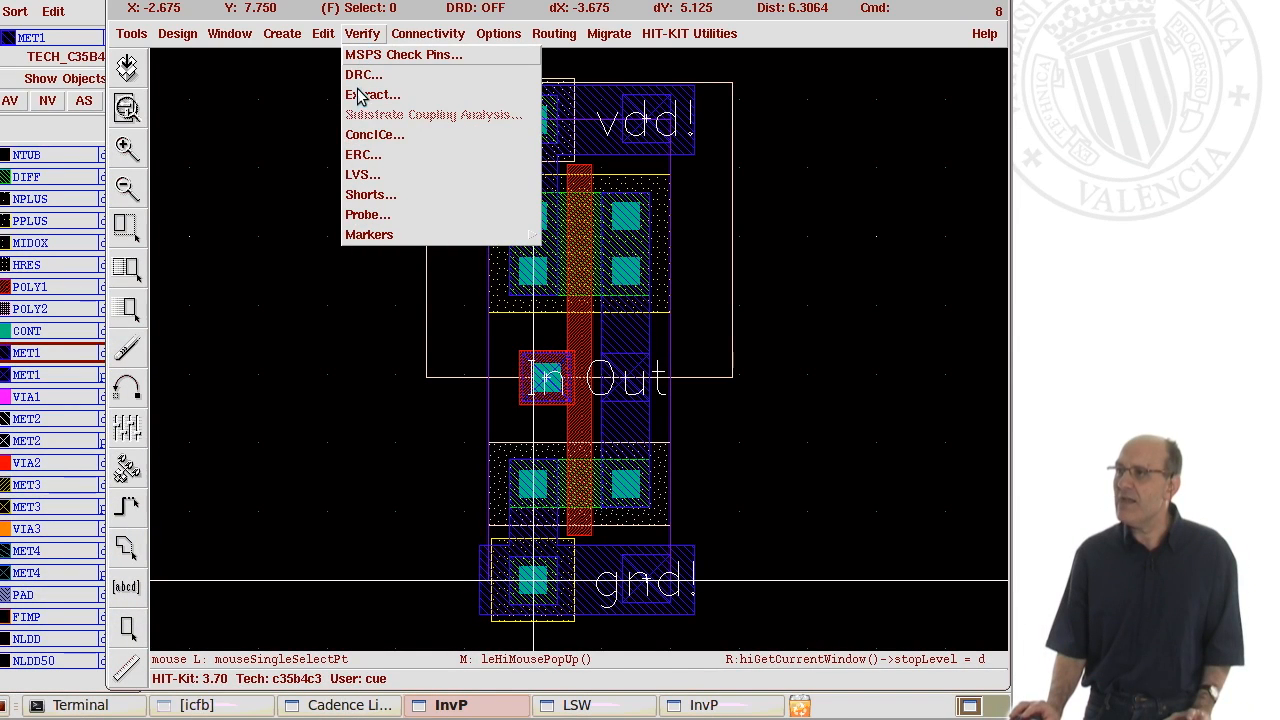
{"action": "left_click", "coordinate": [356, 93]}
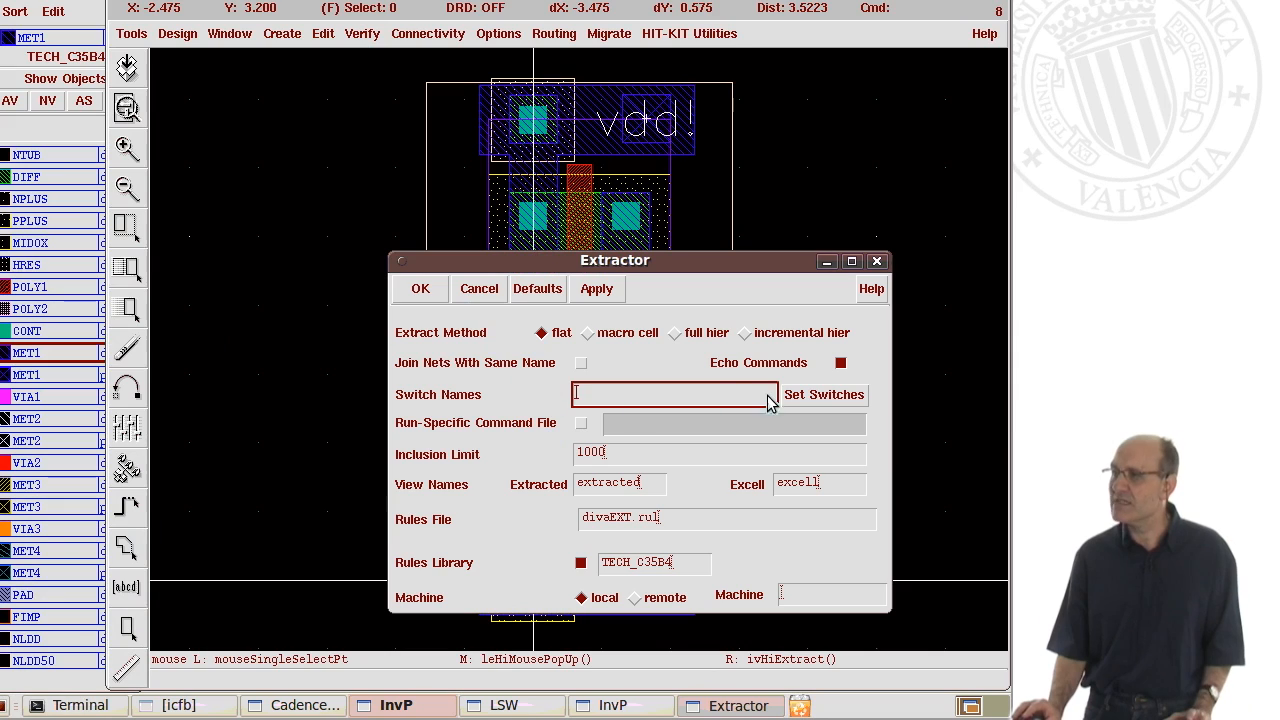
{"action": "left_click", "coordinate": [800, 396]}
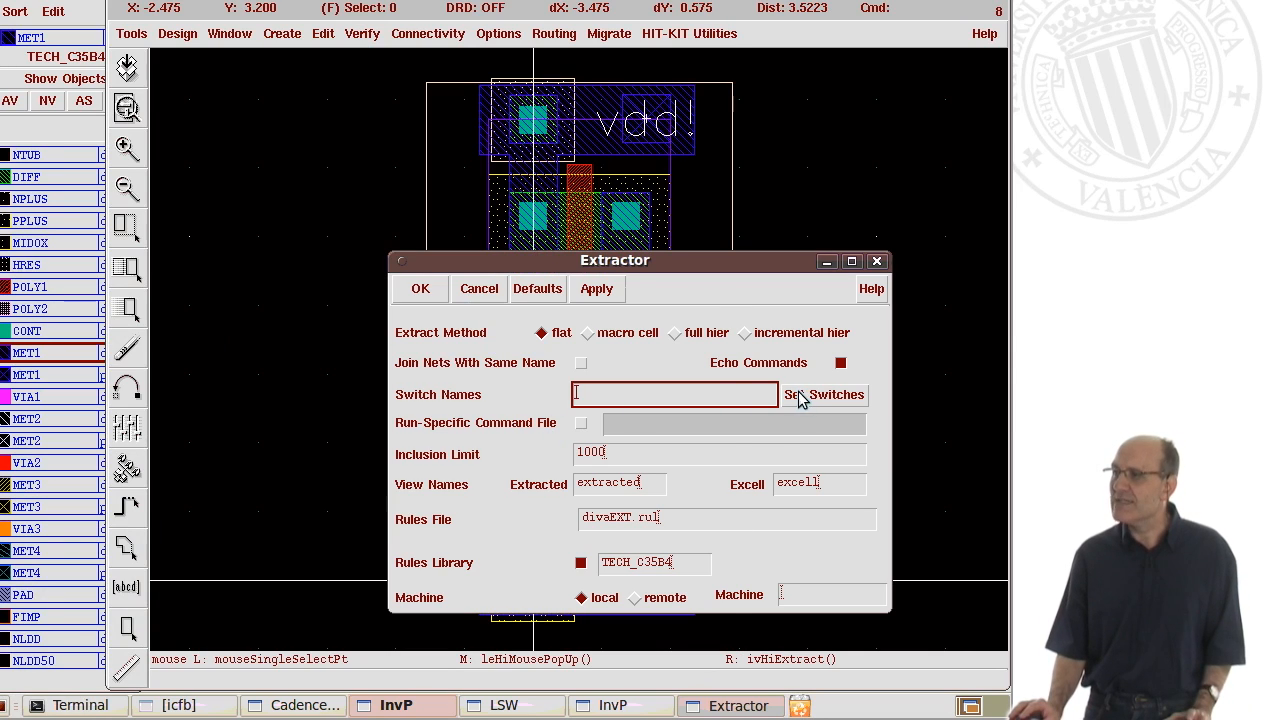
{"action": "left_click", "coordinate": [418, 326]}
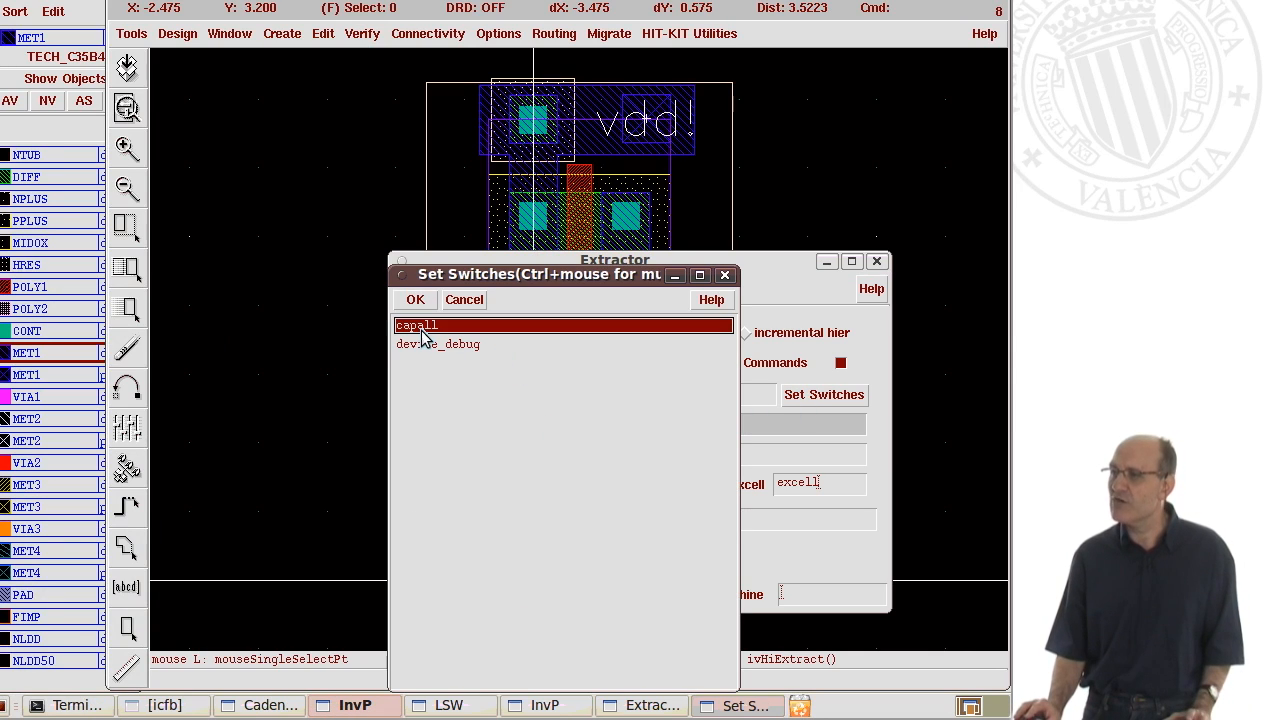
{"action": "left_click", "coordinate": [415, 300]}
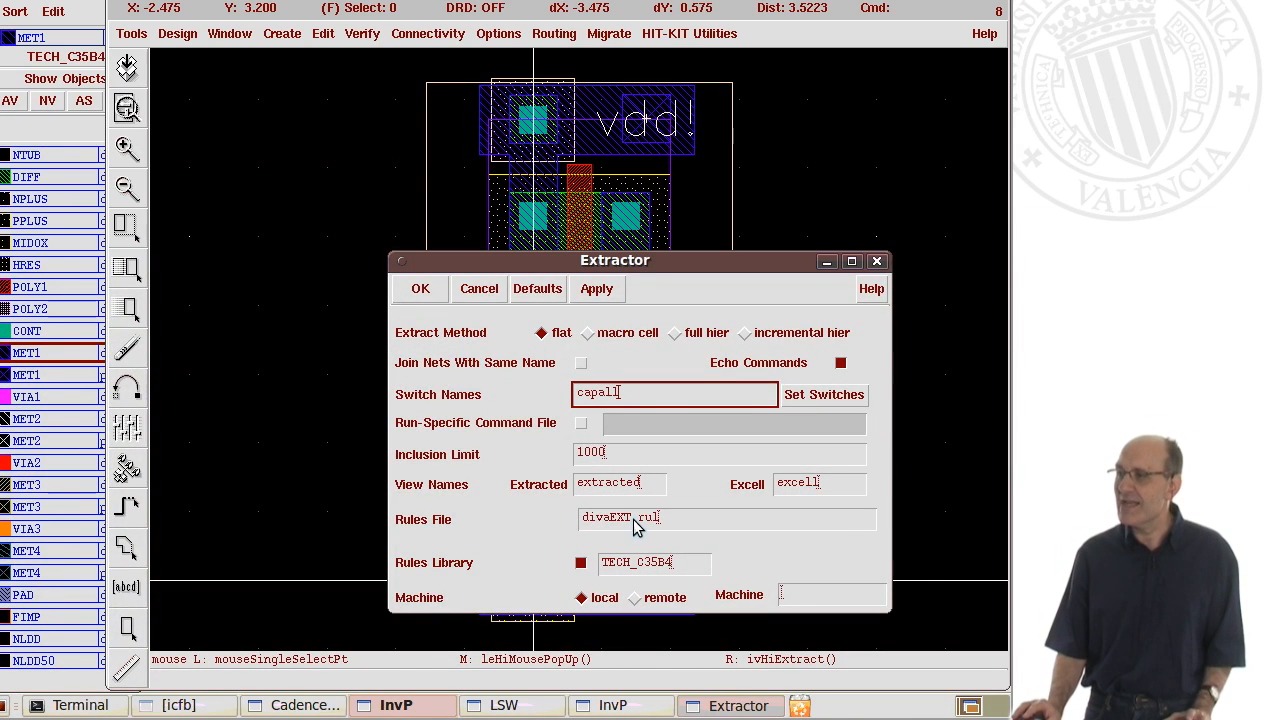
{"action": "left_click", "coordinate": [412, 300]}
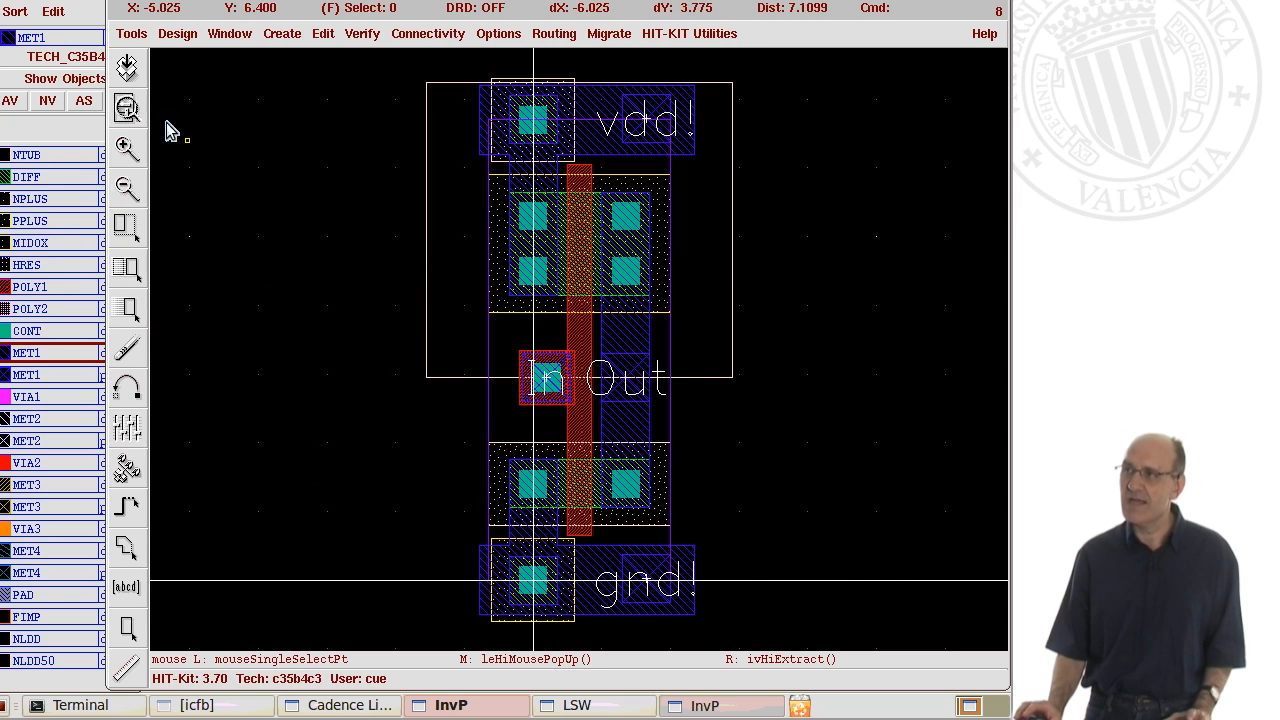
Save the layout and open the extracted view of the InvP cell in the IntroVLSI library.
{"action": "left_click", "coordinate": [172, 34]}
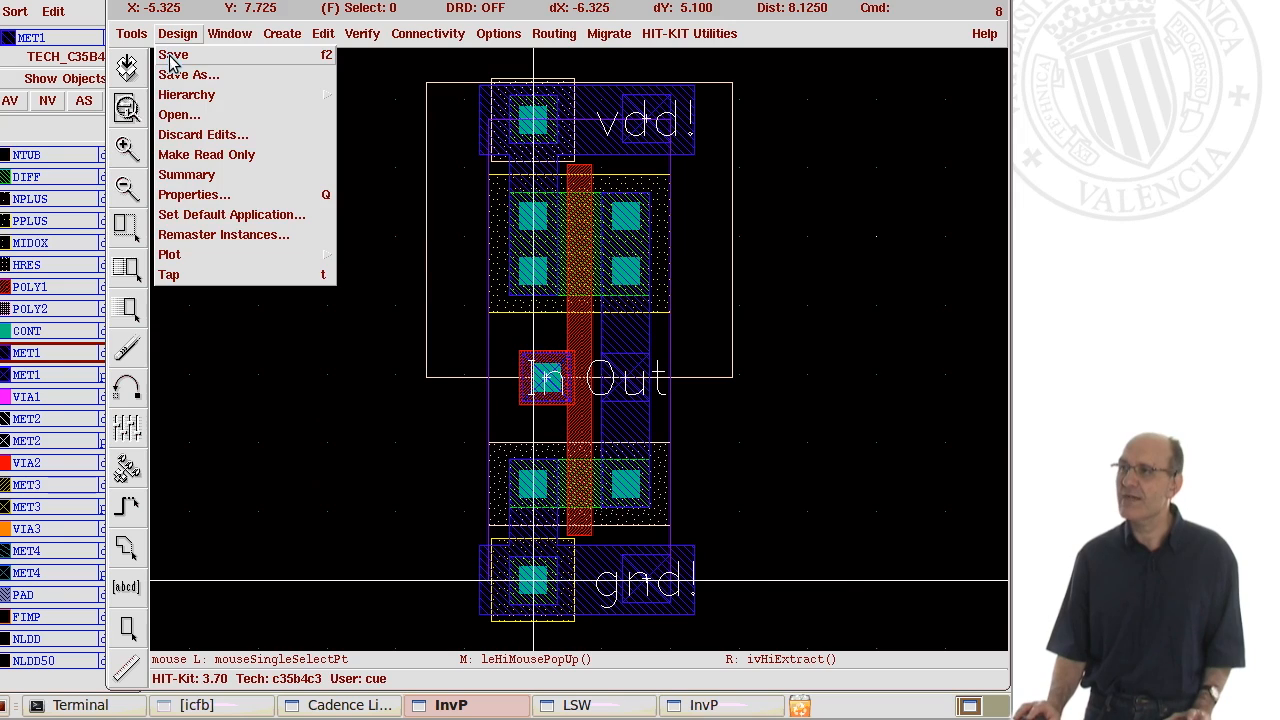
{"action": "left_click", "coordinate": [172, 56]}
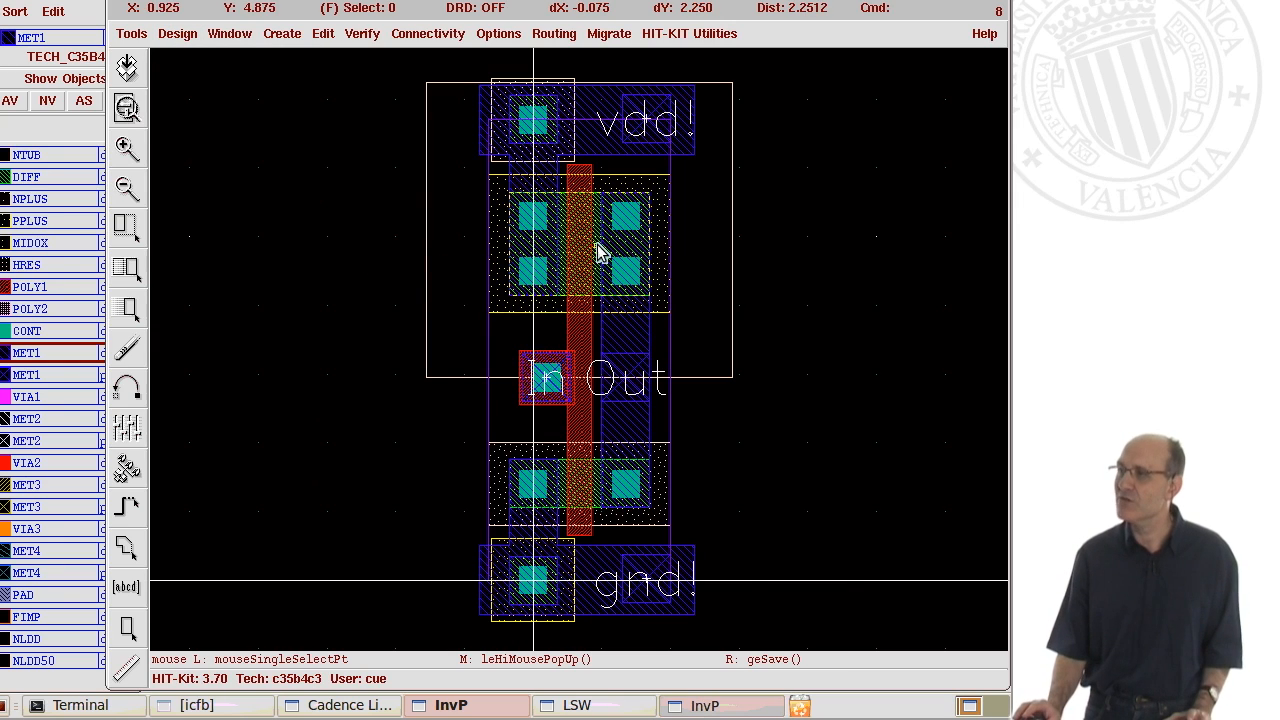
{"action": "left_click", "coordinate": [943, 3]}
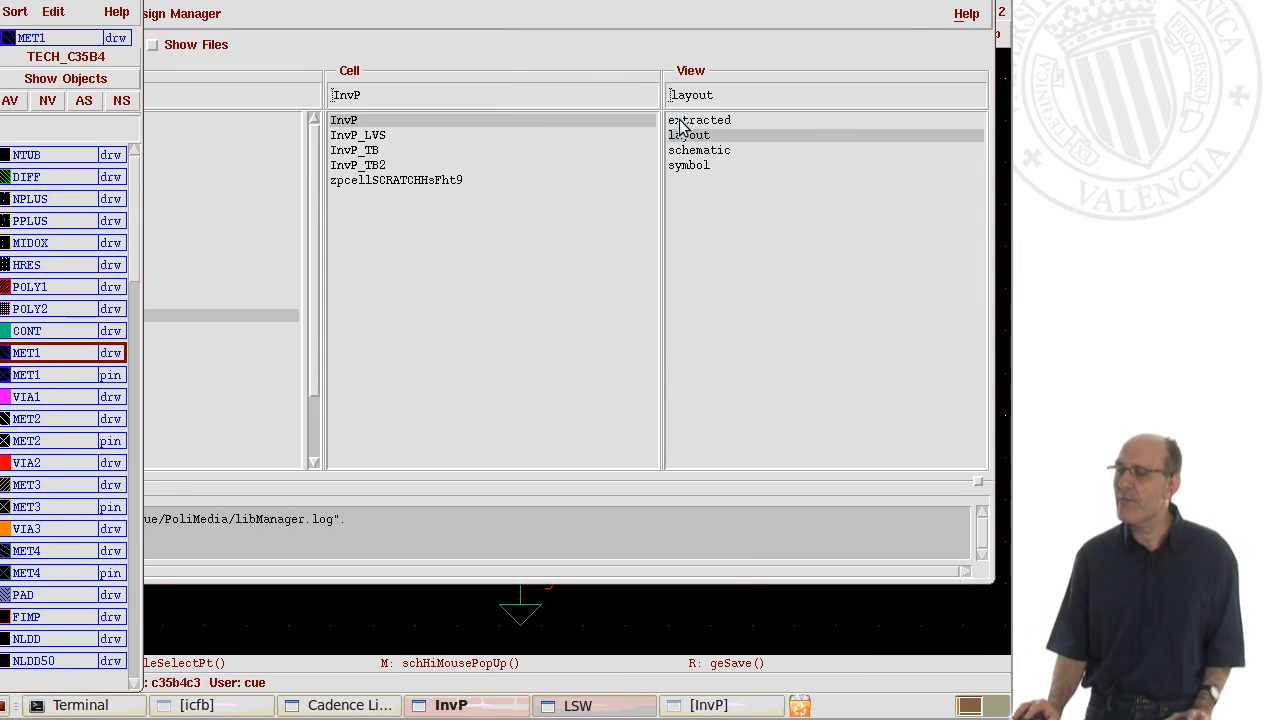
{"action": "left_click", "coordinate": [680, 121]}
{"action": "right_click", "coordinate": [679, 123]}
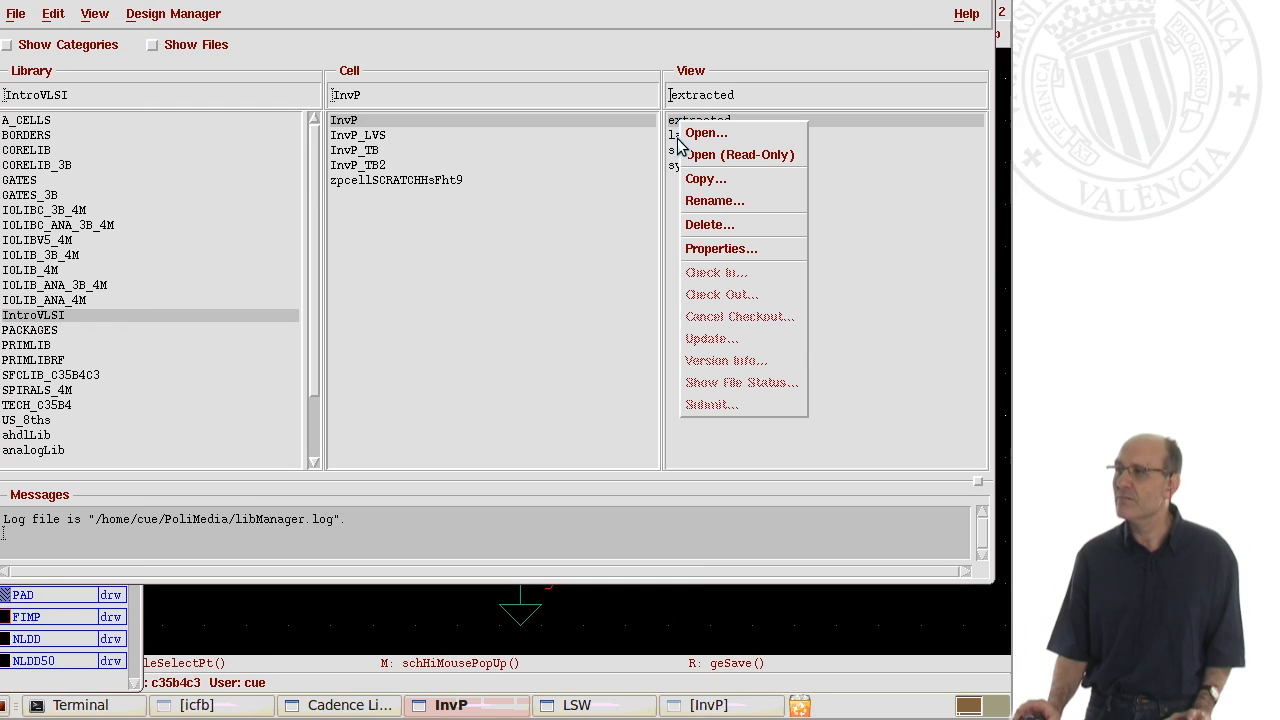
{"action": "left_click", "coordinate": [684, 134]}
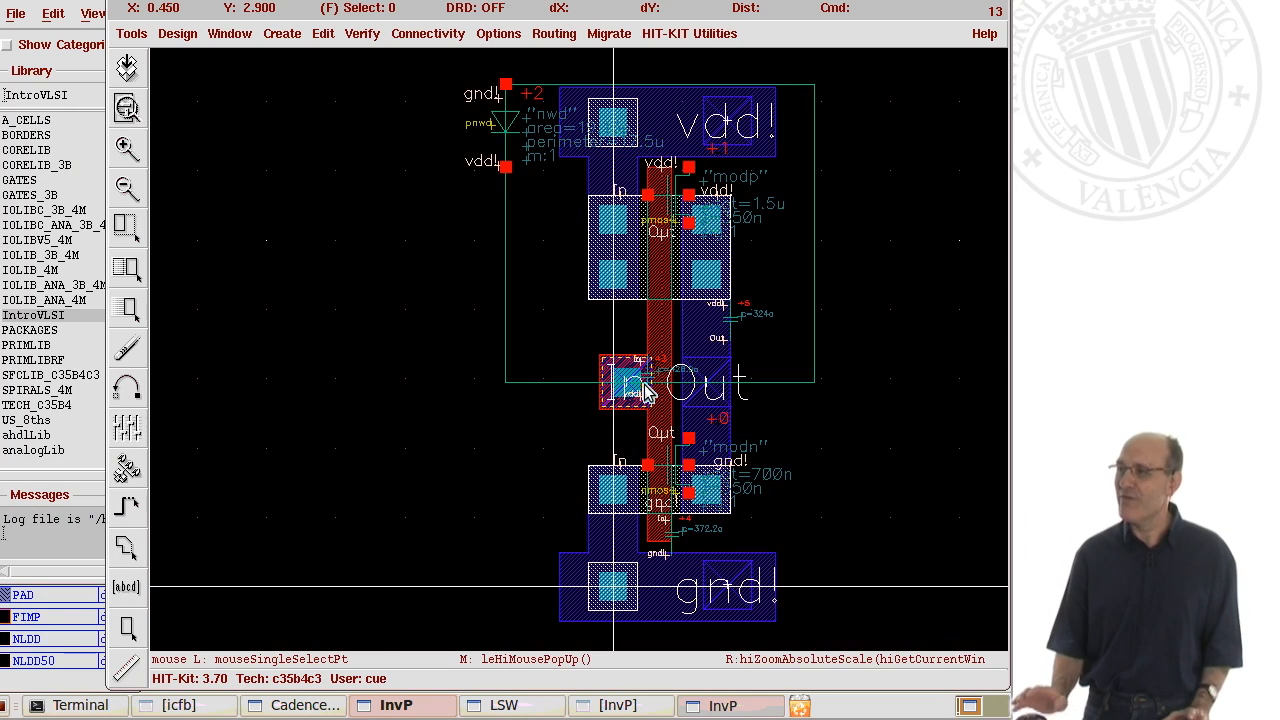
Examine the extracted pmos4 transistor and the parasitic capacitor between vdd! and Out up close.
{"action": "key", "text": "z"}
{"action": "left_click", "coordinate": [541, 213]}
{"action": "left_click", "coordinate": [790, 296]}
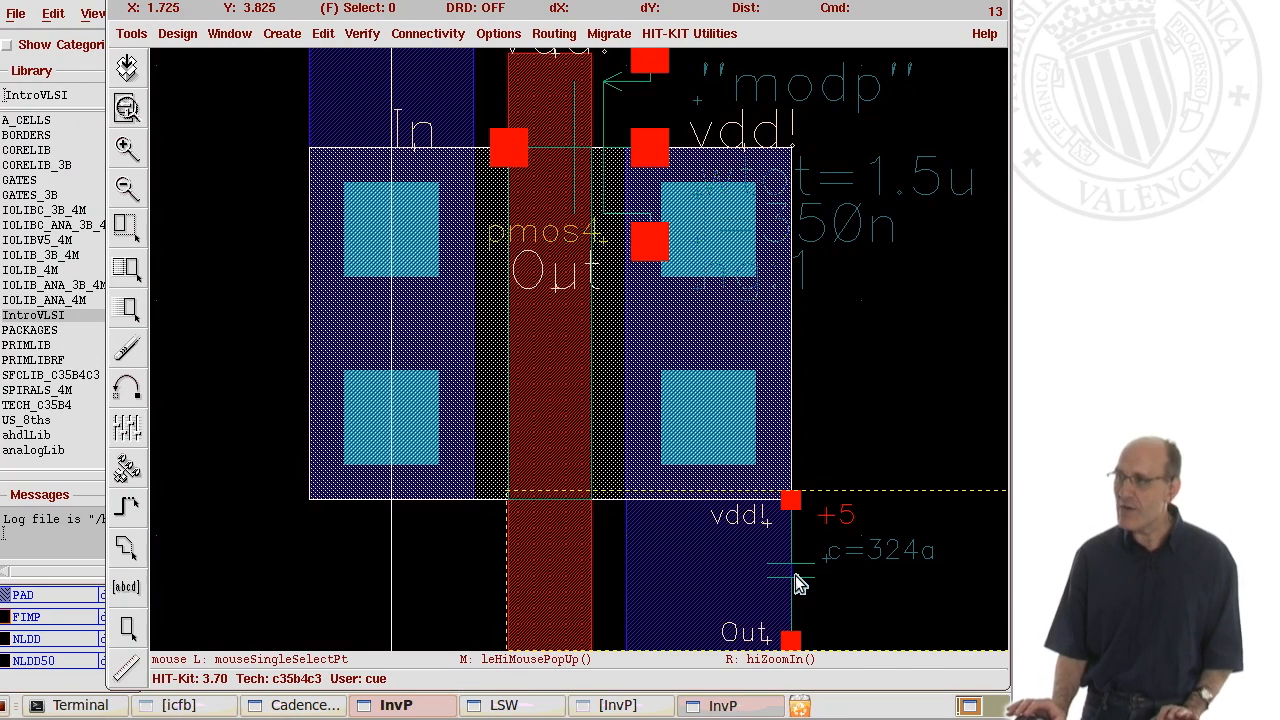
{"action": "key", "text": "f"}
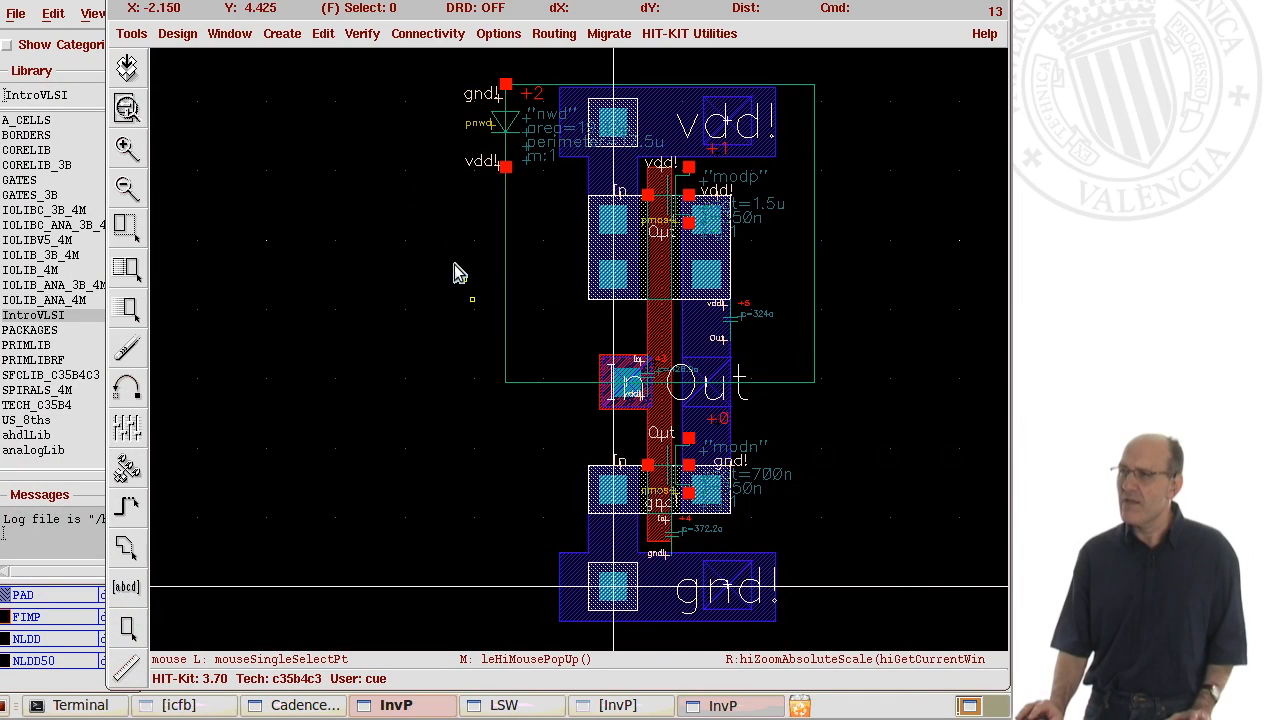
Open the LVS form for InvP, using the form contents instead of the run directory contents.
{"action": "left_click", "coordinate": [352, 38]}
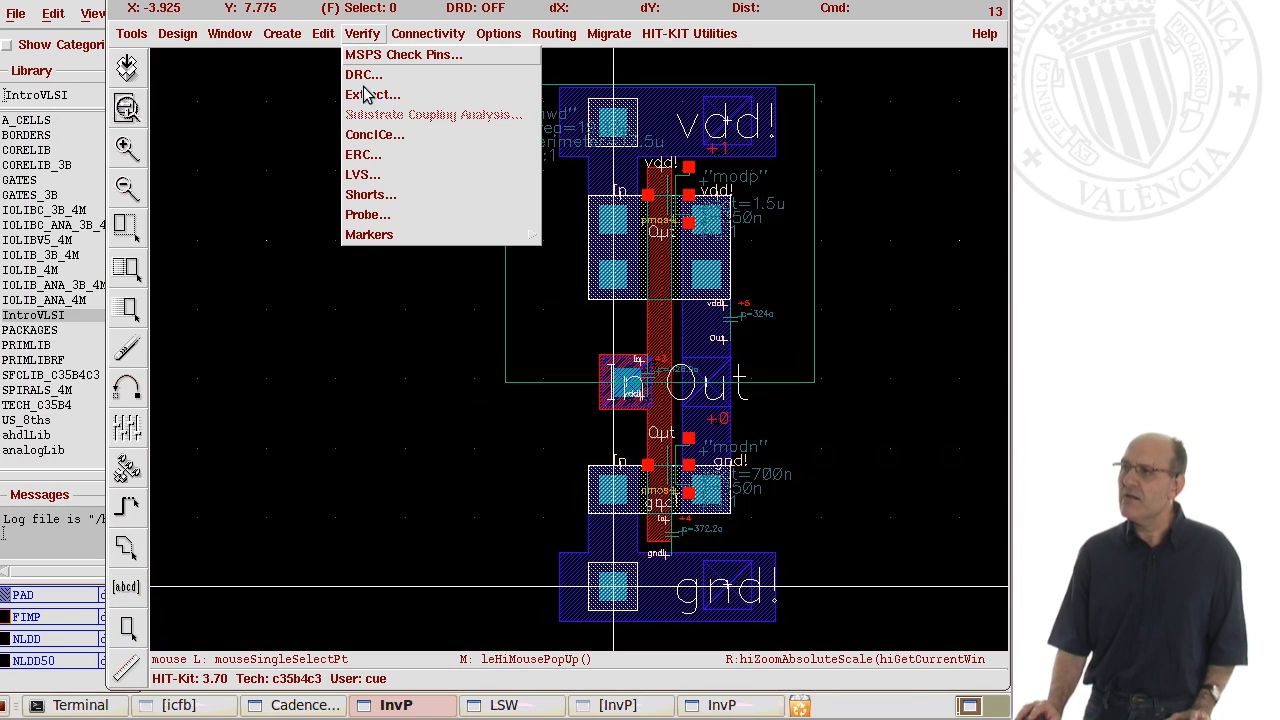
{"action": "left_click", "coordinate": [361, 177]}
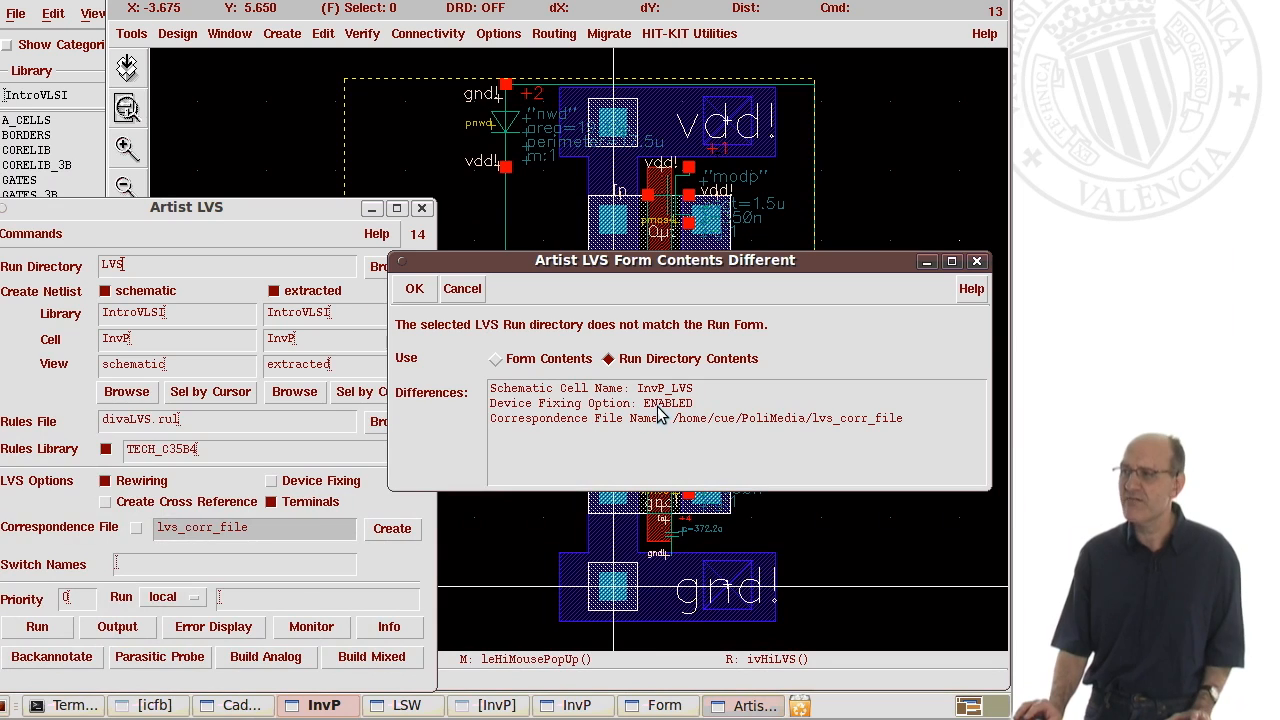
{"action": "left_click", "coordinate": [495, 358]}
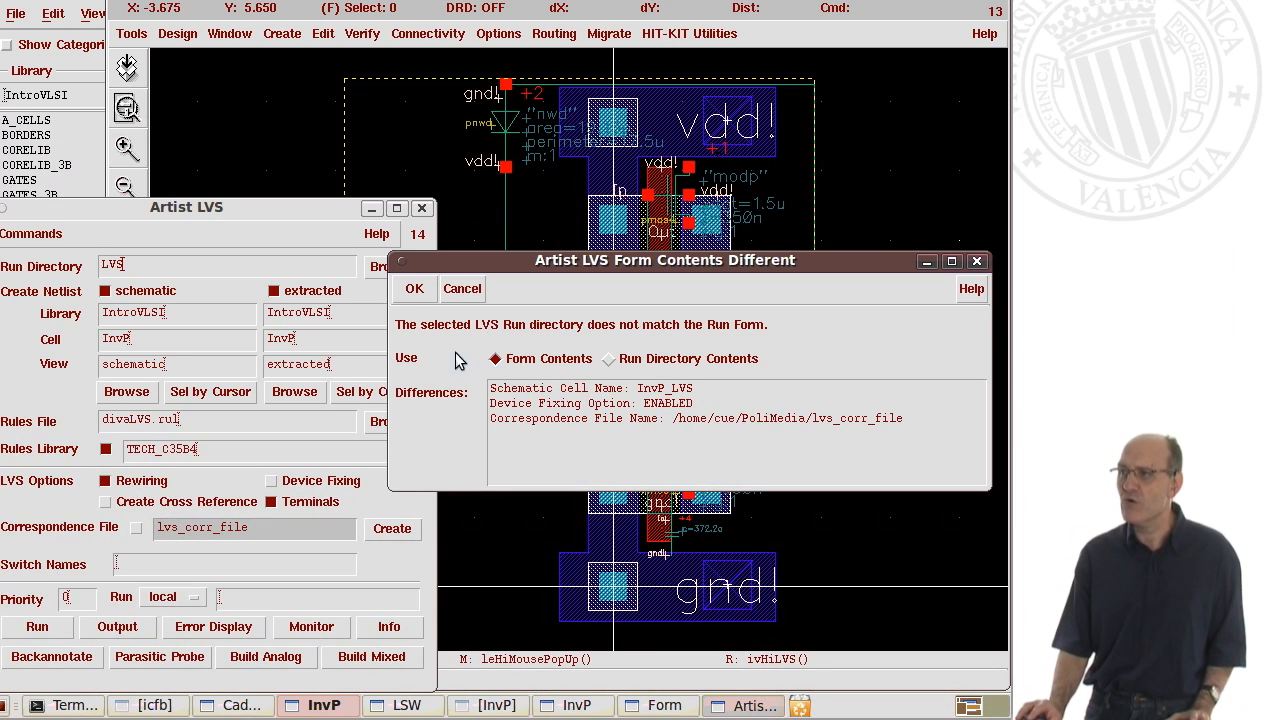
{"action": "left_click", "coordinate": [414, 289]}
{"action": "left_click_drag", "start_coordinate": [272, 212], "coordinate": [587, 95]}
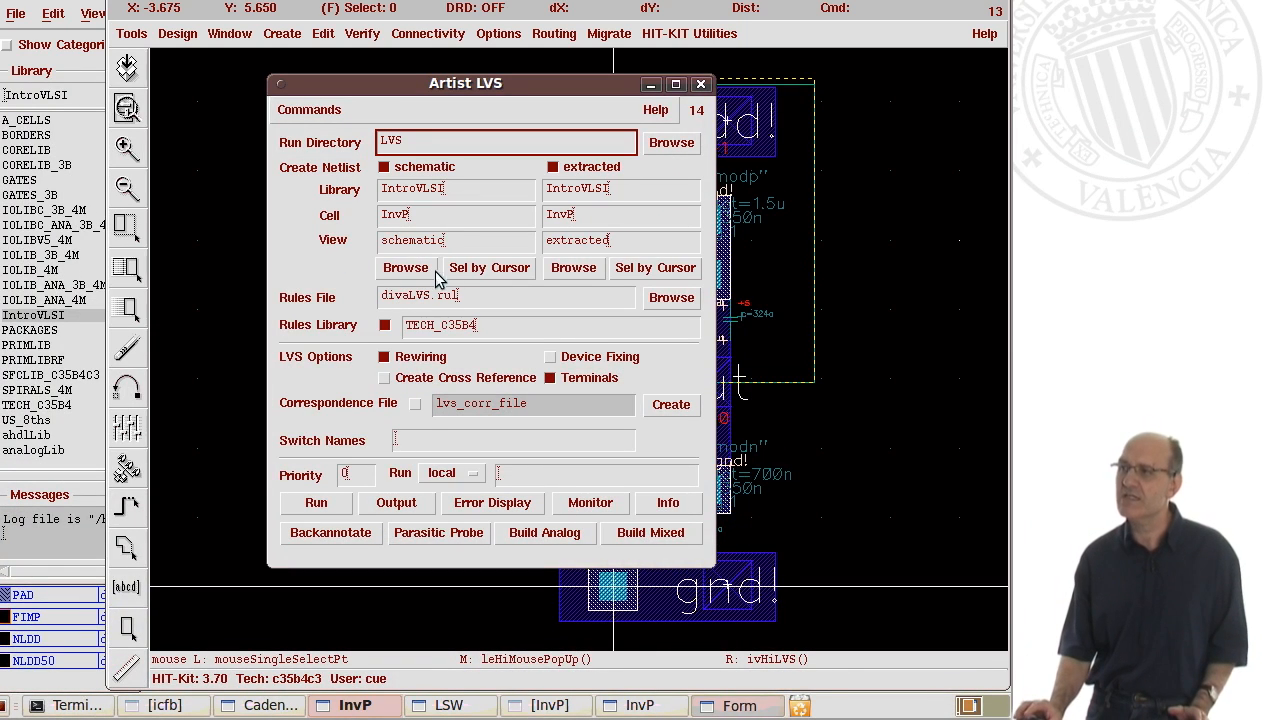
Choose InvP_LVS as the schematic cell for the LVS comparison and close the library browser.
{"action": "left_click", "coordinate": [421, 275]}
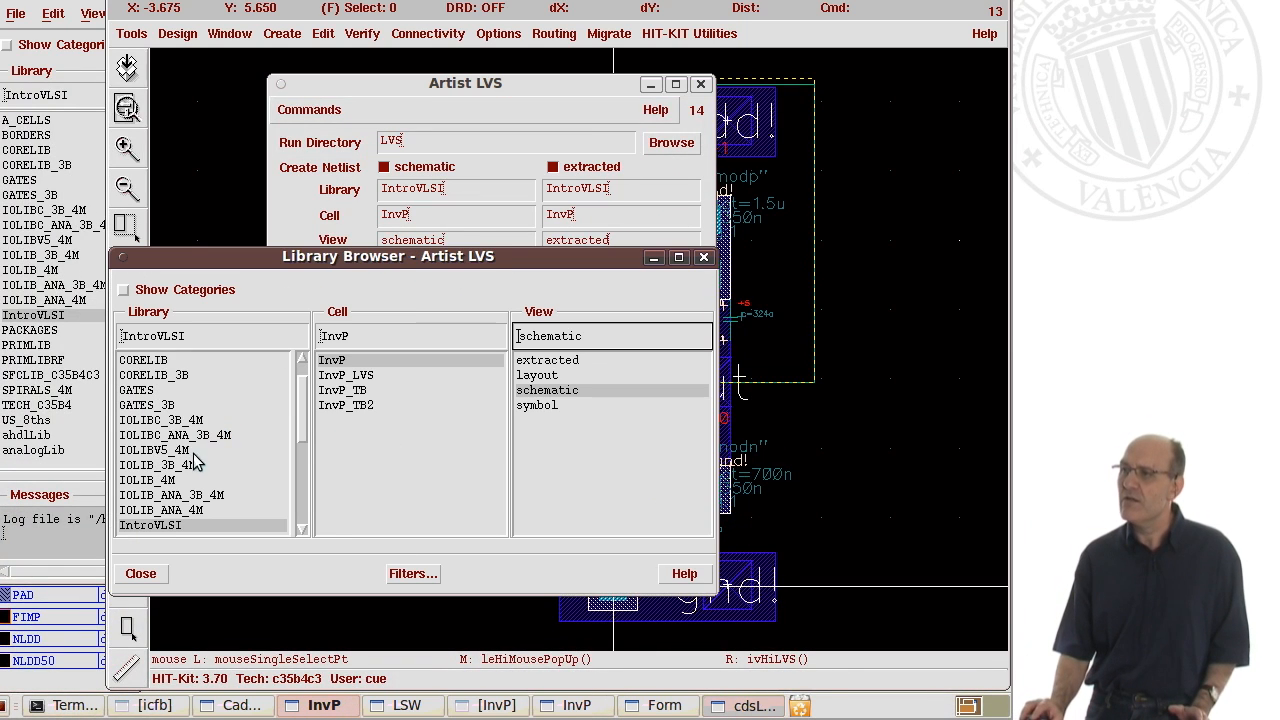
{"action": "left_click", "coordinate": [348, 377]}
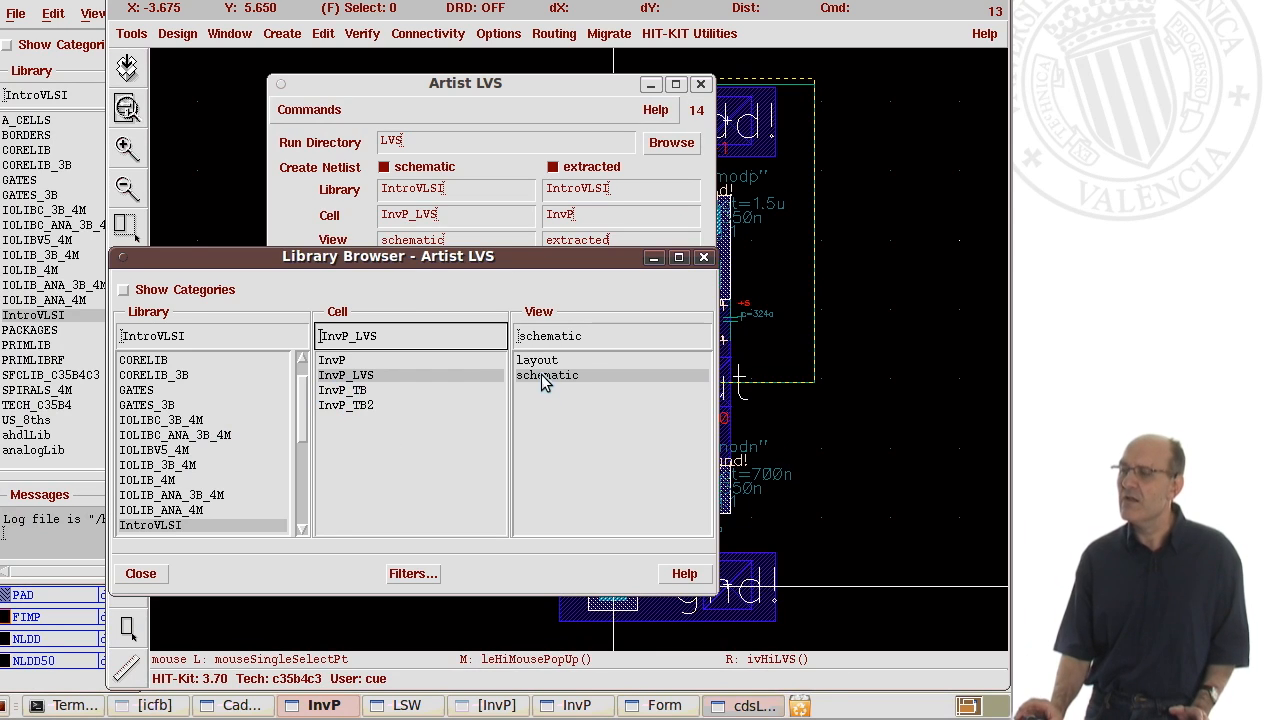
{"action": "left_click", "coordinate": [140, 573]}
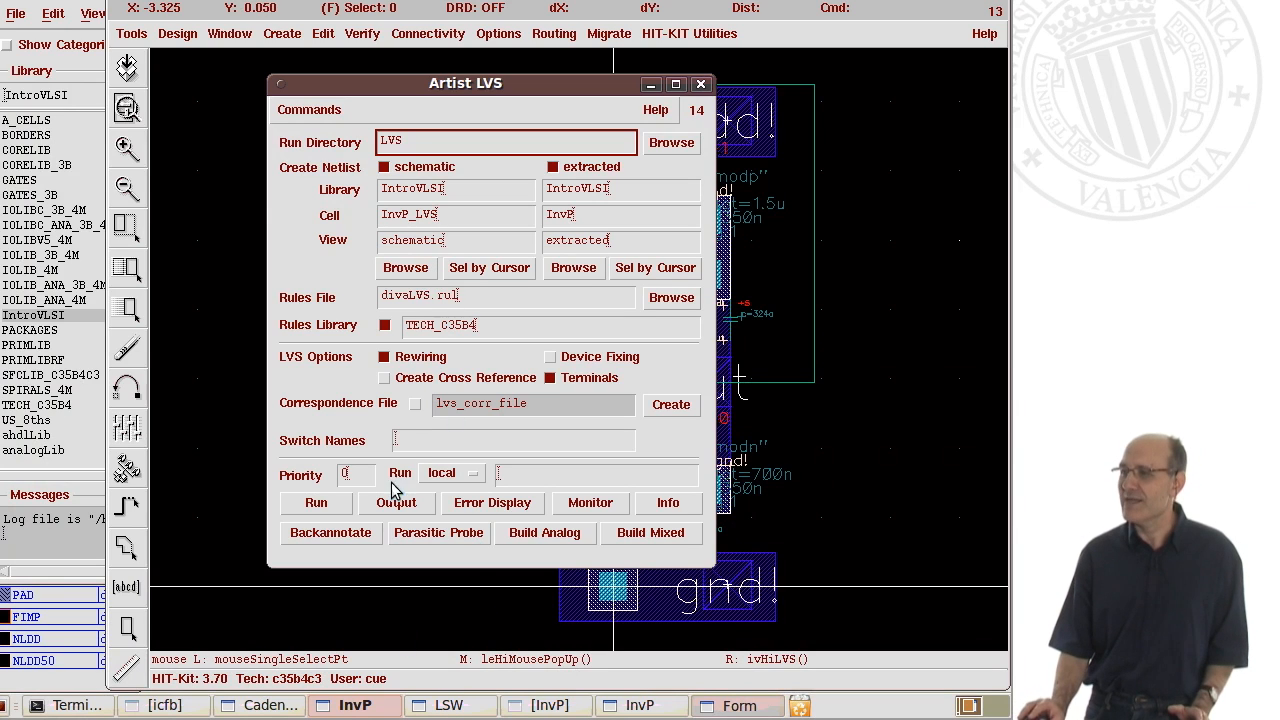
Try to reselect the schematic view of InvP_LVS for the LVS comparison.
{"action": "left_click", "coordinate": [405, 267]}
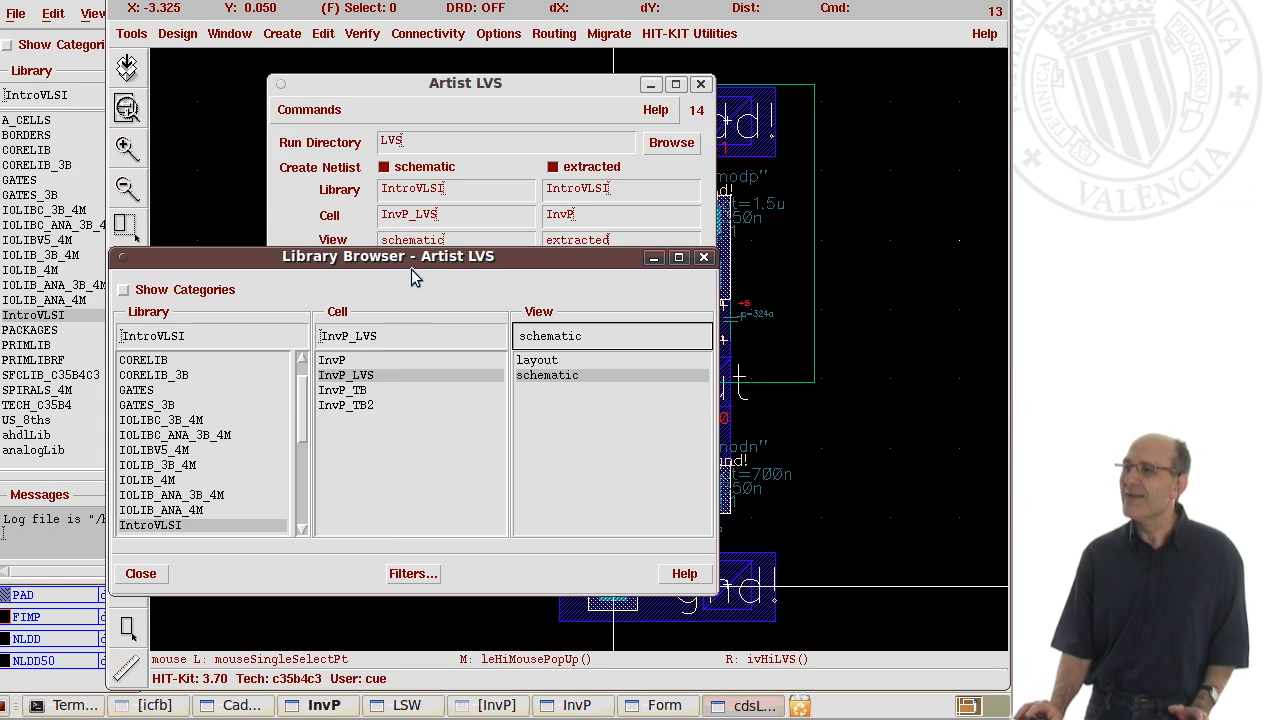
{"action": "left_click", "coordinate": [540, 377]}
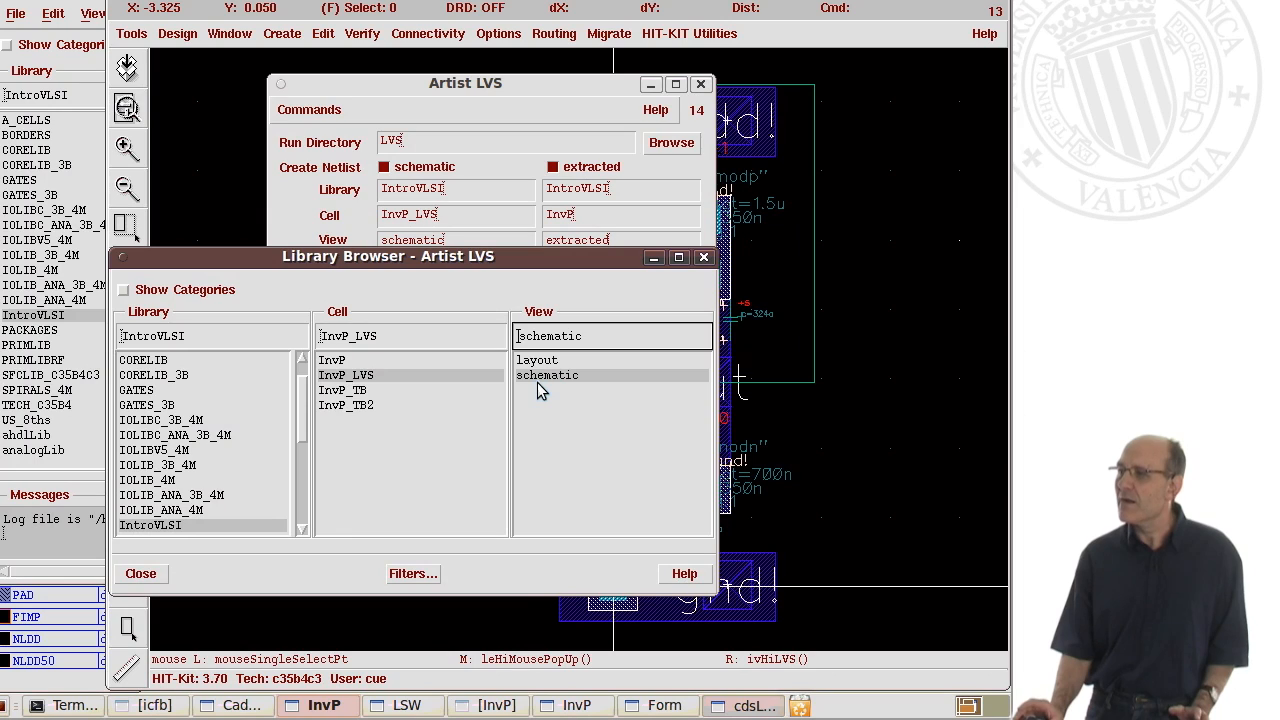
{"action": "left_click", "coordinate": [558, 378]}
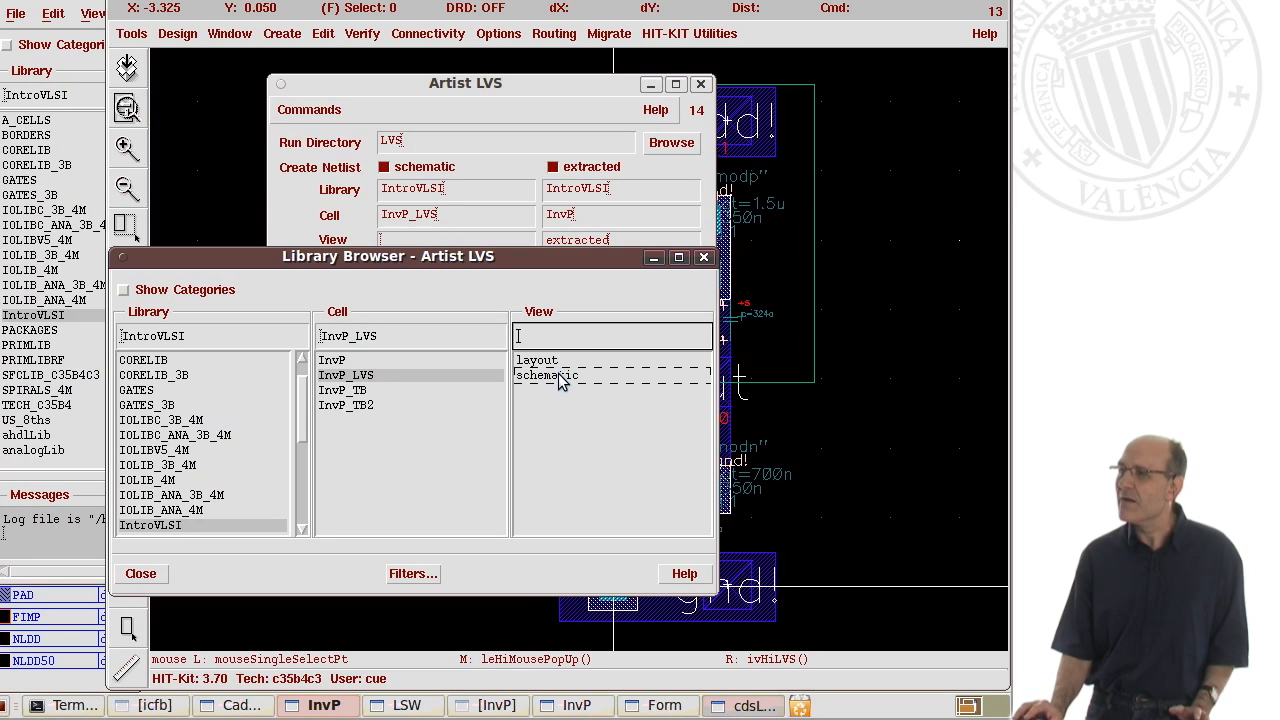
{"action": "left_click", "coordinate": [705, 258]}
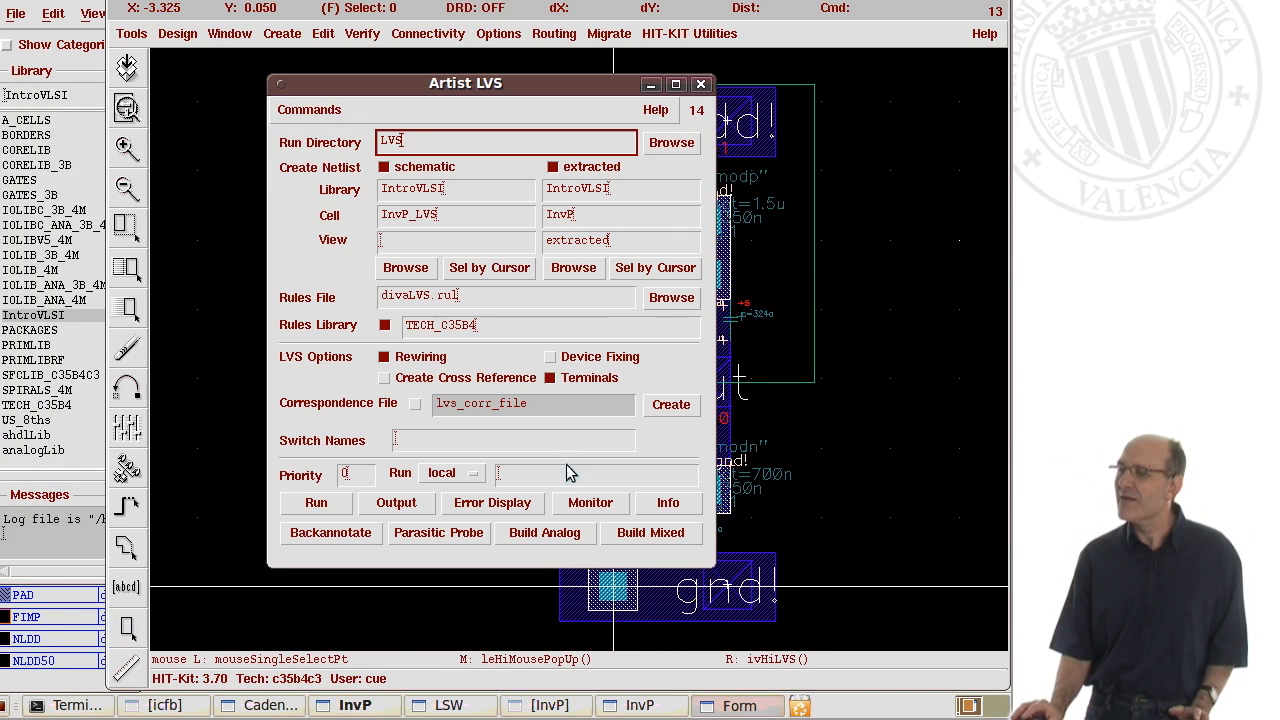
Open the schematic view of InvP_LVS from the library, narrow its window and fit the drawing in it.
{"action": "left_click", "coordinate": [272, 706]}
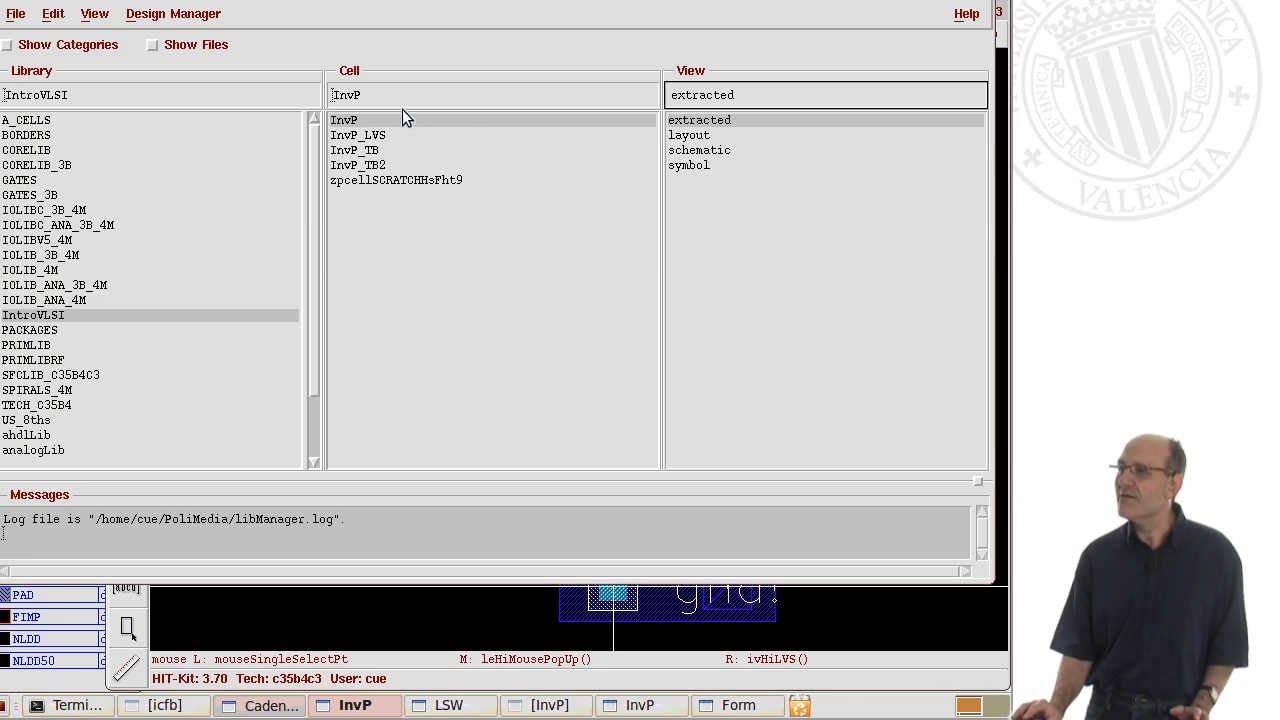
{"action": "left_click", "coordinate": [356, 134]}
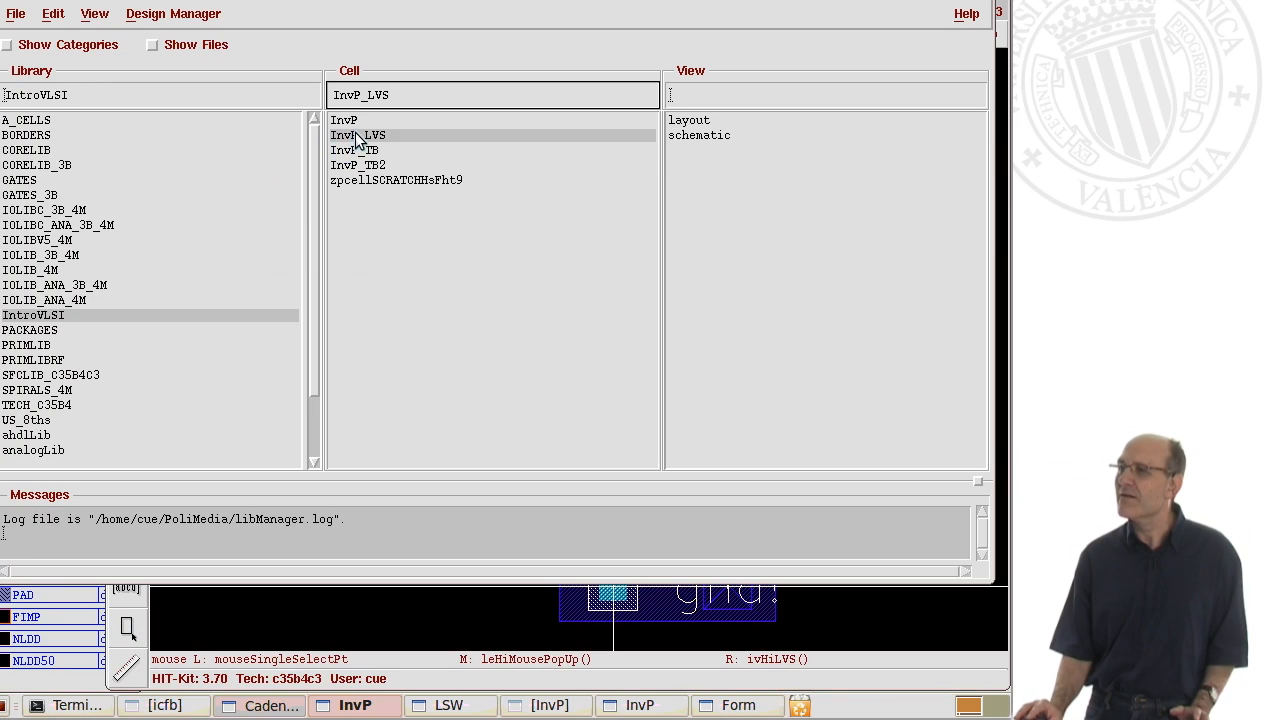
{"action": "left_click", "coordinate": [711, 134]}
{"action": "right_click", "coordinate": [711, 134]}
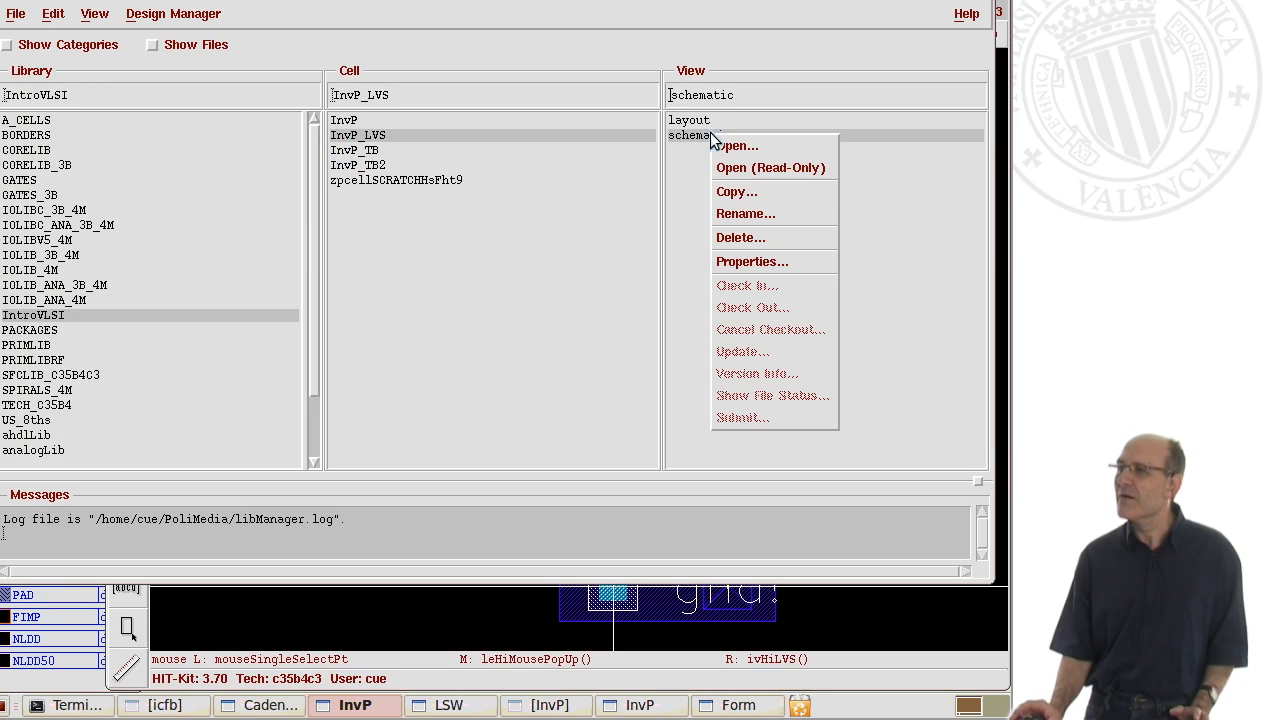
{"action": "left_click", "coordinate": [720, 148]}
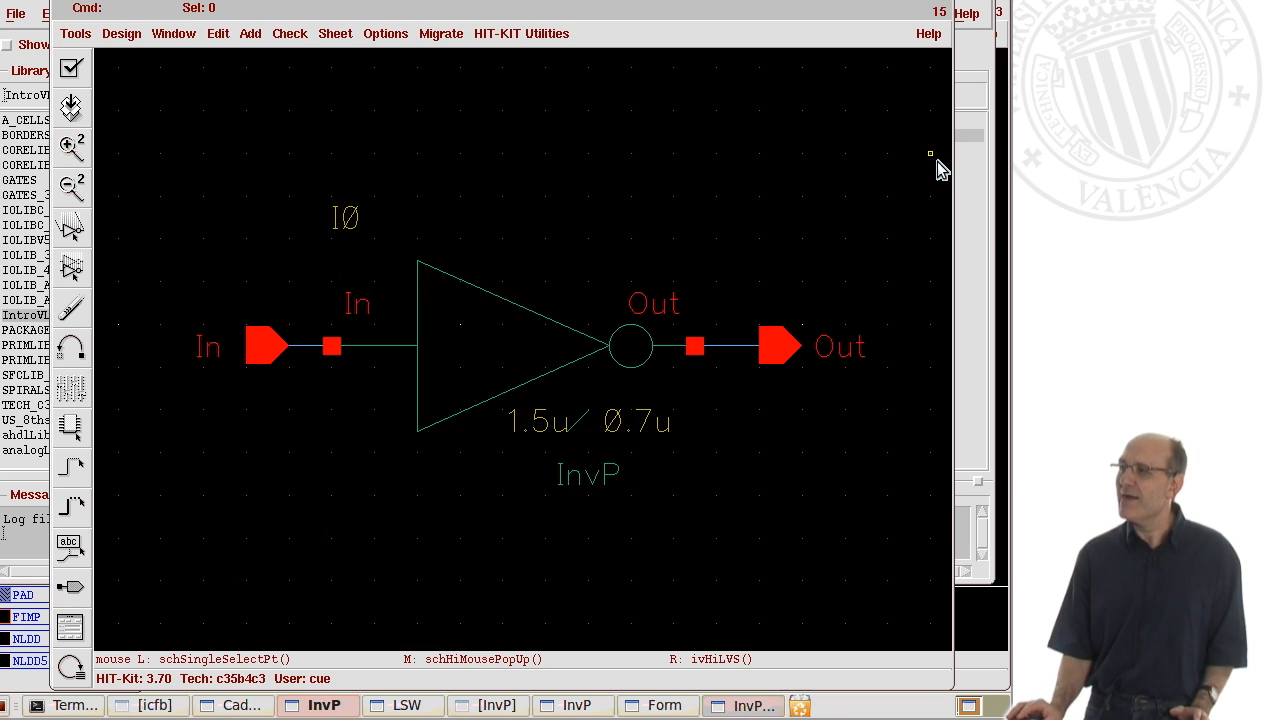
{"action": "left_click_drag", "start_coordinate": [943, 226], "coordinate": [490, 235]}
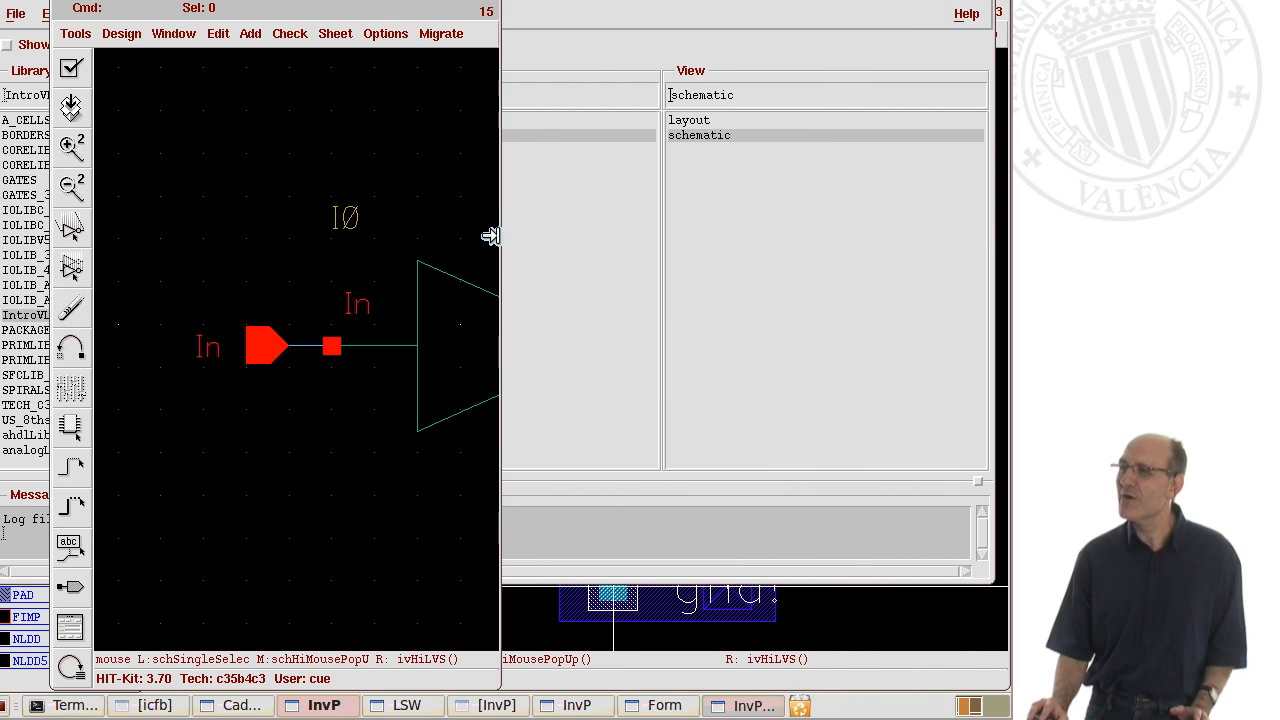
{"action": "key", "text": "f"}
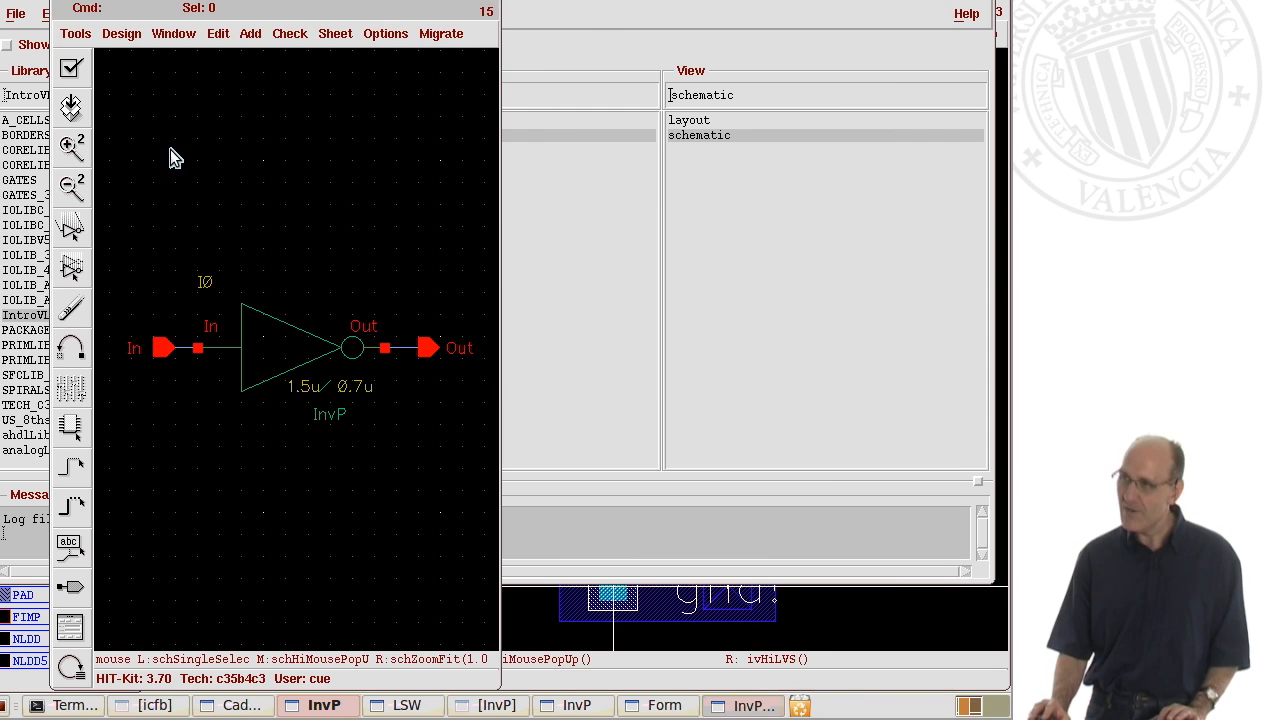
Return to the LVS form and set the view for the InvP_LVS netlist to schematic.
{"action": "left_click", "coordinate": [893, 634]}
{"action": "left_click", "coordinate": [686, 709]}
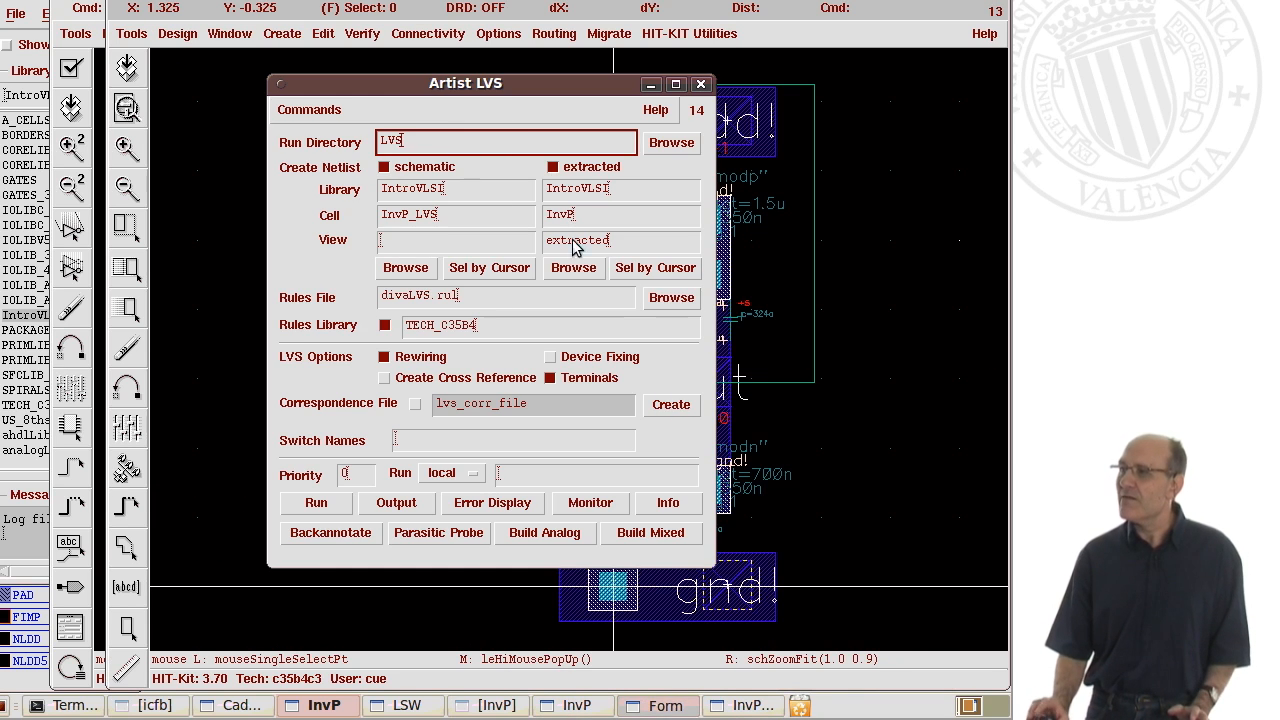
{"action": "left_click", "coordinate": [453, 243]}
{"action": "type", "text": "s"}
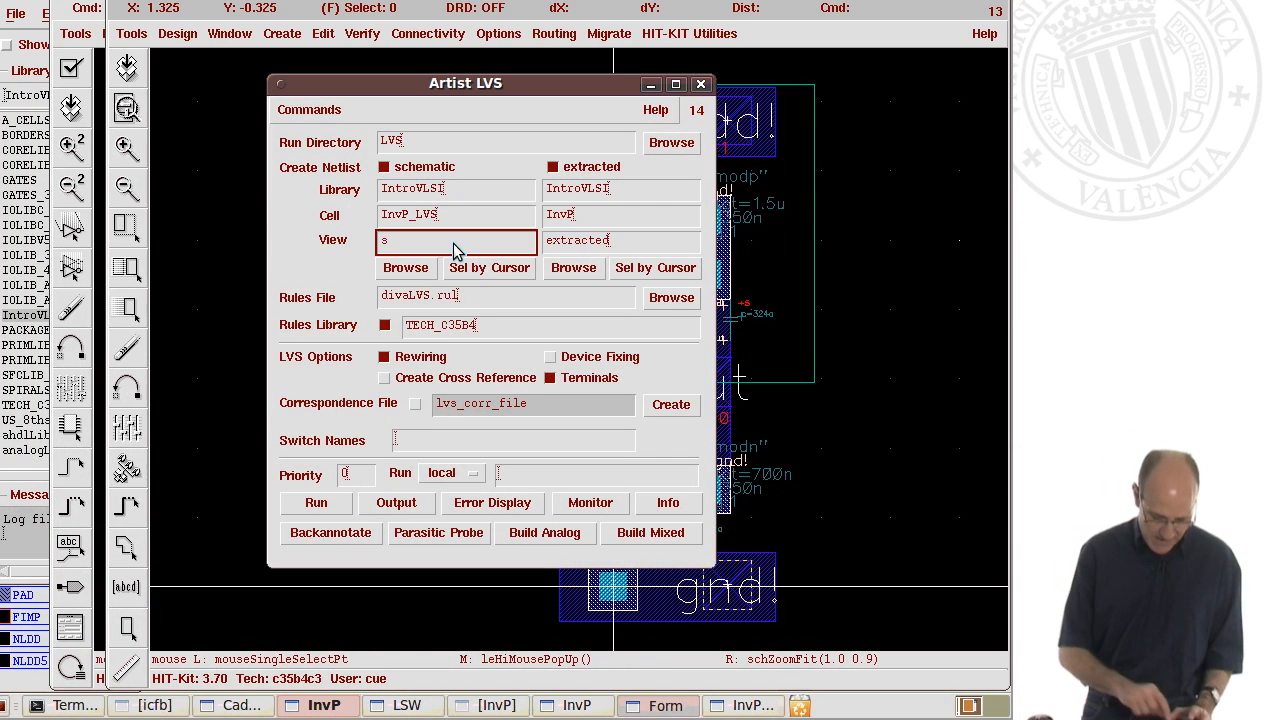
{"action": "type", "text": "chematic"}
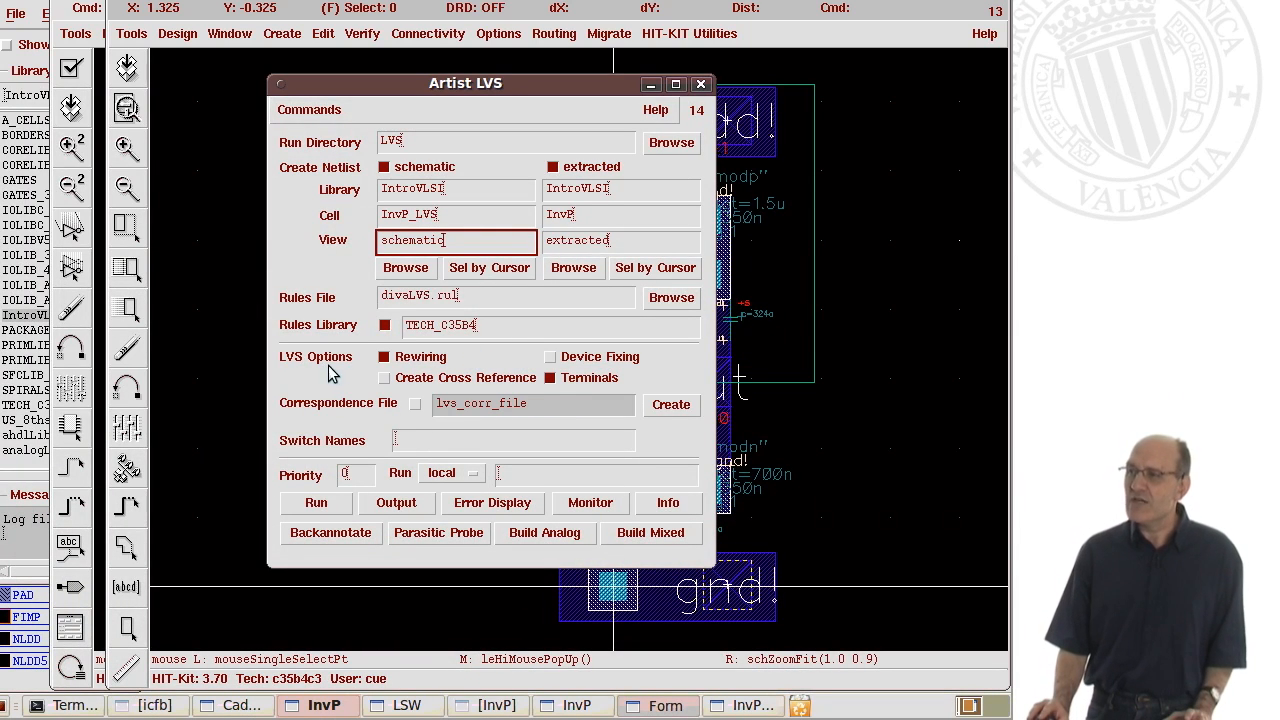
Enable Device Fixing with Rewiring and Terminals on, run the LVS comparison, and dismiss the job notice.
{"action": "left_click", "coordinate": [549, 376]}
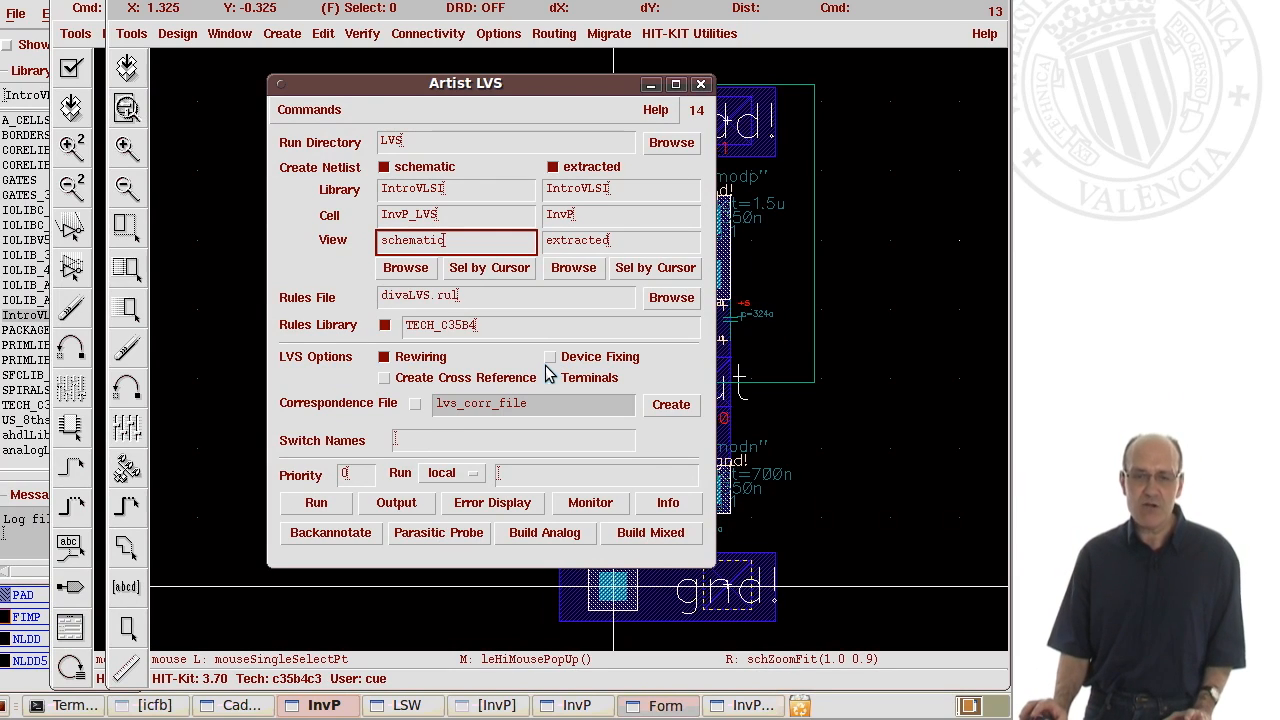
{"action": "left_click", "coordinate": [549, 377]}
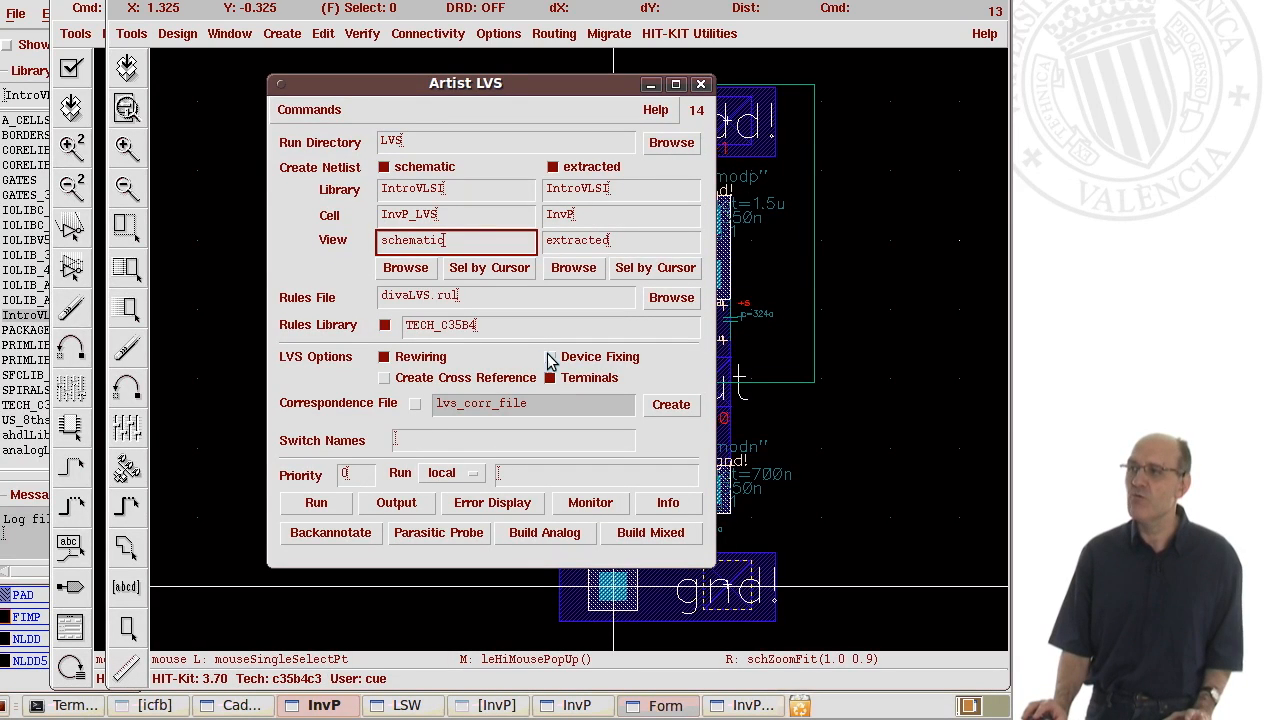
{"action": "left_click", "coordinate": [549, 357]}
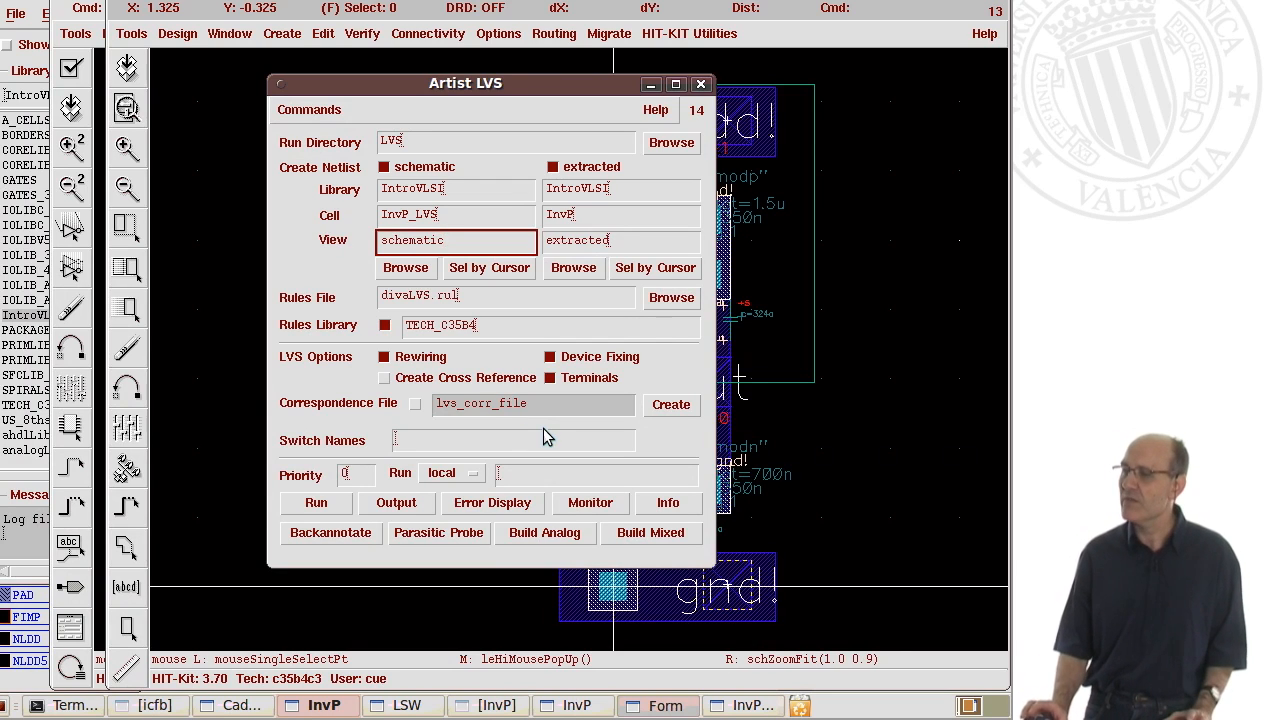
{"action": "left_click", "coordinate": [320, 505]}
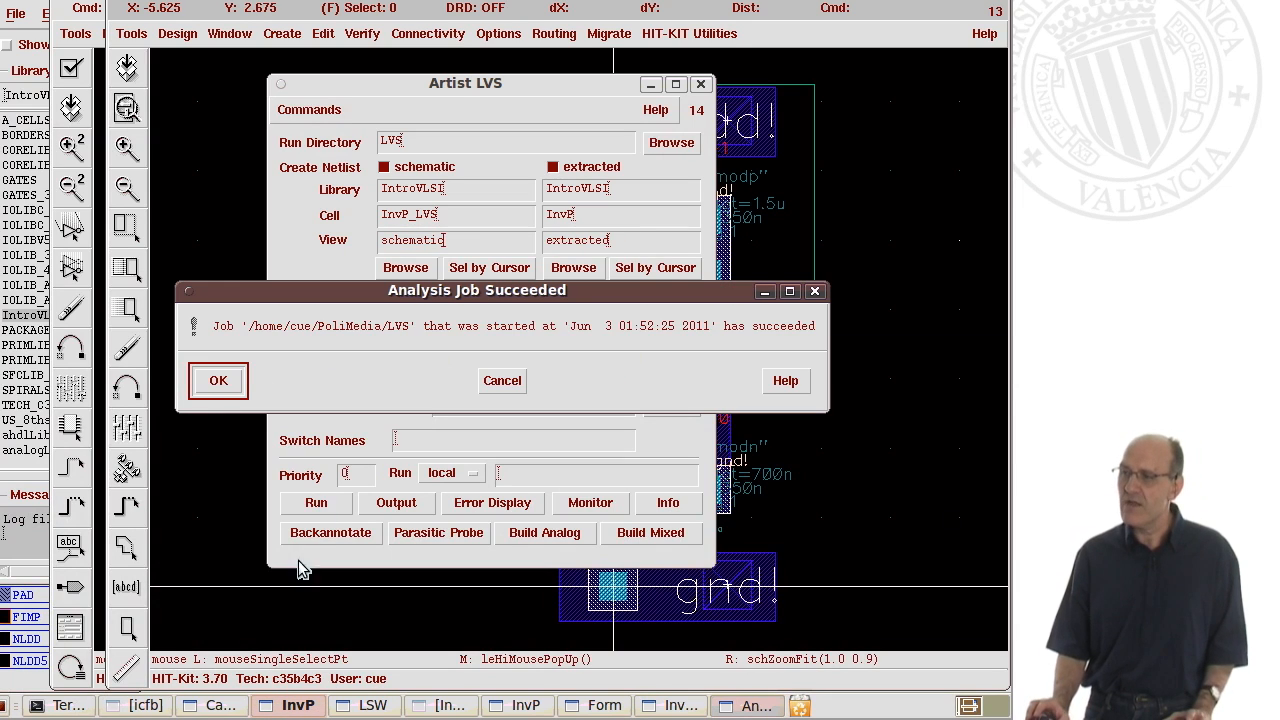
{"action": "left_click", "coordinate": [128, 706]}
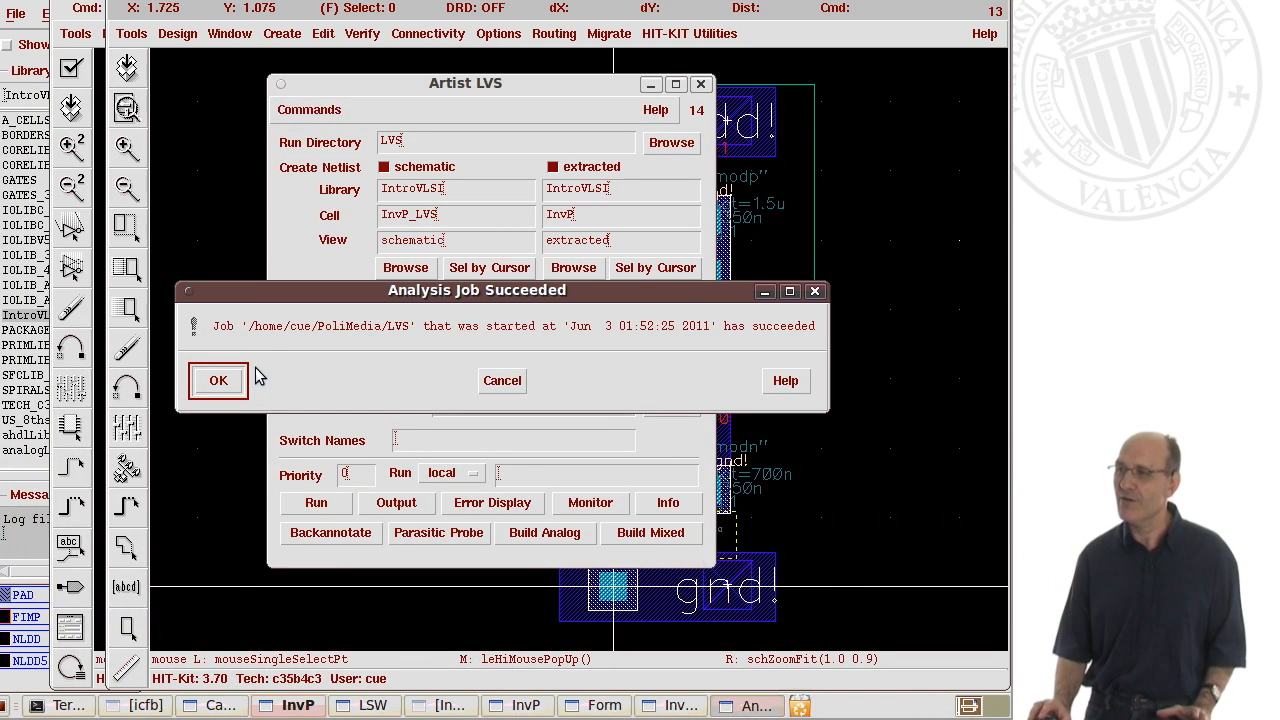
{"action": "left_click", "coordinate": [240, 381]}
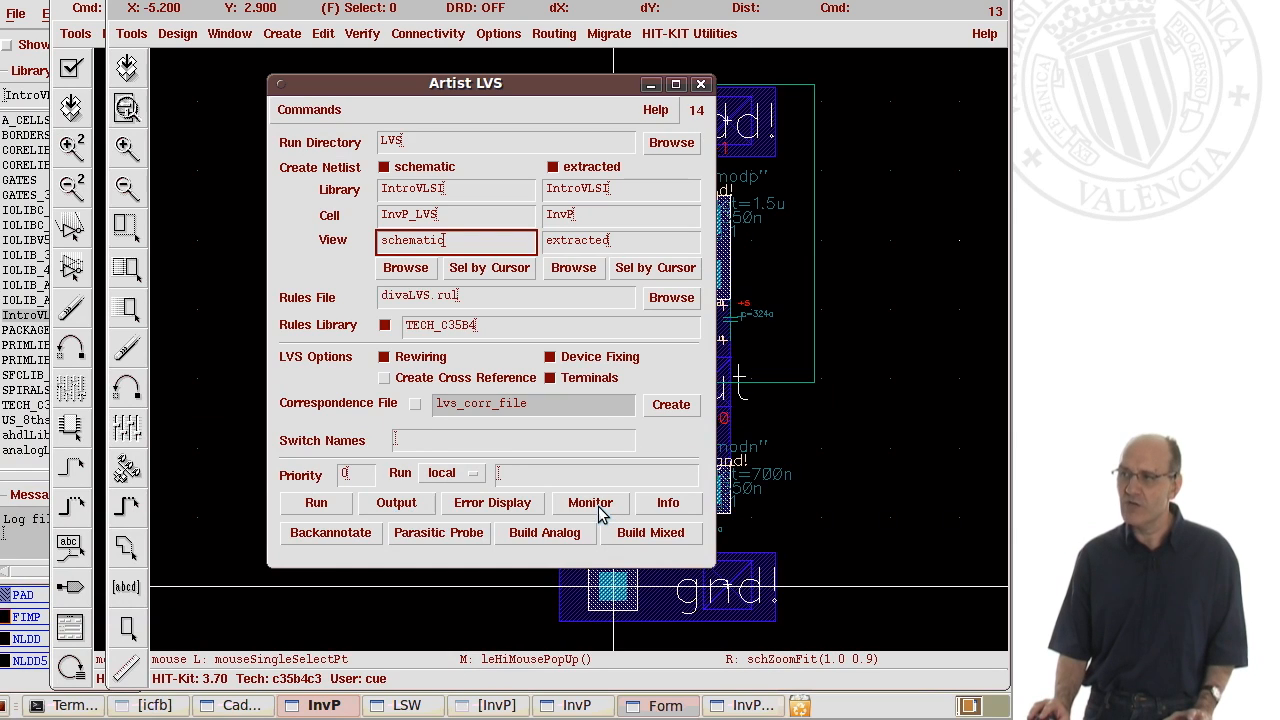
Examine the LVS output report's netlist summaries and its instance and net comparison, and minimize the report.
{"action": "left_click", "coordinate": [397, 504]}
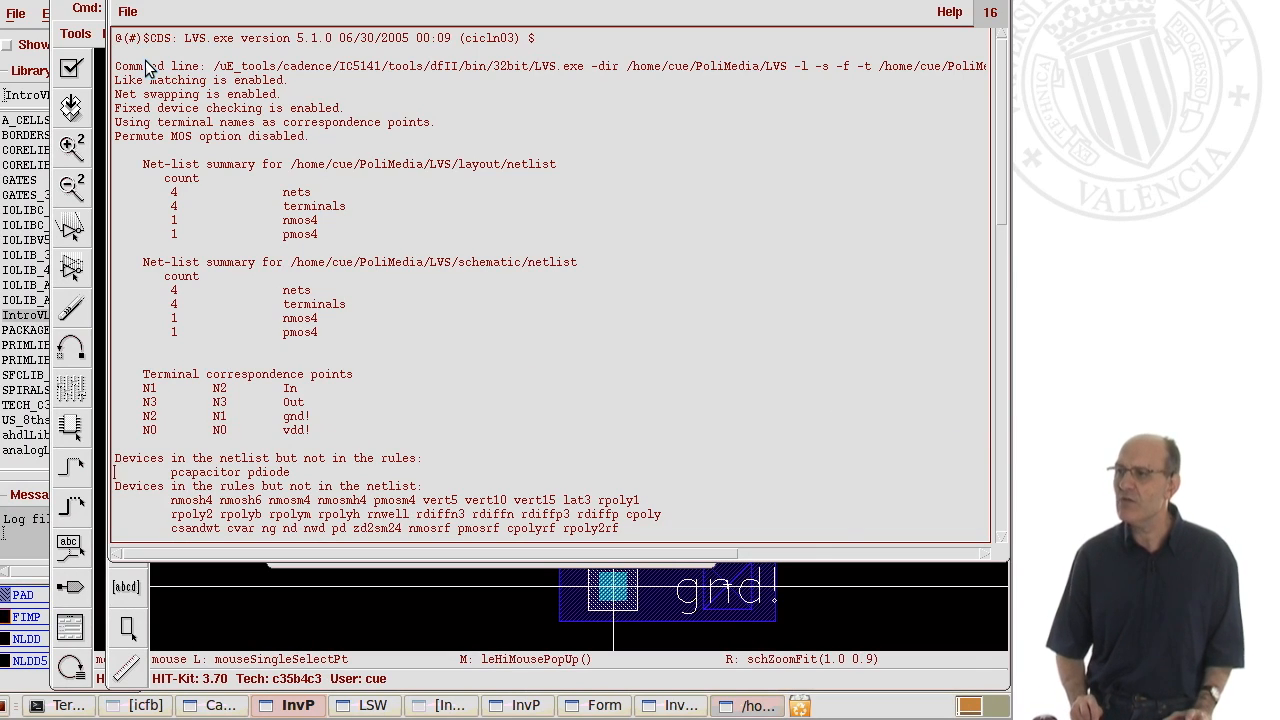
{"action": "scroll", "coordinate": [145, 68], "scroll_direction": "down", "scroll_amount": 4}
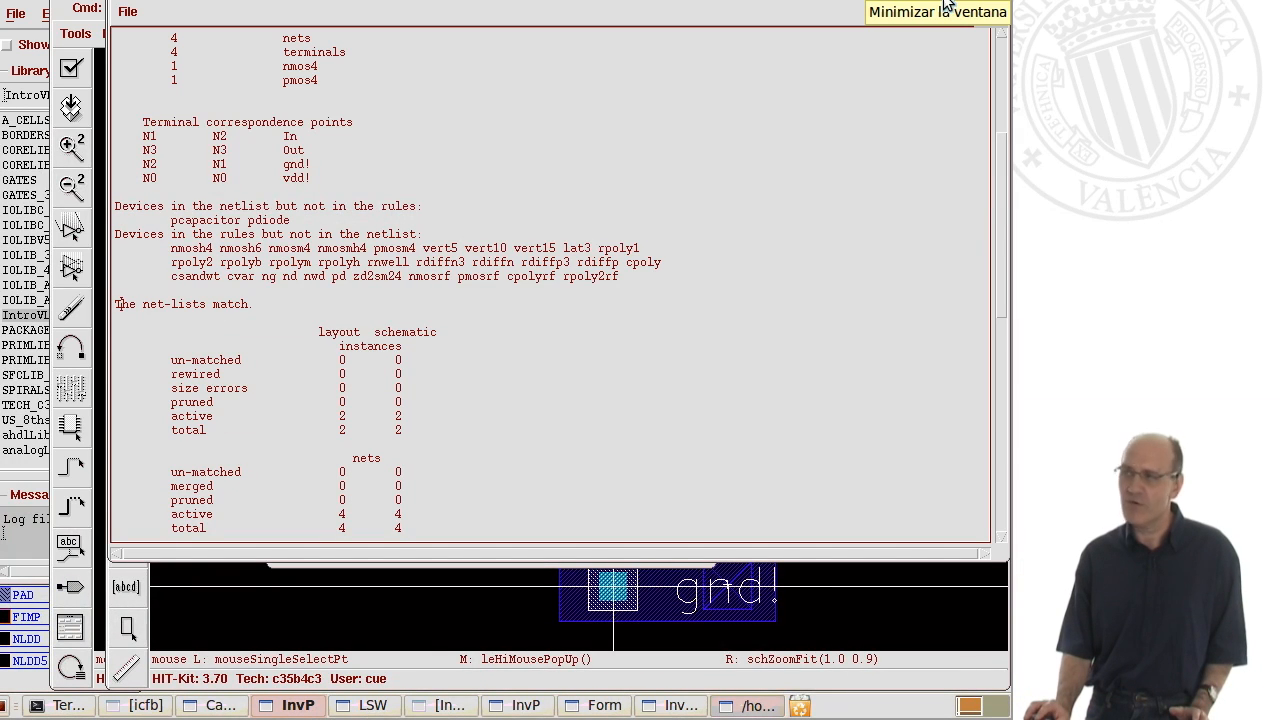
{"action": "left_click", "coordinate": [945, 8]}
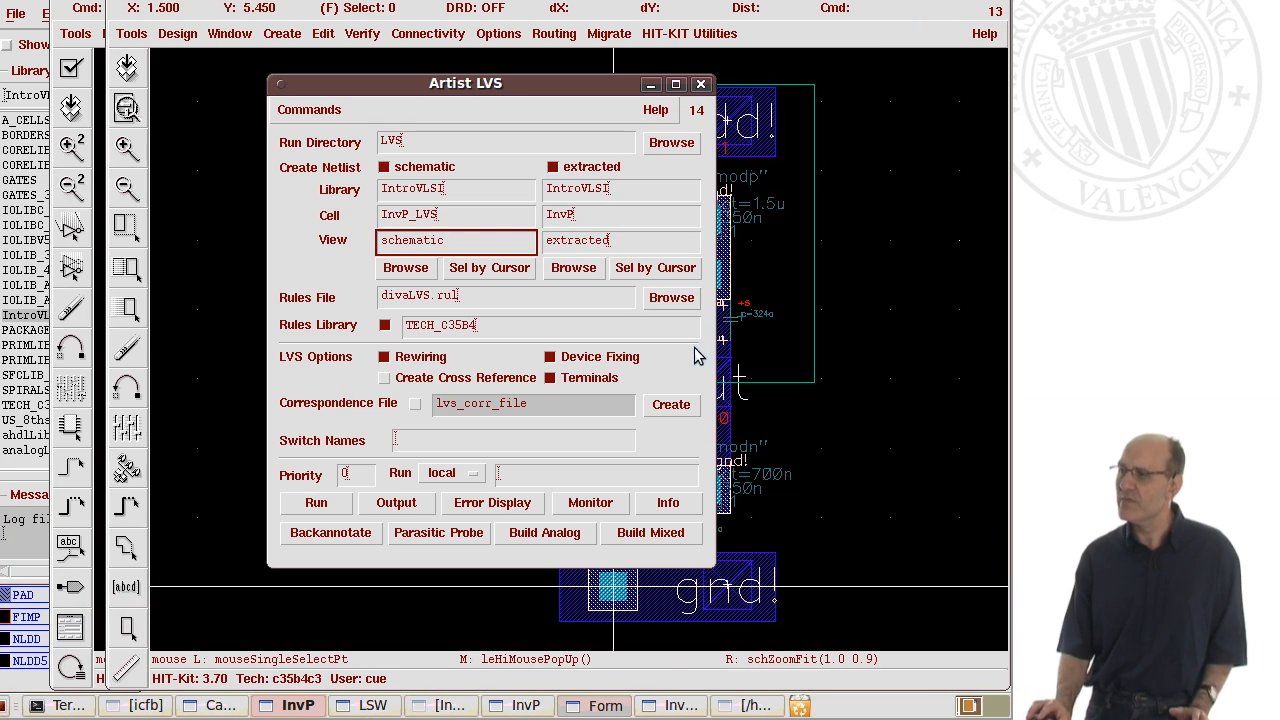
Examine the LVS run's log file through to its end, and close the log and the run information.
{"action": "left_click", "coordinate": [670, 505]}
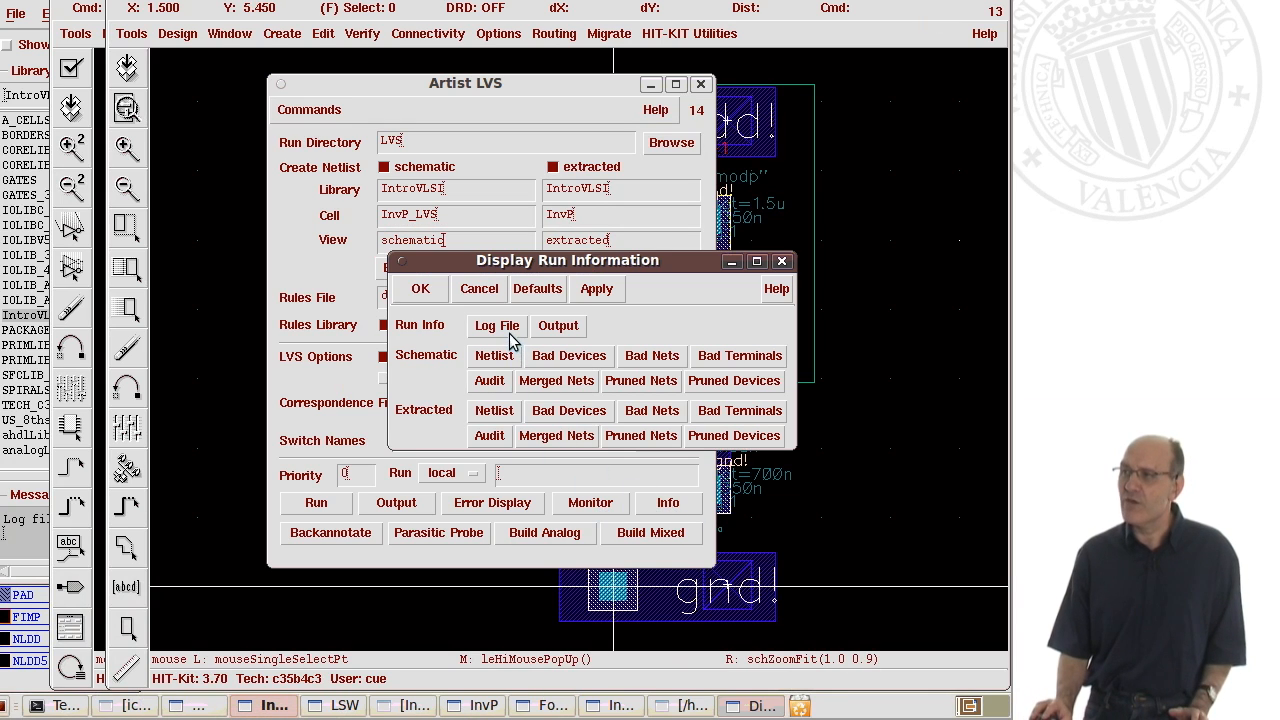
{"action": "left_click", "coordinate": [510, 332]}
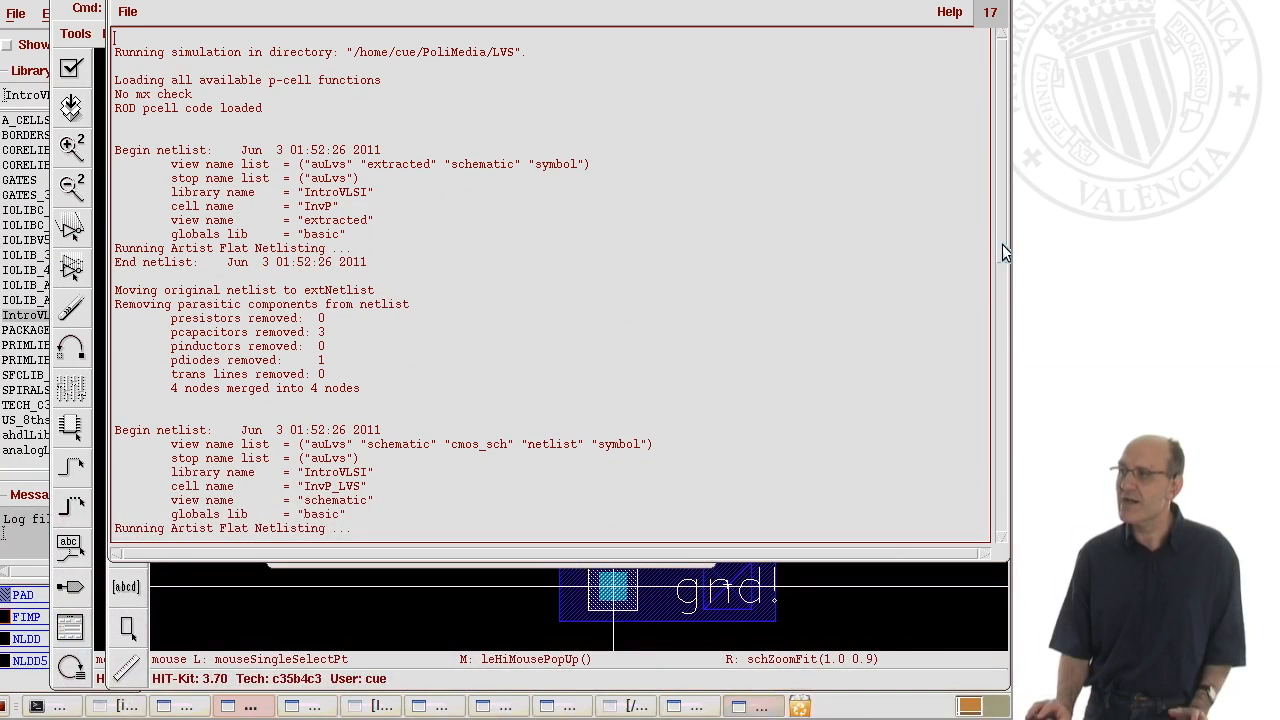
{"action": "scroll", "coordinate": [1002, 280], "scroll_direction": "down", "scroll_amount": 3}
{"action": "scroll", "coordinate": [1008, 303], "scroll_direction": "down", "scroll_amount": 10}
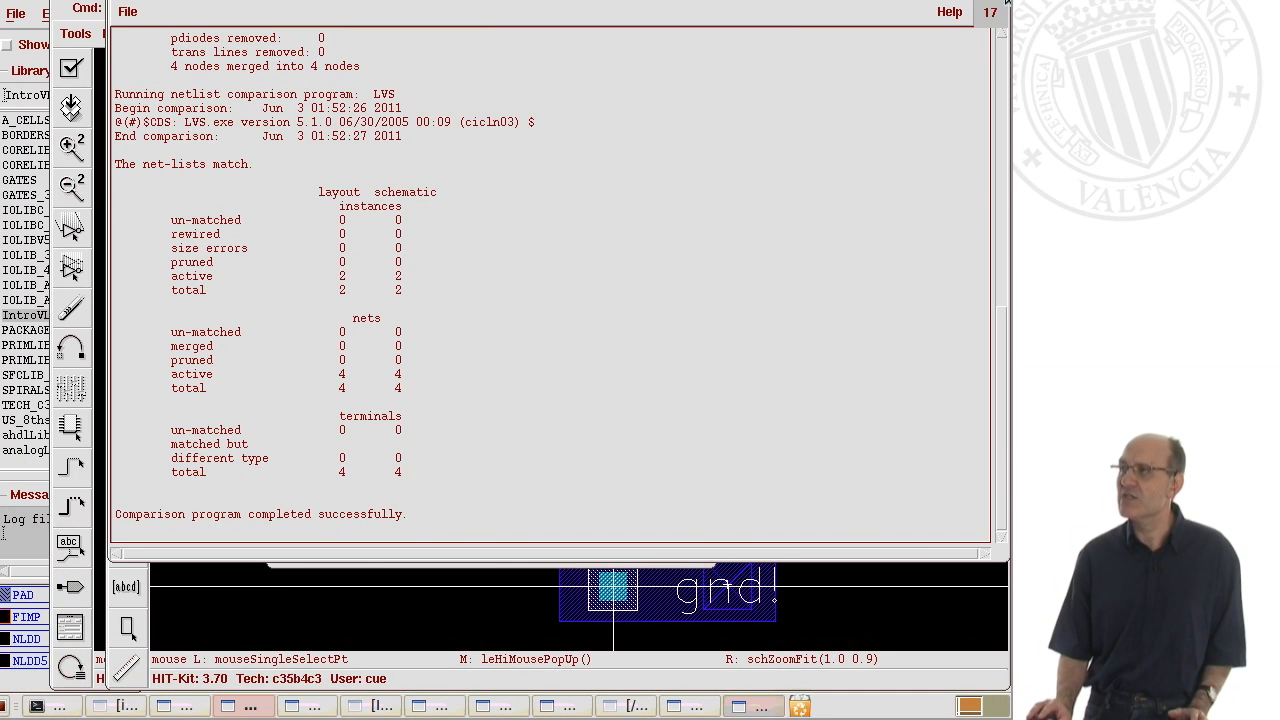
{"action": "left_click", "coordinate": [1000, 5]}
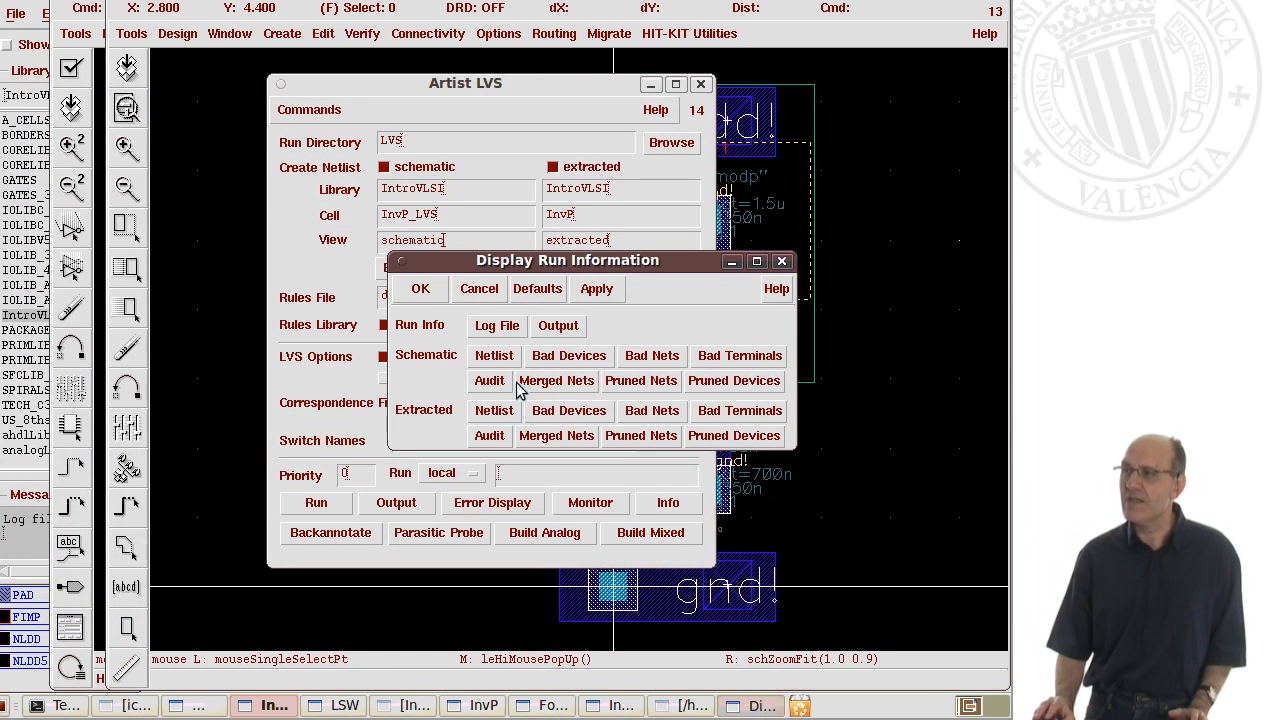
{"action": "left_click", "coordinate": [479, 289]}
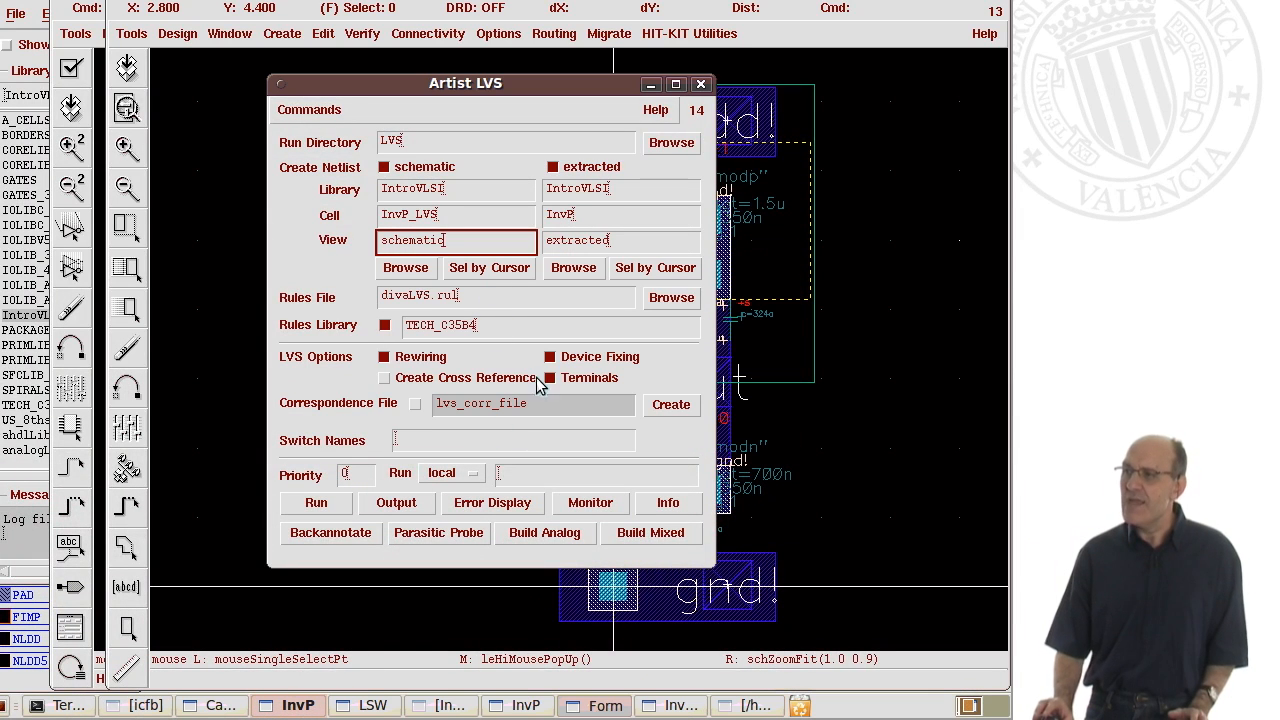
Try to open the LVS error display, and close the LVS form.
{"action": "left_click", "coordinate": [506, 510]}
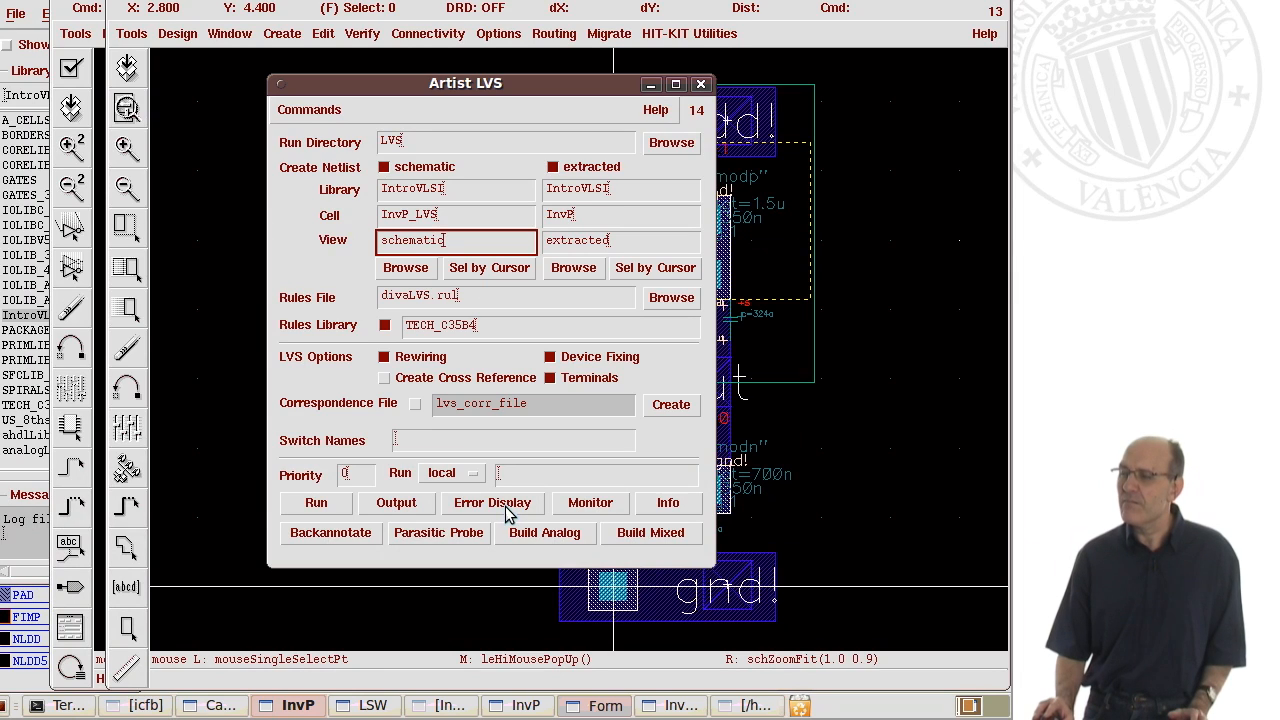
{"action": "left_click", "coordinate": [493, 508]}
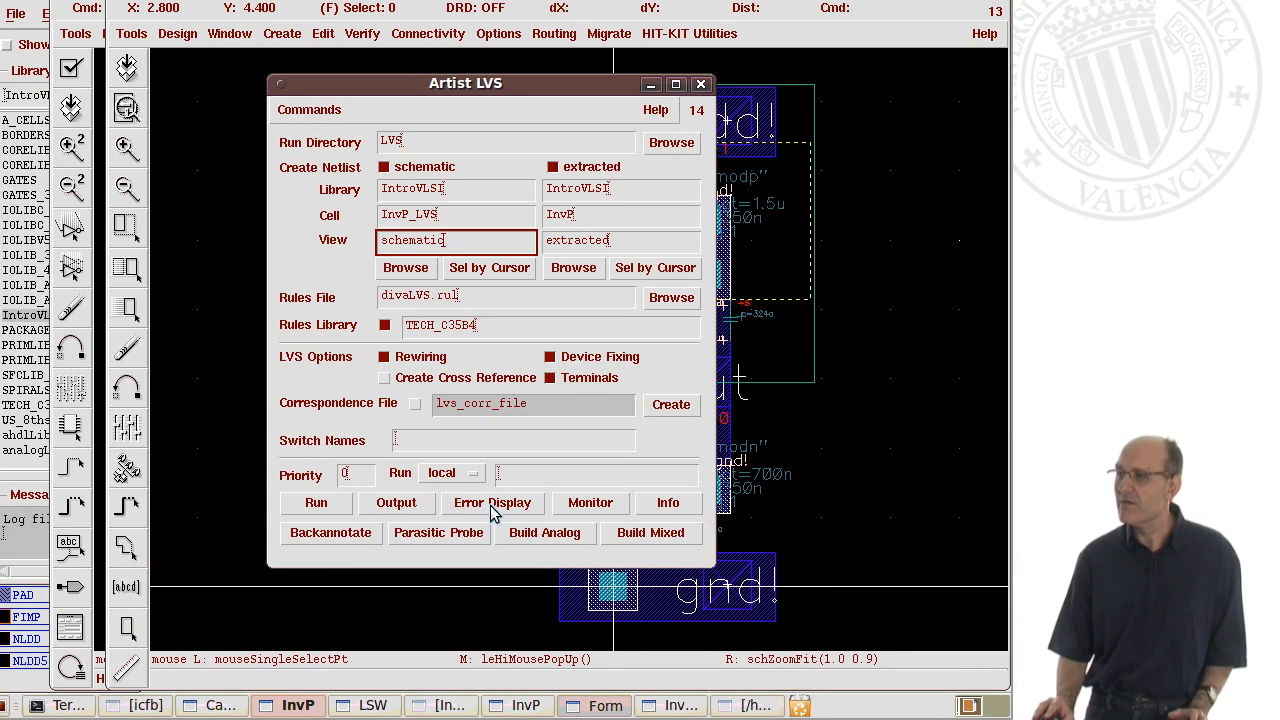
{"action": "left_click", "coordinate": [492, 508]}
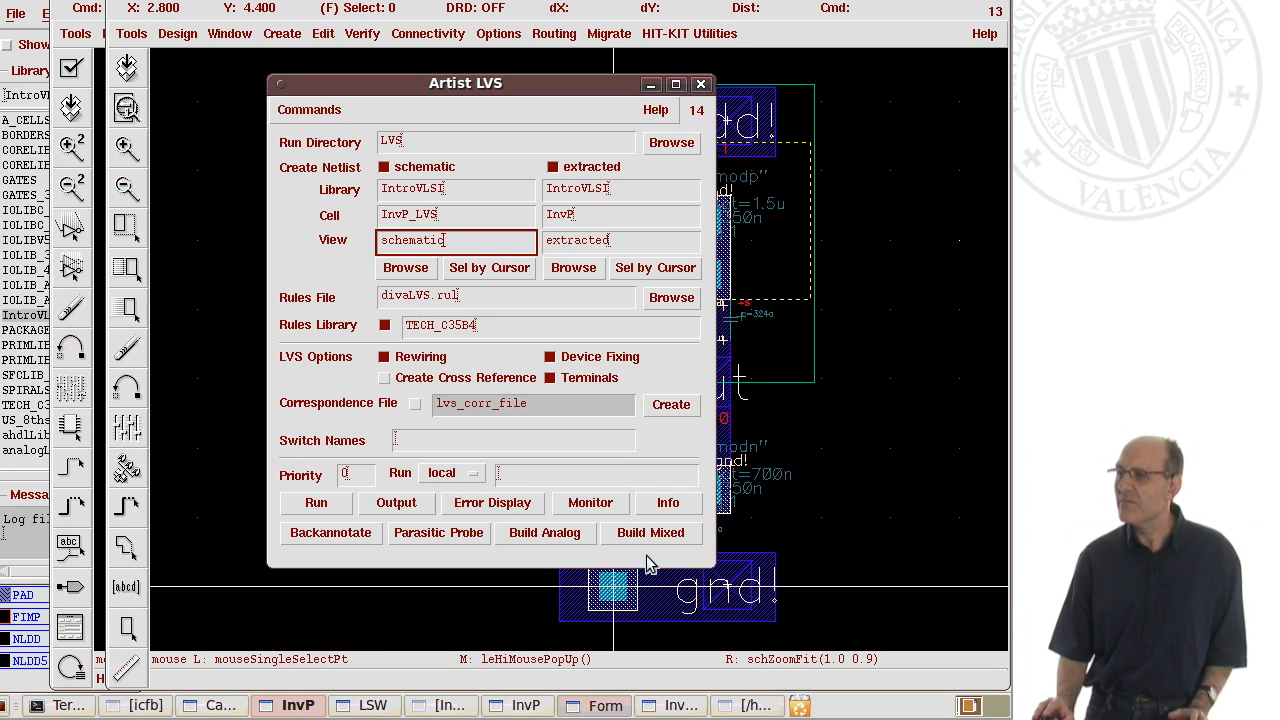
{"action": "left_click", "coordinate": [701, 84]}
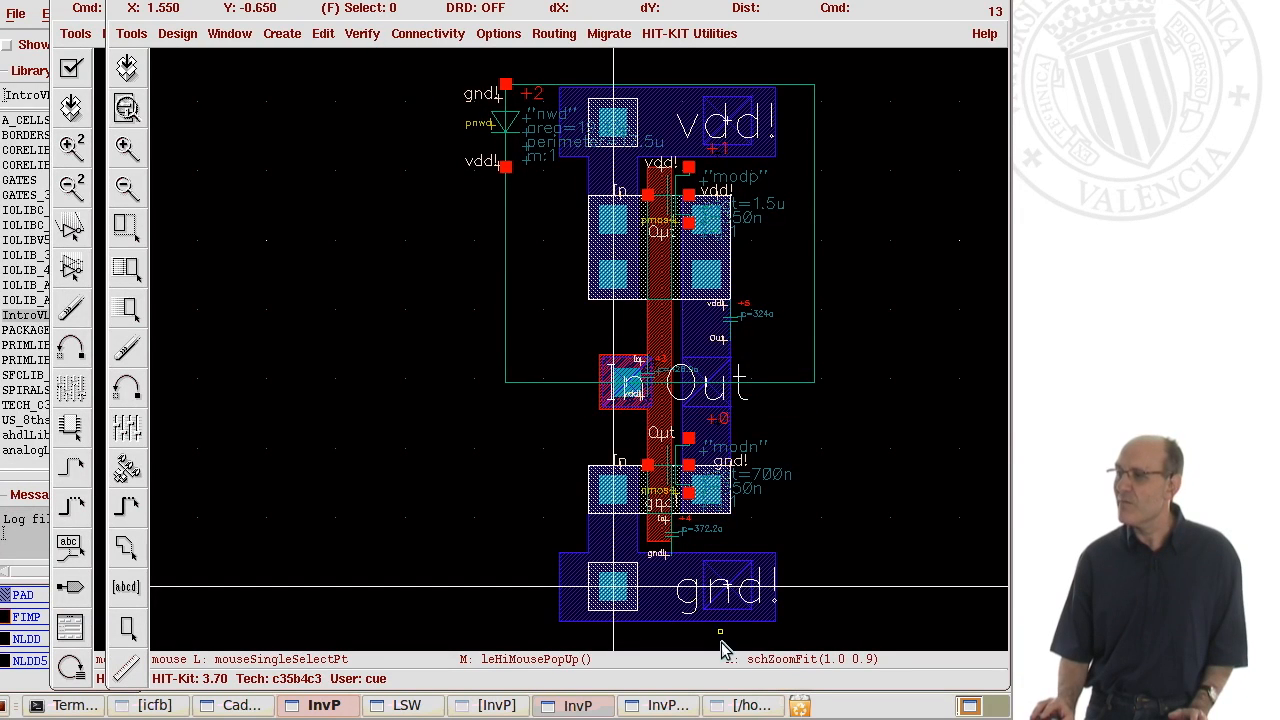
Close the minimized LVS output report and bring the extracted view of InvP to the front.
{"action": "left_click", "coordinate": [756, 706]}
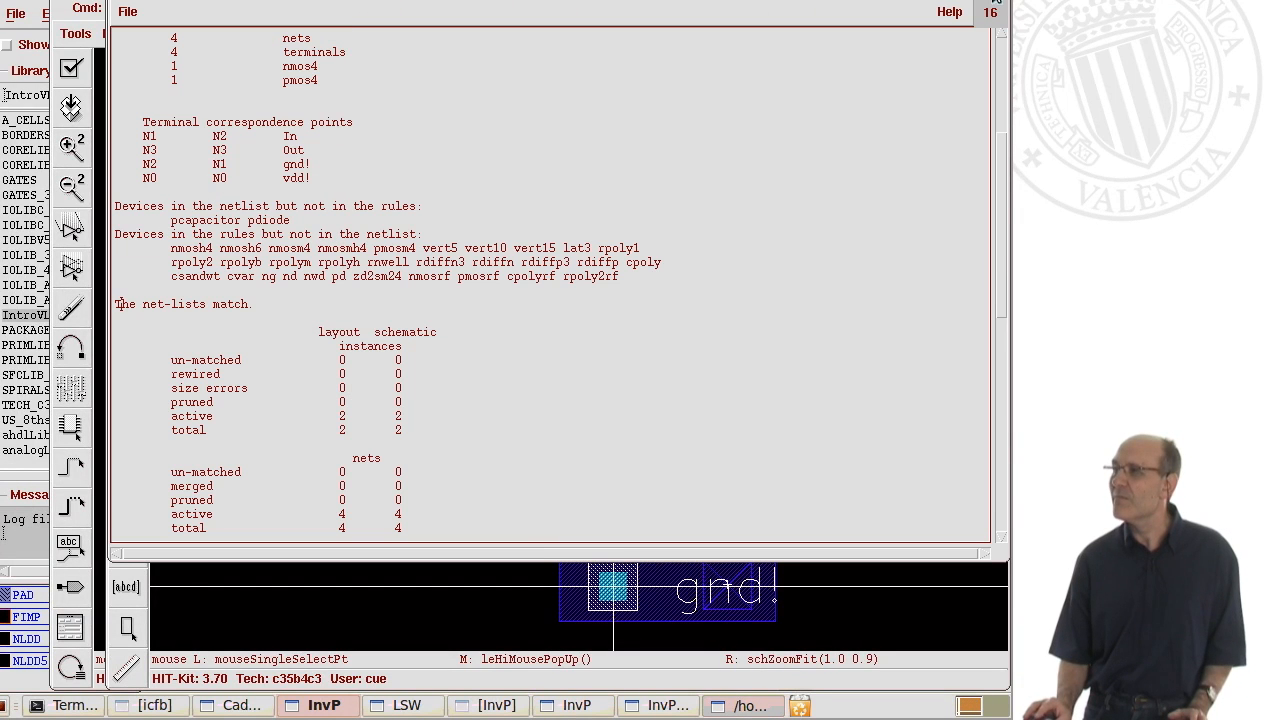
{"action": "left_click", "coordinate": [994, 1]}
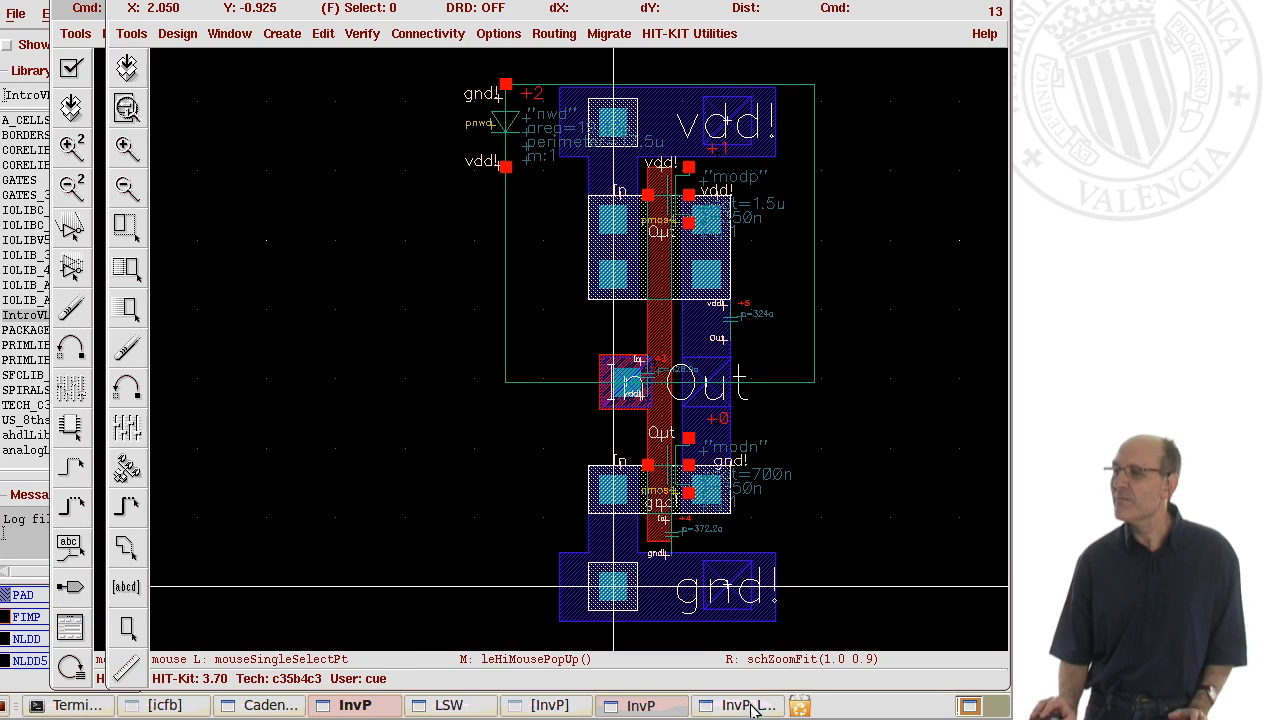
{"action": "left_click", "coordinate": [752, 706]}
{"action": "left_click", "coordinate": [612, 706]}
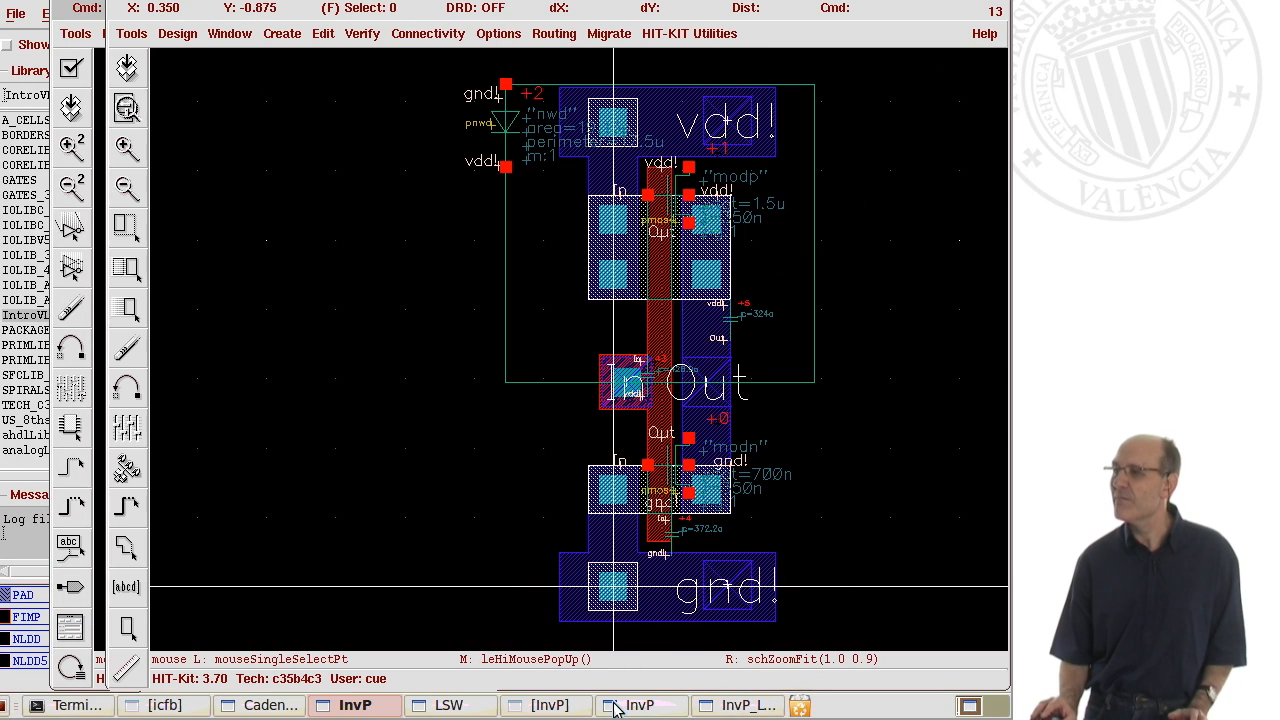
{"action": "left_click", "coordinate": [556, 708]}
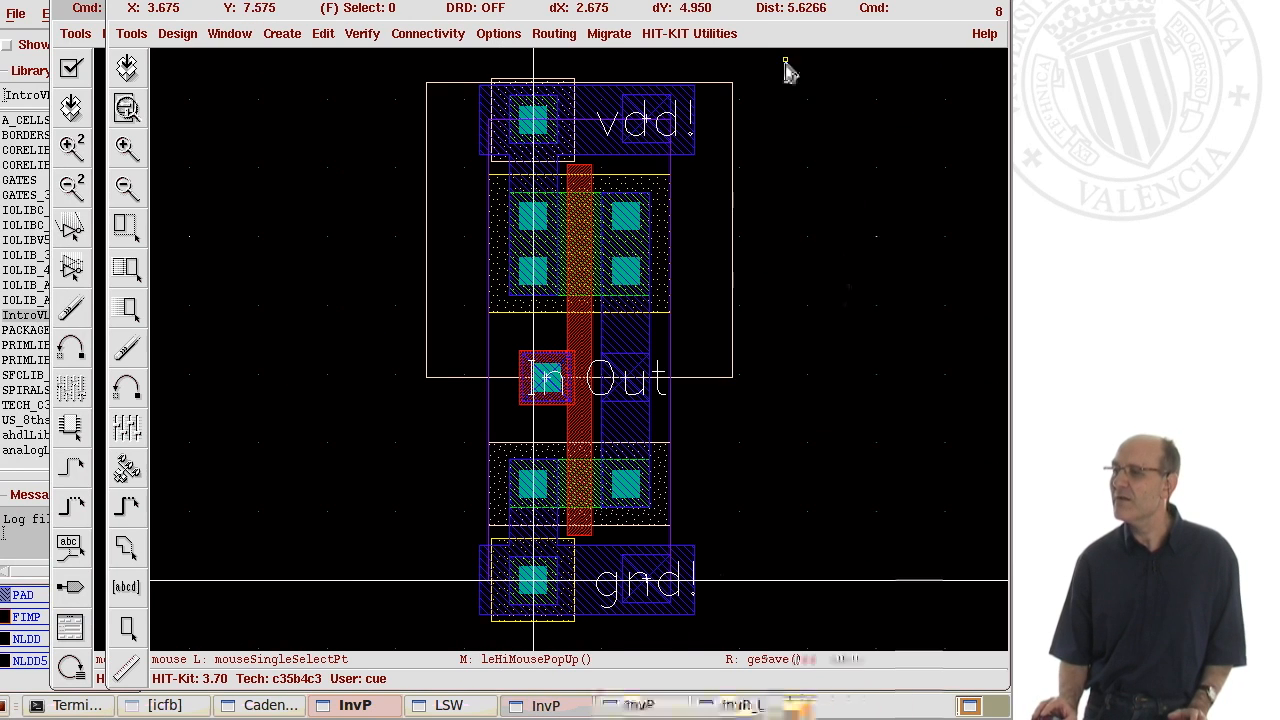
{"action": "left_click", "coordinate": [672, 706]}
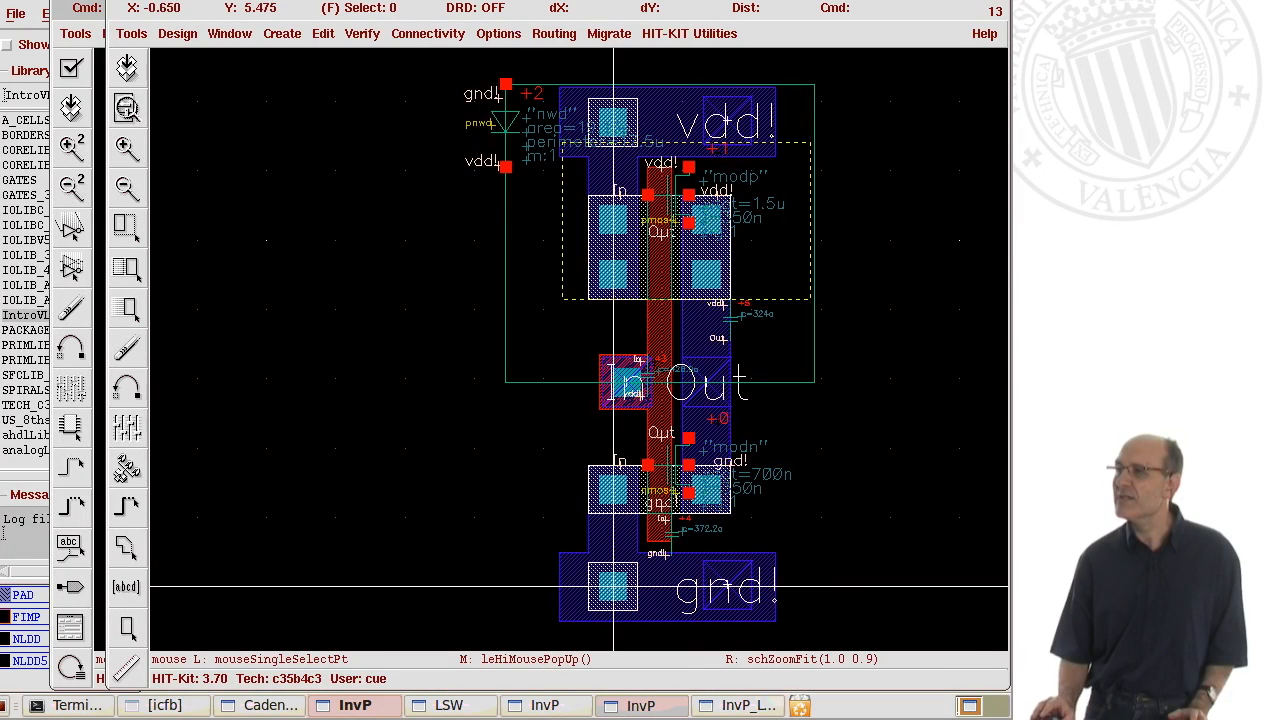
Reopen LVS from the extracted view keeping the form contents, rerun the comparison, and dismiss the job notice.
{"action": "left_click", "coordinate": [357, 33]}
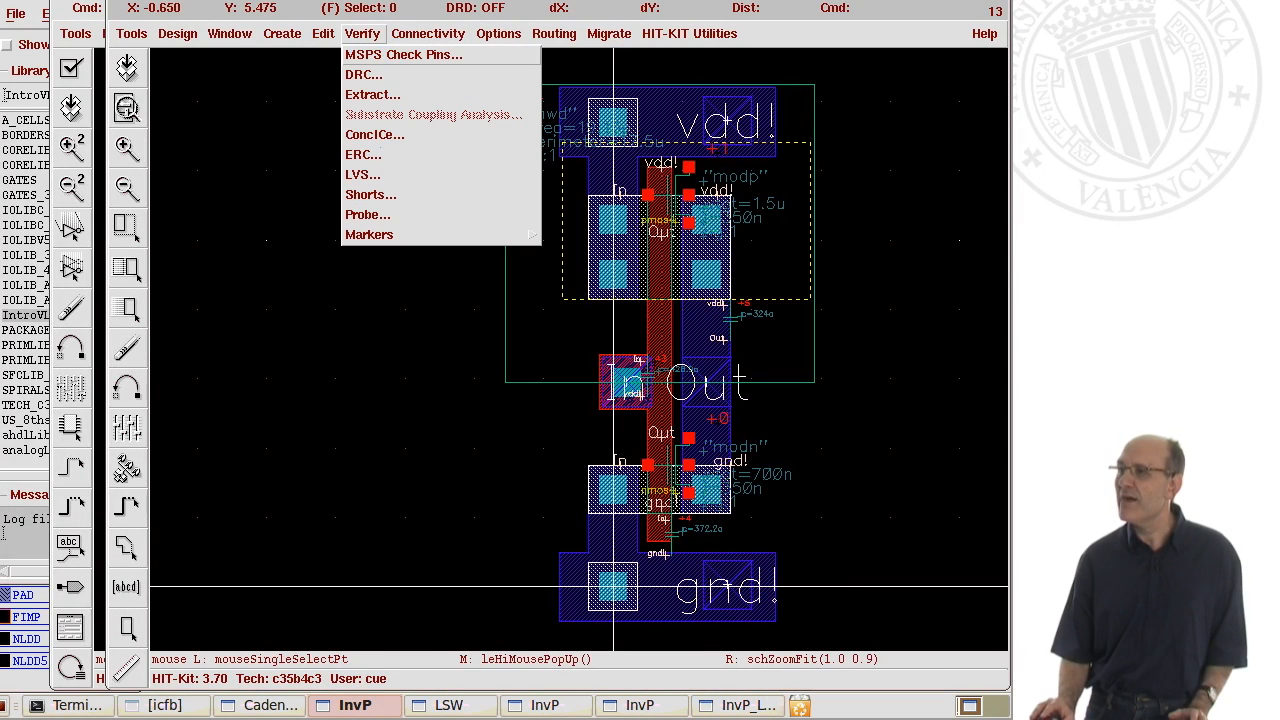
{"action": "left_click", "coordinate": [362, 175]}
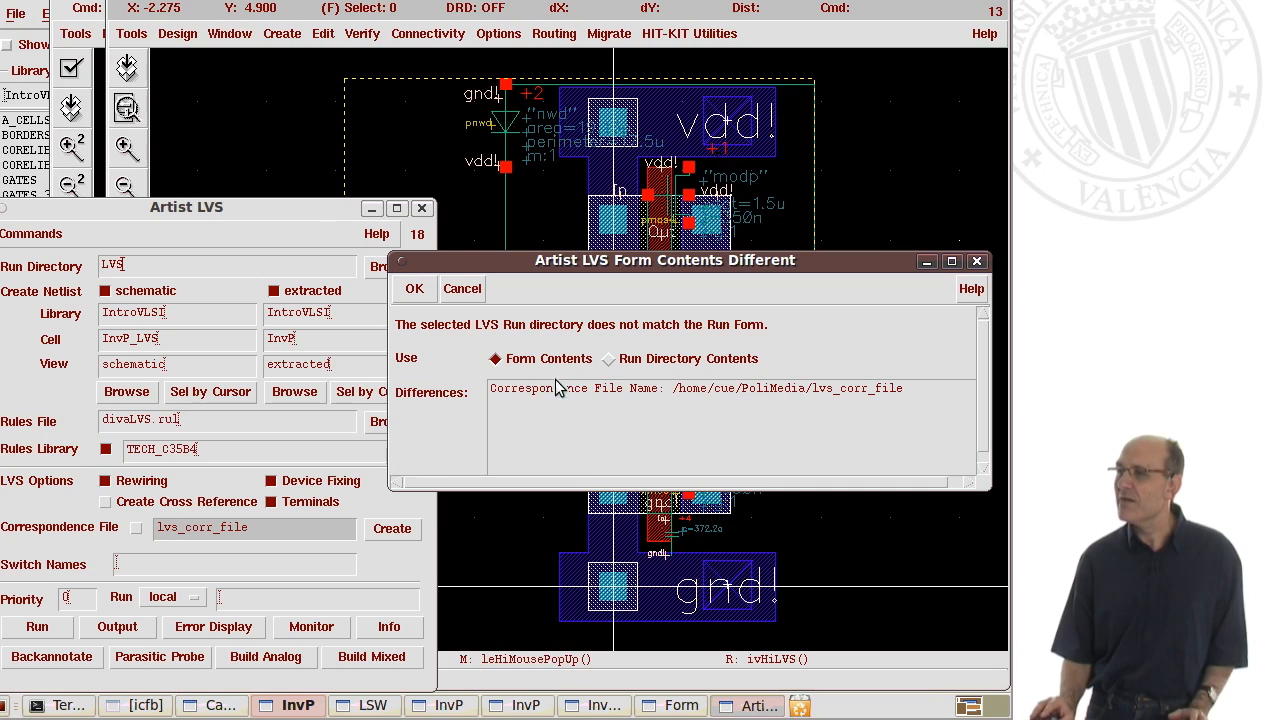
{"action": "left_click", "coordinate": [414, 289]}
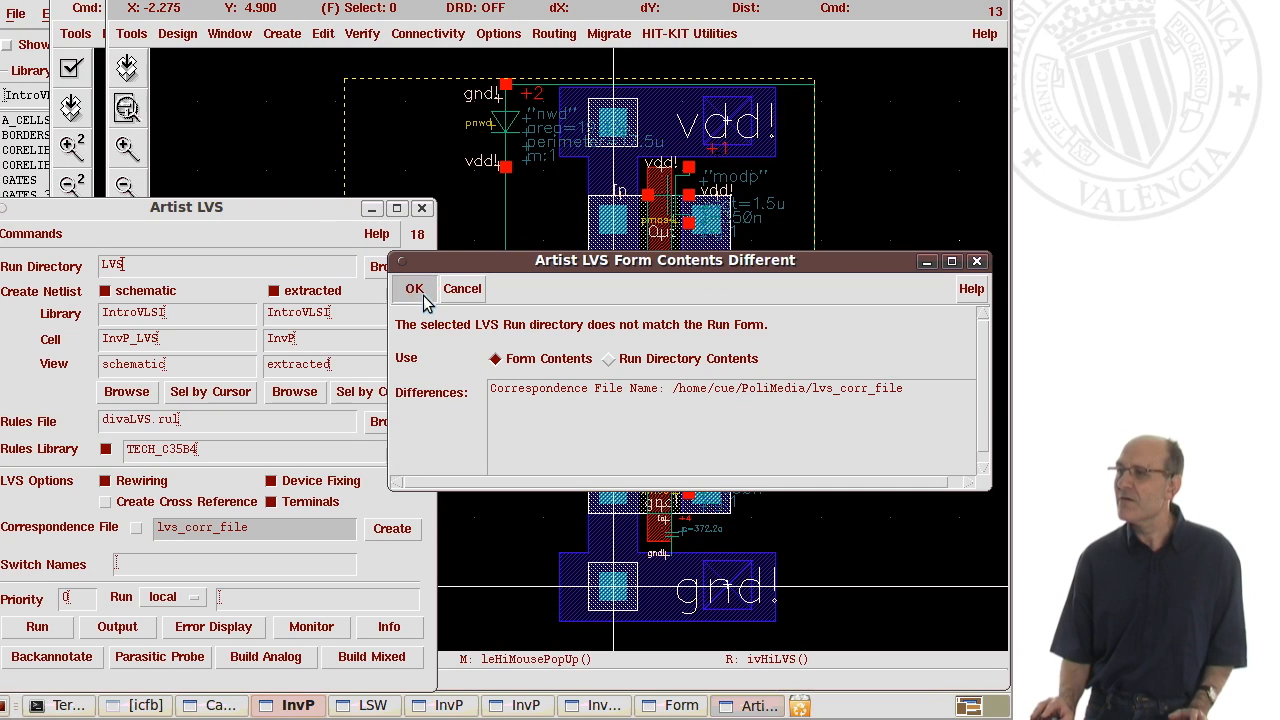
{"action": "left_click_drag", "start_coordinate": [309, 214], "coordinate": [427, 170]}
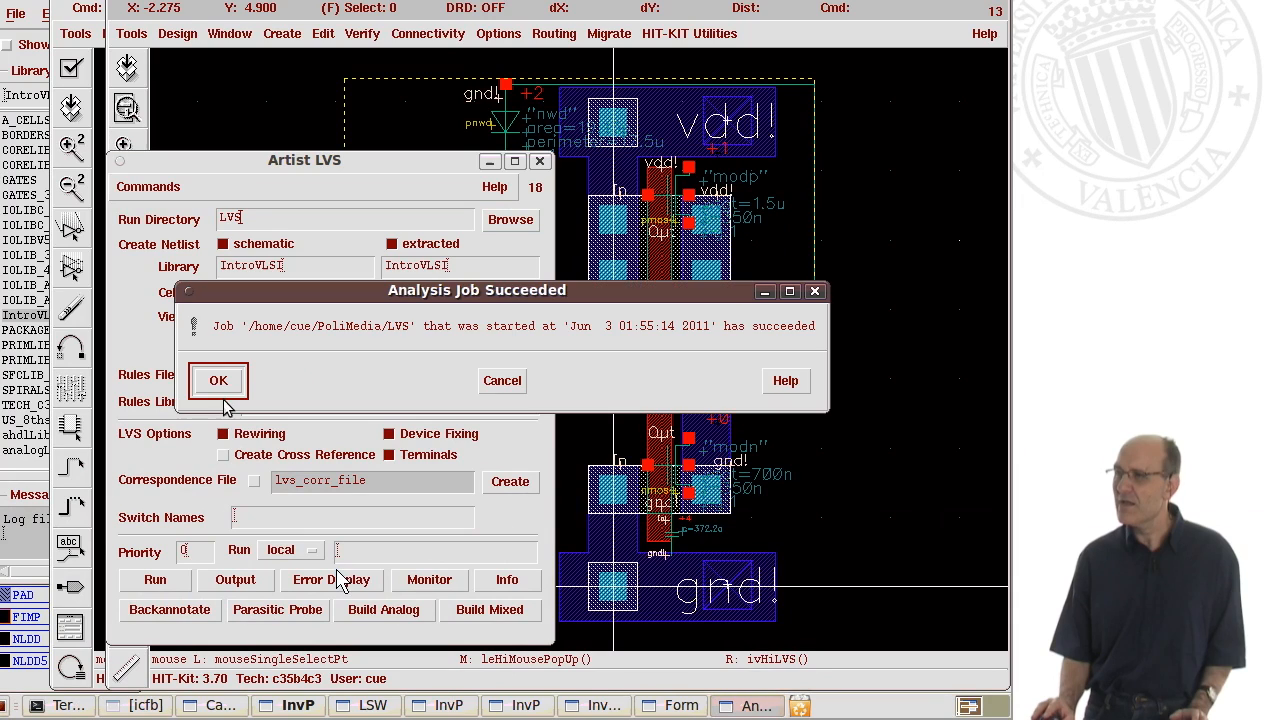
{"action": "left_click", "coordinate": [230, 390]}
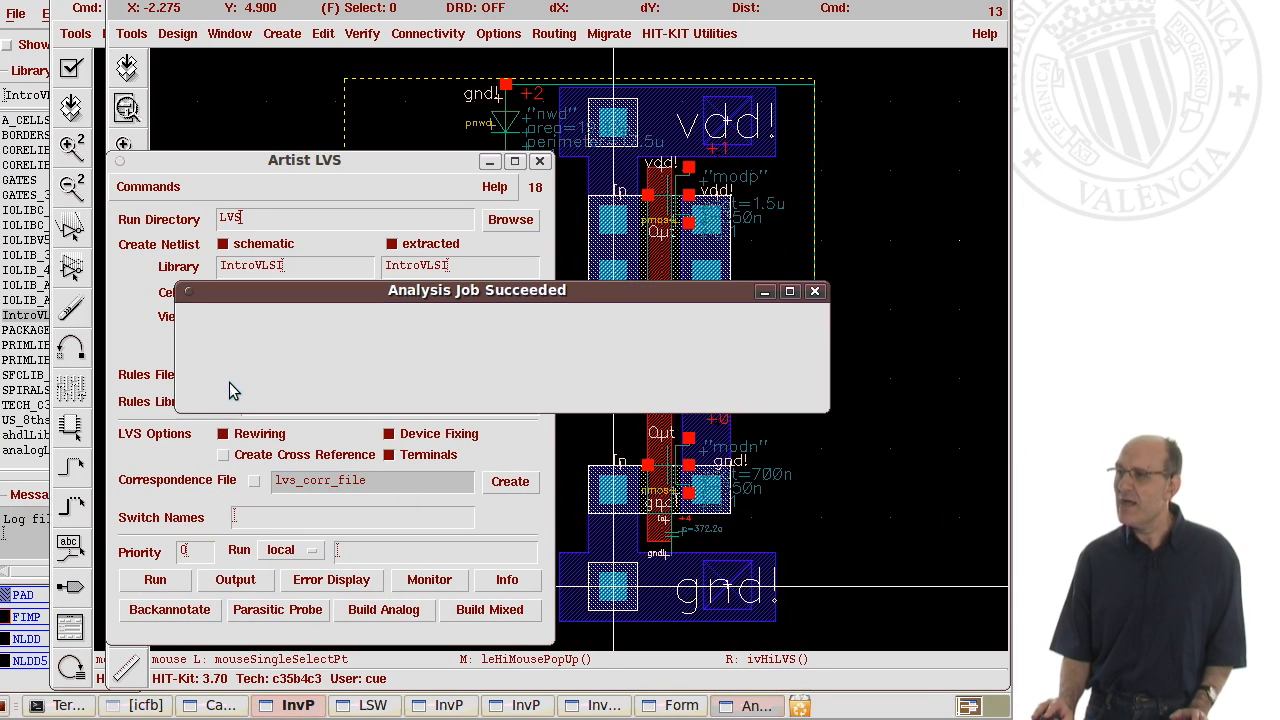
Open the LVS error display and its probe form, and minimize the LVS form and the error display.
{"action": "left_click", "coordinate": [340, 584]}
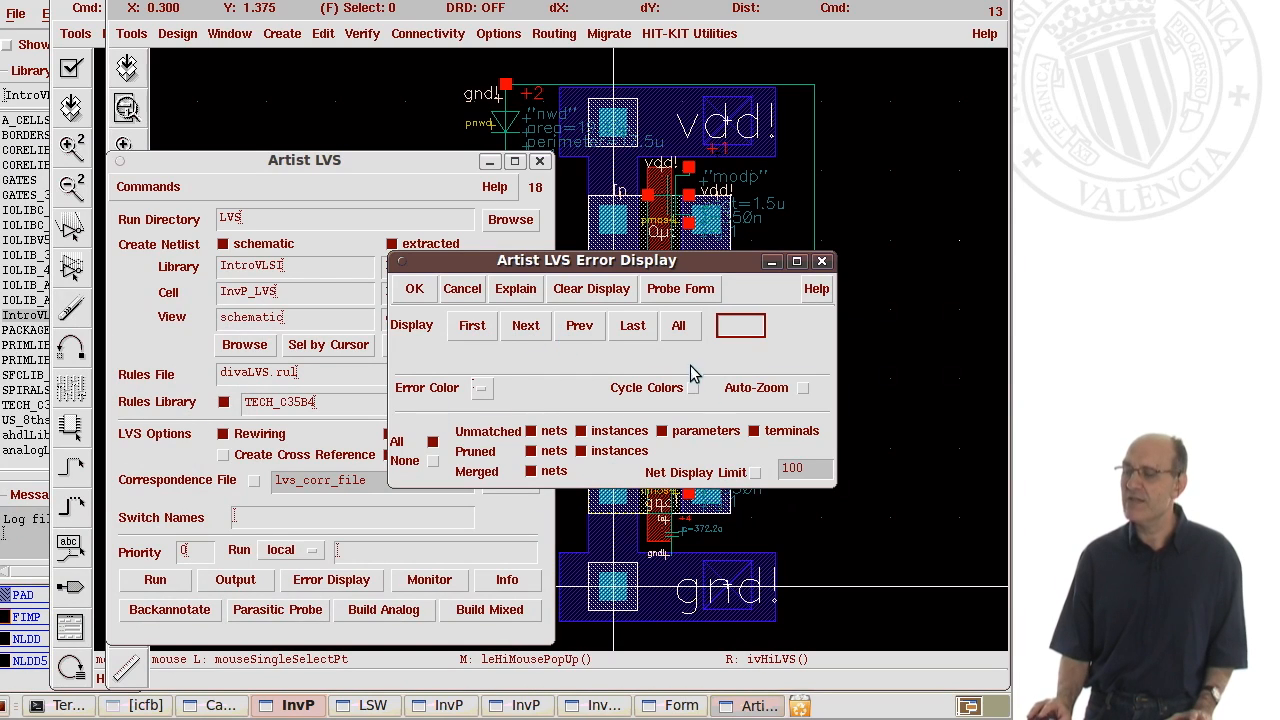
{"action": "left_click", "coordinate": [670, 290]}
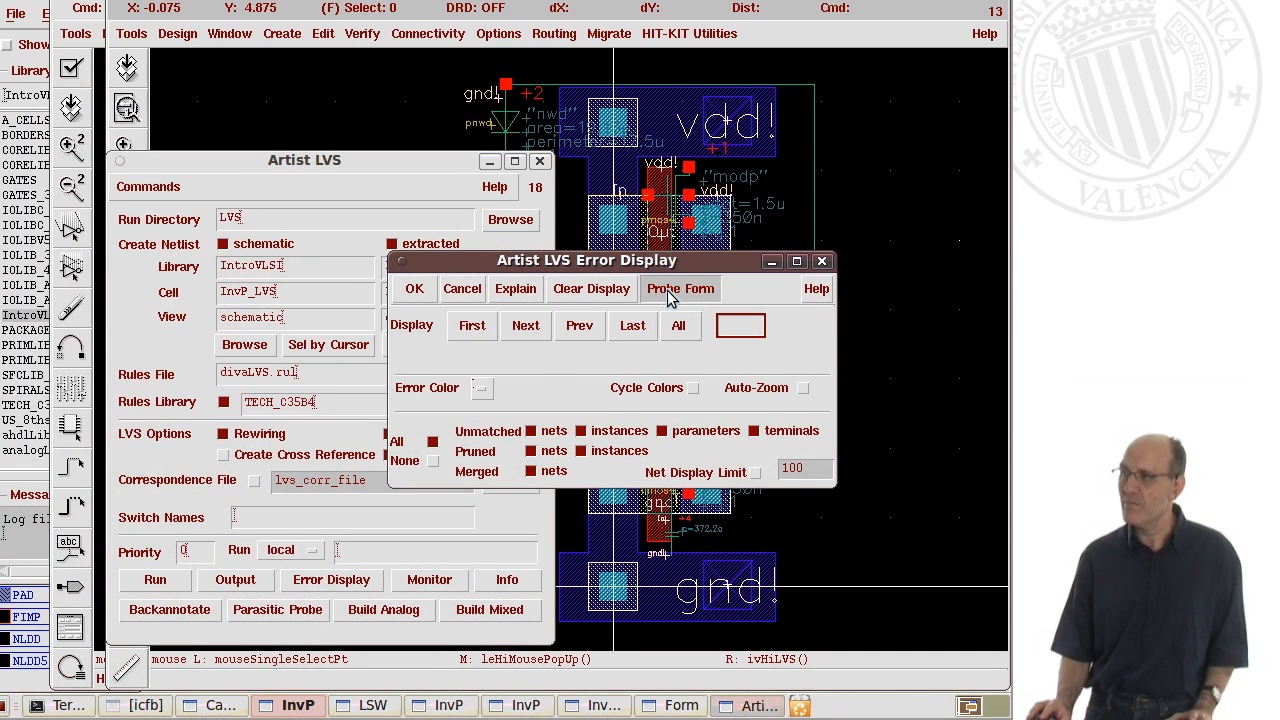
{"action": "left_click", "coordinate": [489, 161]}
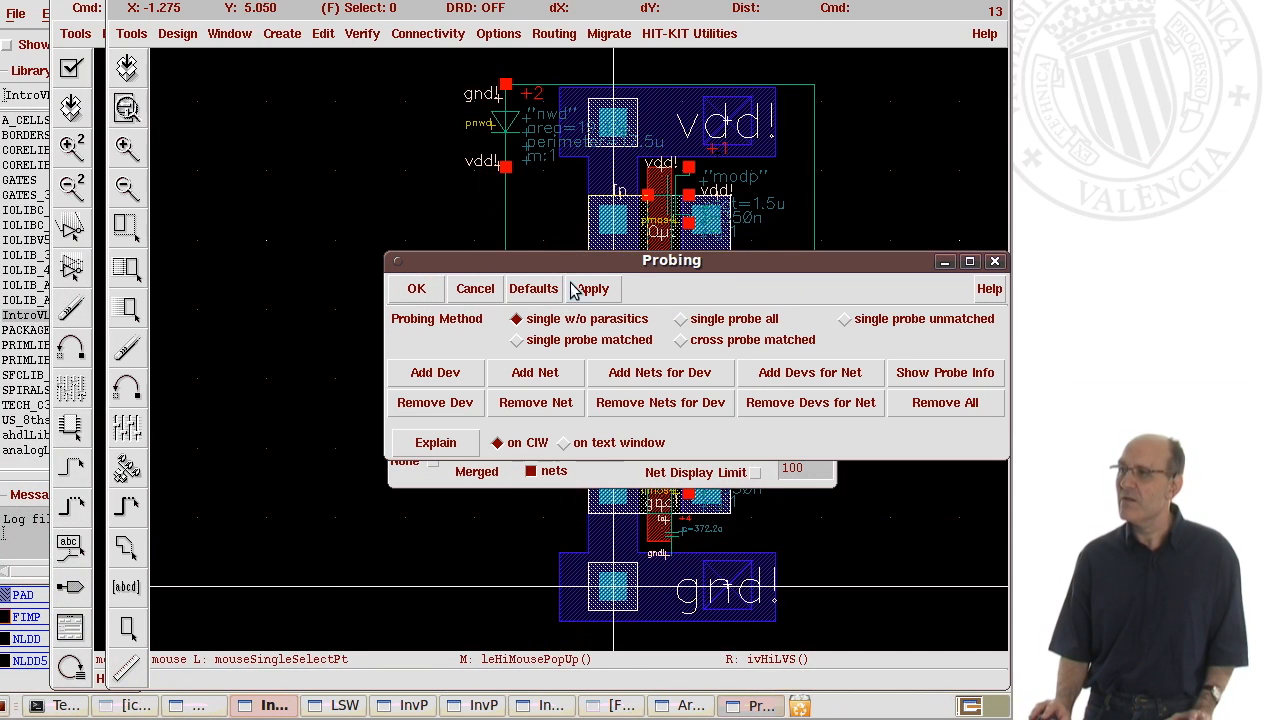
{"action": "left_click", "coordinate": [573, 480]}
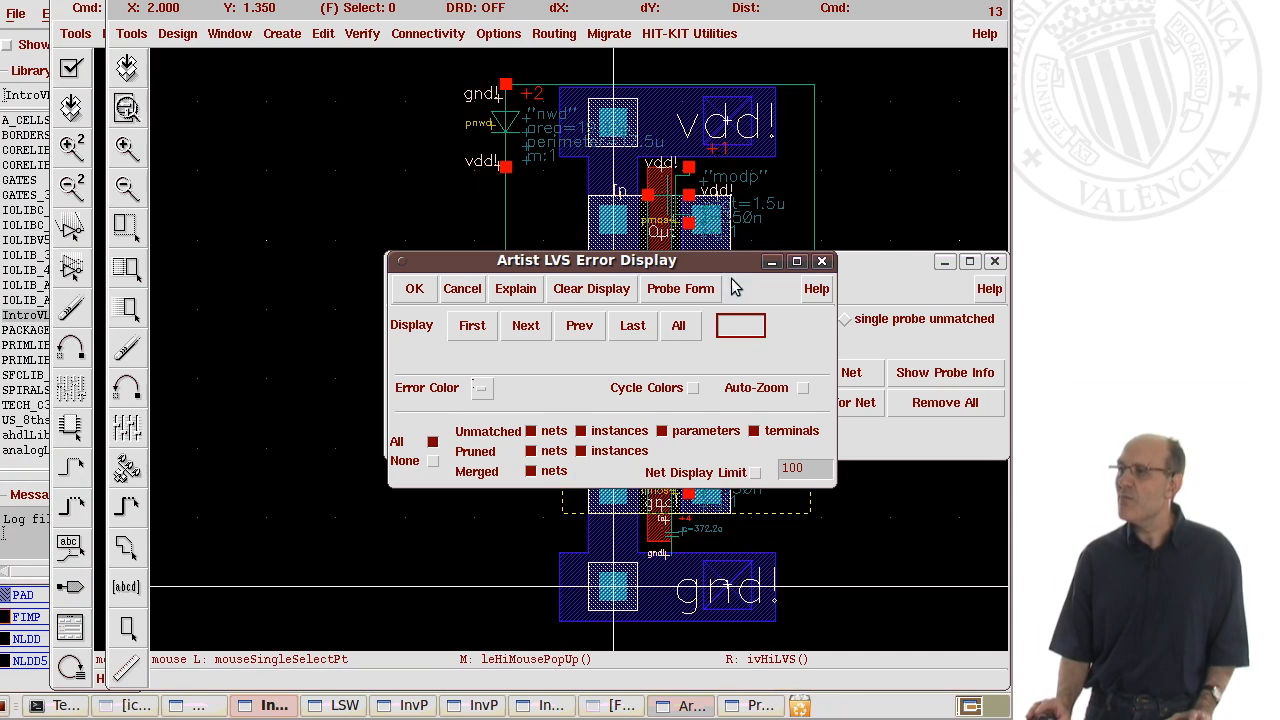
{"action": "left_click", "coordinate": [769, 266]}
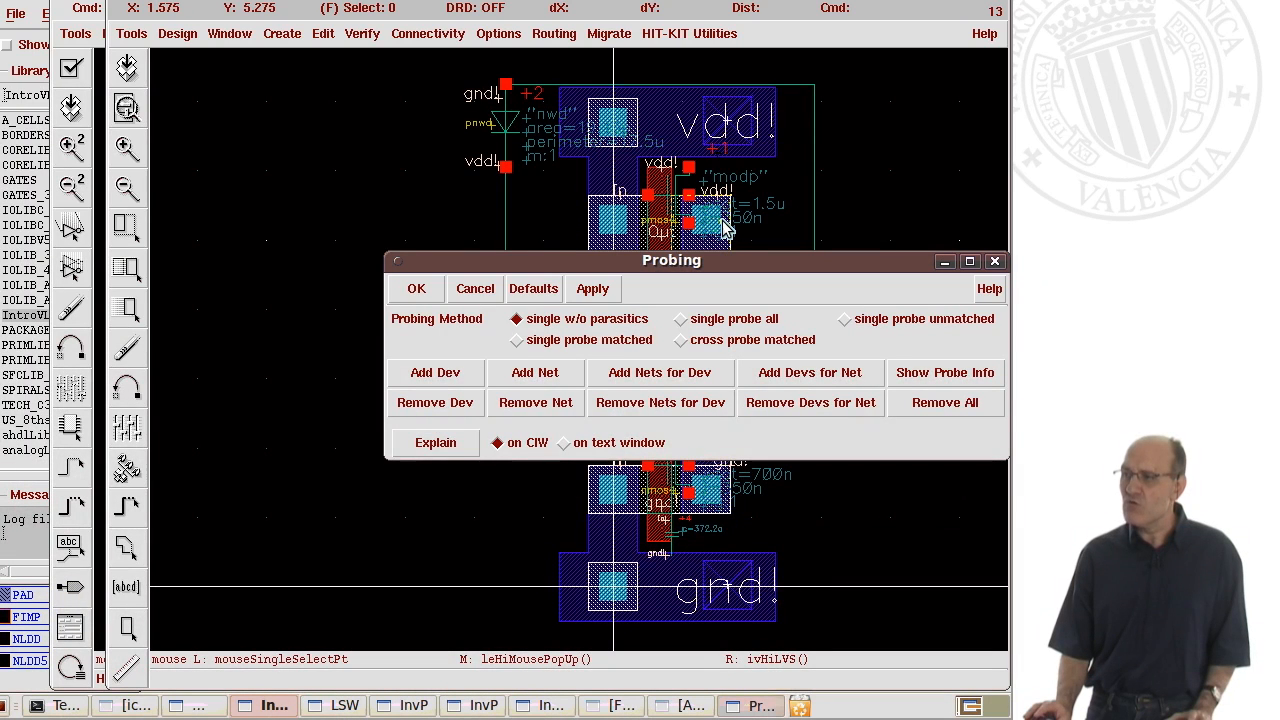
Place the InvP_LVS schematic and the extracted view side by side, fit the extracted view, and set the probing method to cross probe matched.
{"action": "left_click", "coordinate": [523, 708]}
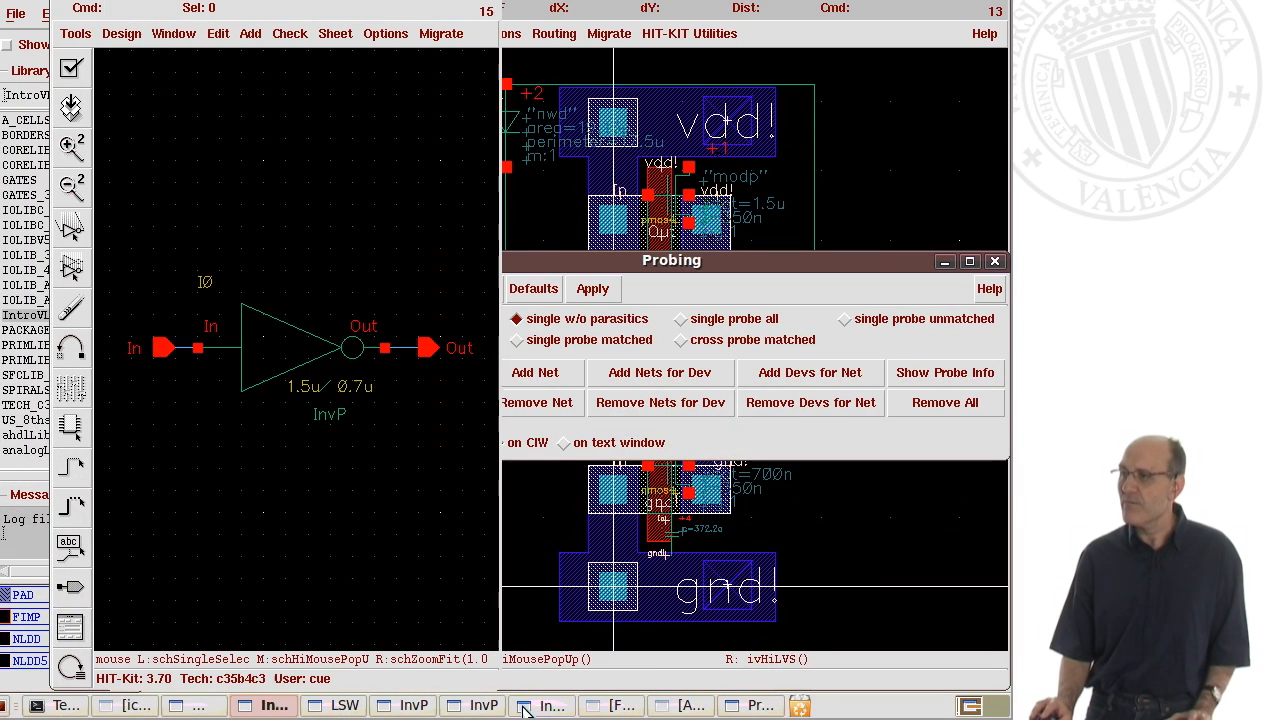
{"action": "left_click", "coordinate": [900, 63]}
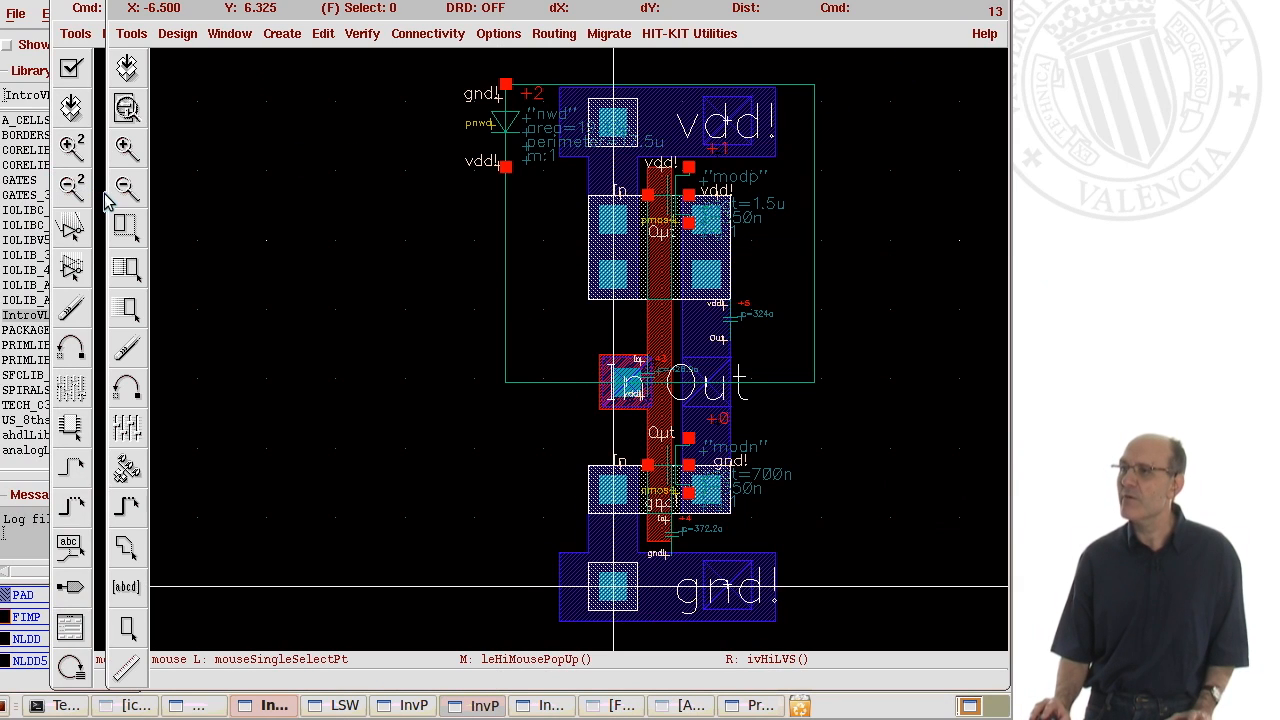
{"action": "left_click_drag", "start_coordinate": [110, 195], "coordinate": [486, 214]}
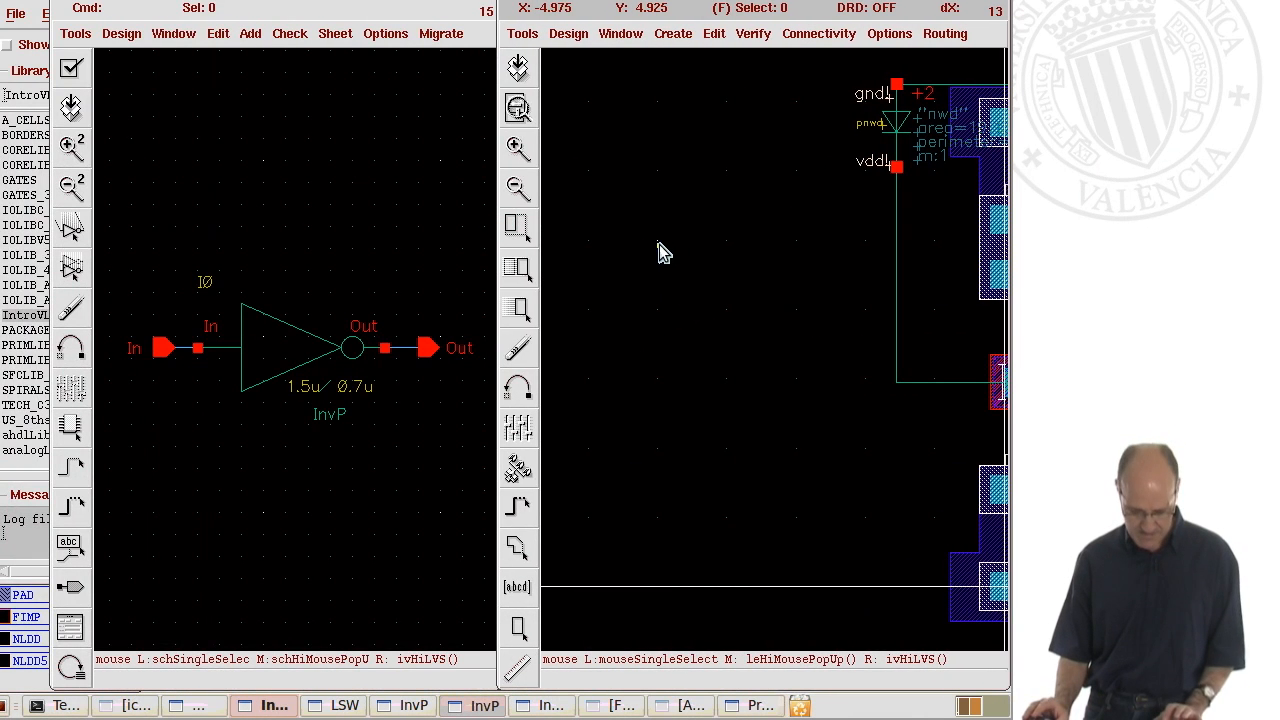
{"action": "key", "text": "f"}
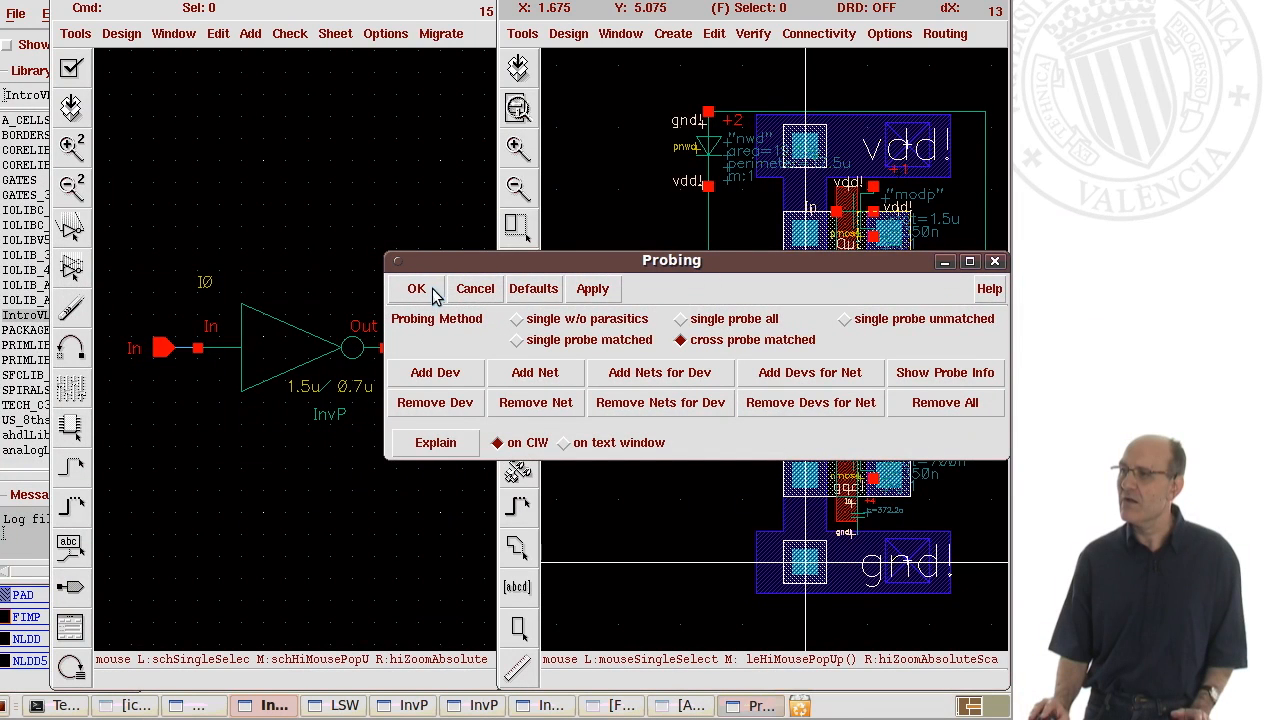
Descend read-only into the schematic view of the InvP instance I0 in the InvP_LVS schematic.
{"action": "left_click", "coordinate": [277, 265]}
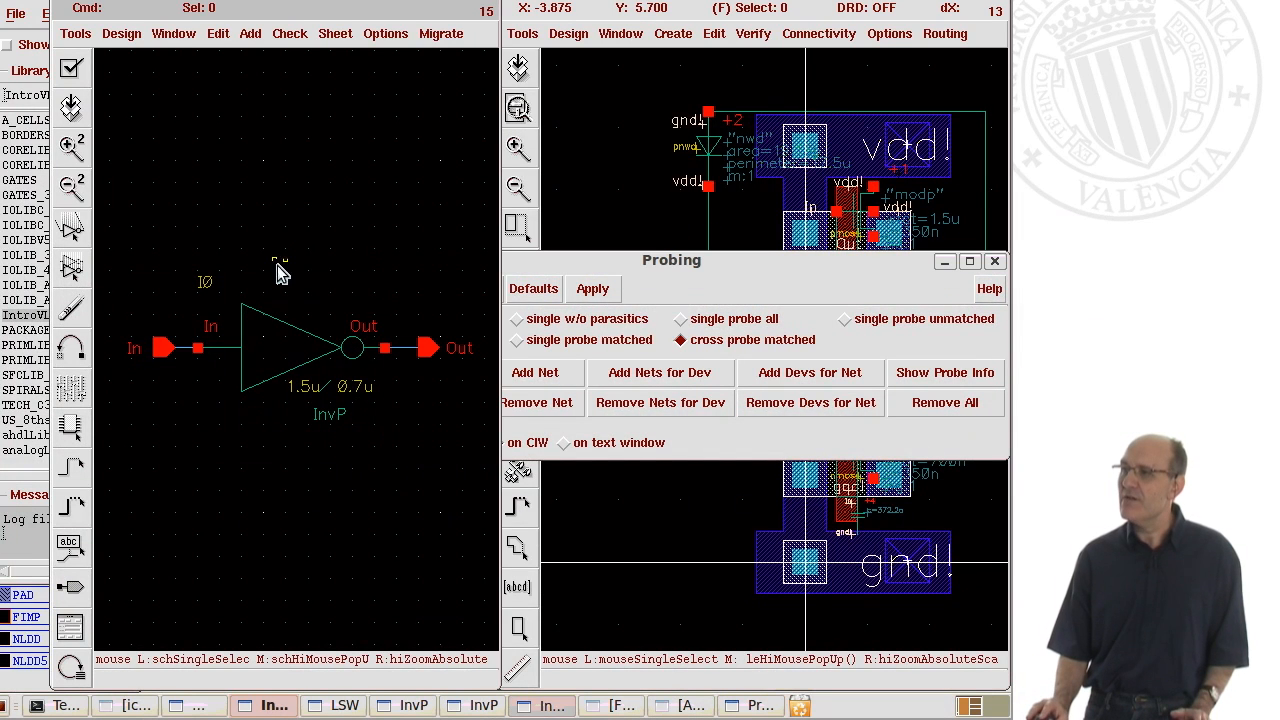
{"action": "left_click", "coordinate": [289, 341]}
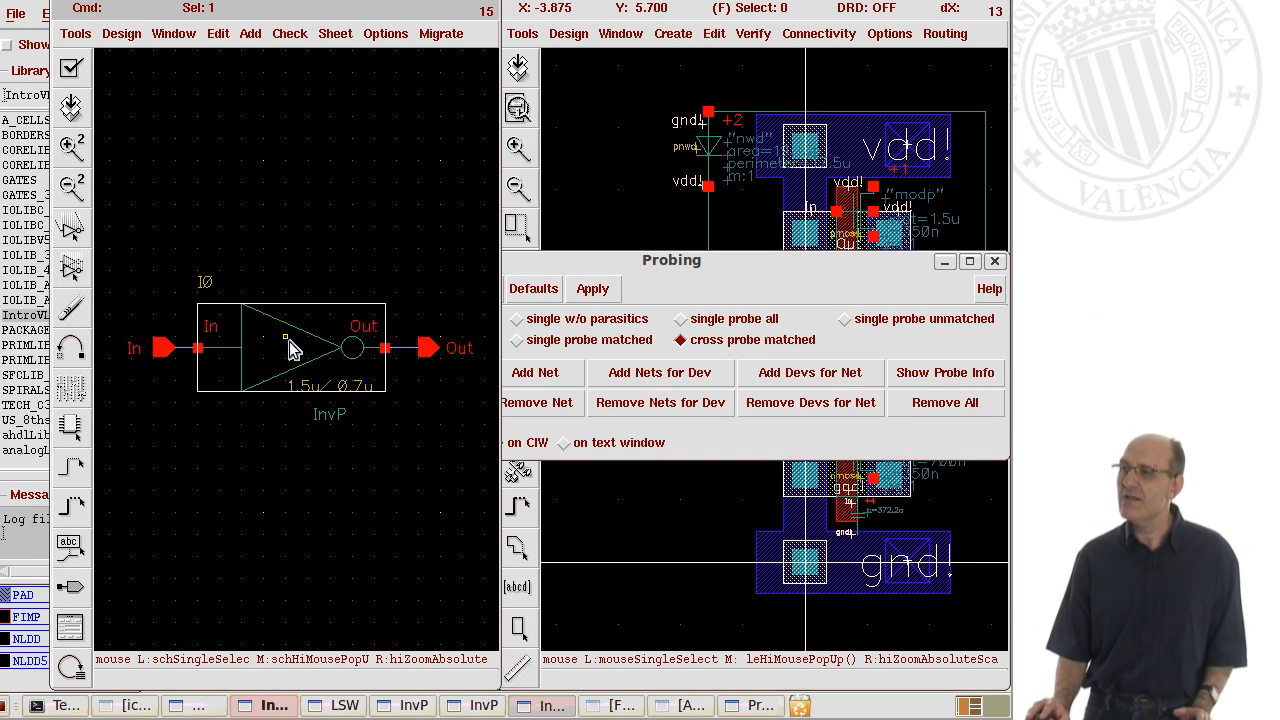
{"action": "left_click", "coordinate": [141, 42]}
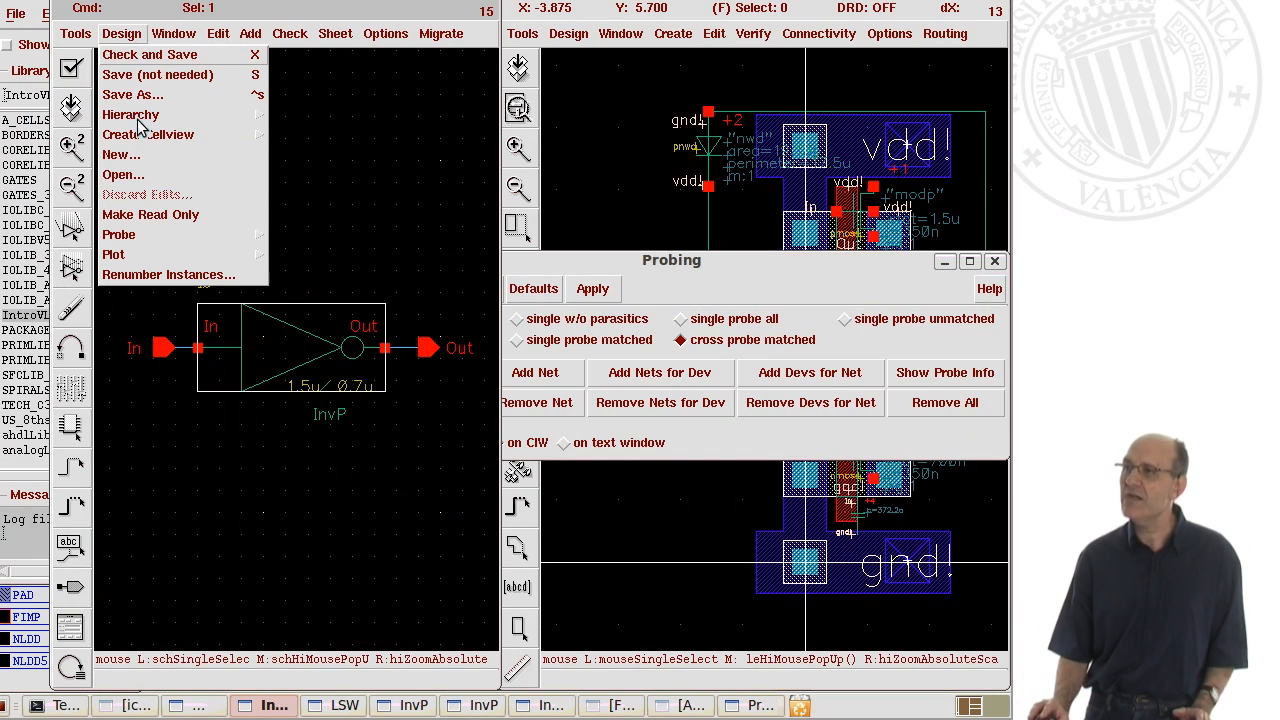
{"action": "mouse_move", "coordinate": [140, 118]}
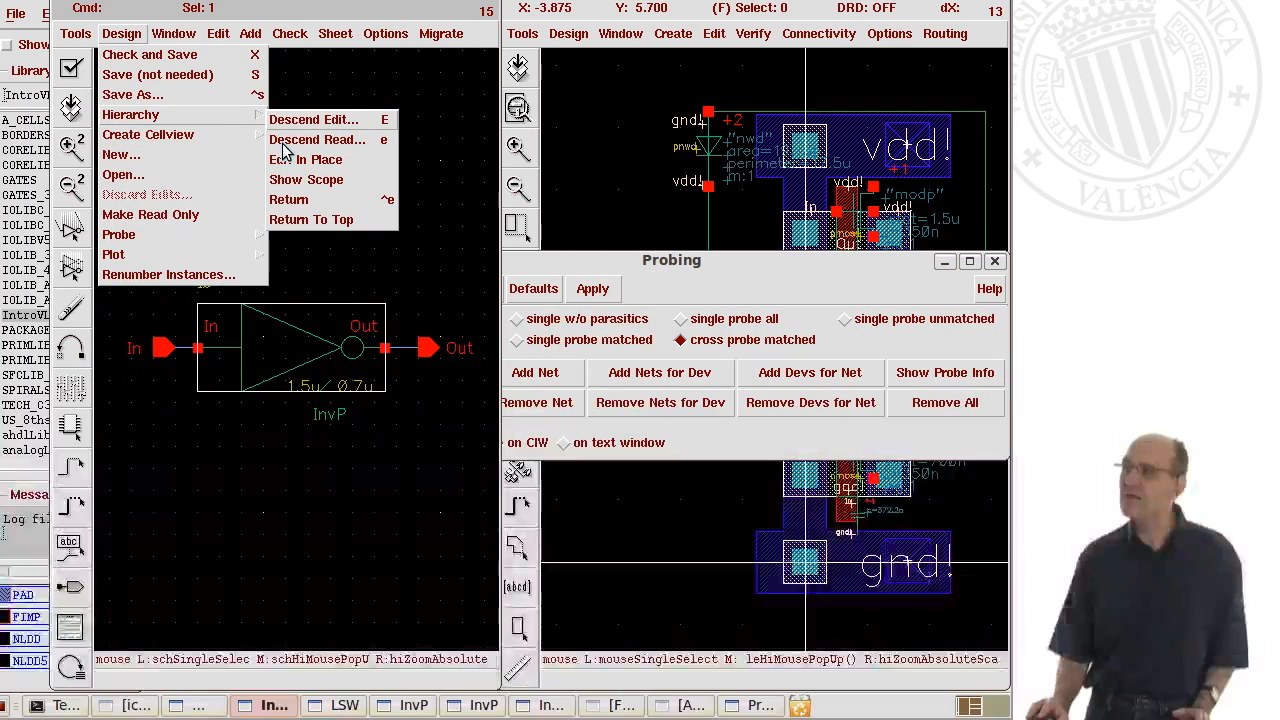
{"action": "left_click", "coordinate": [290, 140]}
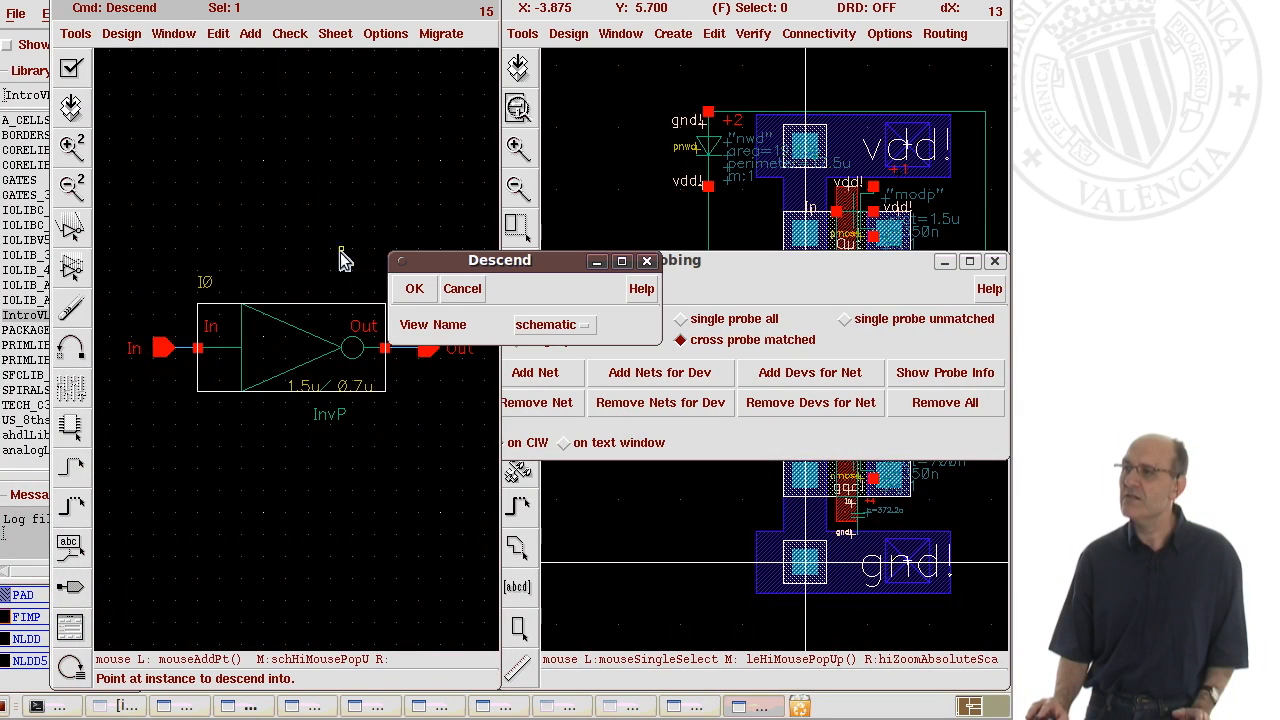
{"action": "left_click", "coordinate": [424, 297]}
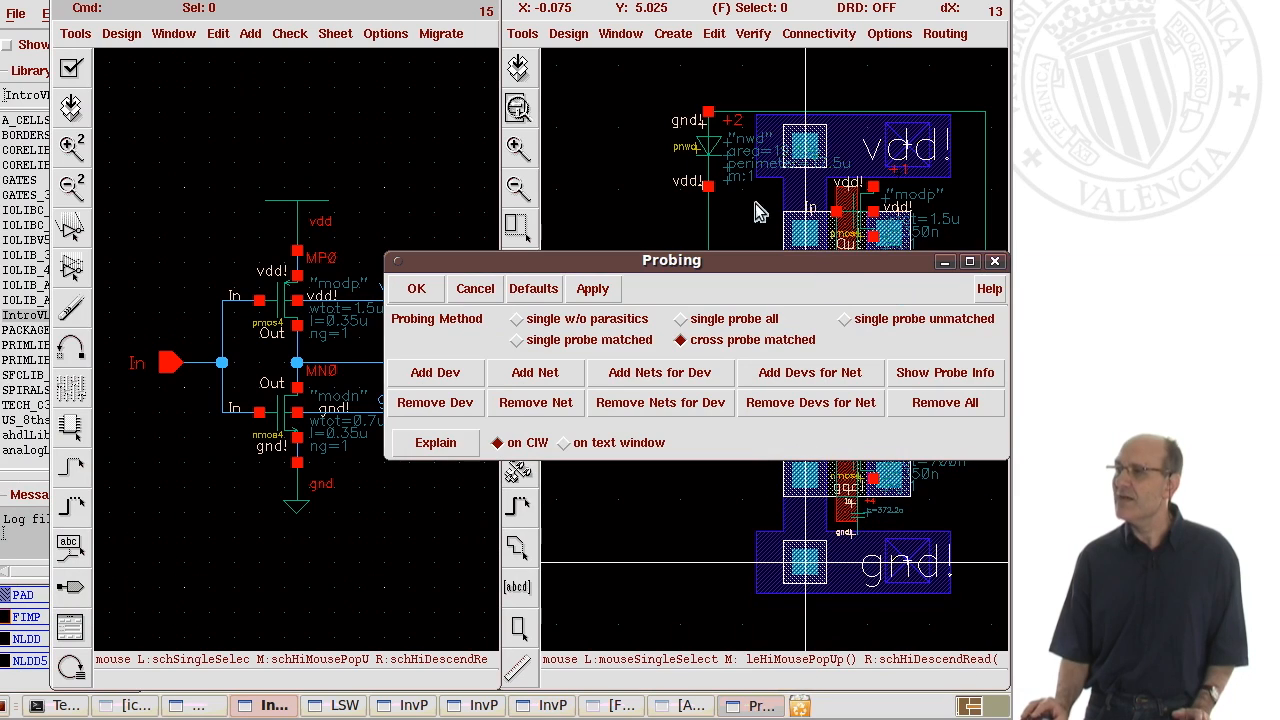
Move the Probing form clear of the two views and cross-probe the In net from the extracted layout.
{"action": "left_click_drag", "start_coordinate": [790, 262], "coordinate": [388, 1]}
{"action": "left_click", "coordinate": [134, 100]}
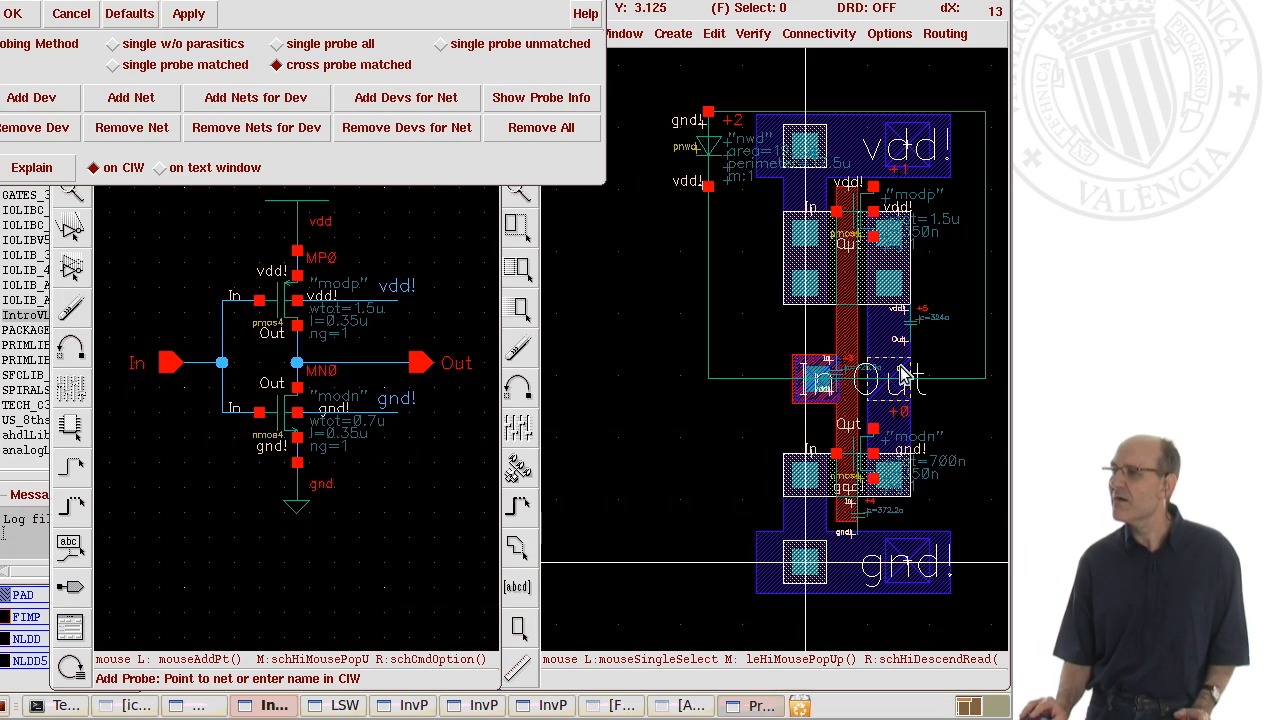
{"action": "left_click", "coordinate": [905, 375]}
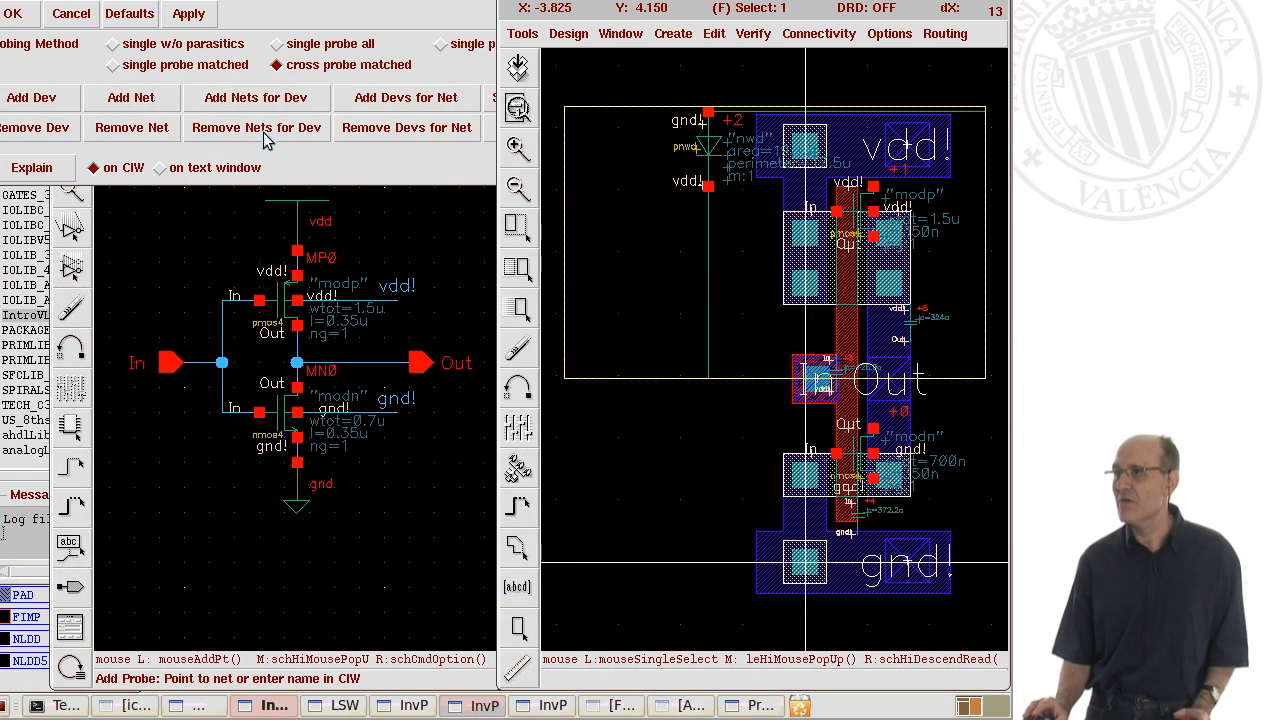
{"action": "left_click", "coordinate": [138, 104]}
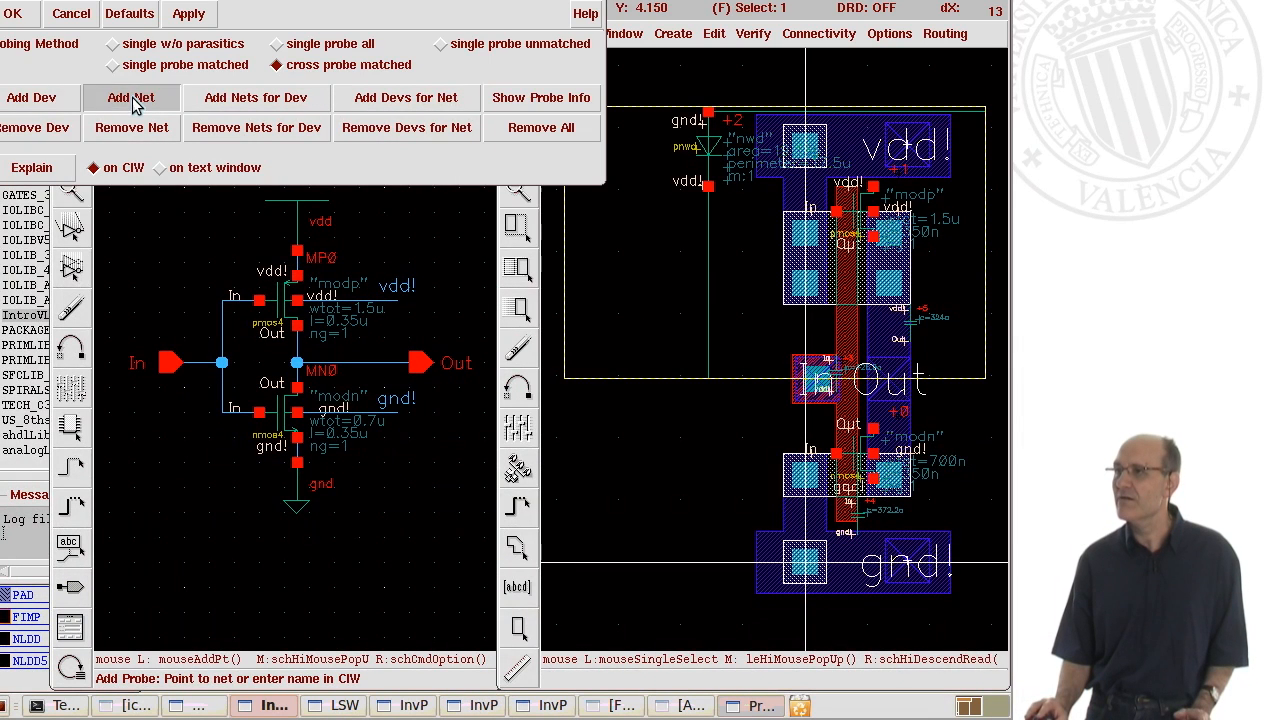
{"action": "left_click", "coordinate": [845, 403]}
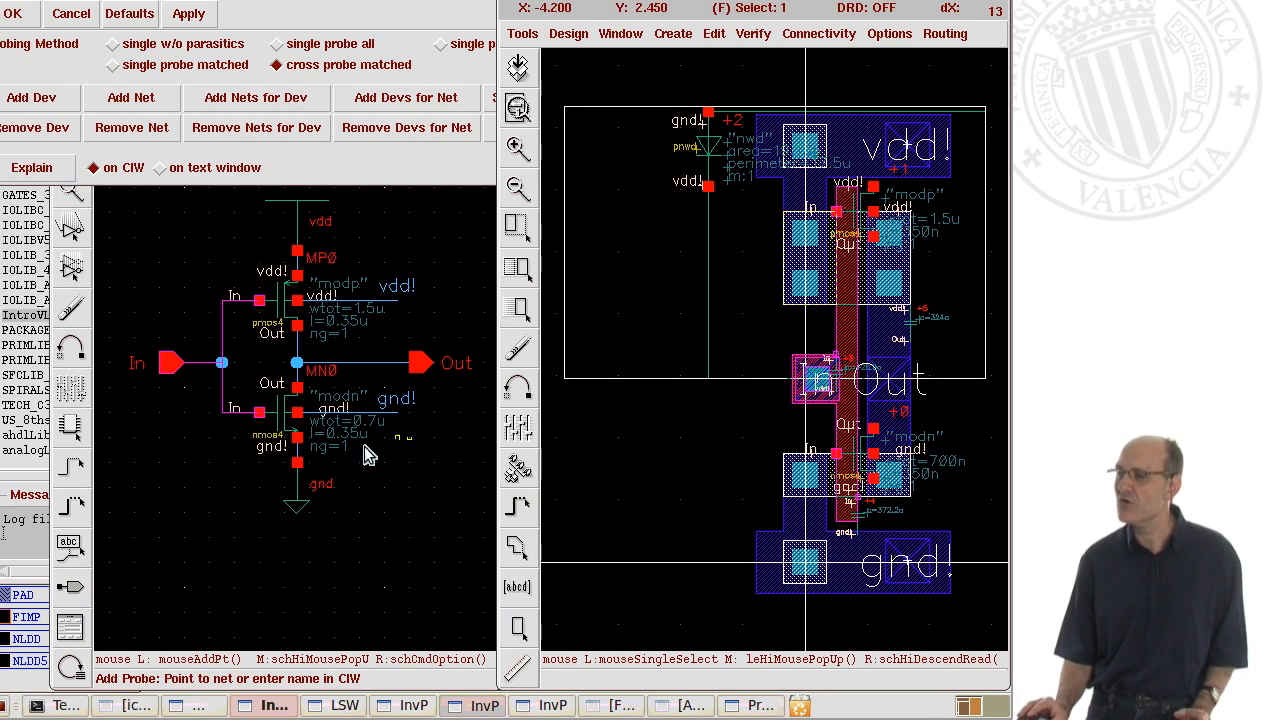
Add a cross probe on the output metal of the extracted layout, choosing the net Out.
{"action": "left_click", "coordinate": [197, 371]}
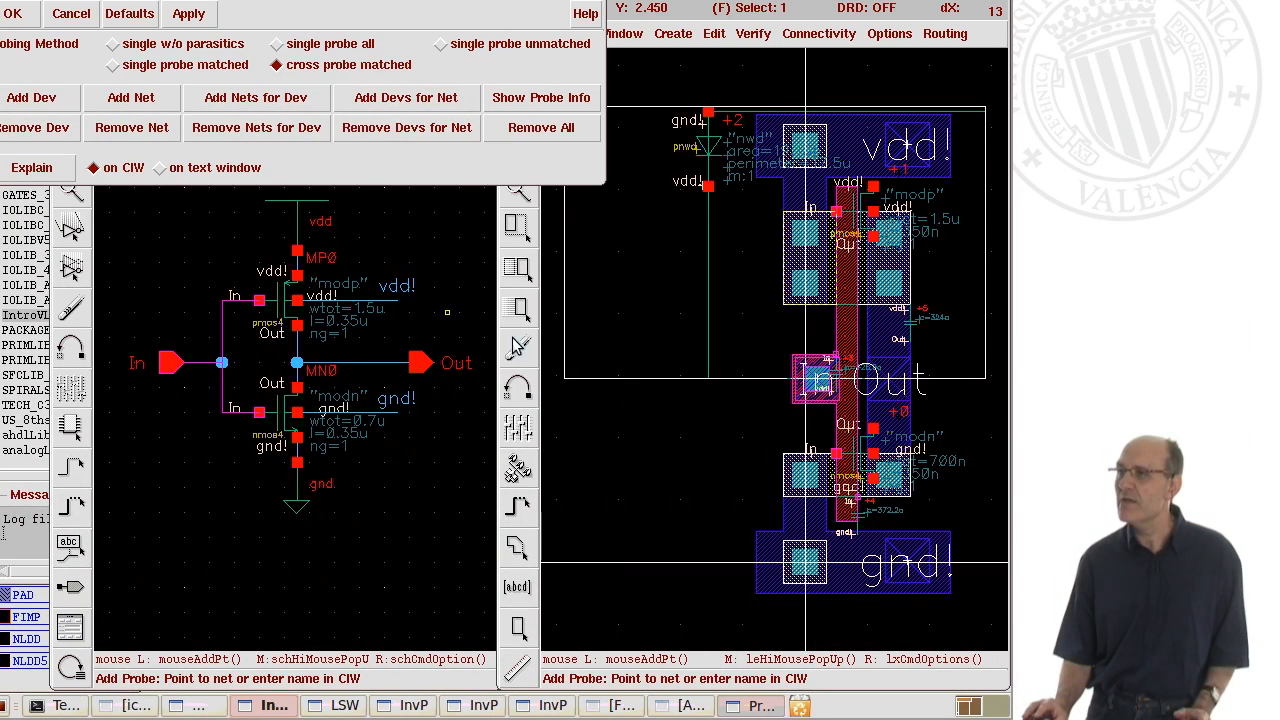
{"action": "left_click", "coordinate": [878, 362]}
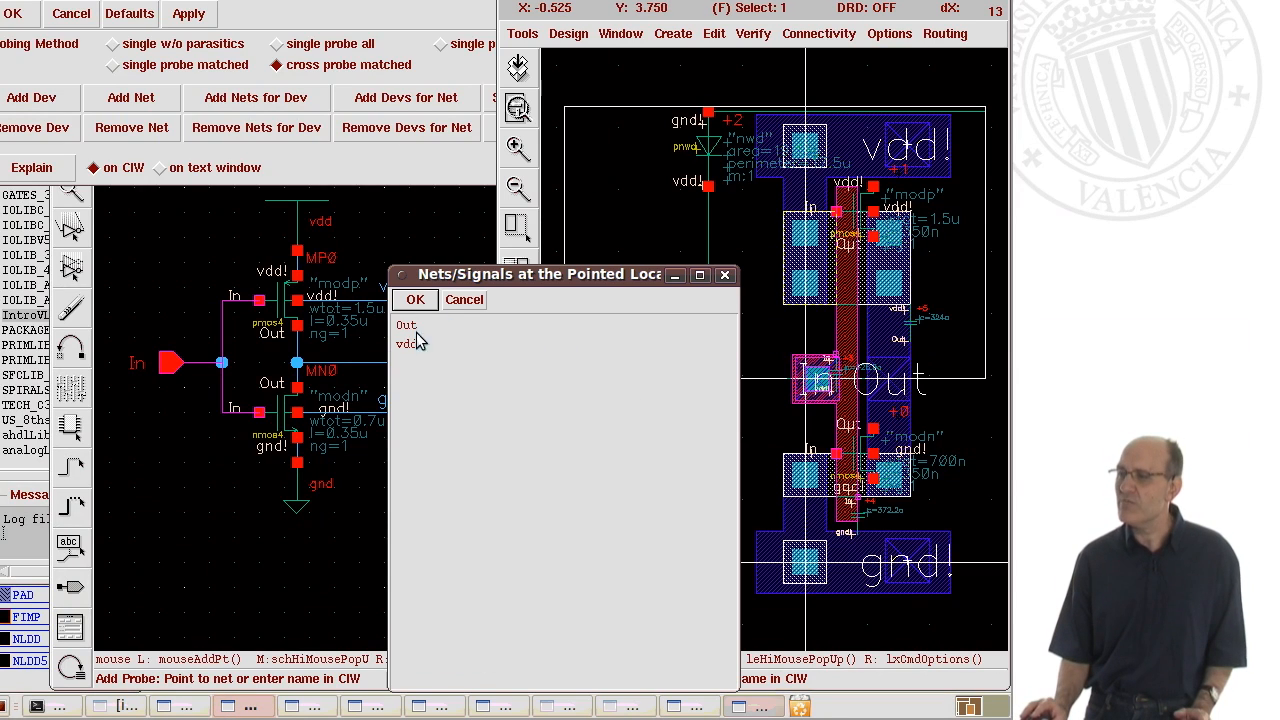
{"action": "left_click", "coordinate": [412, 327]}
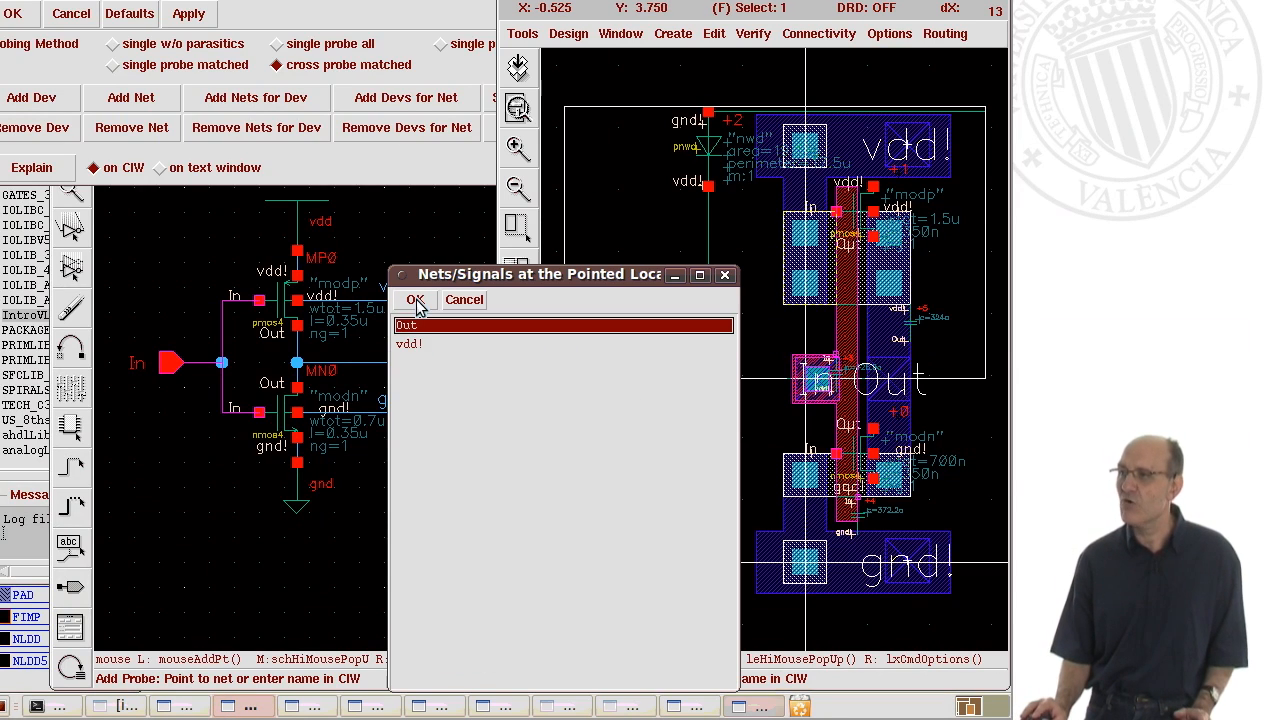
{"action": "left_click", "coordinate": [415, 299]}
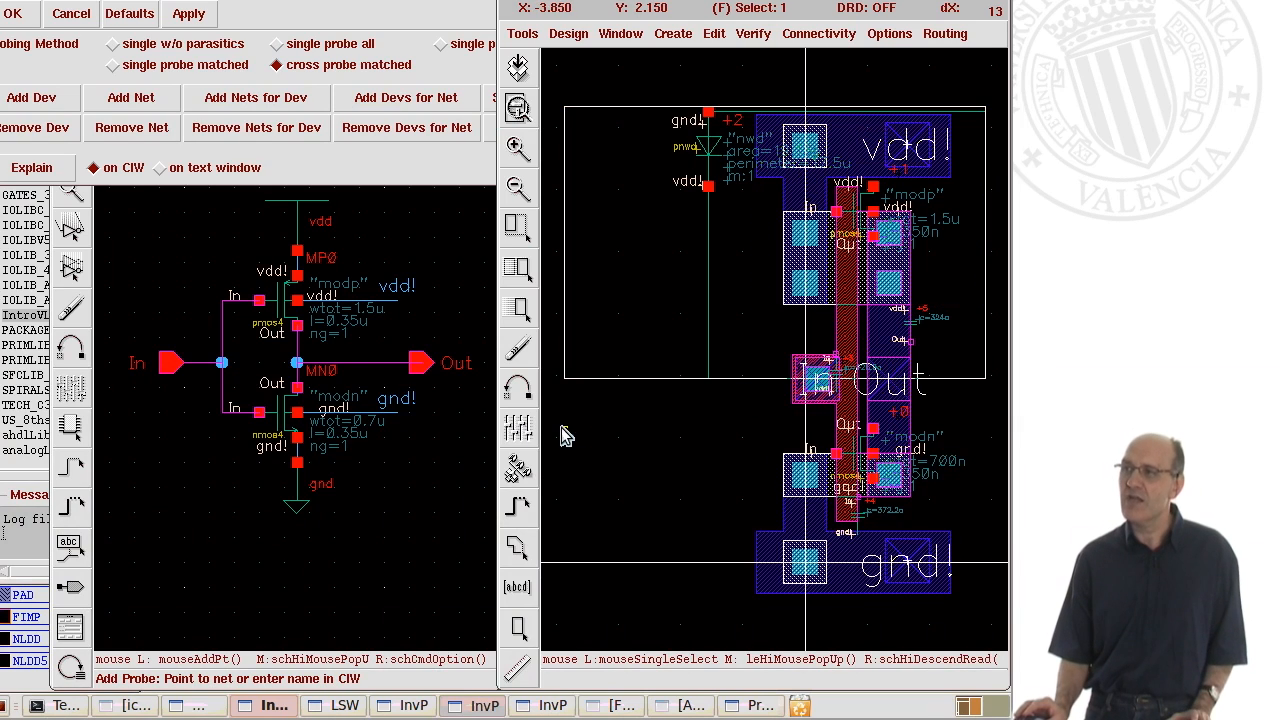
Remove all net probes, and close the Probing form and the InvP_LVS schematic window.
{"action": "left_click", "coordinate": [421, 163]}
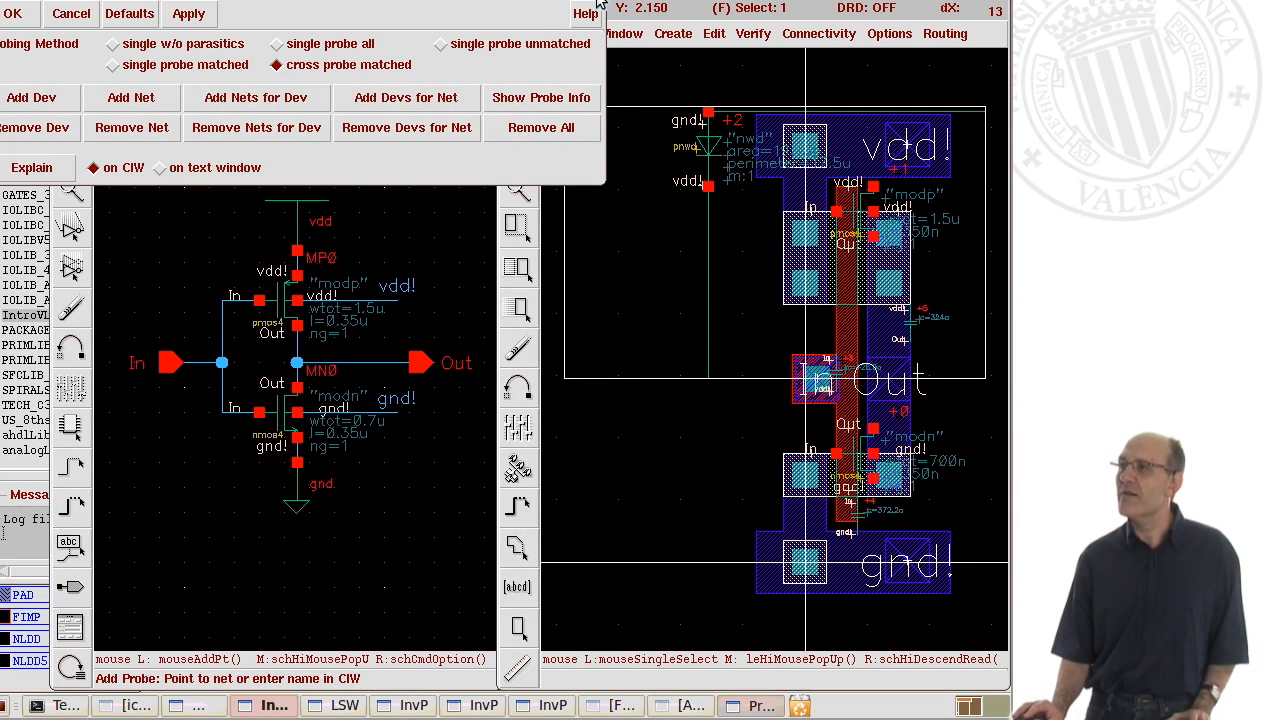
{"action": "left_click", "coordinate": [598, 3]}
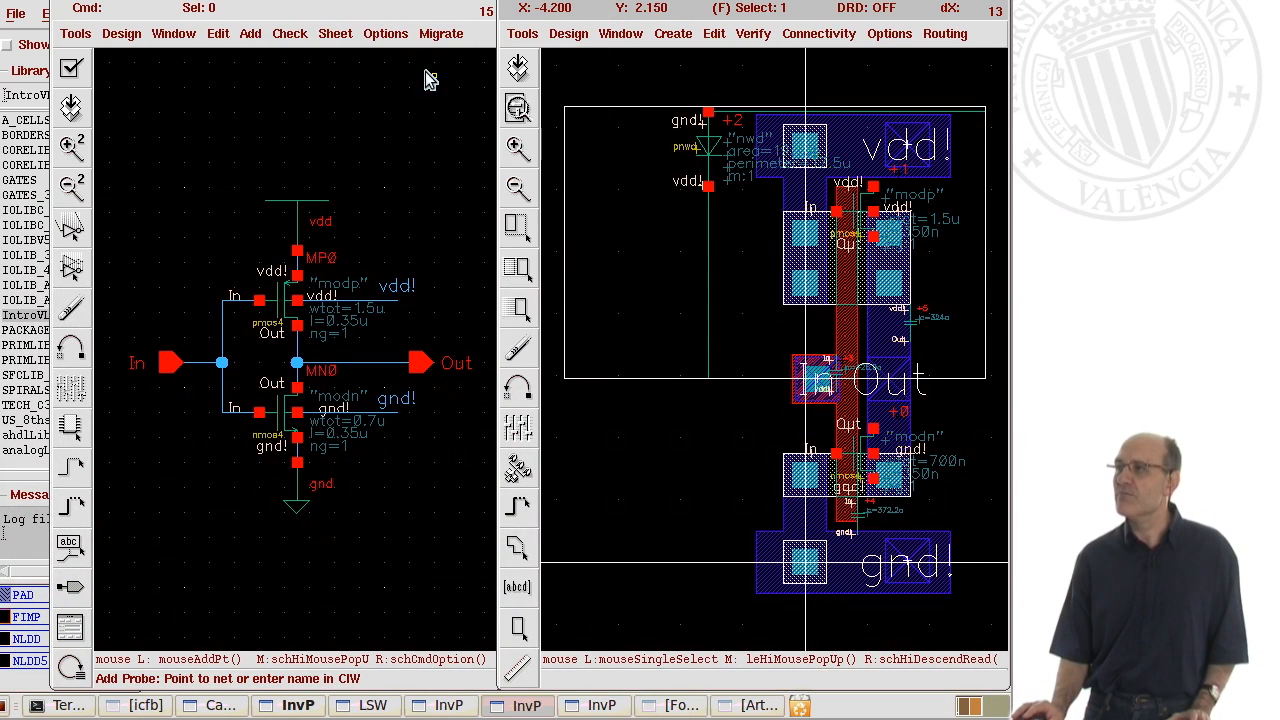
{"action": "left_click", "coordinate": [490, 2]}
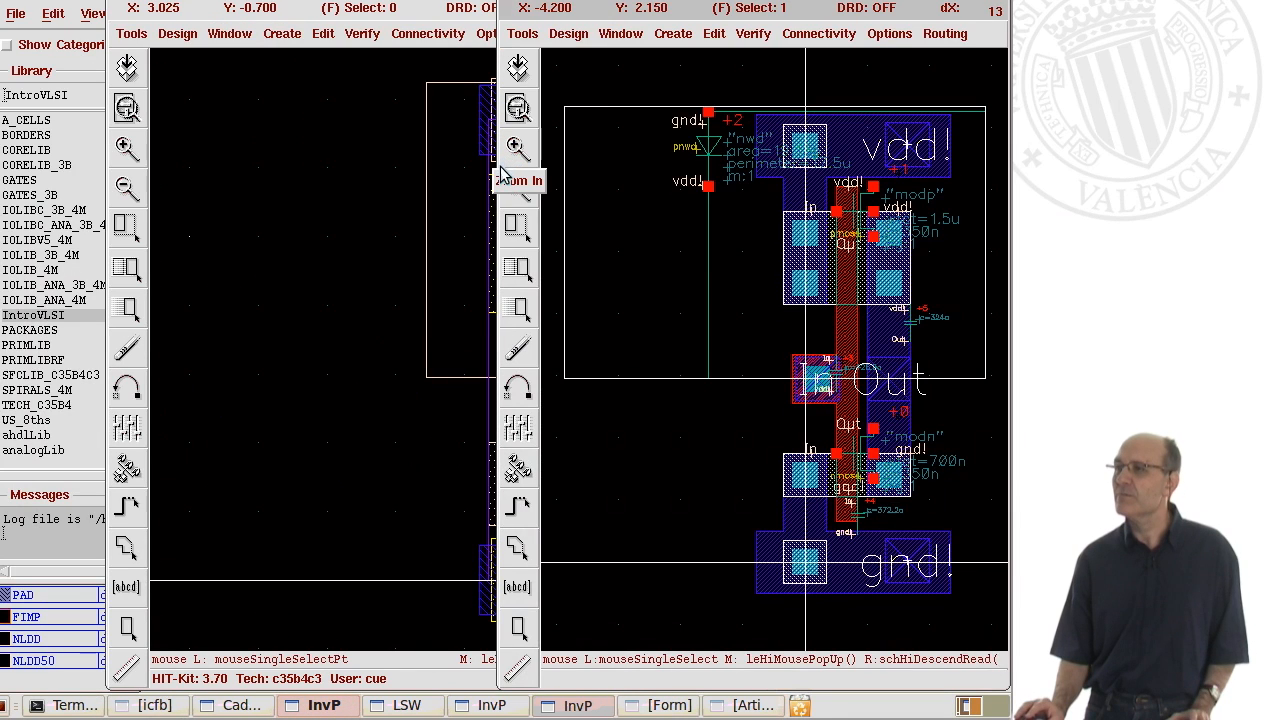
Return the extracted view to its original place, fit it to the window, and clear the layout windows to reach the Library Manager.
{"action": "left_click_drag", "start_coordinate": [497, 170], "coordinate": [110, 178]}
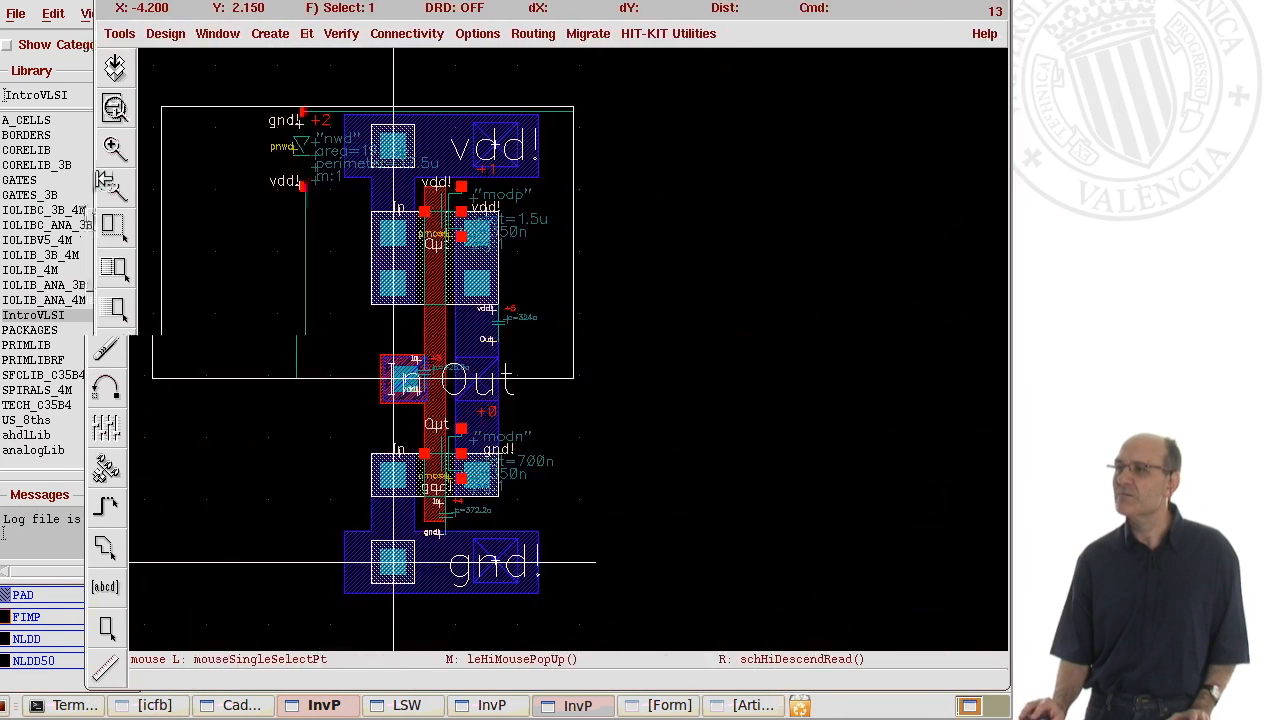
{"action": "left_click", "coordinate": [782, 292]}
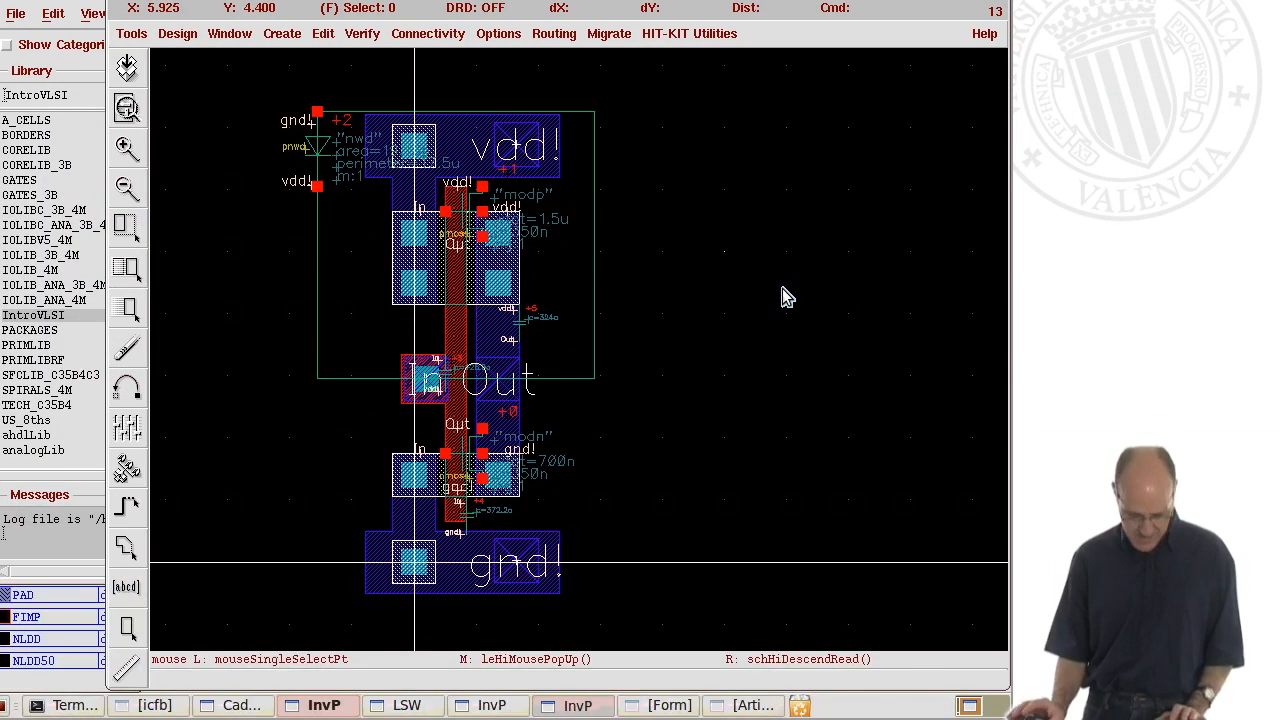
{"action": "key", "text": "f"}
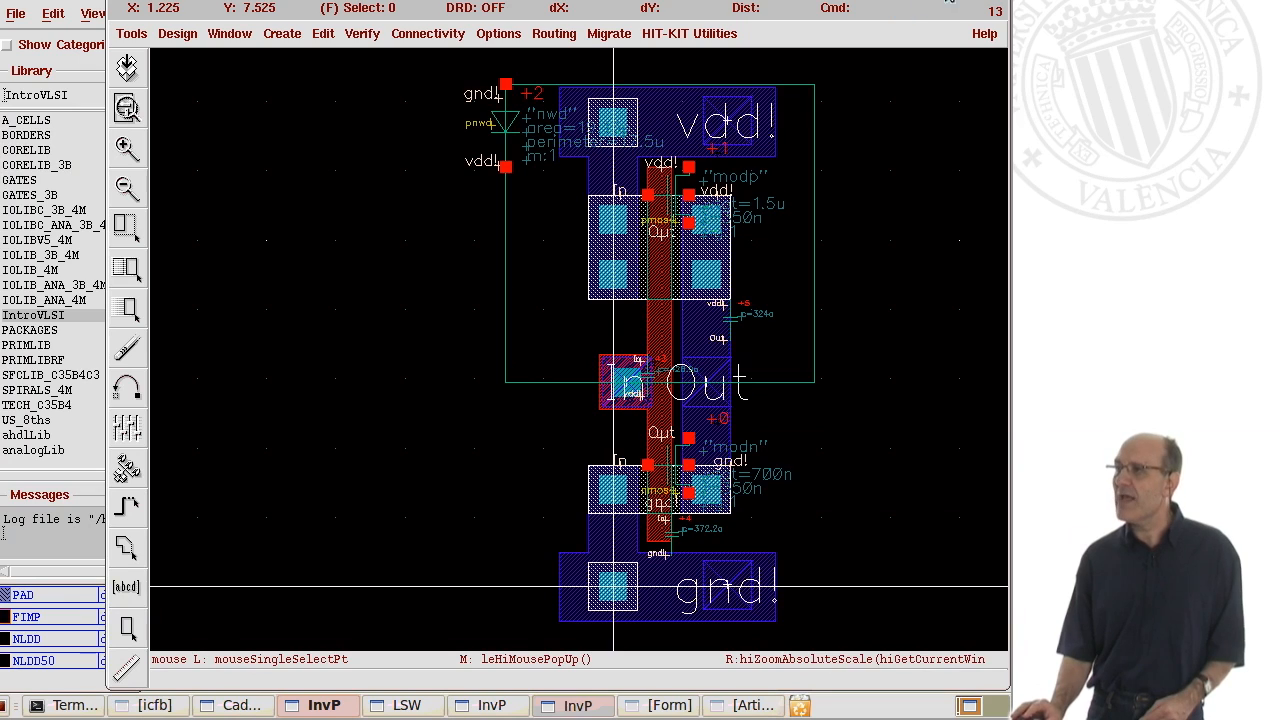
{"action": "left_click", "coordinate": [1003, 5]}
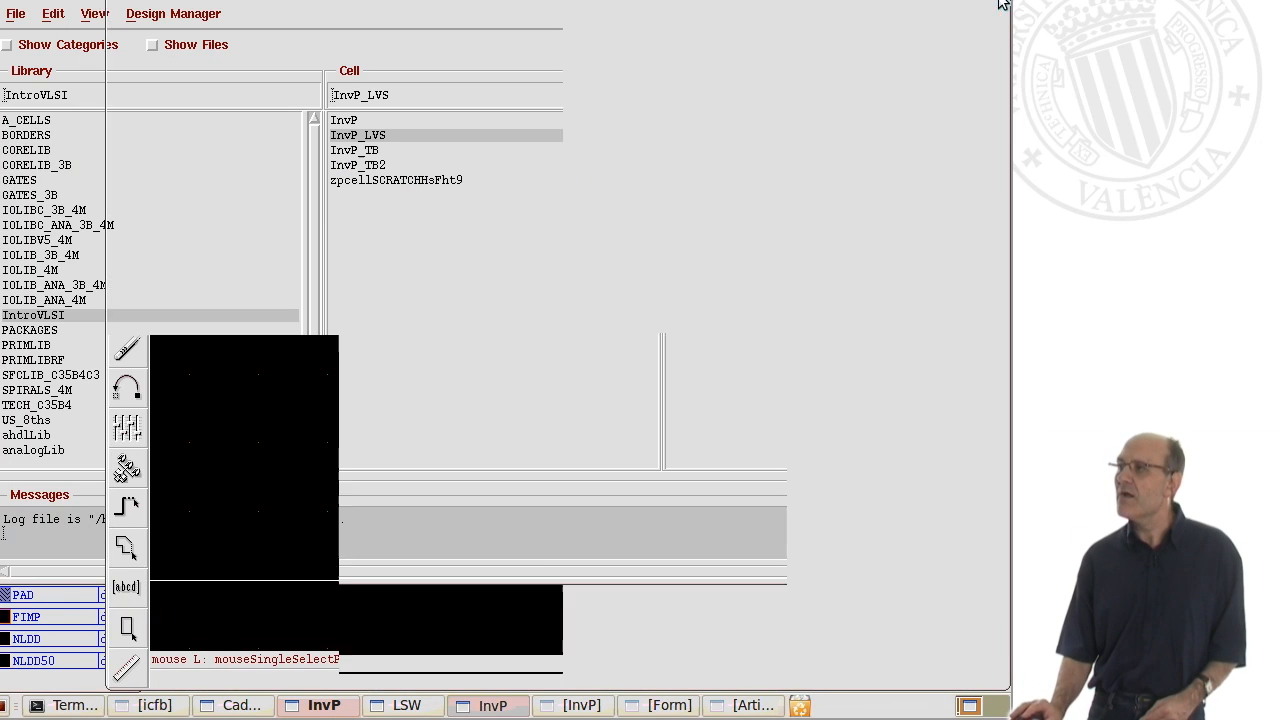
Open the schematic view of cell InvP_TB2 from the IntroVLSI library and fit it to the window.
{"action": "left_click", "coordinate": [347, 168]}
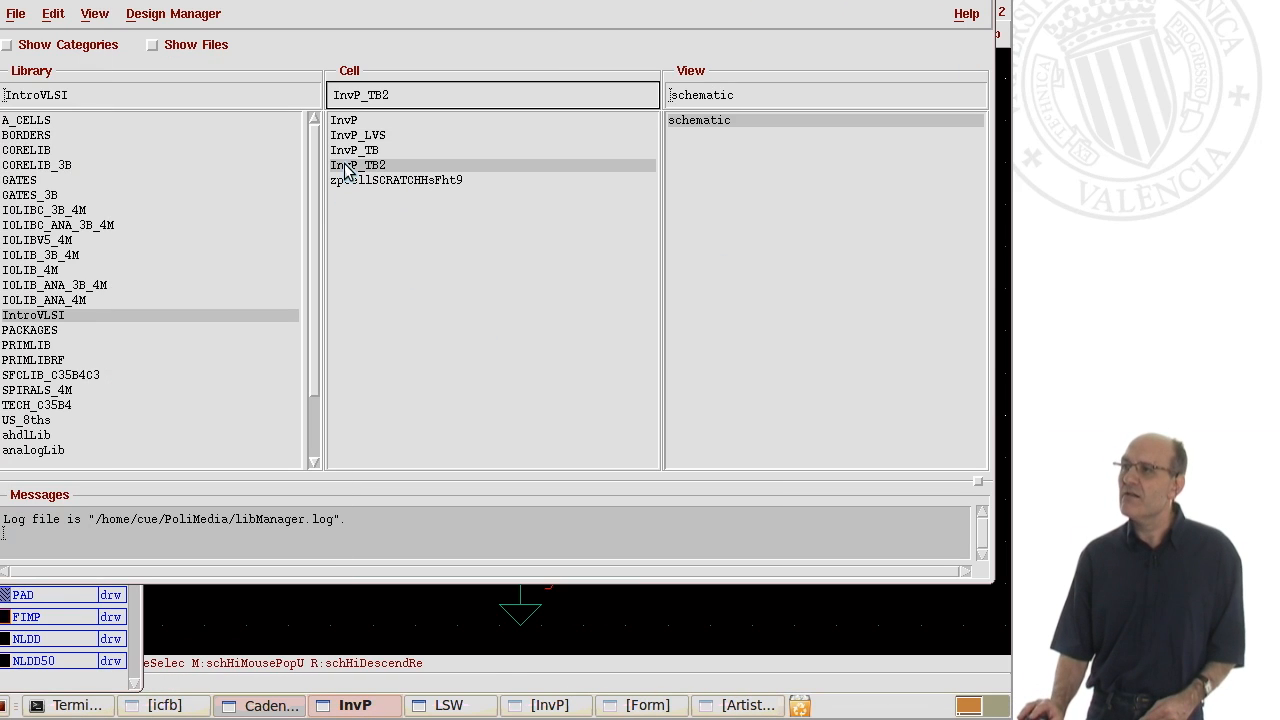
{"action": "right_click", "coordinate": [707, 127]}
{"action": "left_click", "coordinate": [724, 137]}
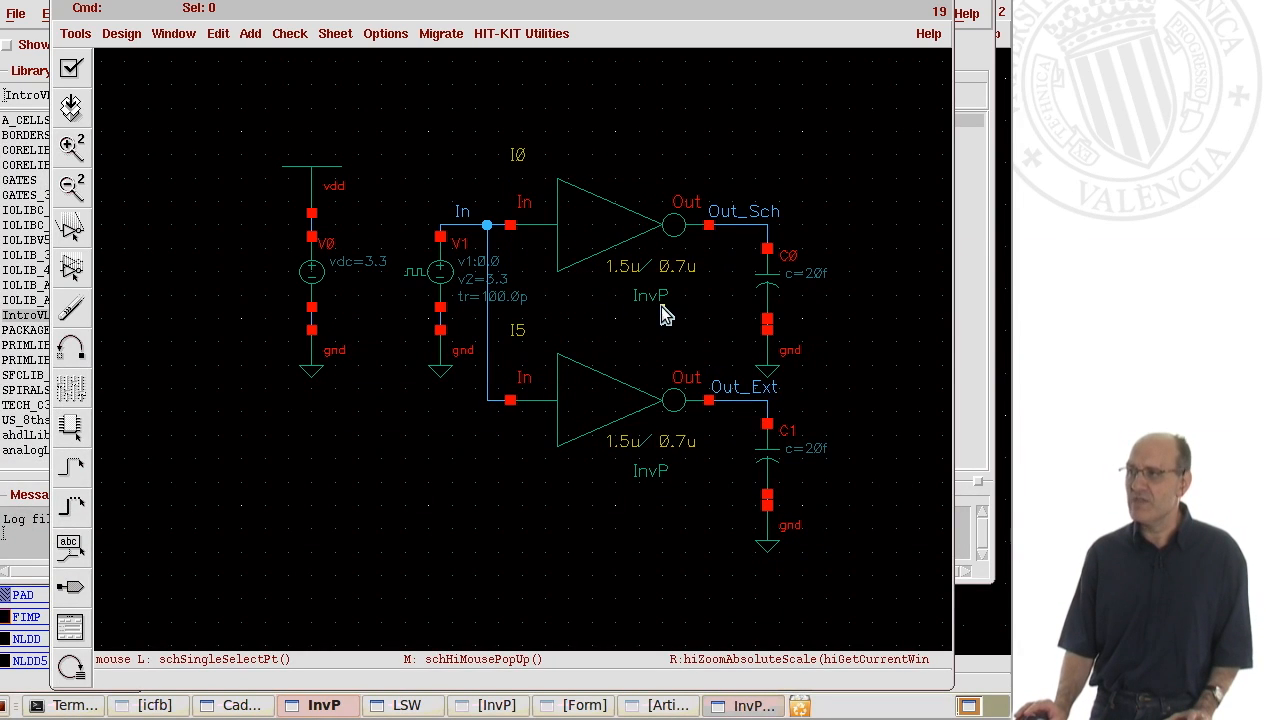
{"action": "right_click", "coordinate": [597, 410]}
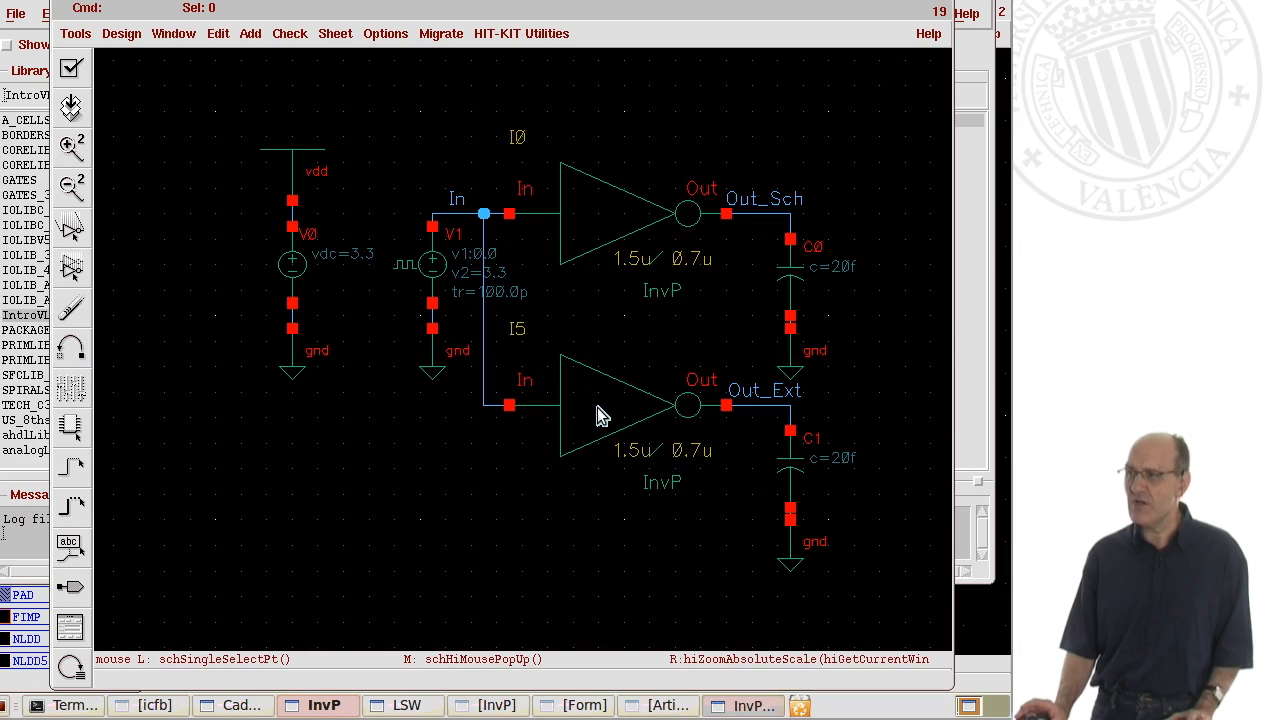
Descend read-only into the inverter instance I5, checking the available views and choosing schematic.
{"action": "left_click", "coordinate": [610, 420]}
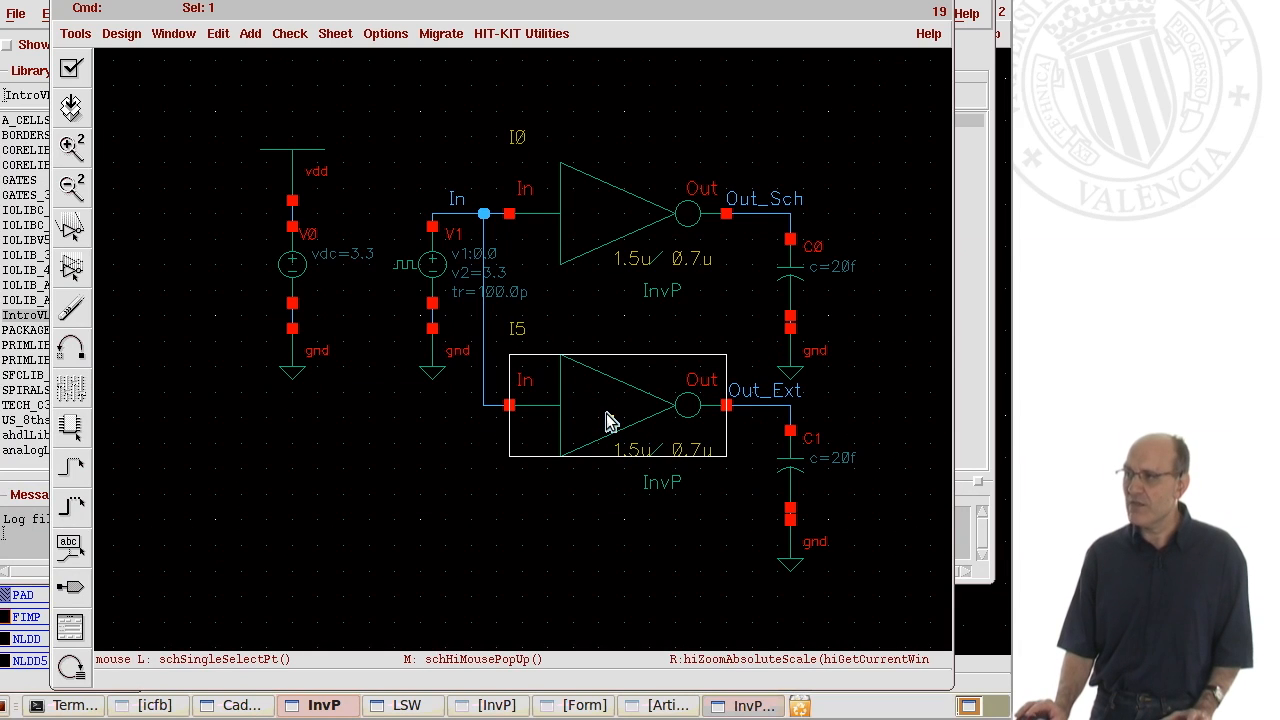
{"action": "key", "text": "ctrl+z"}
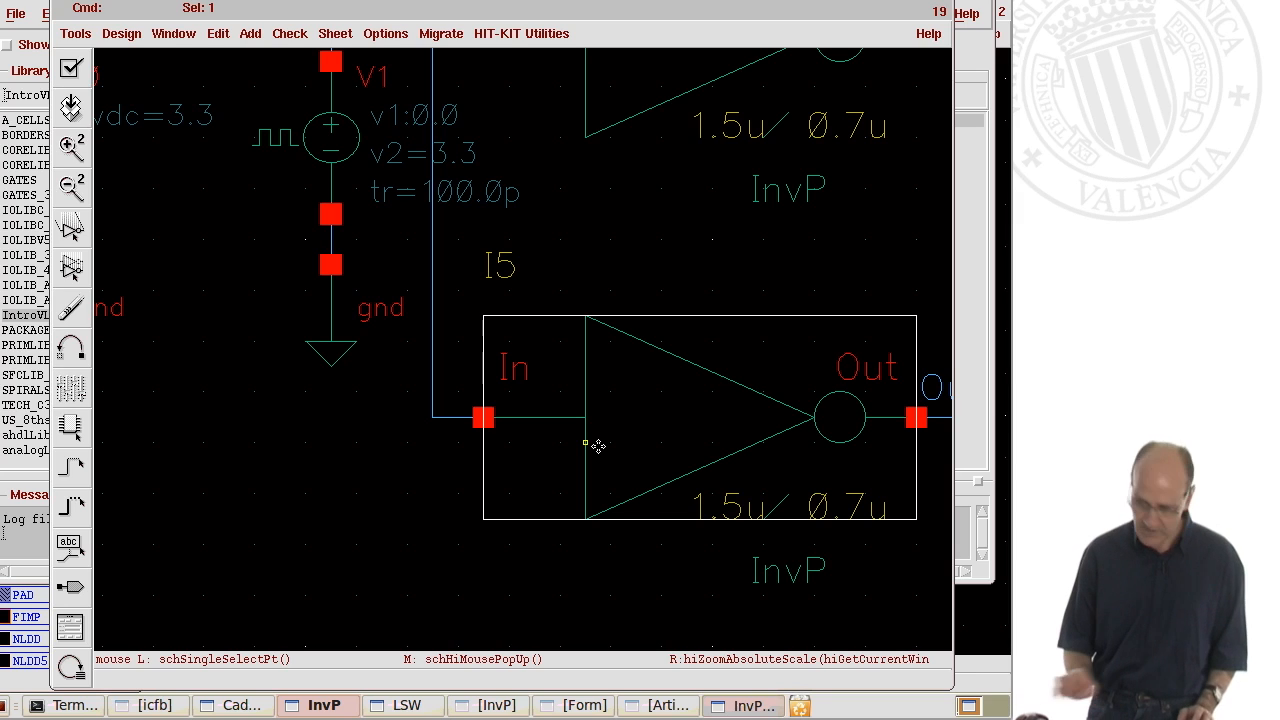
{"action": "middle_click", "coordinate": [651, 466]}
{"action": "middle_click", "coordinate": [651, 465]}
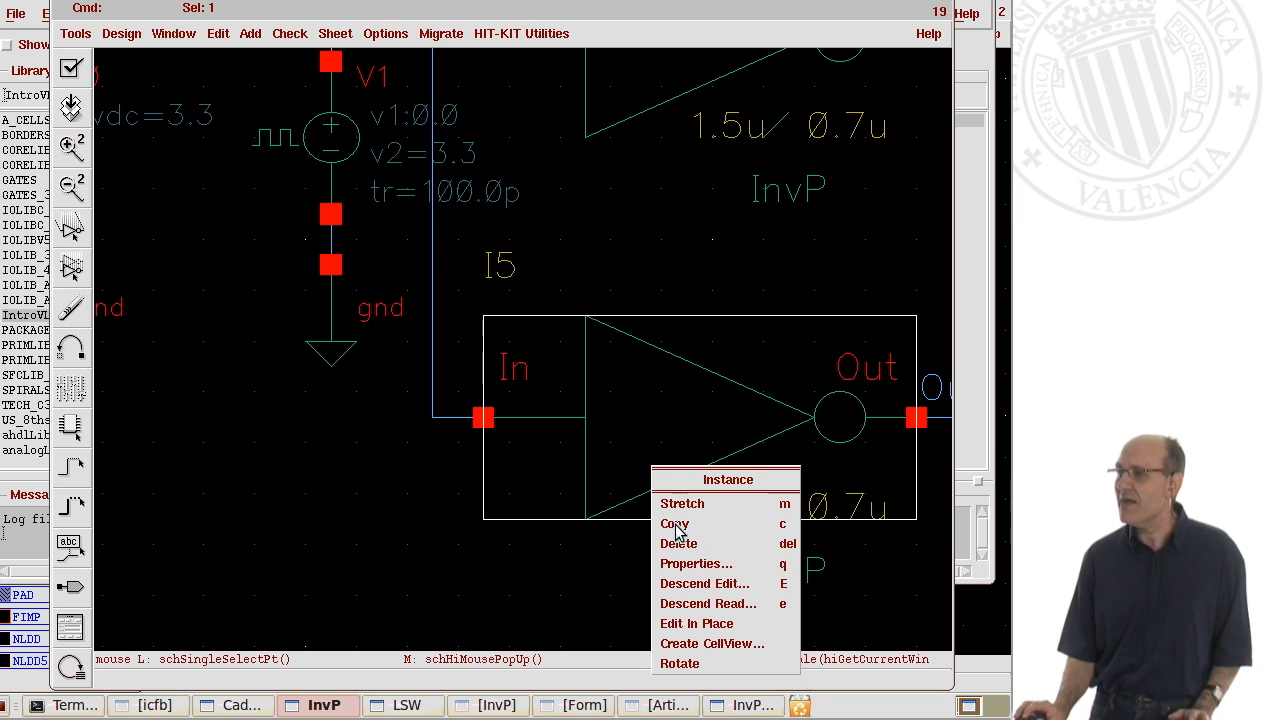
{"action": "left_click", "coordinate": [692, 603]}
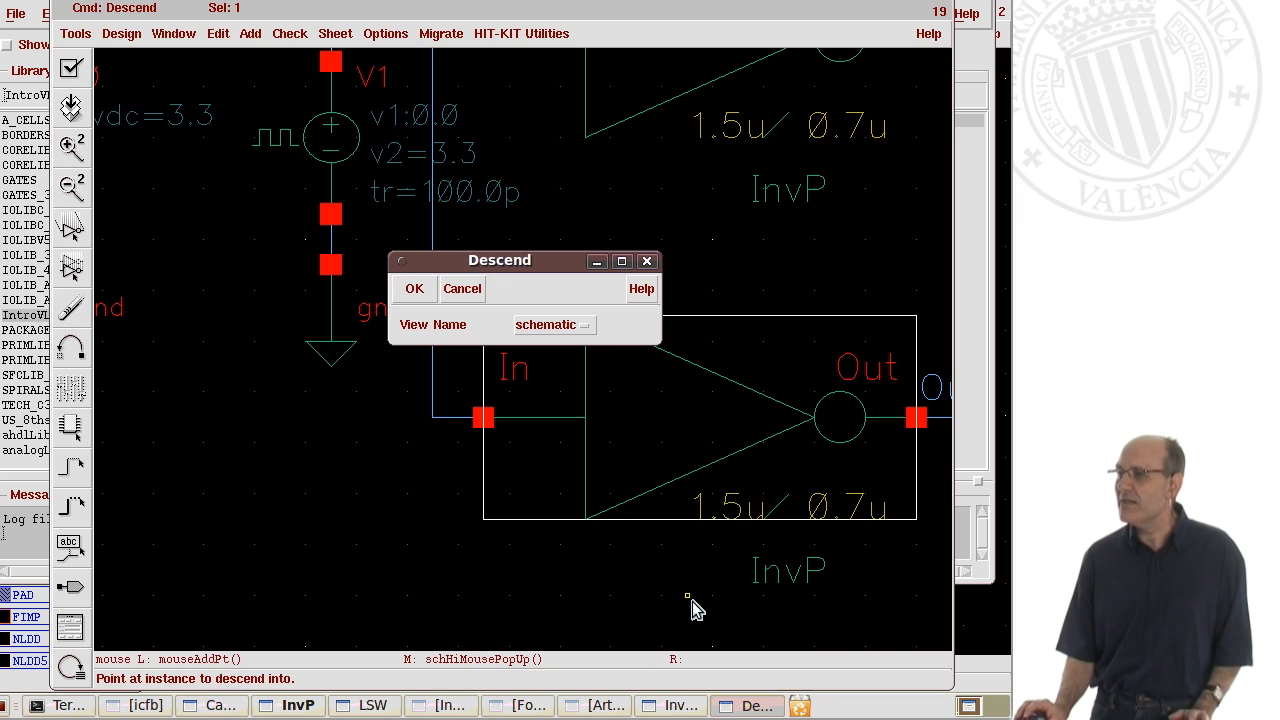
{"action": "left_click", "coordinate": [587, 335]}
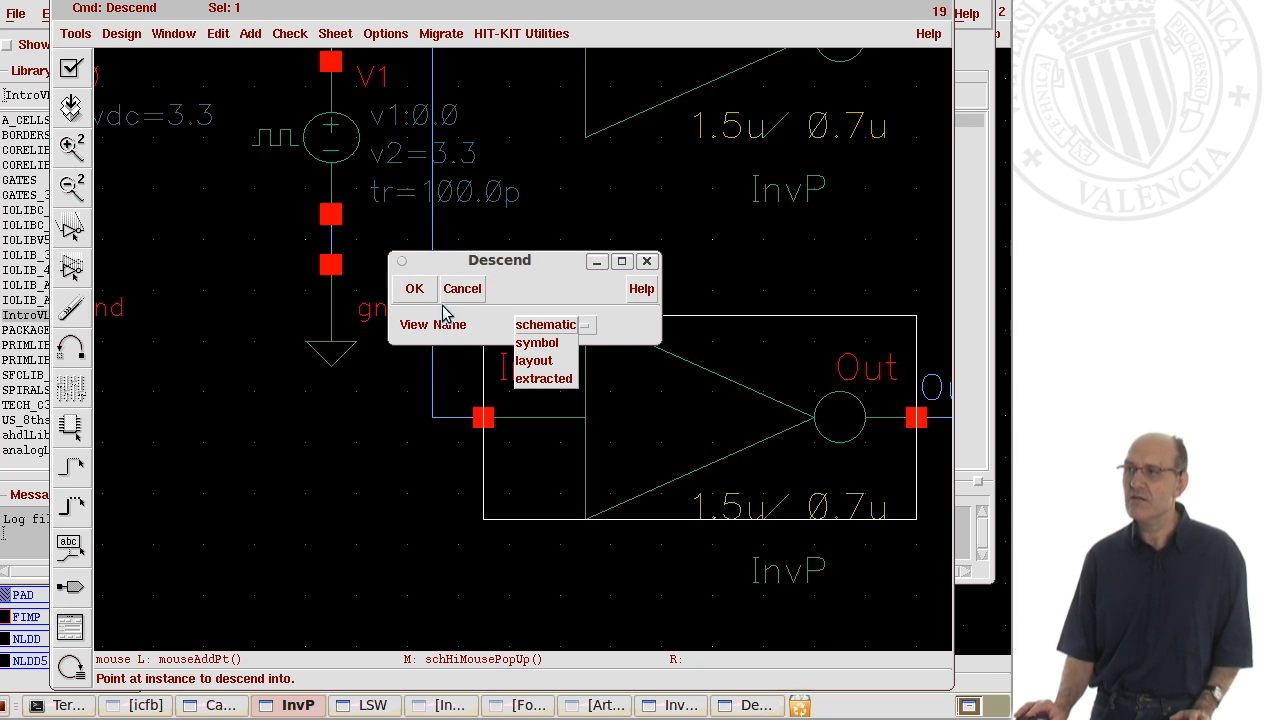
{"action": "left_click", "coordinate": [414, 288]}
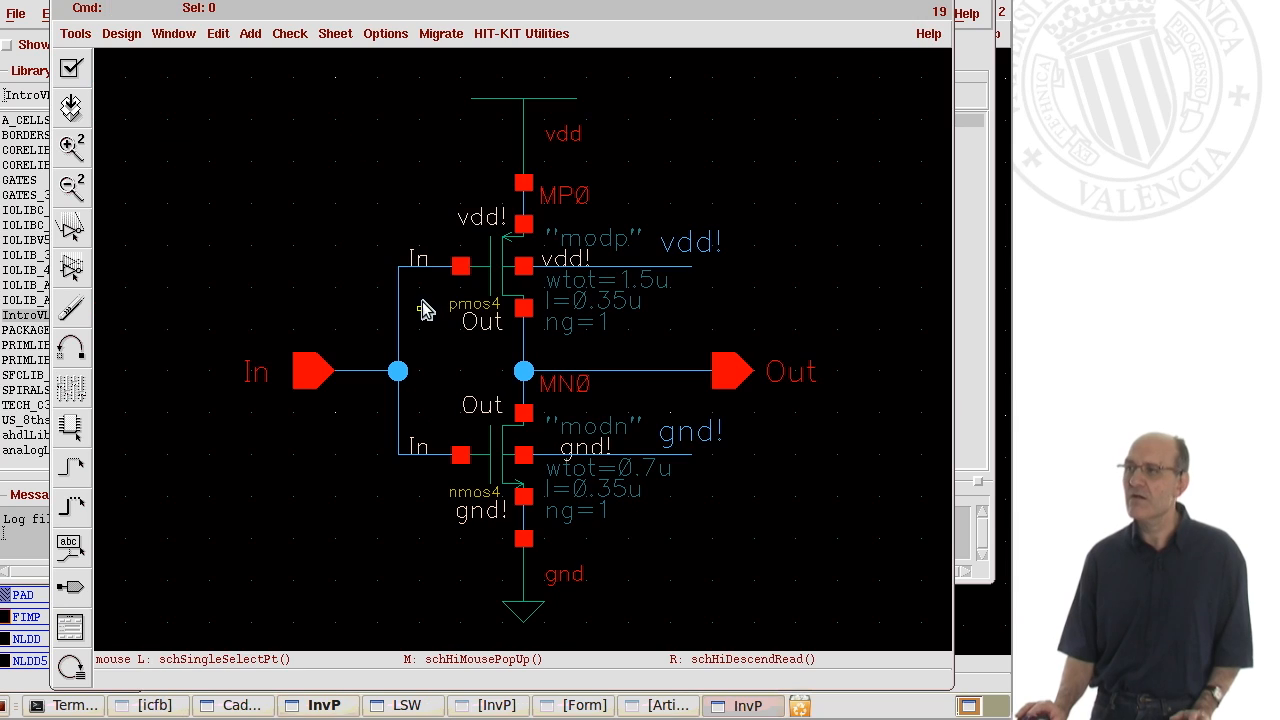
Return from the inverter to the top level of the InvP_TB2 schematic and fit it to the window.
{"action": "left_click", "coordinate": [115, 36]}
{"action": "mouse_move", "coordinate": [139, 115]}
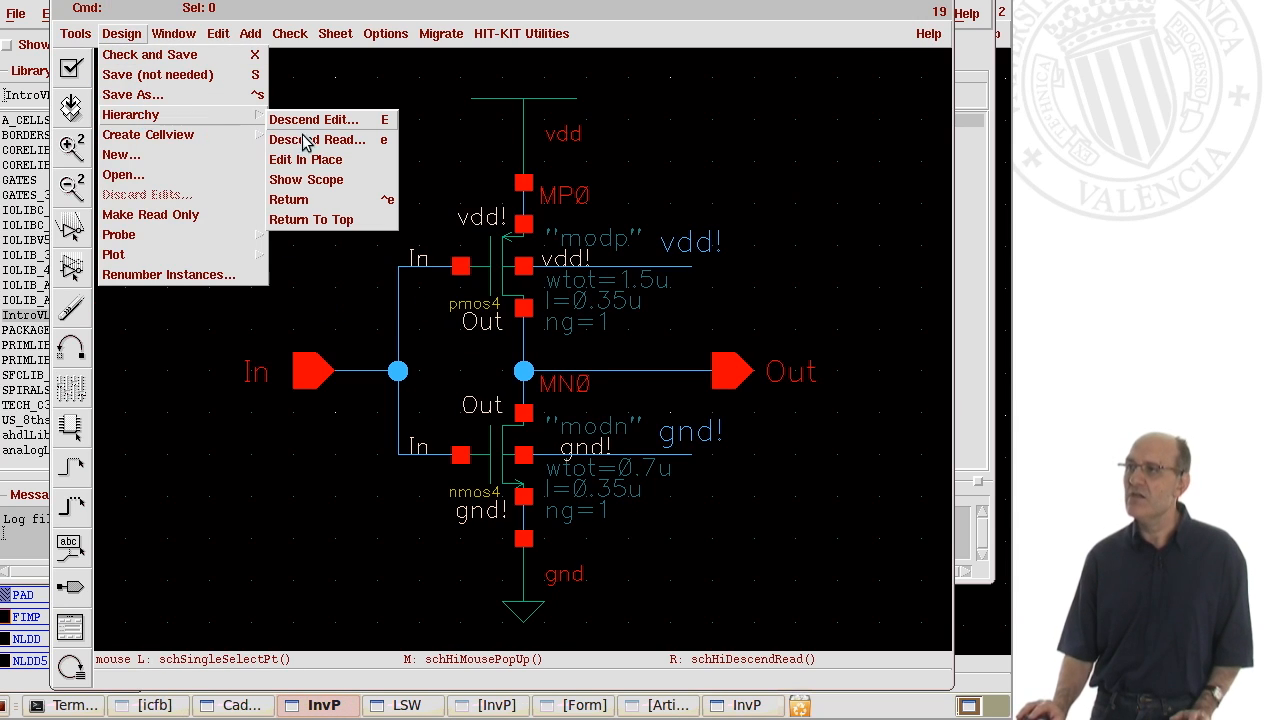
{"action": "left_click", "coordinate": [313, 220]}
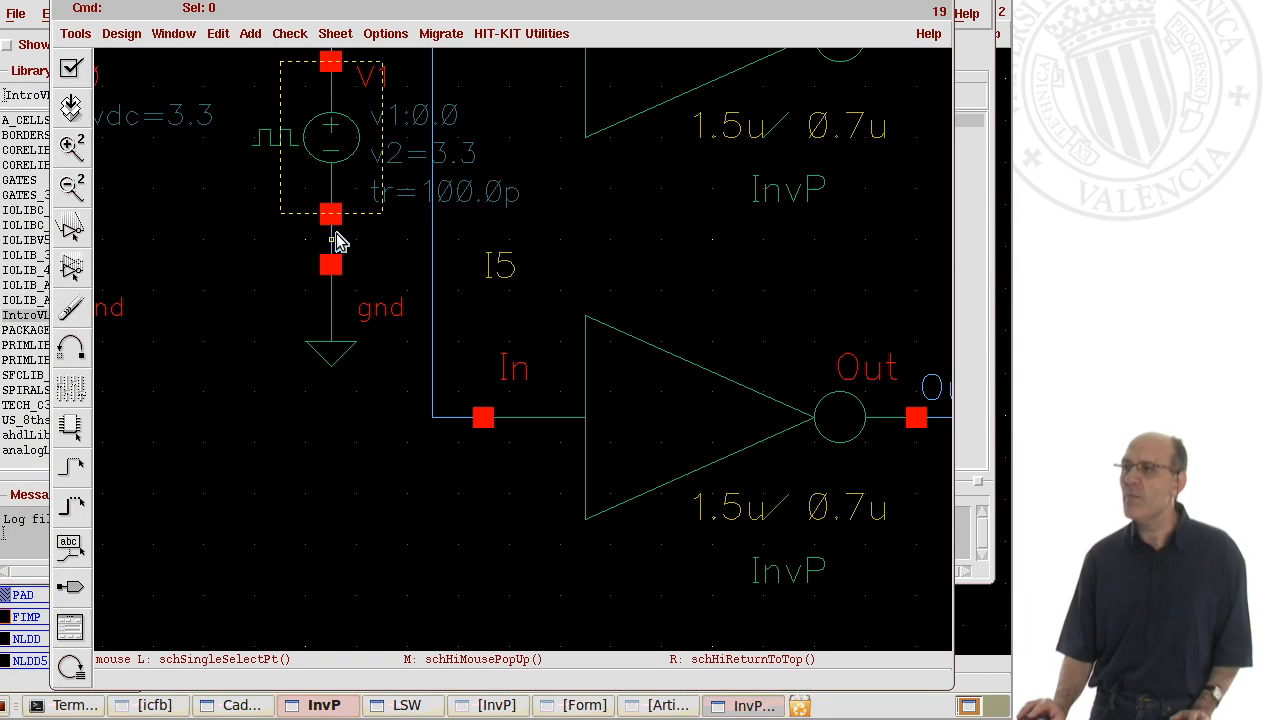
{"action": "key", "text": "f"}
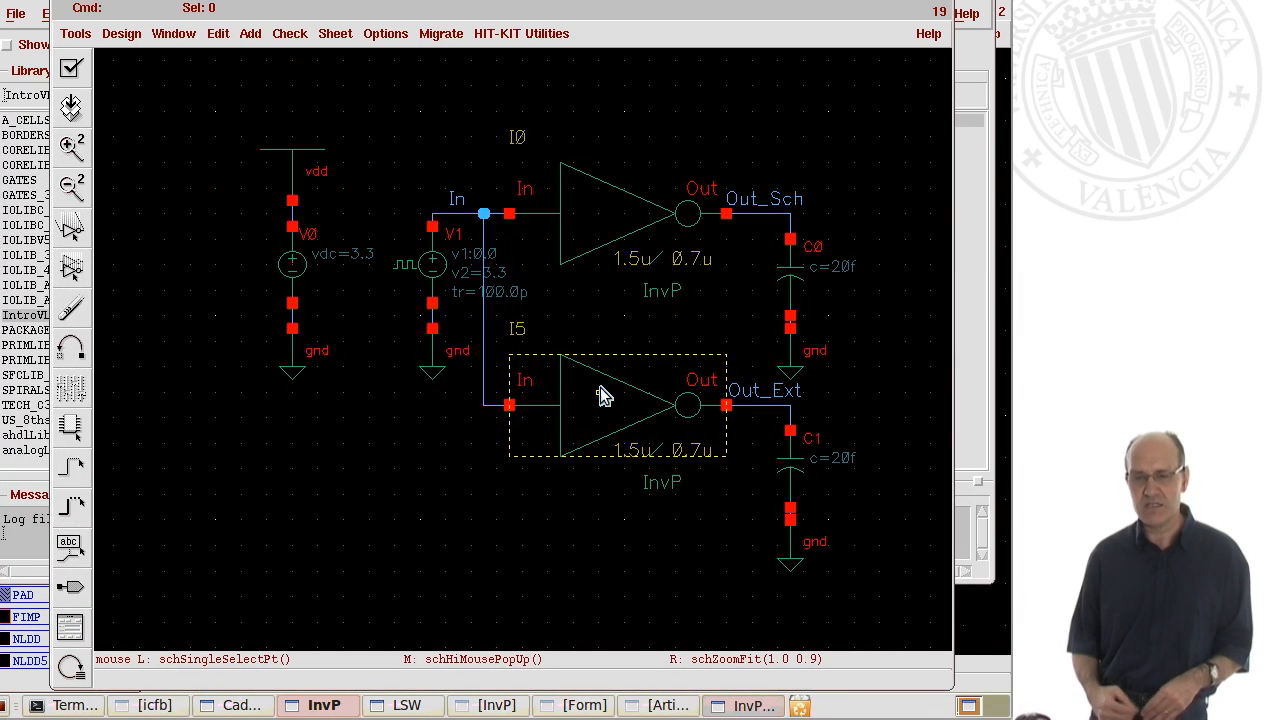
{"action": "left_click", "coordinate": [471, 371]}
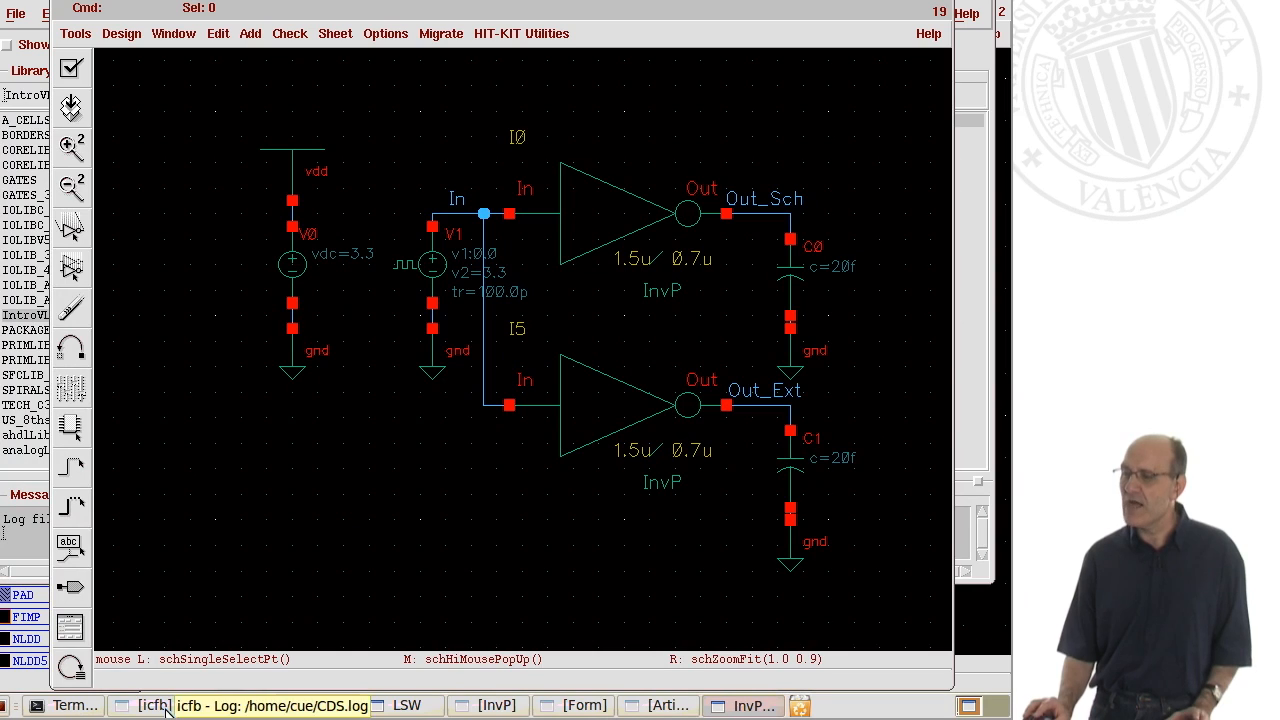
Create a new config cell view for InvP_TB2 in the IntroVLSI library, using the Hierarchy-Editor tool.
{"action": "left_click", "coordinate": [228, 708]}
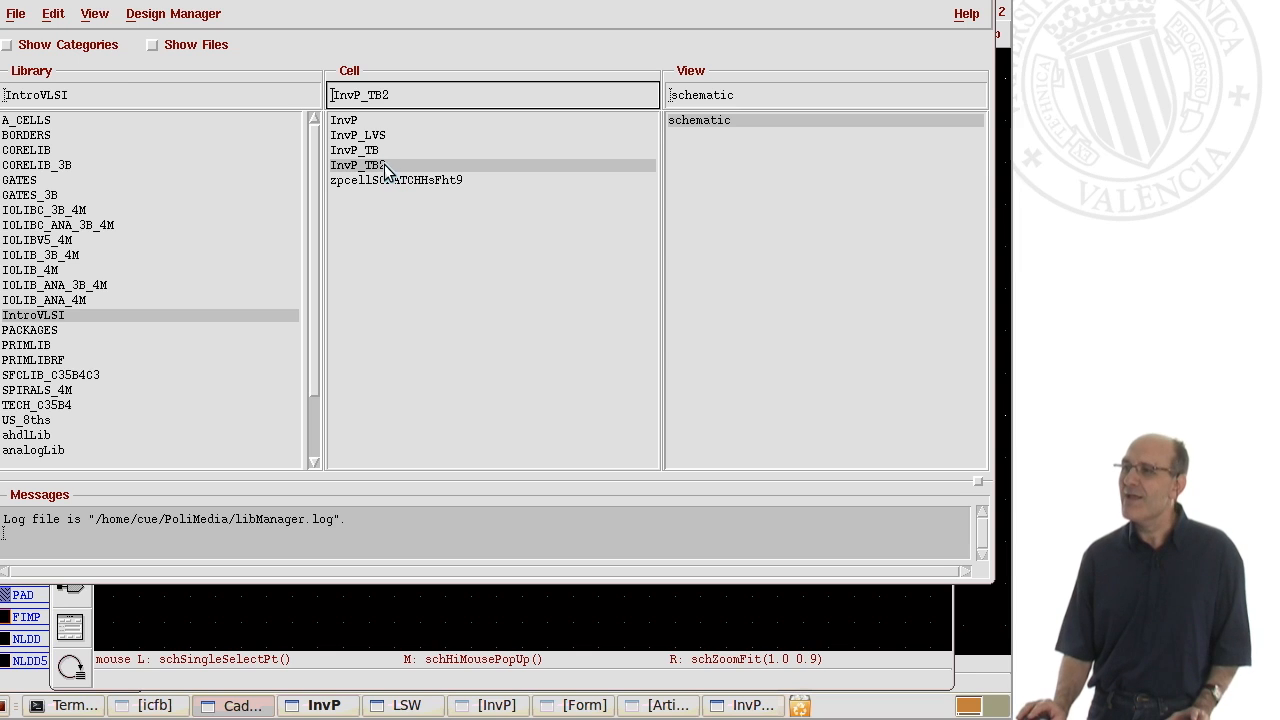
{"action": "left_click", "coordinate": [17, 13]}
{"action": "mouse_move", "coordinate": [50, 40]}
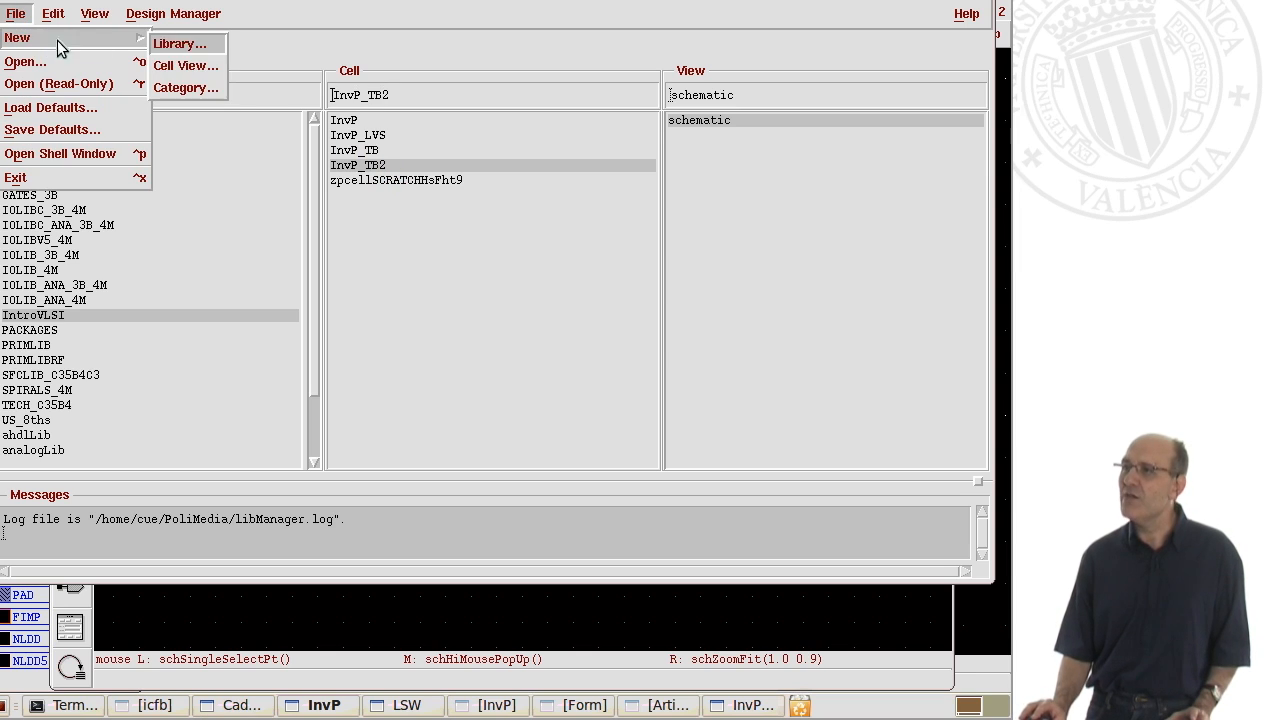
{"action": "left_click", "coordinate": [188, 62]}
{"action": "left_click", "coordinate": [626, 408]}
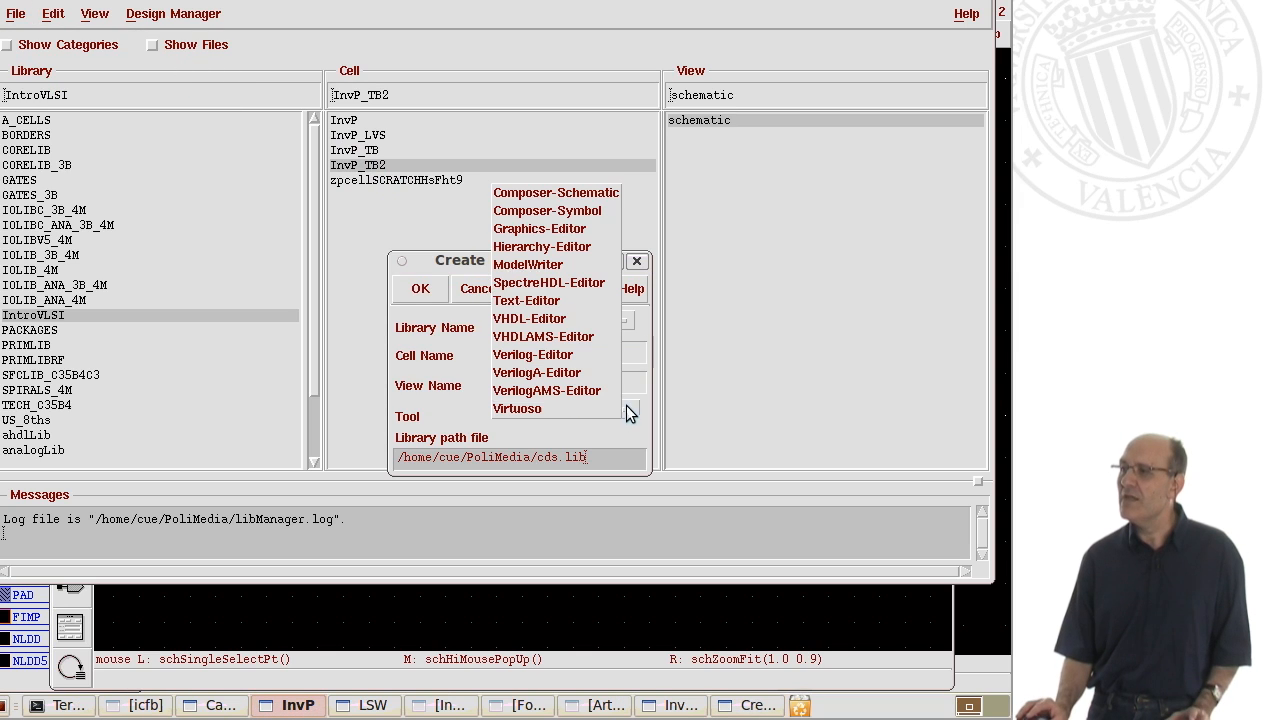
{"action": "left_click", "coordinate": [545, 248]}
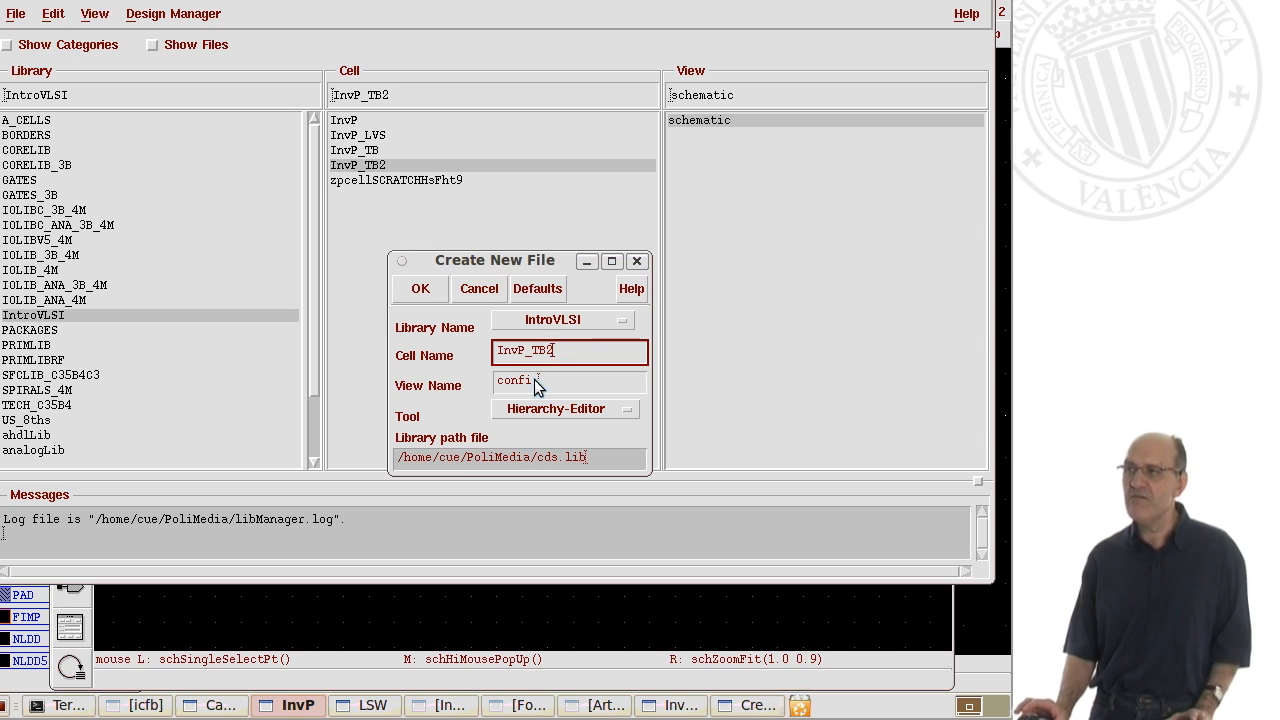
{"action": "left_click", "coordinate": [420, 290]}
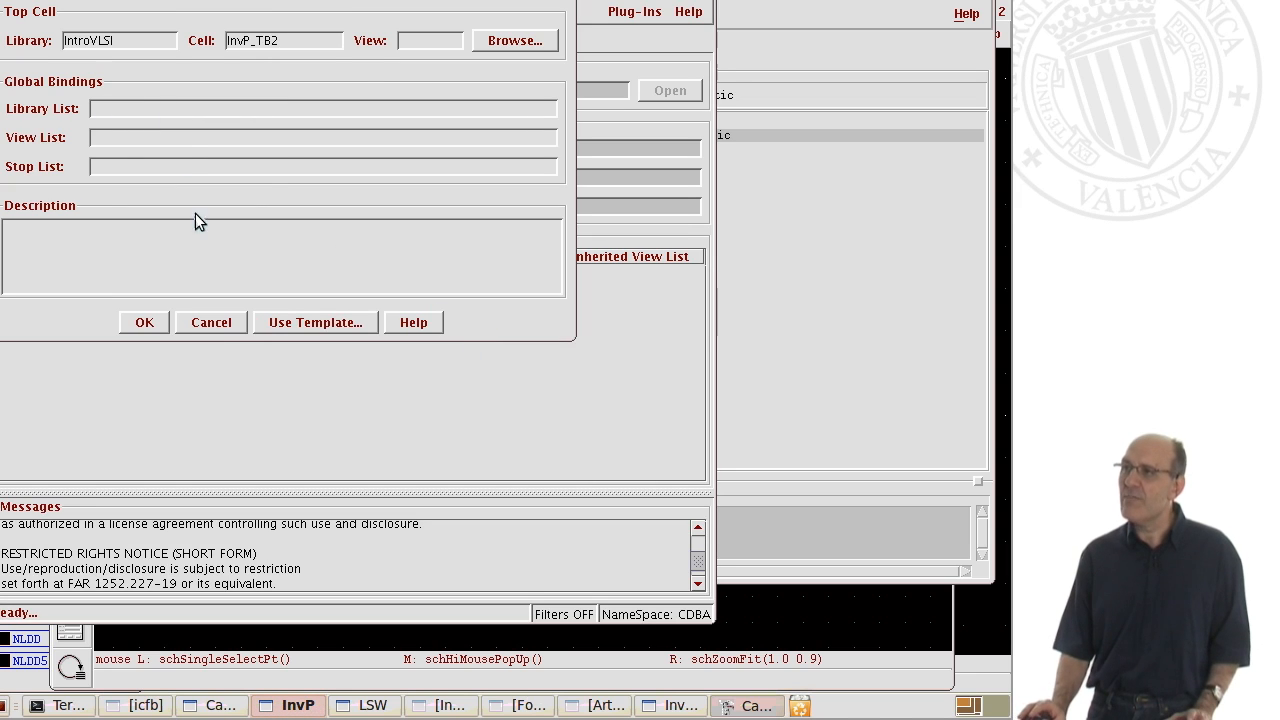
Fill the new configuration from the spectre template and accept it with schematic as the top cell view.
{"action": "left_click_drag", "start_coordinate": [425, 0], "coordinate": [513, 0]}
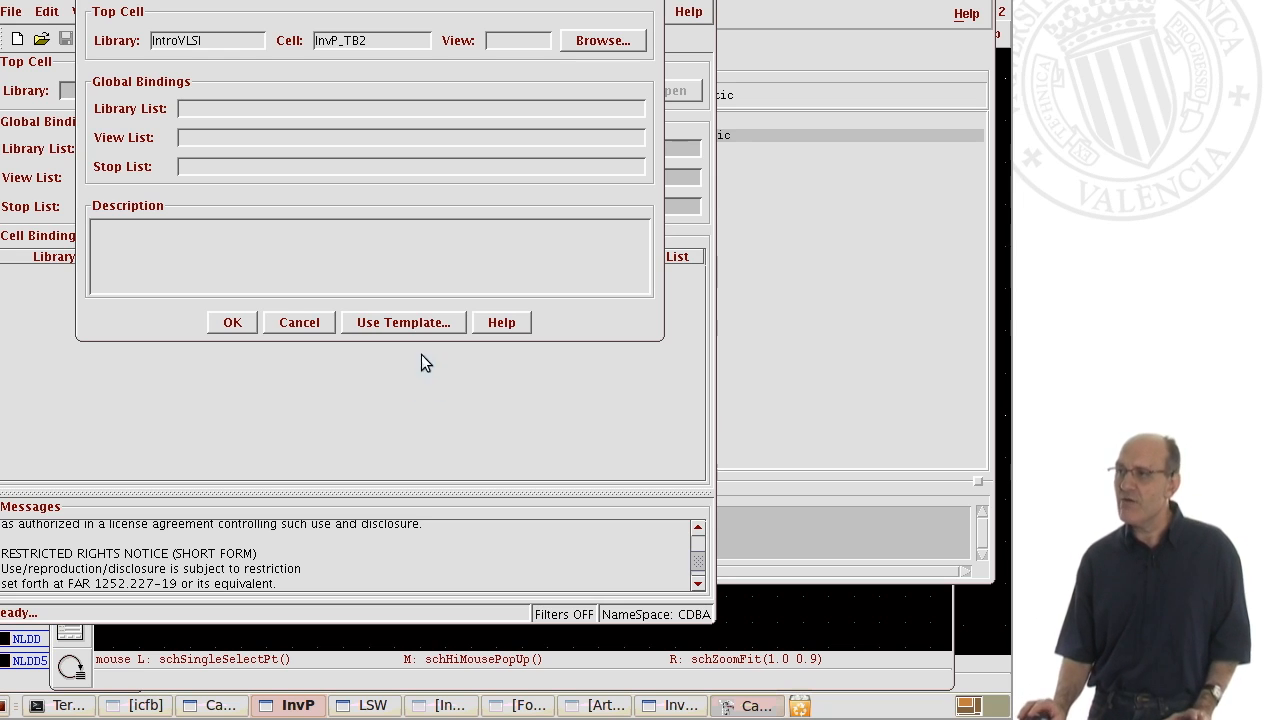
{"action": "left_click", "coordinate": [412, 326]}
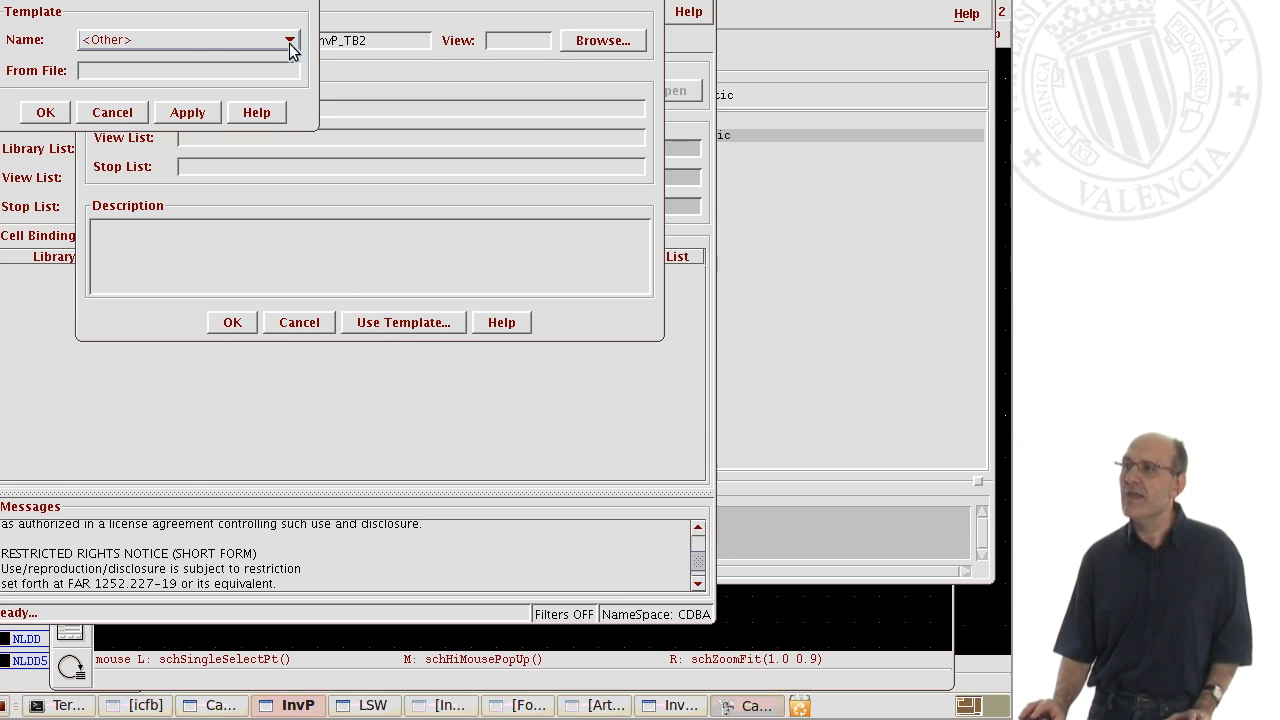
{"action": "left_click", "coordinate": [289, 44]}
{"action": "left_click", "coordinate": [138, 84]}
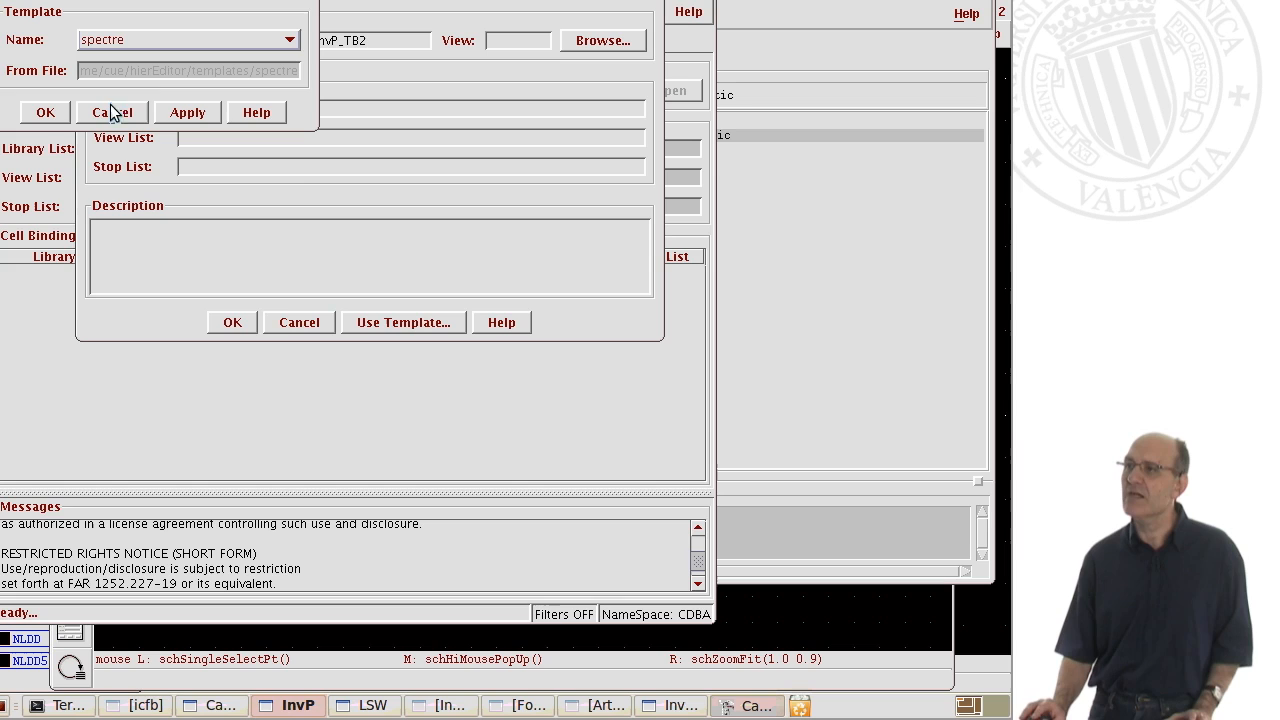
{"action": "left_click", "coordinate": [46, 113]}
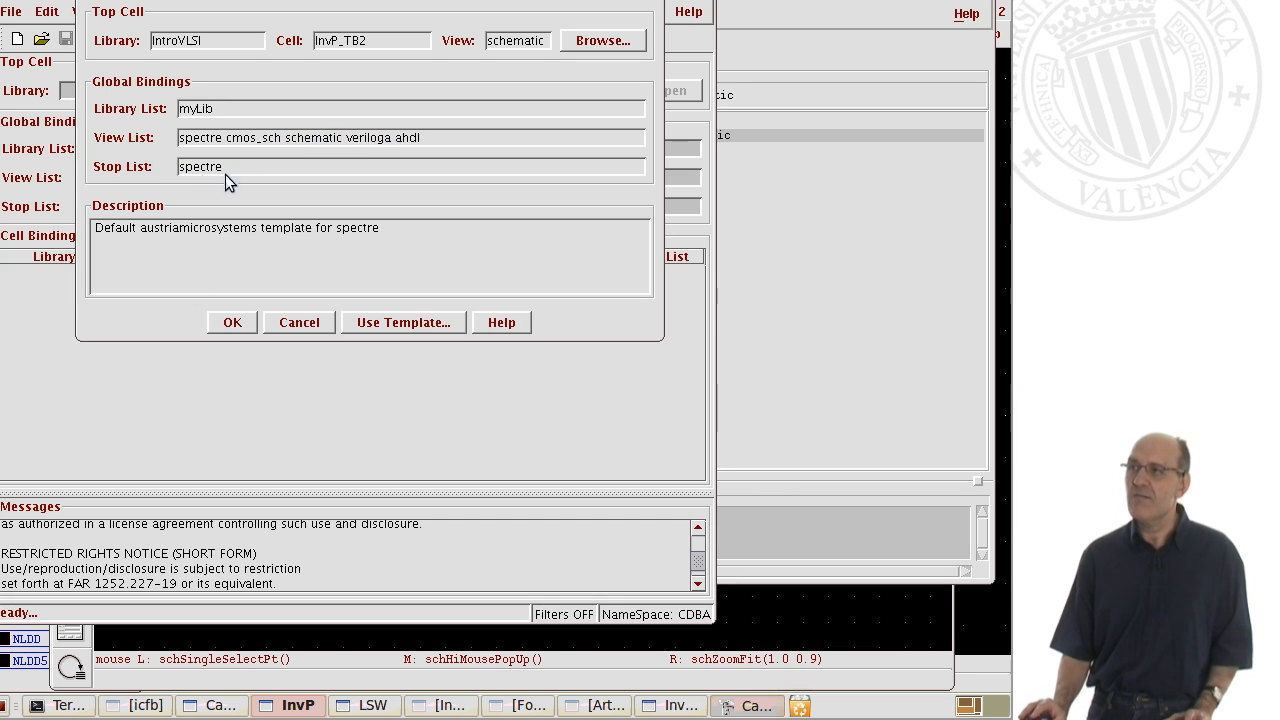
{"action": "left_click", "coordinate": [229, 330]}
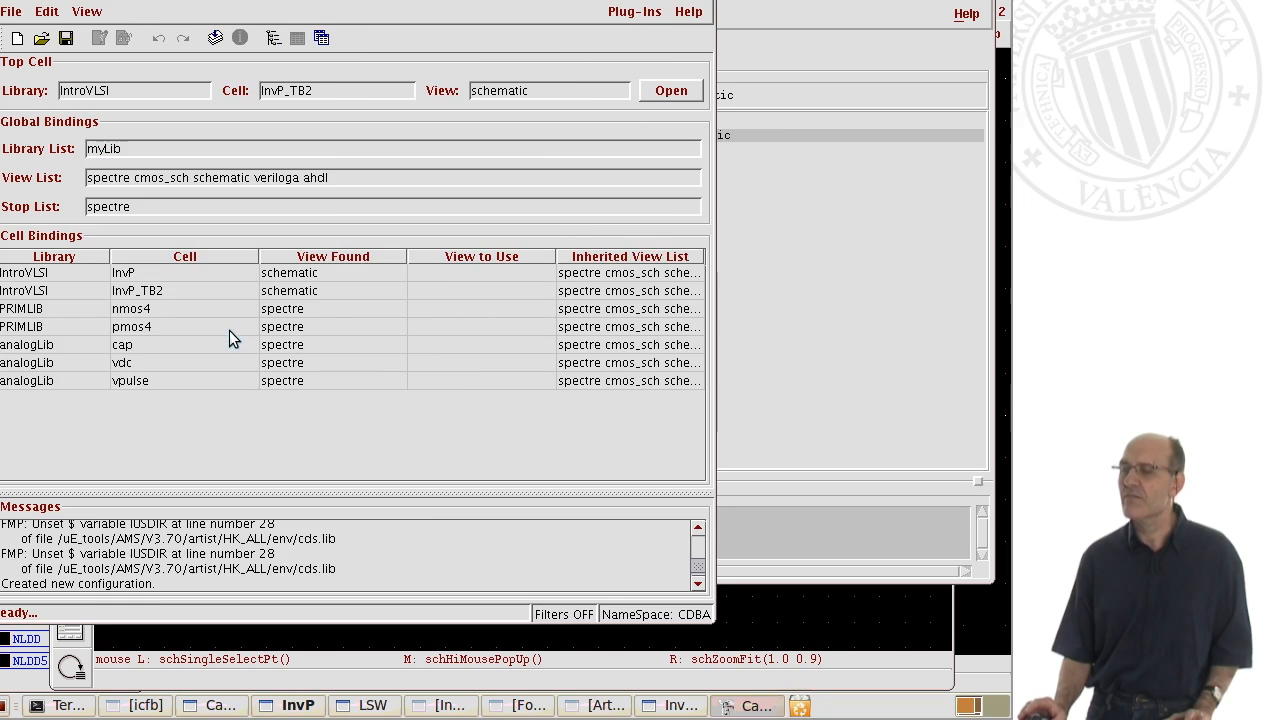
Show the configuration as an instance tree and set the view of inverter instance I5 to extracted.
{"action": "left_click_drag", "start_coordinate": [573, 0], "coordinate": [624, 0]}
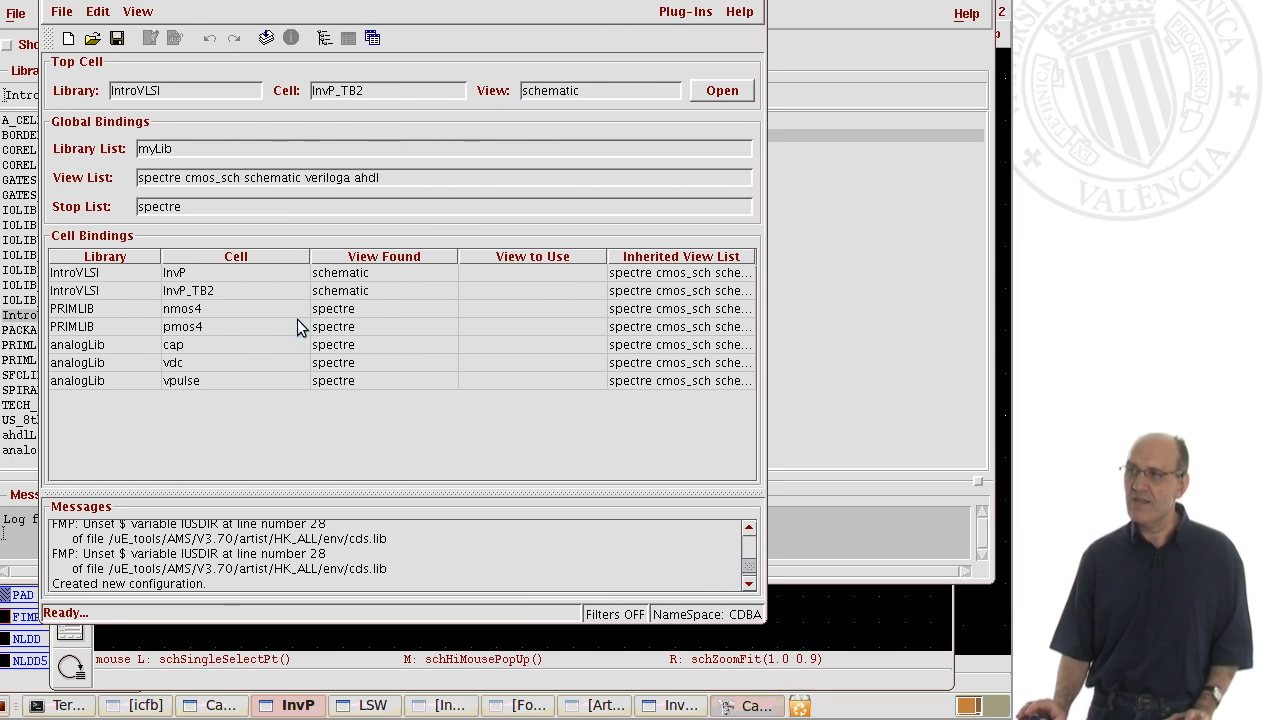
{"action": "left_click", "coordinate": [138, 11]}
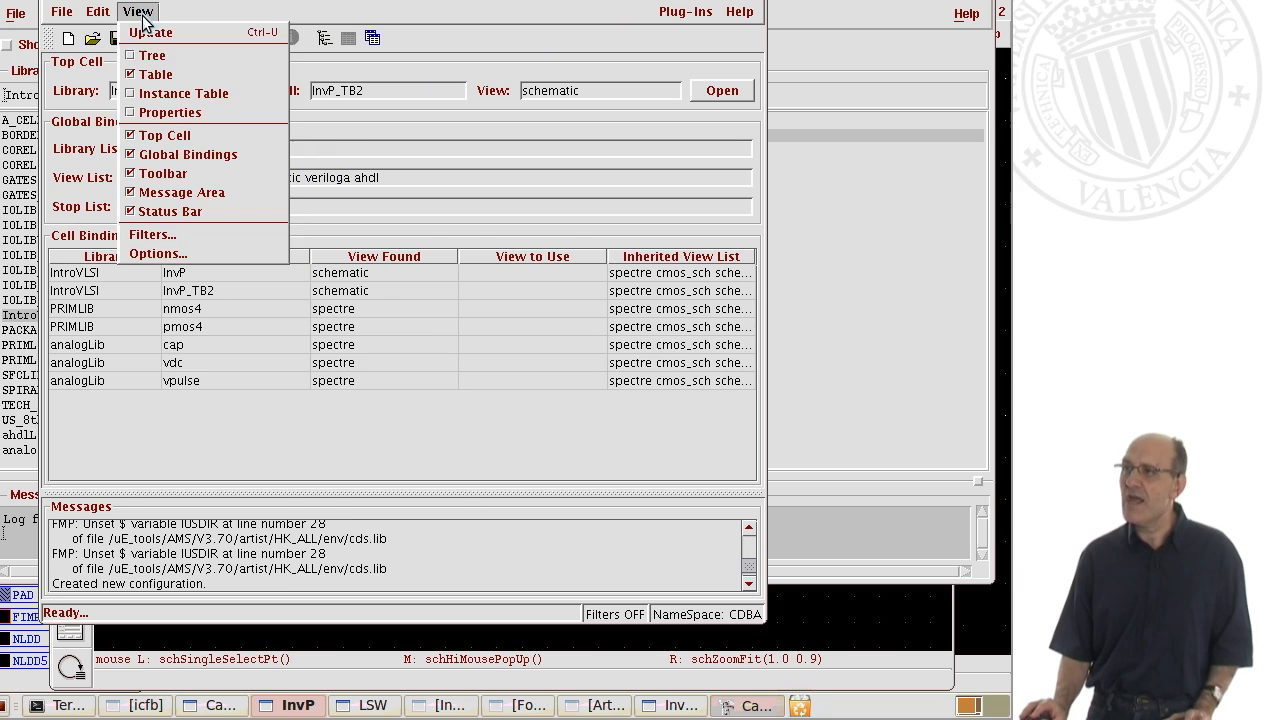
{"action": "left_click", "coordinate": [132, 52]}
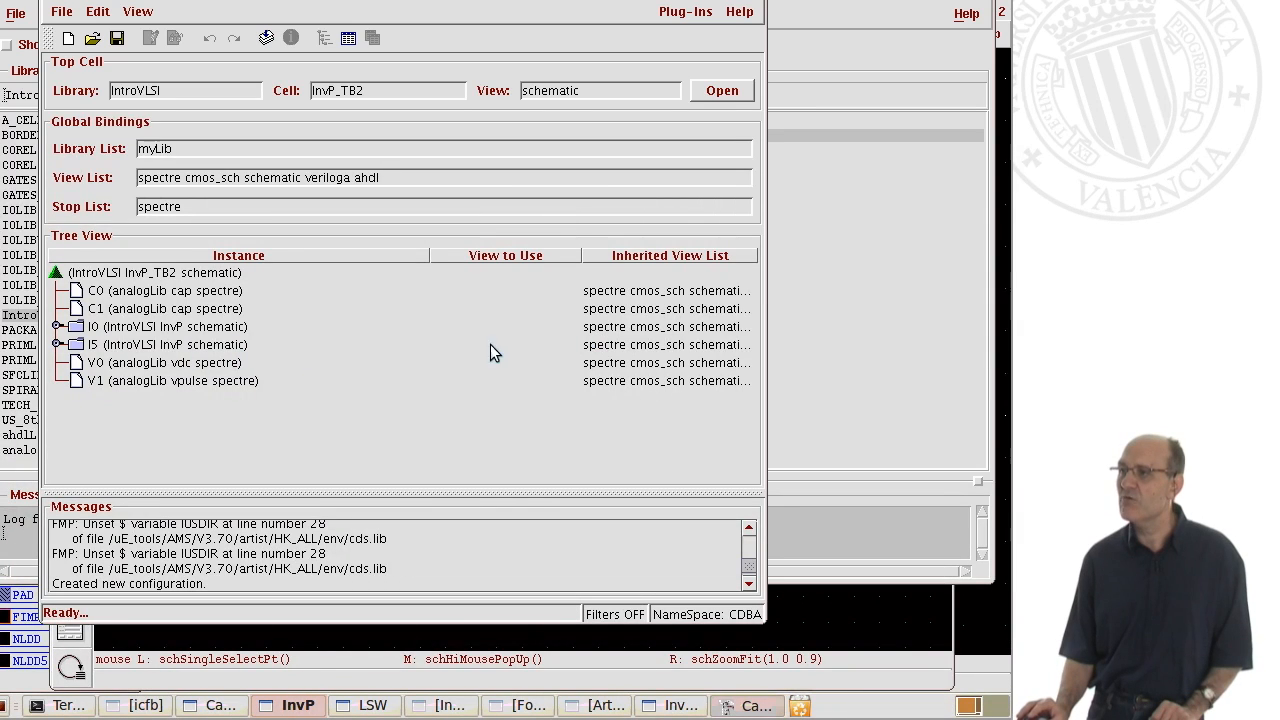
{"action": "left_click", "coordinate": [588, 348]}
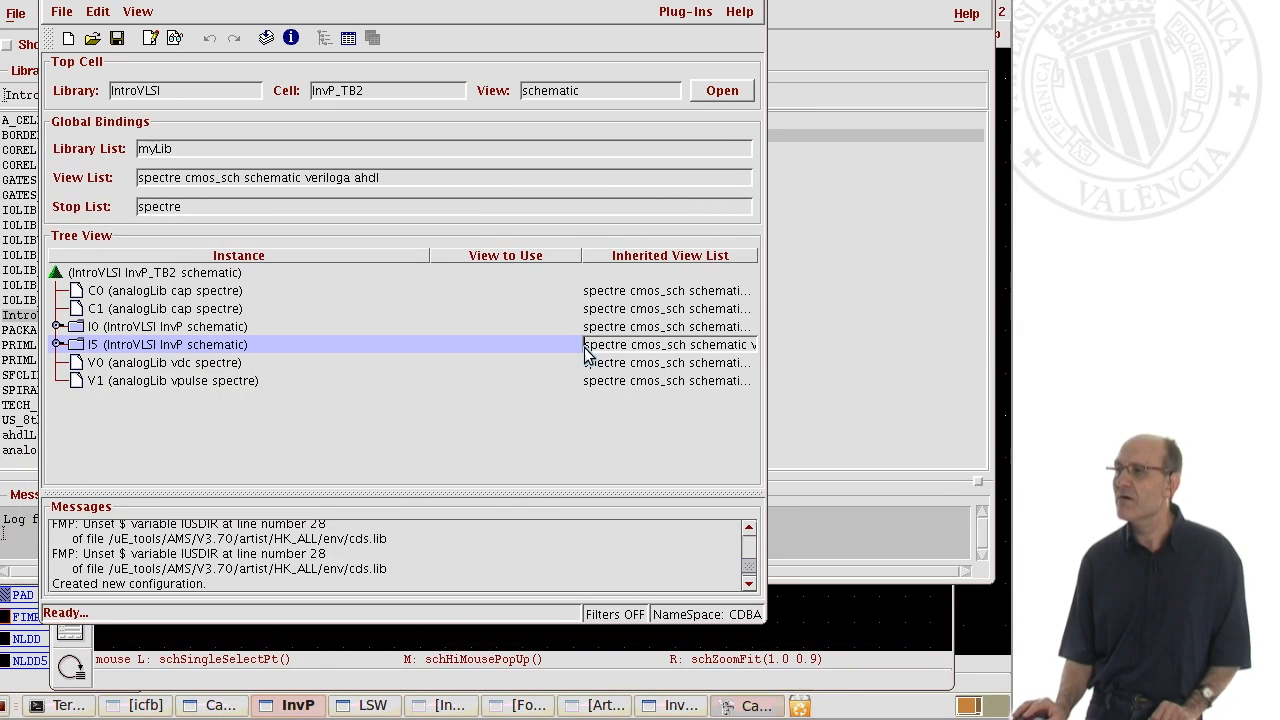
{"action": "right_click", "coordinate": [510, 345]}
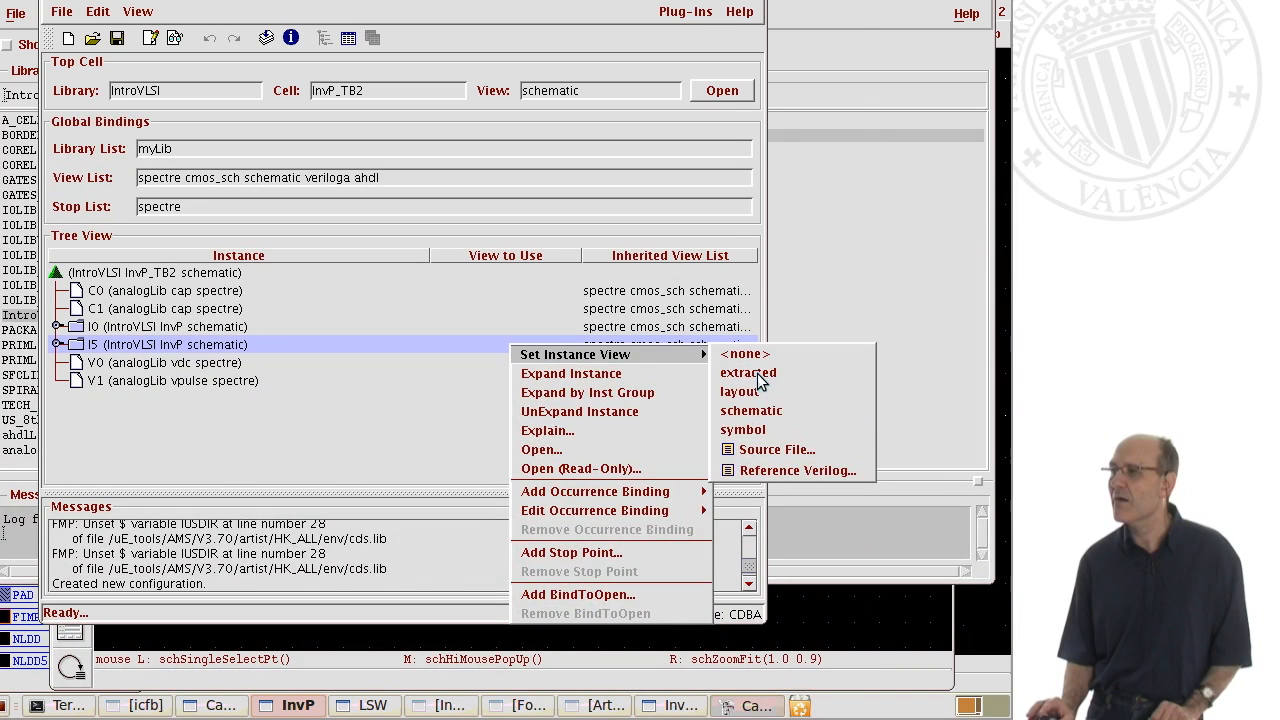
{"action": "left_click", "coordinate": [750, 375]}
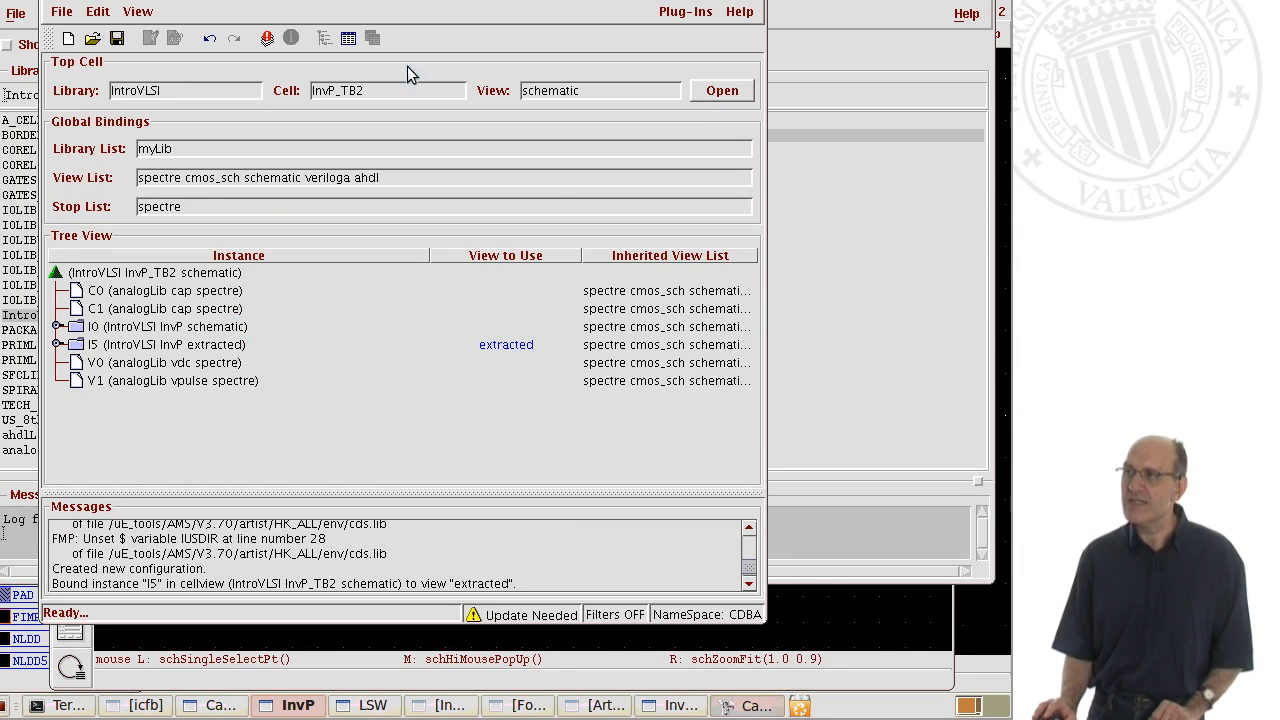
Update the hierarchy, saving the InvP_TB2 config, and clear the Hierarchy Editor, Library Manager and test bench schematic windows.
{"action": "left_click", "coordinate": [267, 39]}
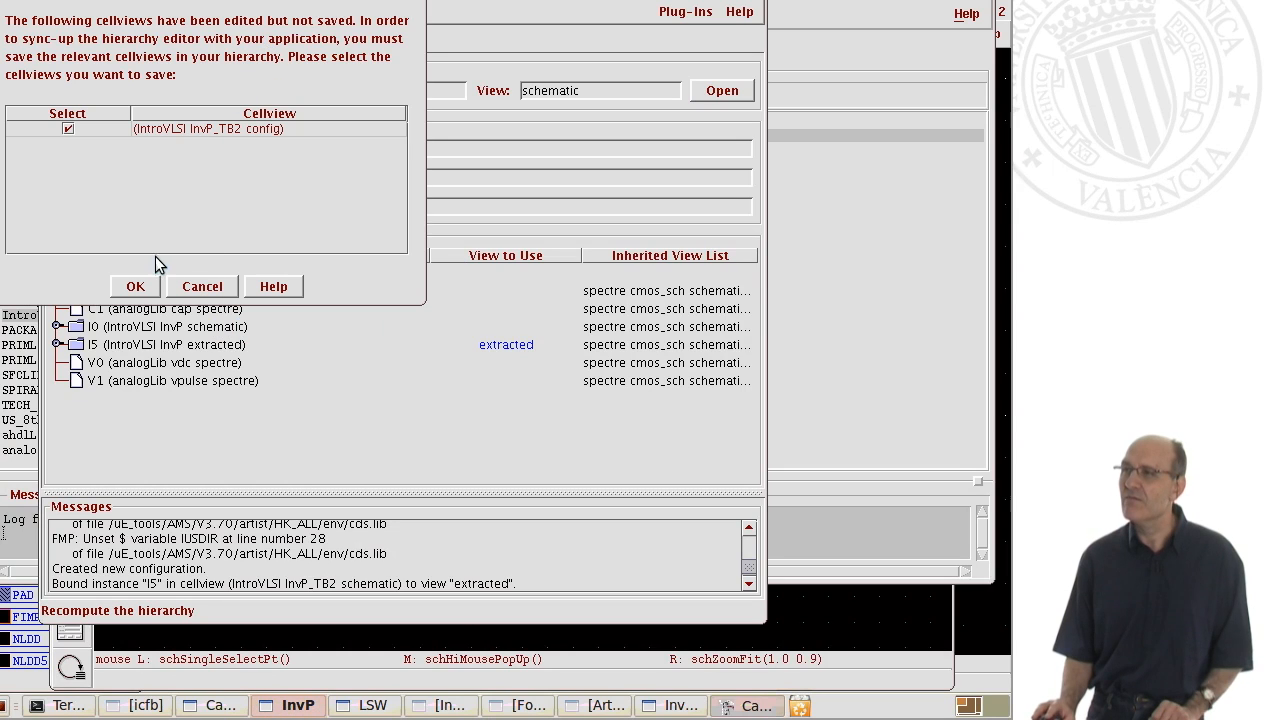
{"action": "left_click", "coordinate": [136, 288]}
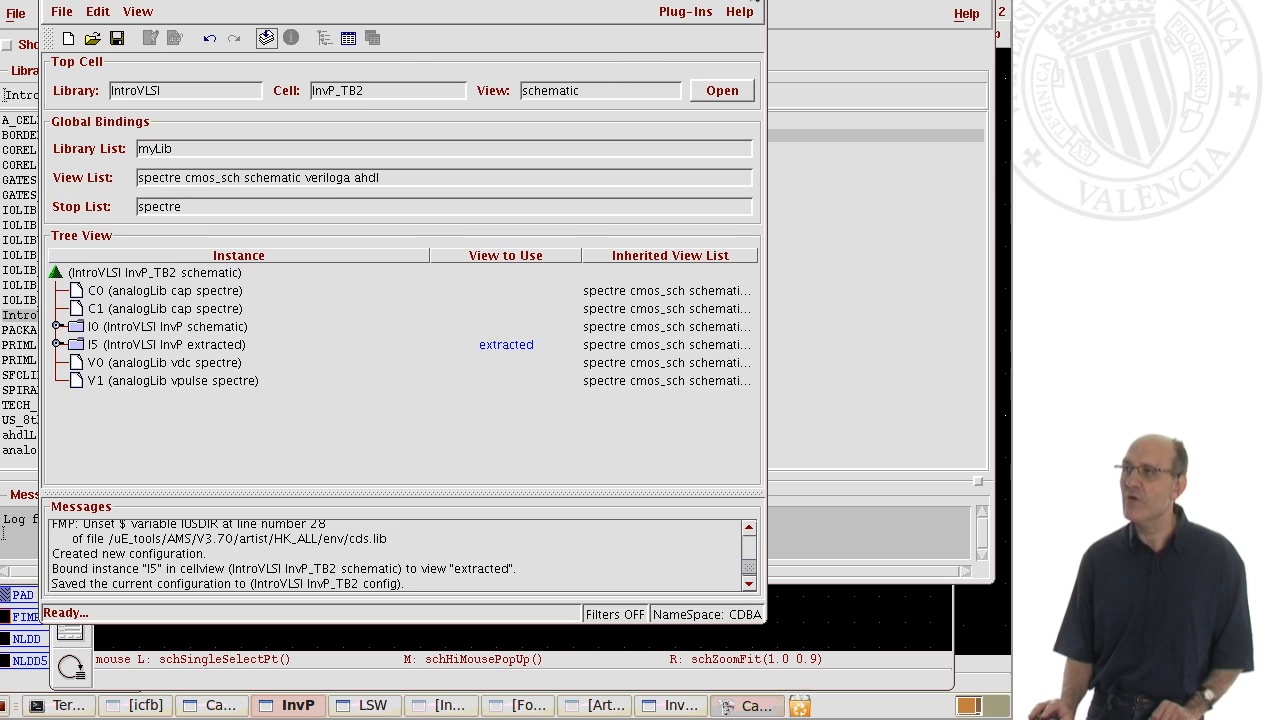
{"action": "left_click", "coordinate": [757, 4]}
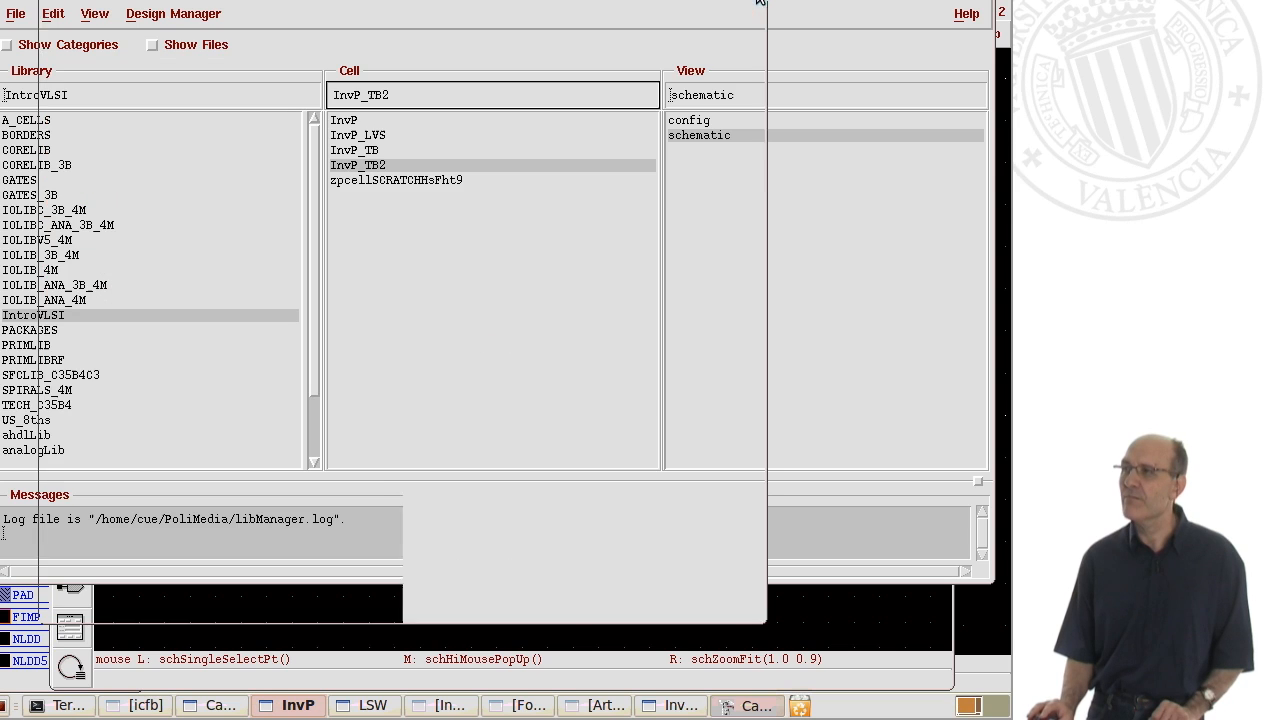
{"action": "left_click", "coordinate": [935, 2]}
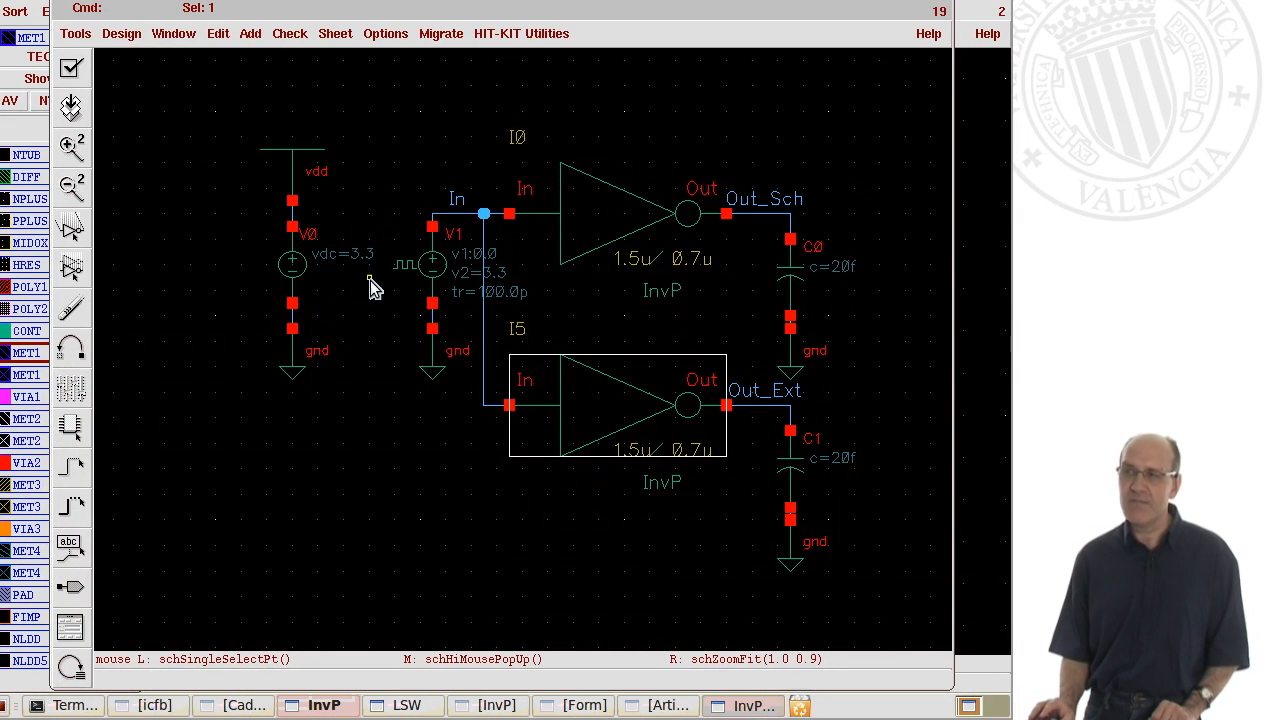
{"action": "left_click", "coordinate": [943, 3]}
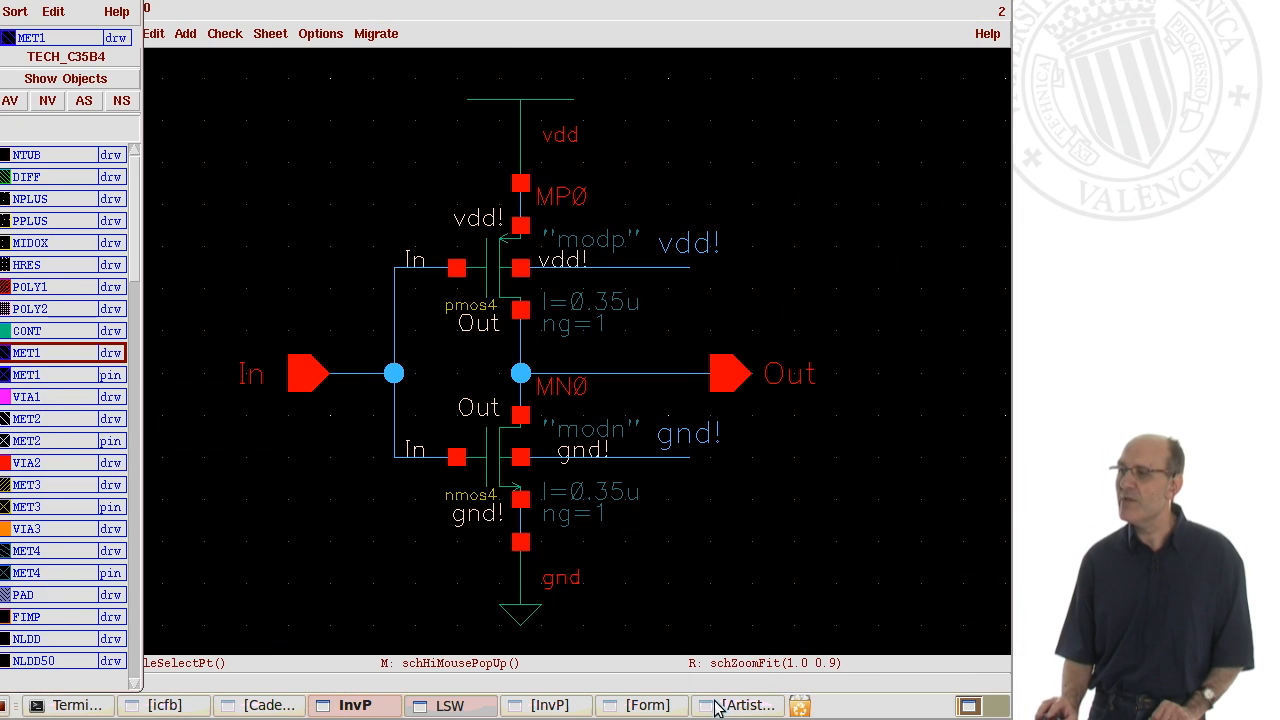
Open the config view of InvP_TB2 from the Library Manager, with only the top schematic view opened for editing.
{"action": "left_click", "coordinate": [265, 706]}
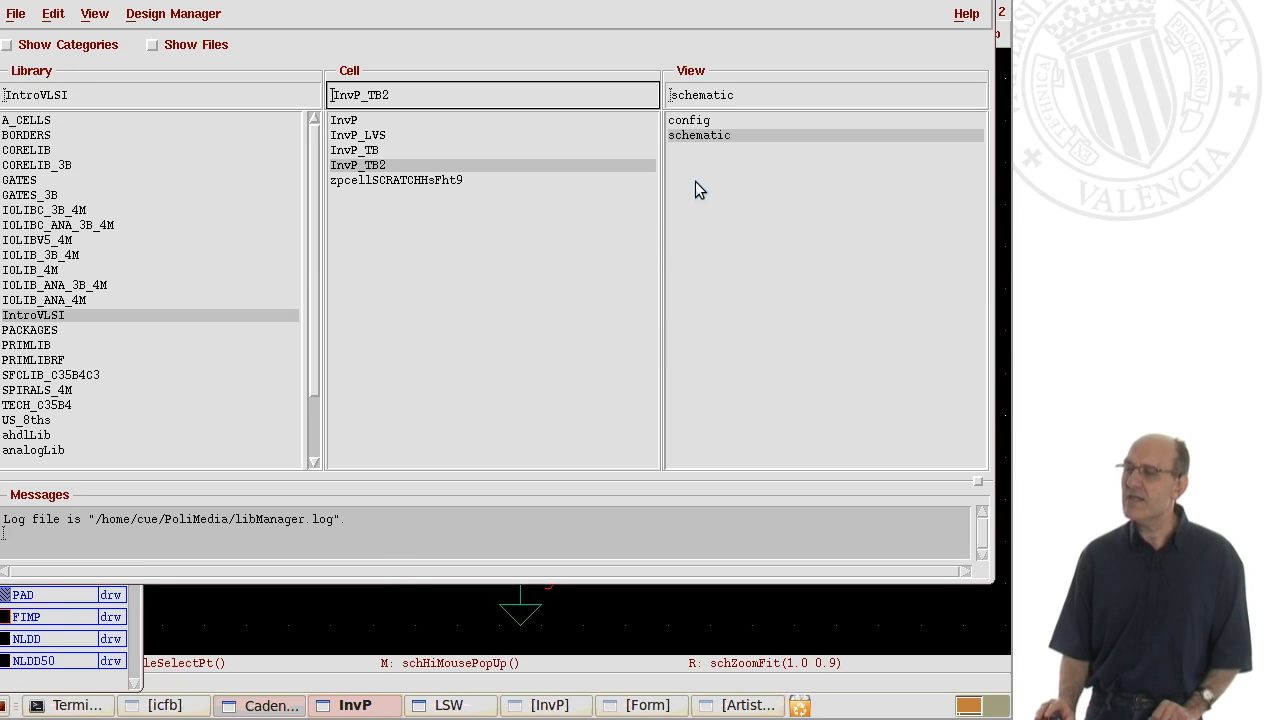
{"action": "left_click", "coordinate": [695, 124]}
{"action": "right_click", "coordinate": [697, 133]}
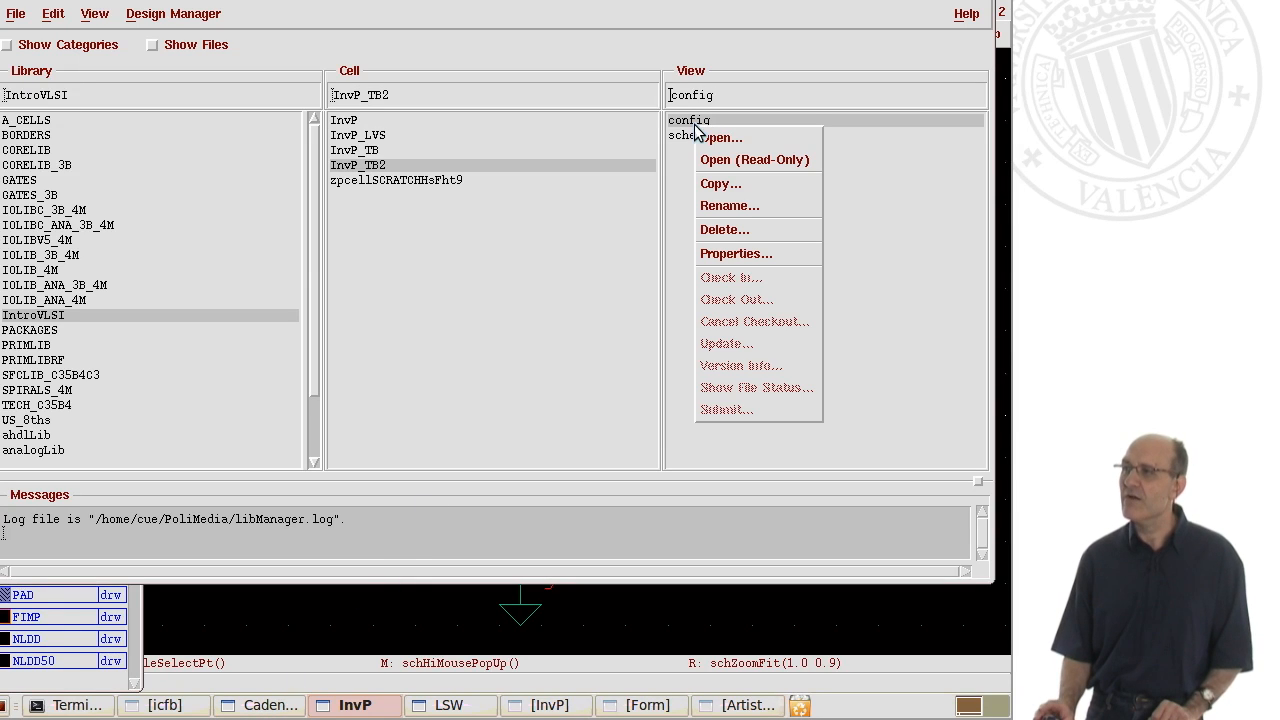
{"action": "left_click", "coordinate": [701, 140]}
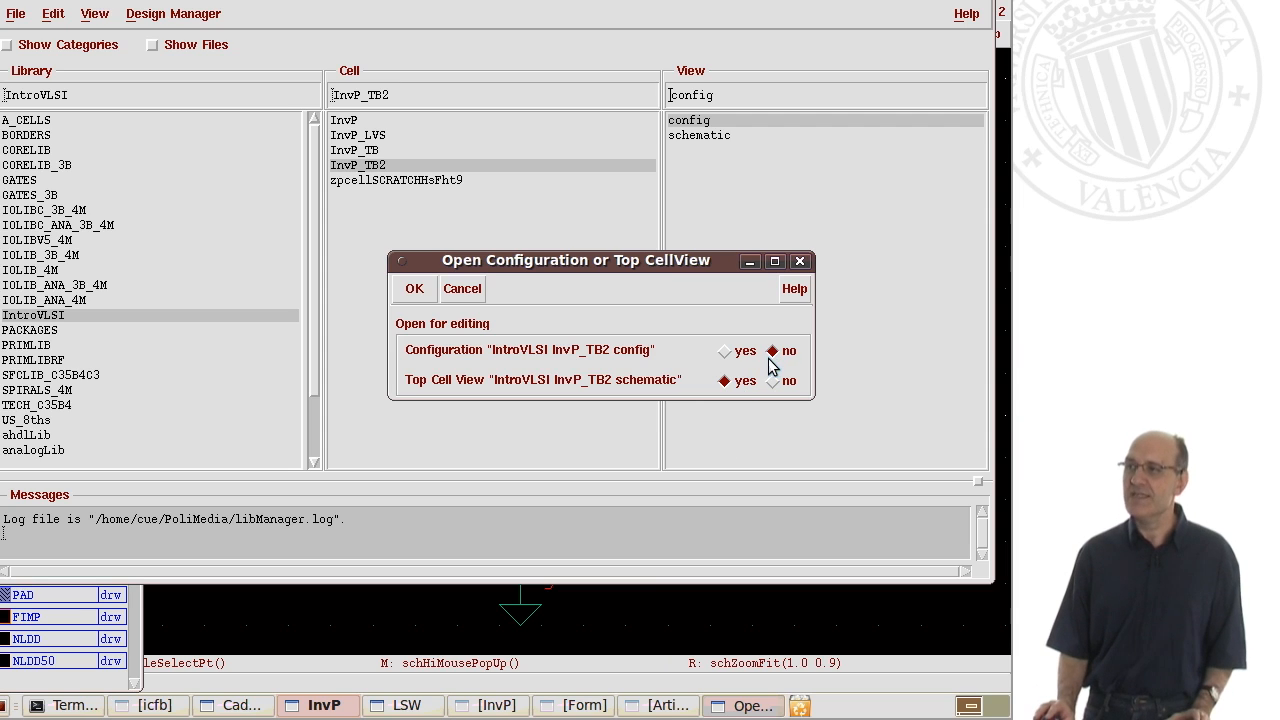
{"action": "left_click", "coordinate": [414, 288]}
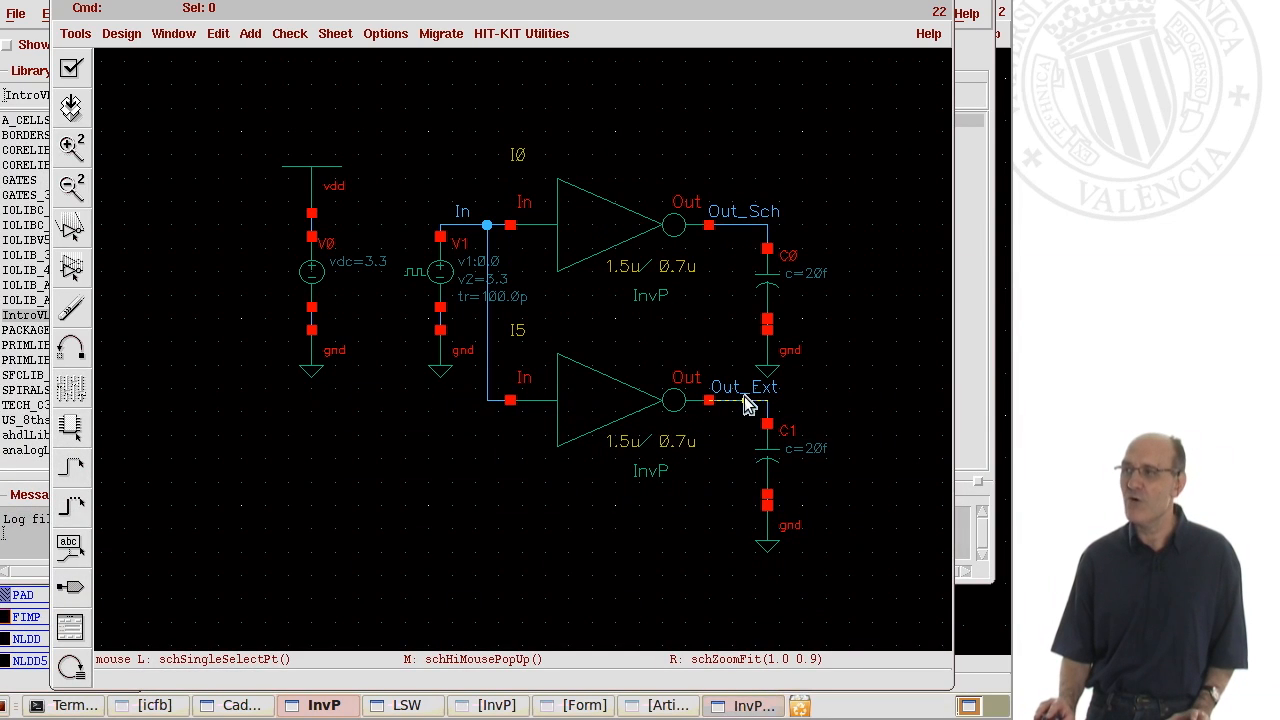
Descend read-only into inverter I5 using its extracted view, close that window, and bring the InvP schematic to the front.
{"action": "middle_click", "coordinate": [612, 404]}
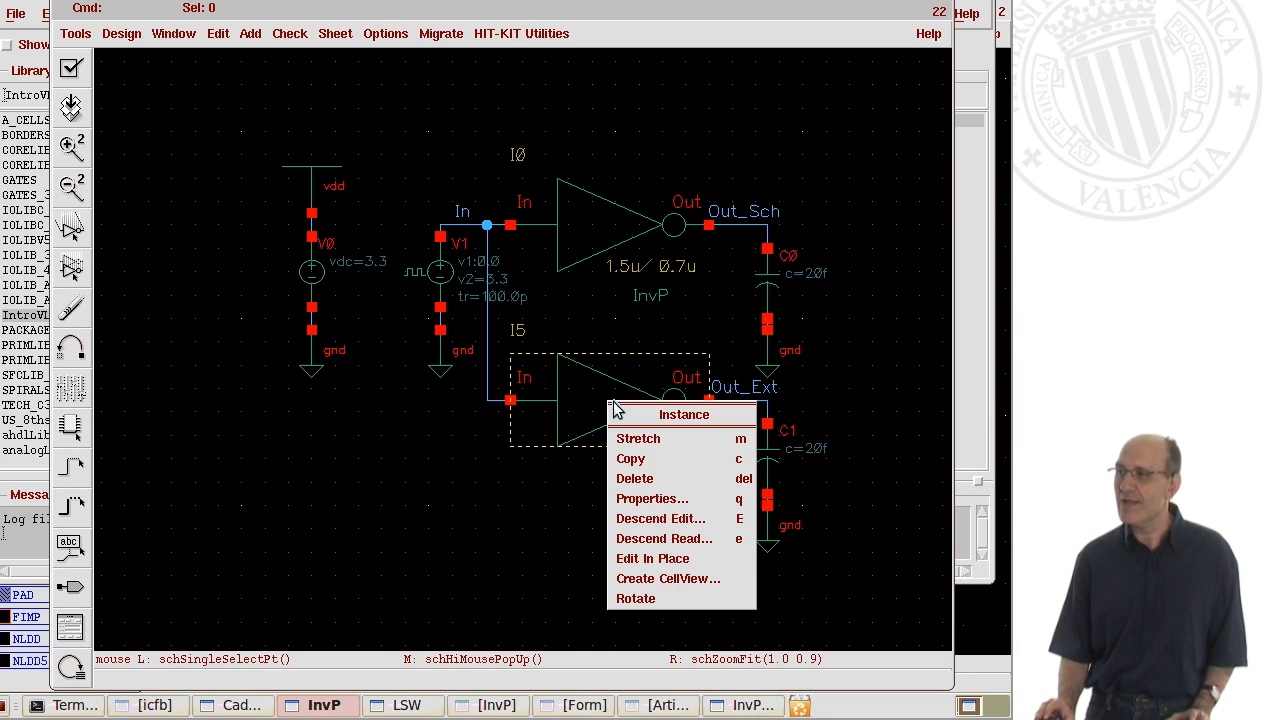
{"action": "left_click", "coordinate": [673, 544]}
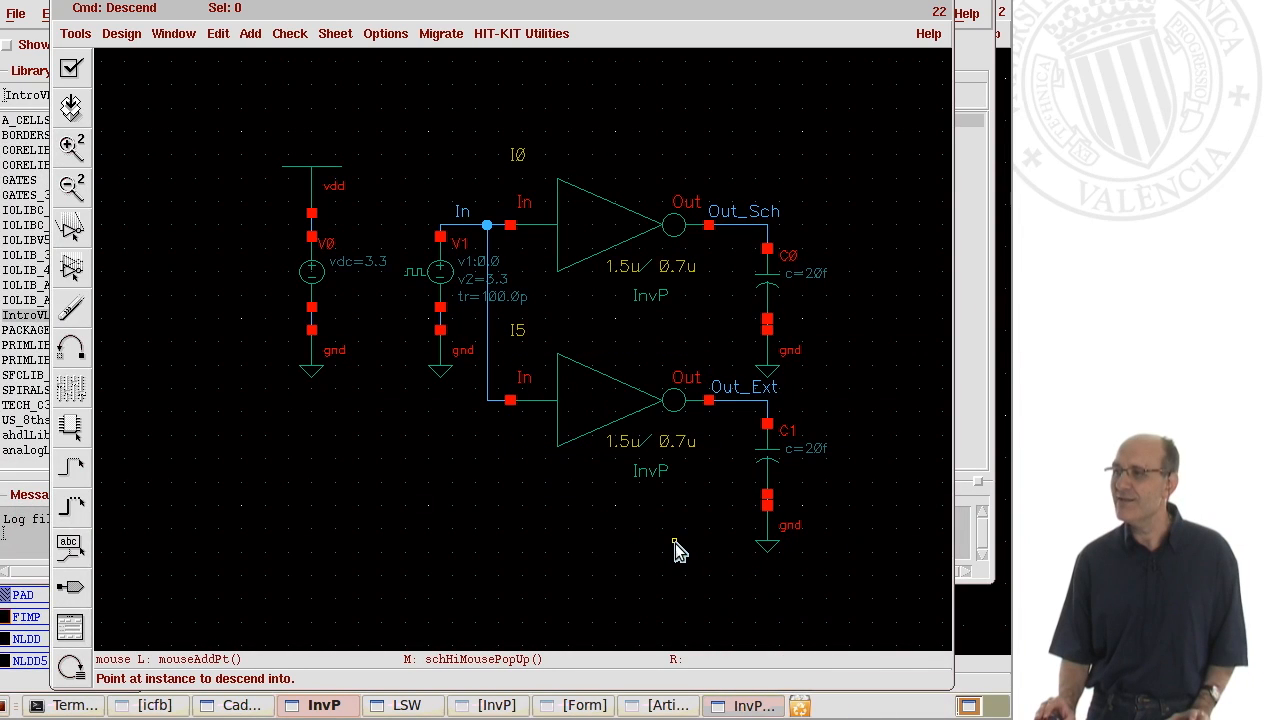
{"action": "left_click", "coordinate": [604, 419]}
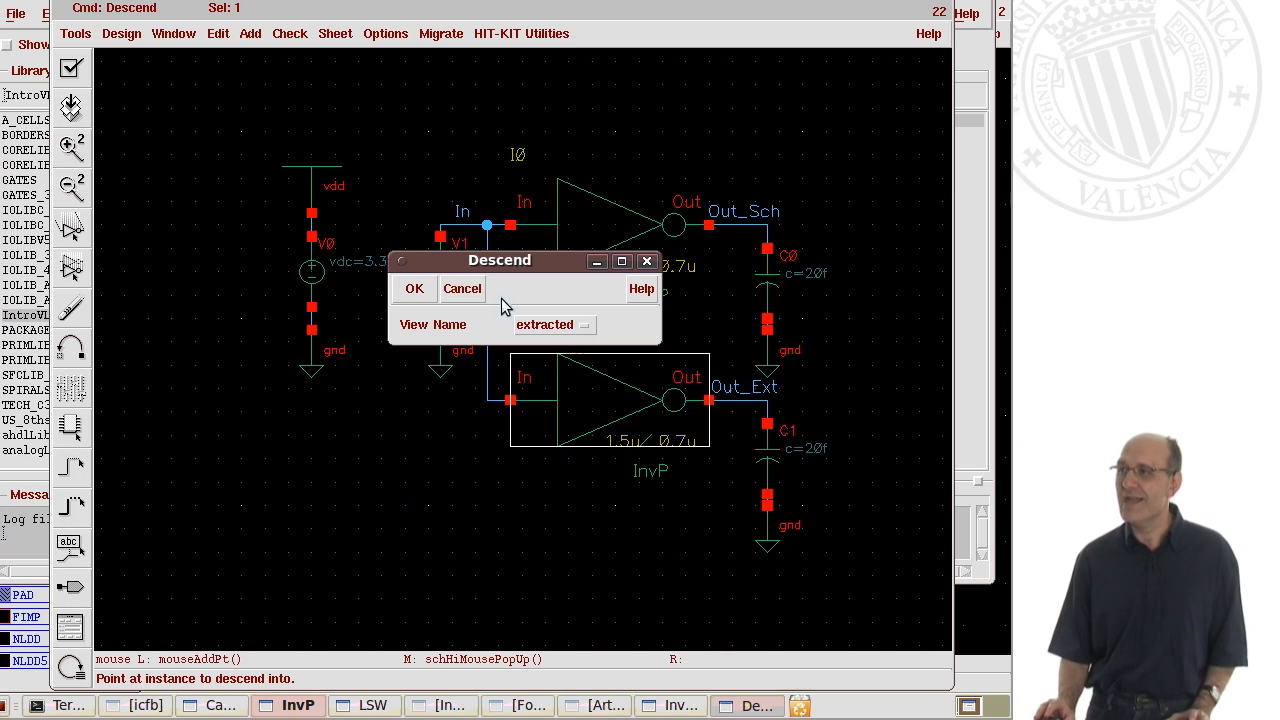
{"action": "left_click", "coordinate": [413, 288]}
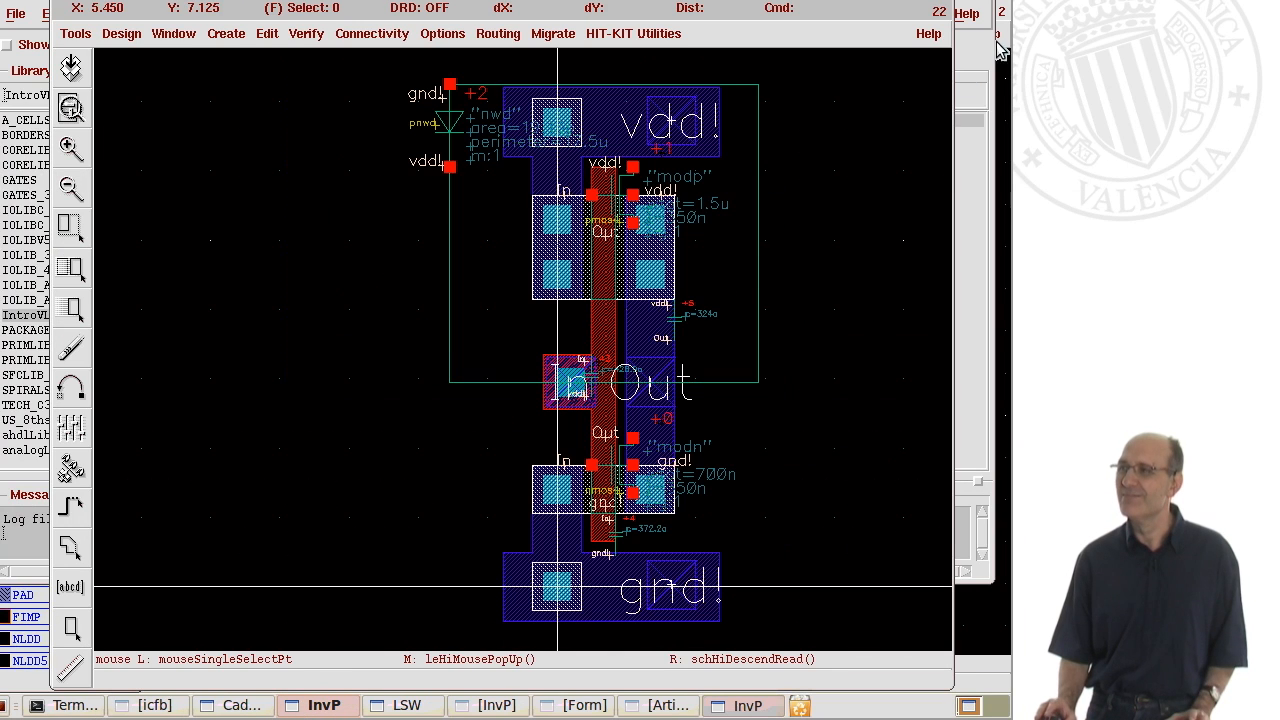
{"action": "left_click", "coordinate": [940, 3]}
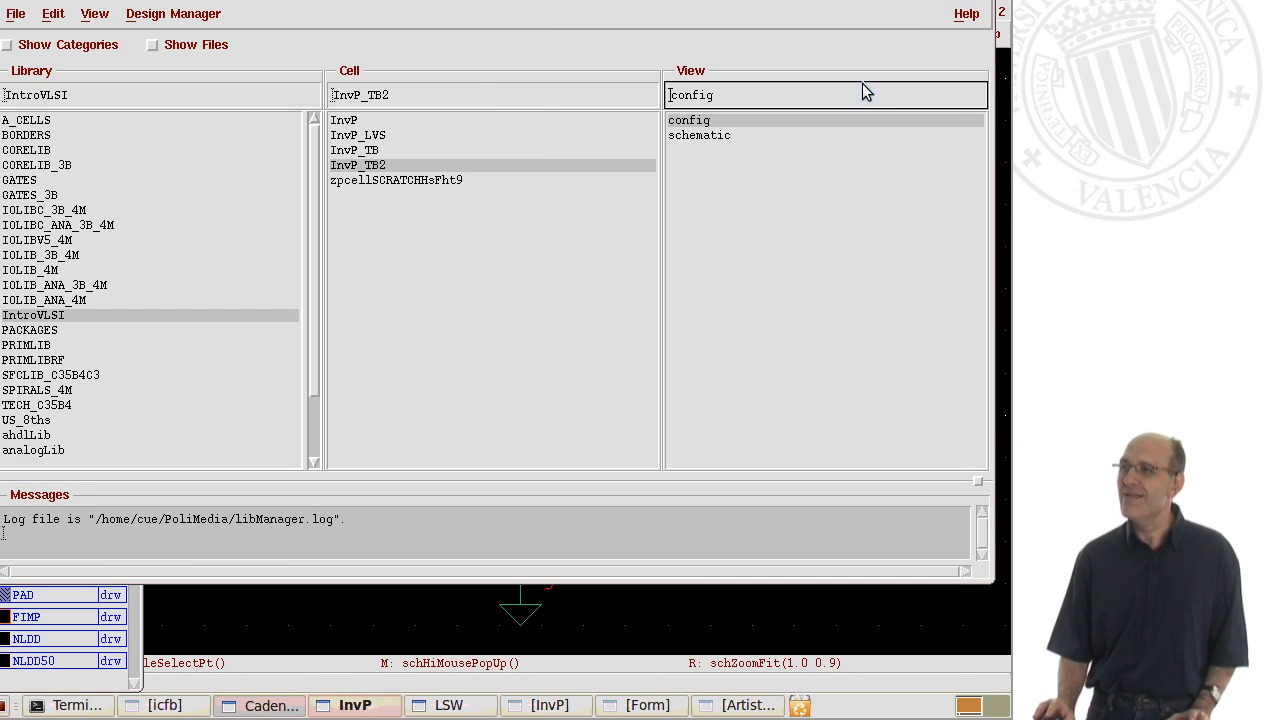
{"action": "left_click", "coordinate": [730, 628]}
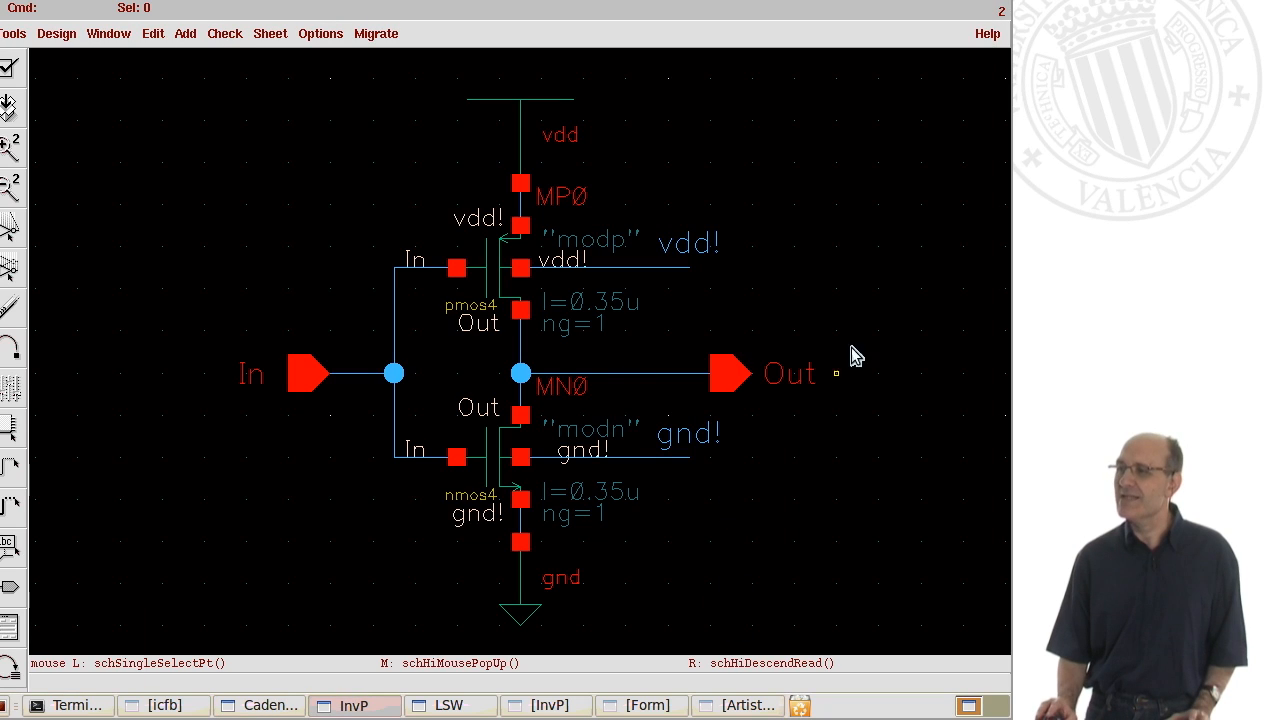
Close the InvP schematic and reopen the config view of InvP_TB2 with only the top schematic view opened for editing.
{"action": "left_click", "coordinate": [1006, 3]}
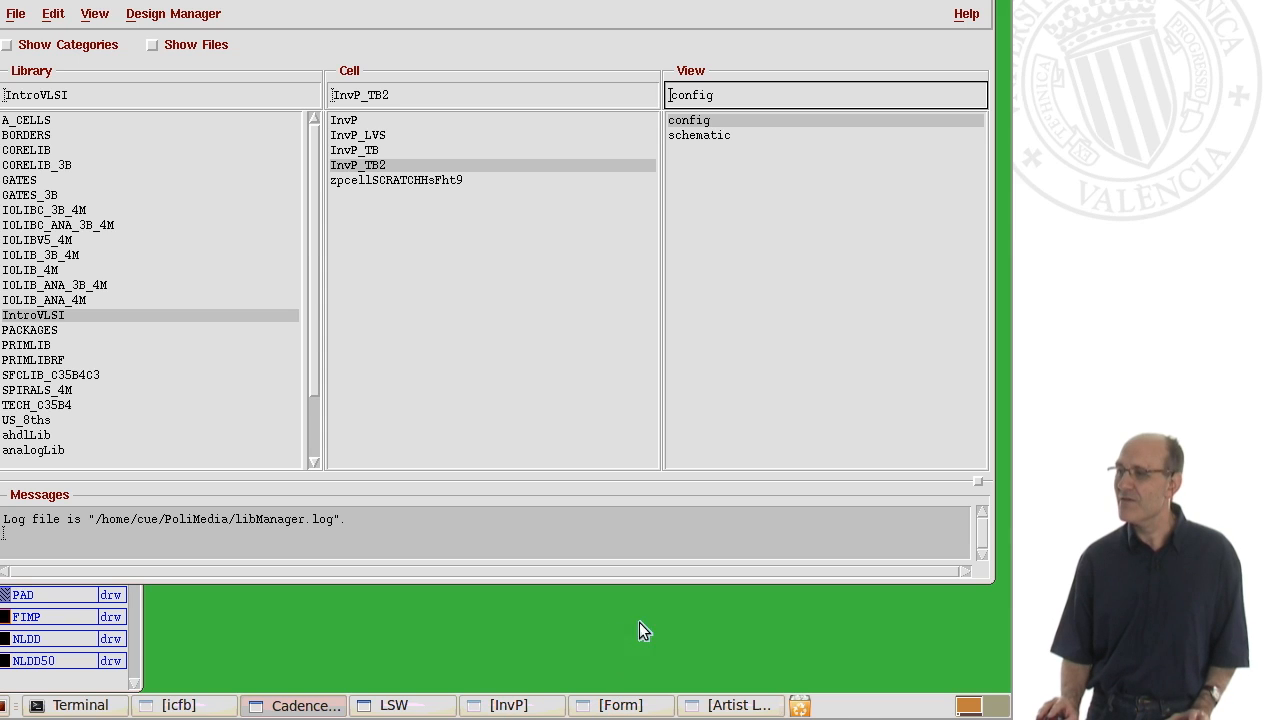
{"action": "right_click", "coordinate": [723, 121]}
{"action": "left_click", "coordinate": [748, 129]}
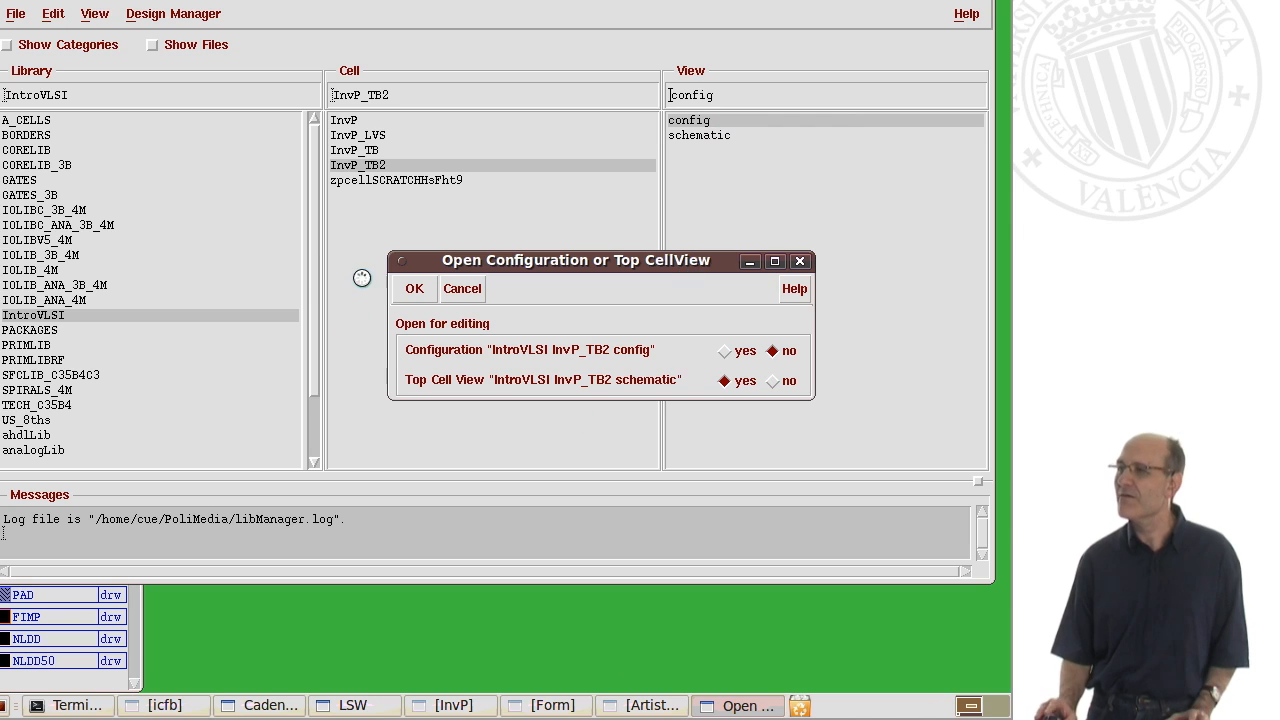
{"action": "left_click", "coordinate": [414, 288]}
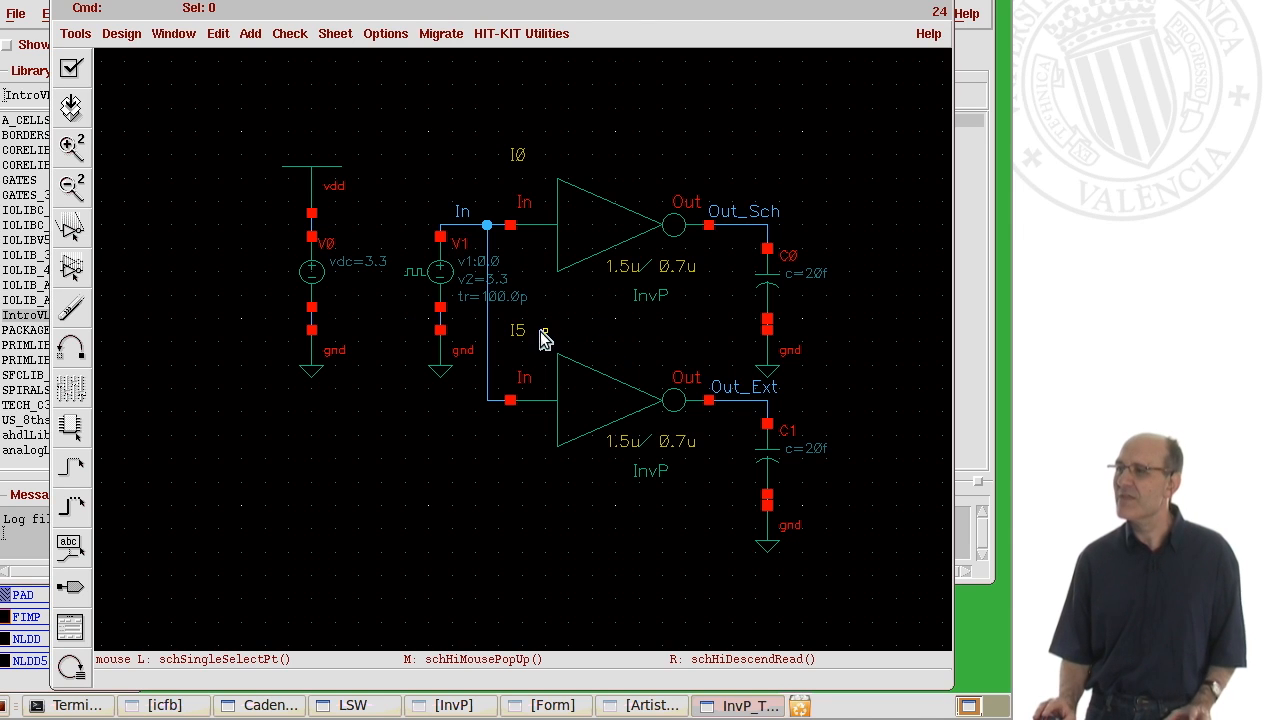
Check which view a read-only Descend uses for inverter I0, and dismiss the dialog without descending.
{"action": "left_click", "coordinate": [128, 38]}
{"action": "left_click", "coordinate": [141, 74]}
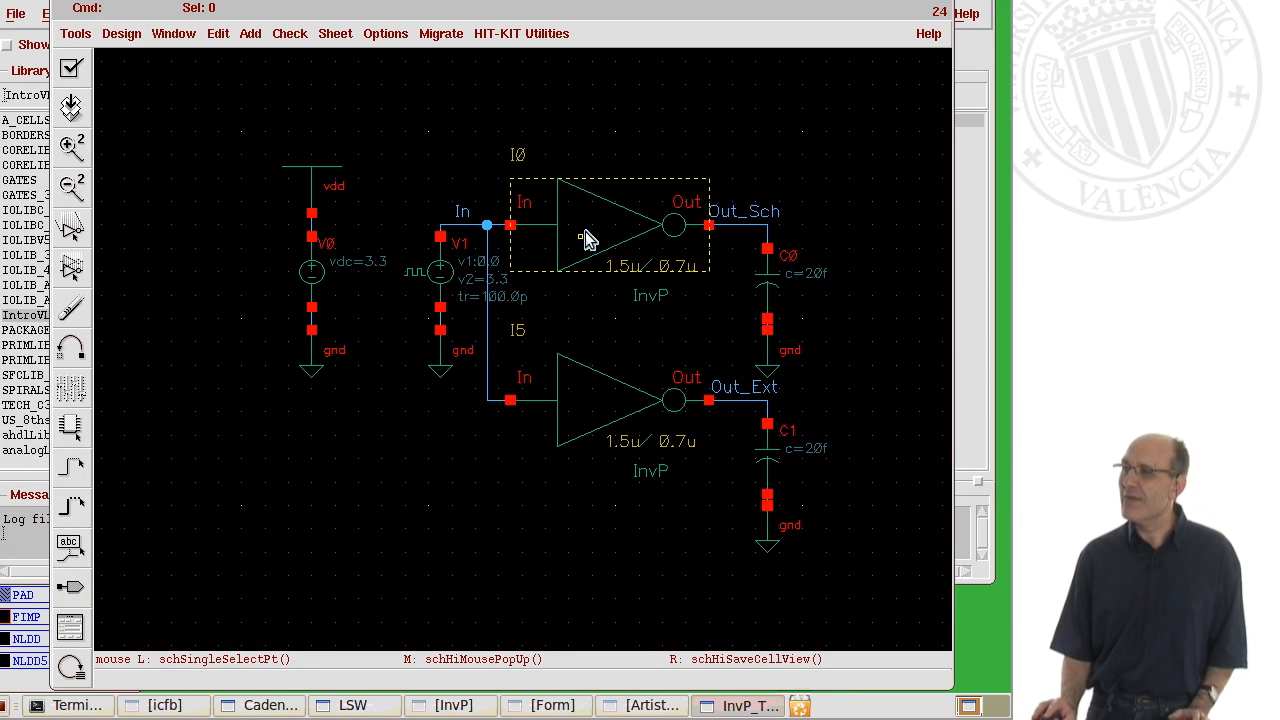
{"action": "left_click", "coordinate": [122, 35]}
{"action": "mouse_move", "coordinate": [140, 116]}
{"action": "left_click", "coordinate": [300, 139]}
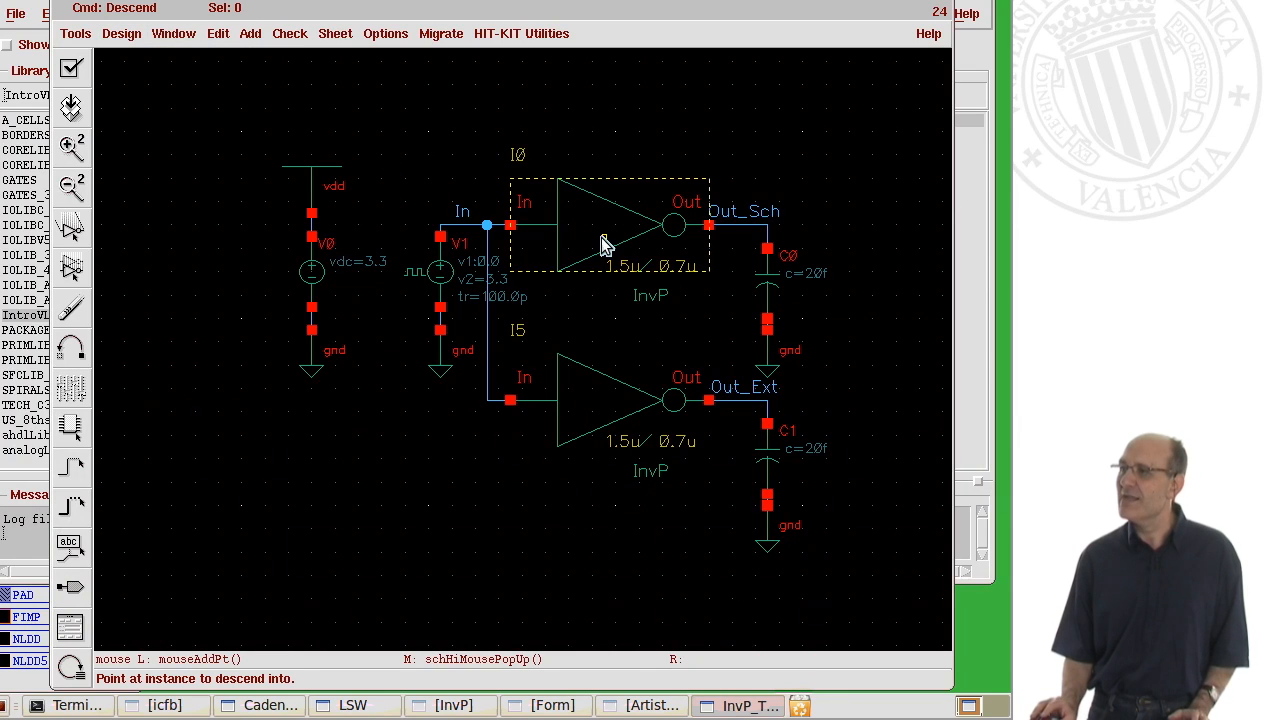
{"action": "left_click", "coordinate": [602, 246]}
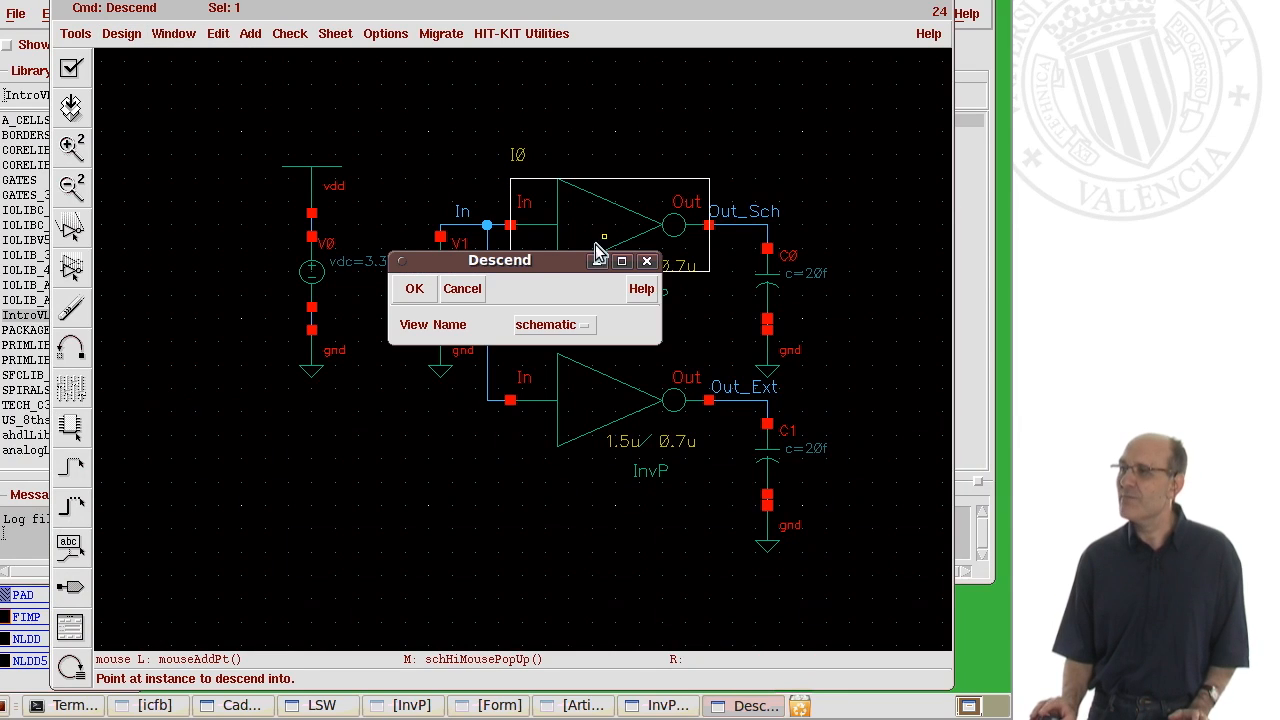
{"action": "left_click", "coordinate": [647, 262]}
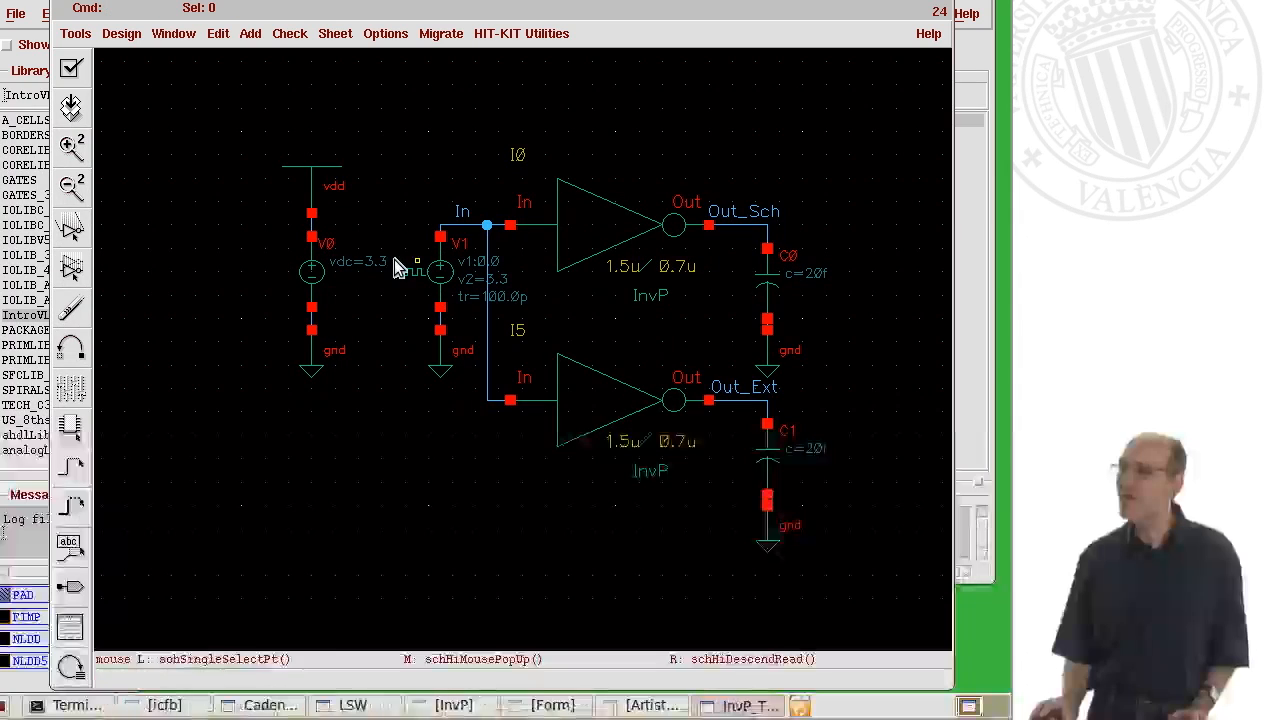
Start the Analog Design Environment for the InvP_TB2 config and load its saved spectre state Tran1.
{"action": "left_click", "coordinate": [86, 34]}
{"action": "left_click", "coordinate": [93, 76]}
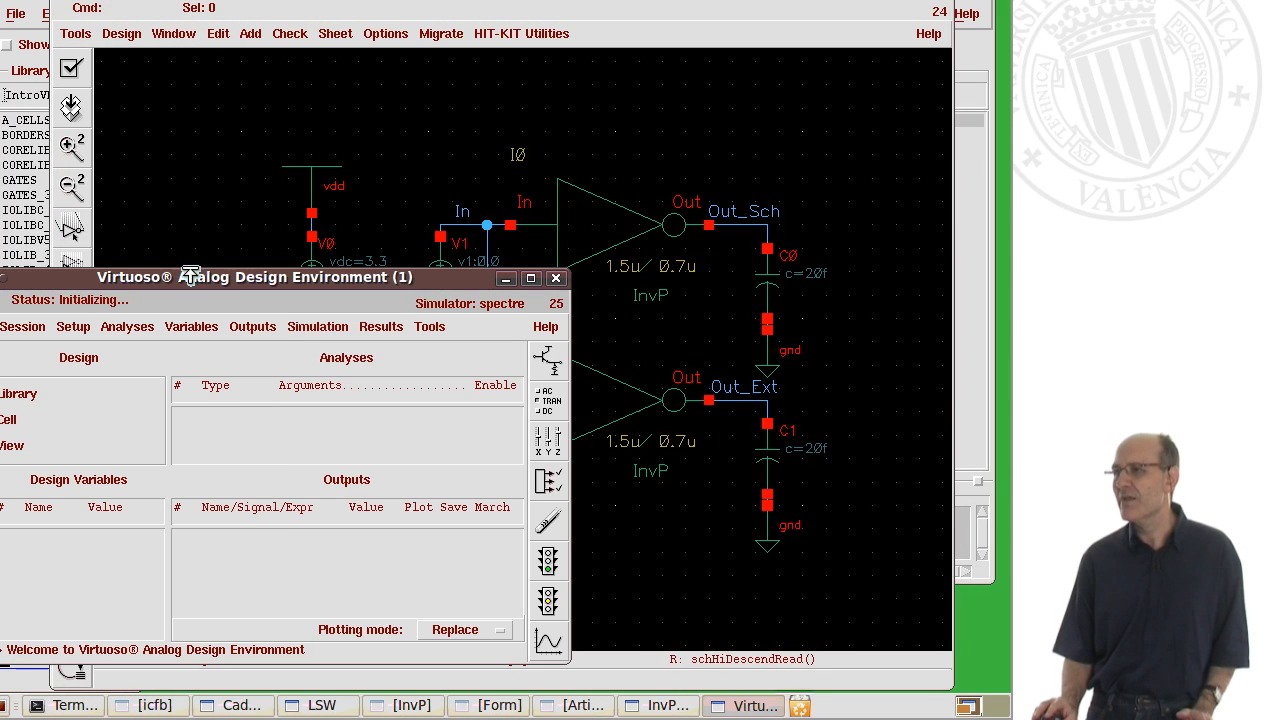
{"action": "left_click_drag", "start_coordinate": [431, 279], "coordinate": [676, 124]}
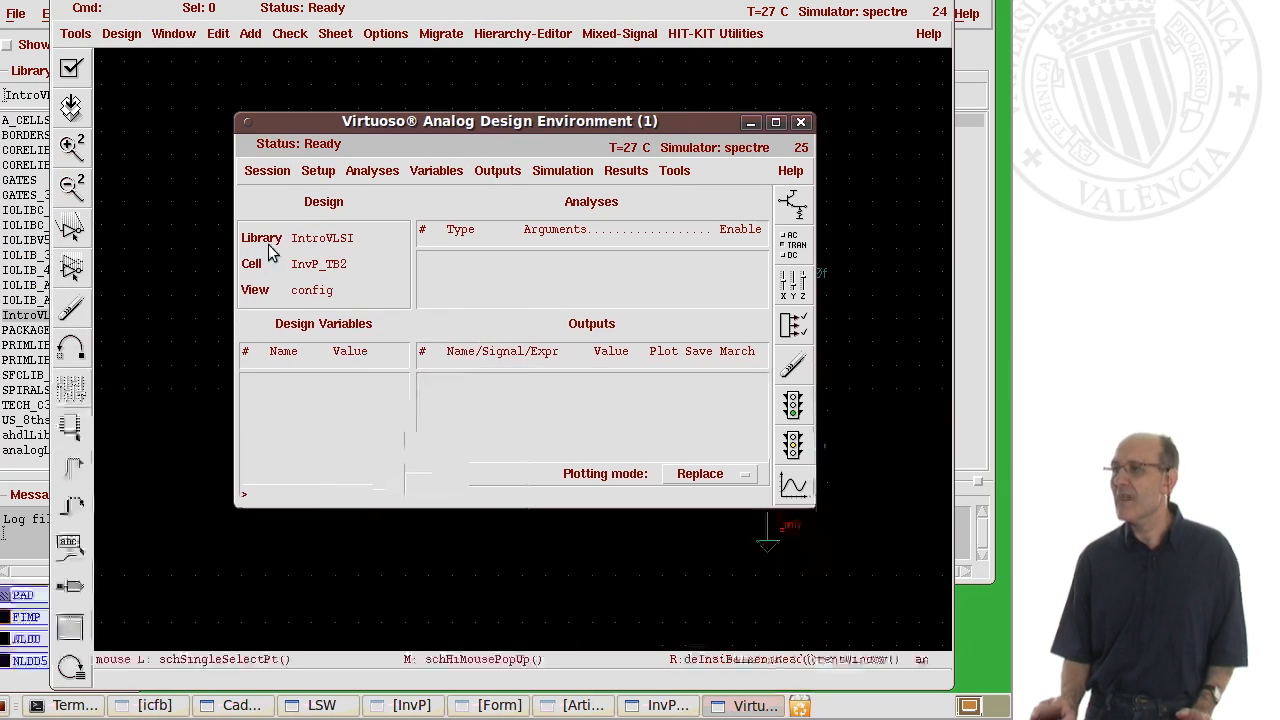
{"action": "left_click", "coordinate": [278, 173]}
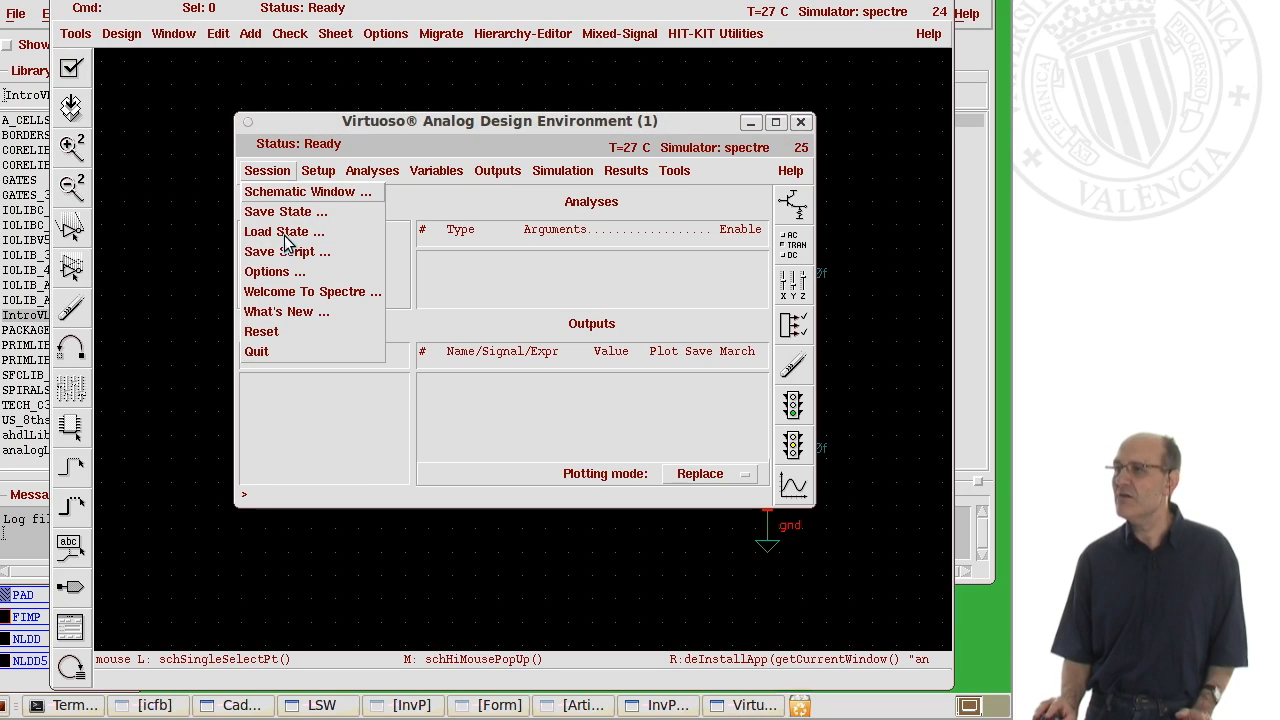
{"action": "left_click", "coordinate": [284, 232]}
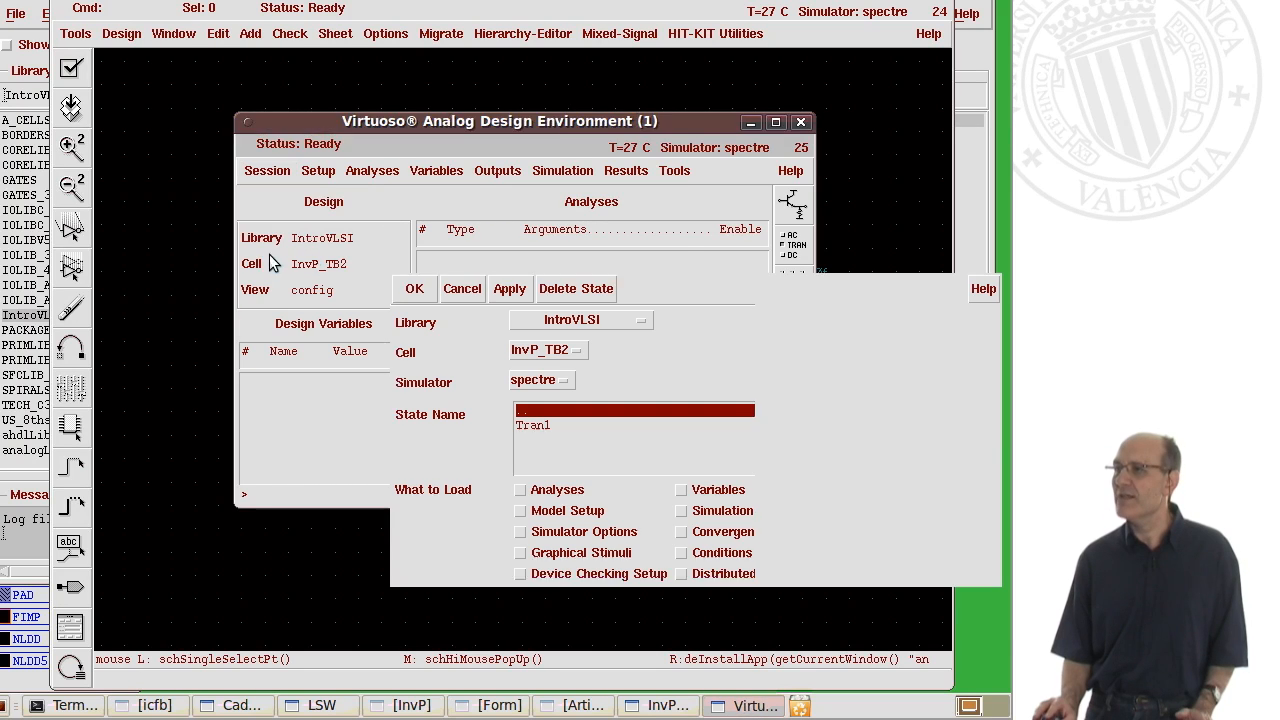
{"action": "left_click", "coordinate": [549, 427]}
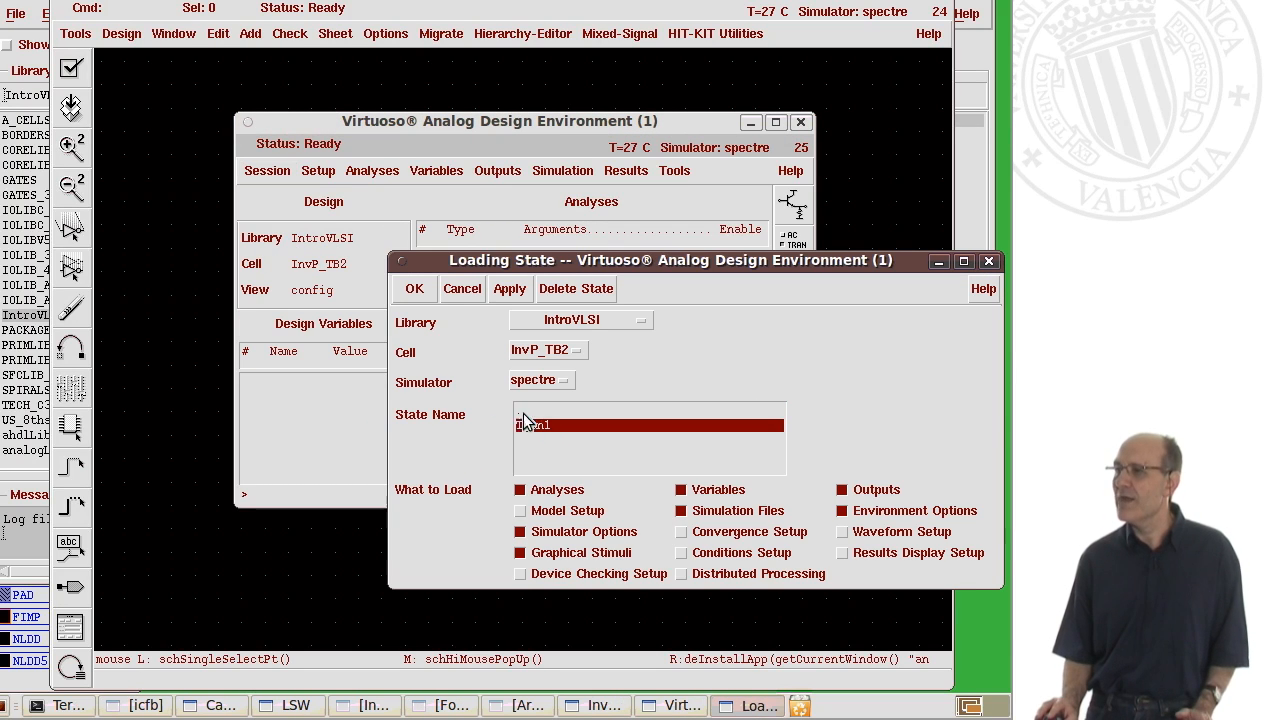
{"action": "left_click", "coordinate": [415, 290]}
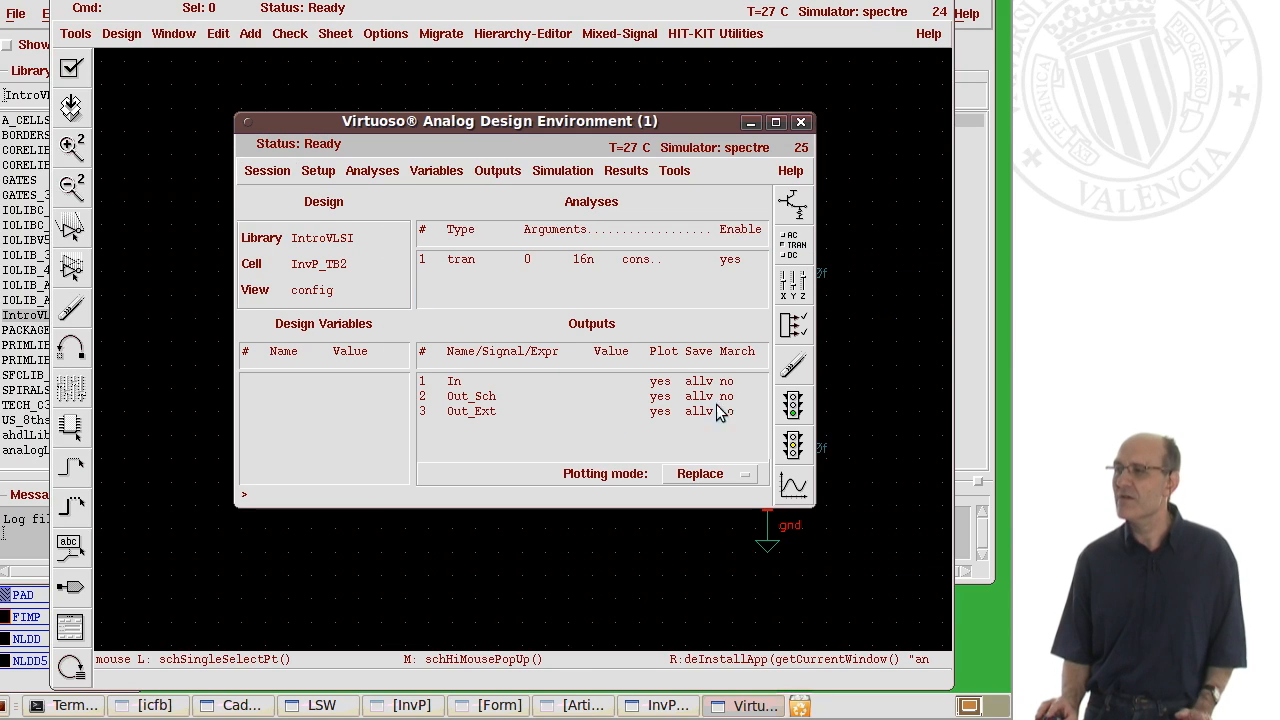
Netlist and run the transient simulation, and maximize the resulting waveform window.
{"action": "left_click", "coordinate": [796, 413]}
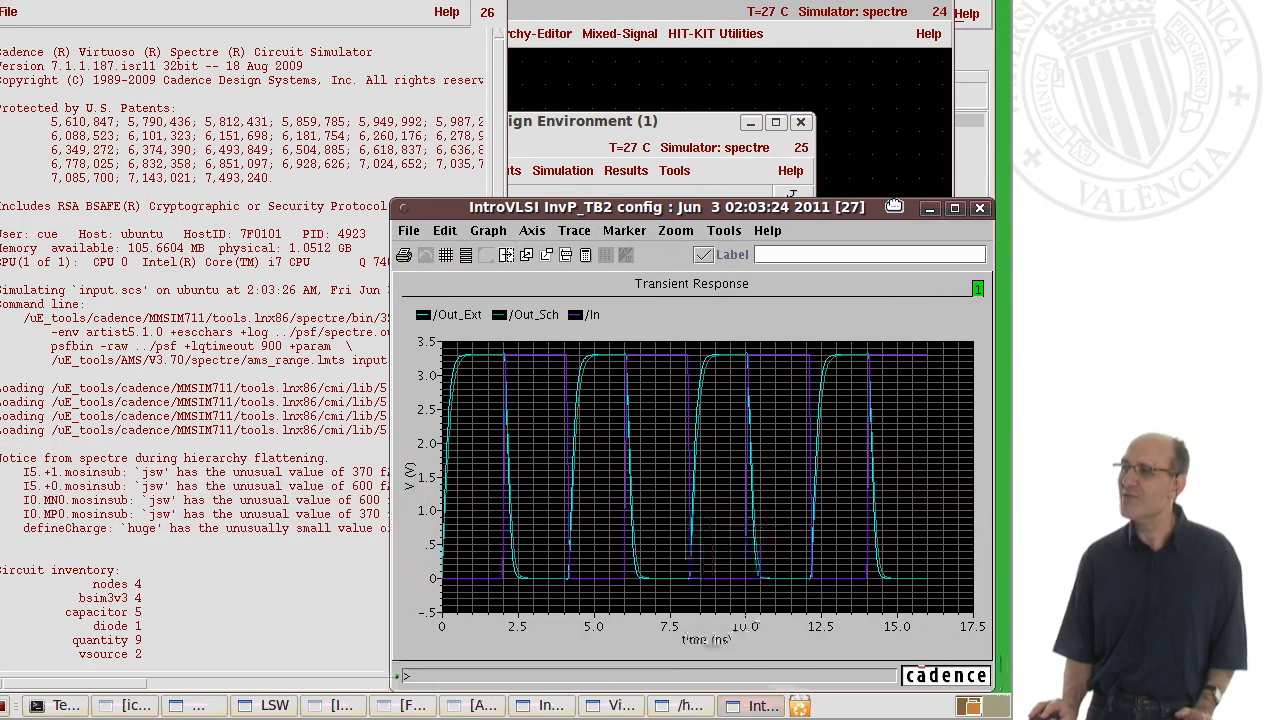
{"action": "left_click", "coordinate": [954, 209]}
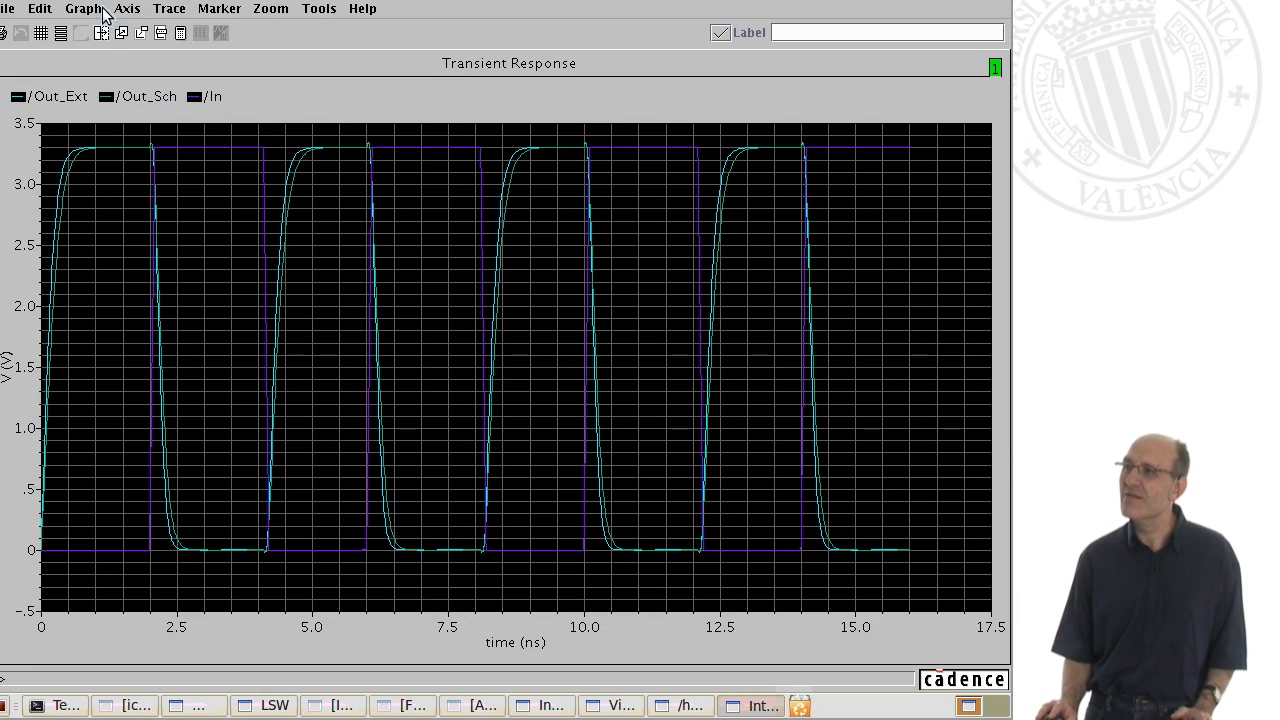
Zoom in on the output rising edge between about 4 and 5.5 ns to compare Out_Sch with Out_Ext, and fit the whole plot again.
{"action": "left_click", "coordinate": [270, 8]}
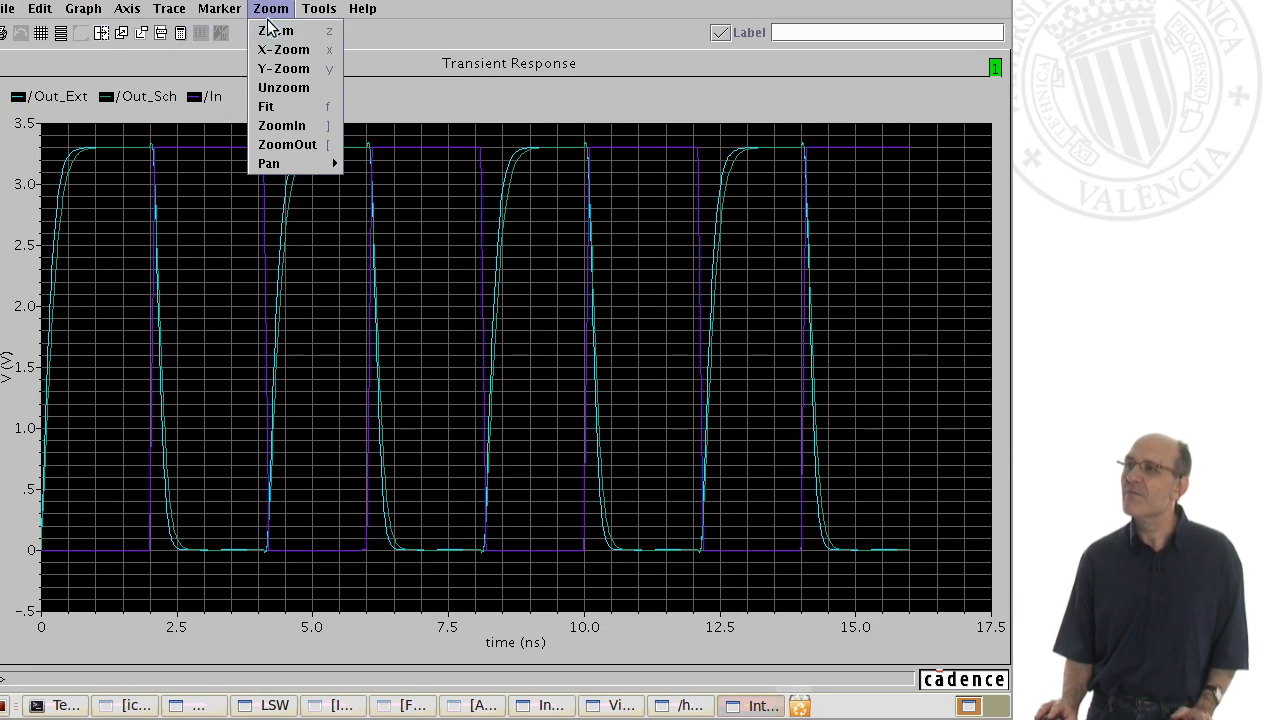
{"action": "left_click", "coordinate": [280, 31]}
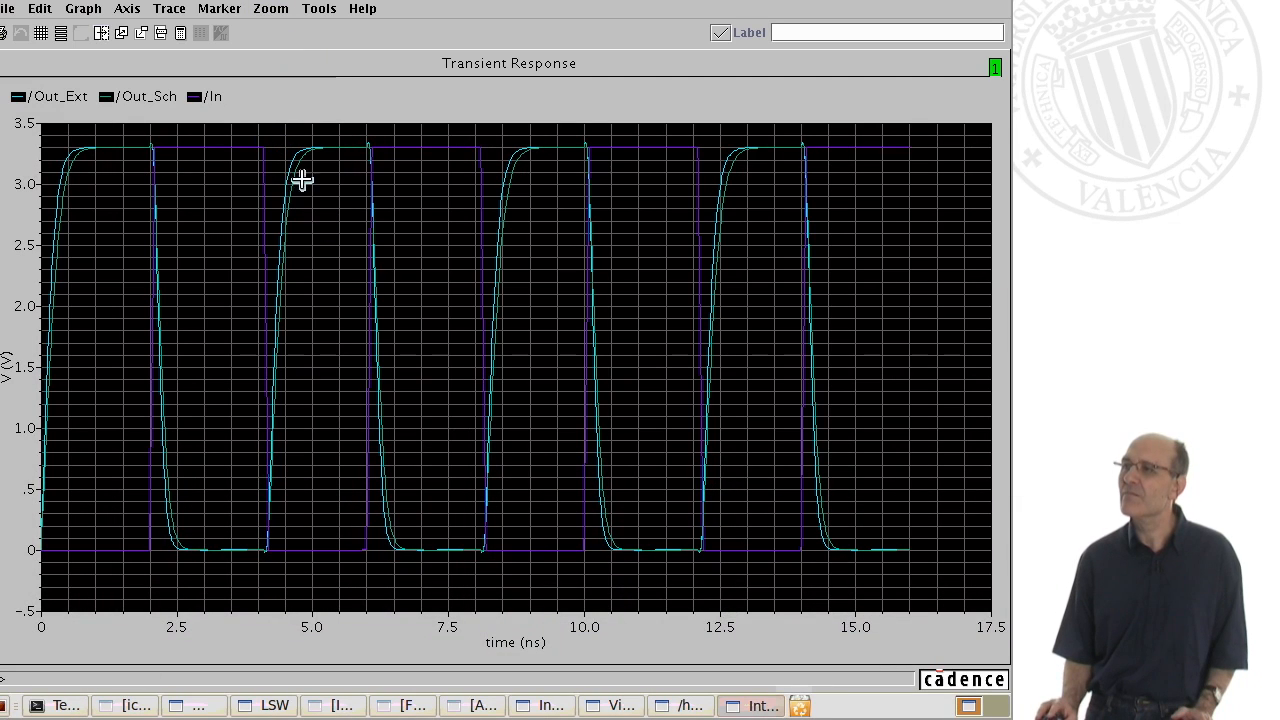
{"action": "left_click_drag", "start_coordinate": [250, 140], "coordinate": [345, 238]}
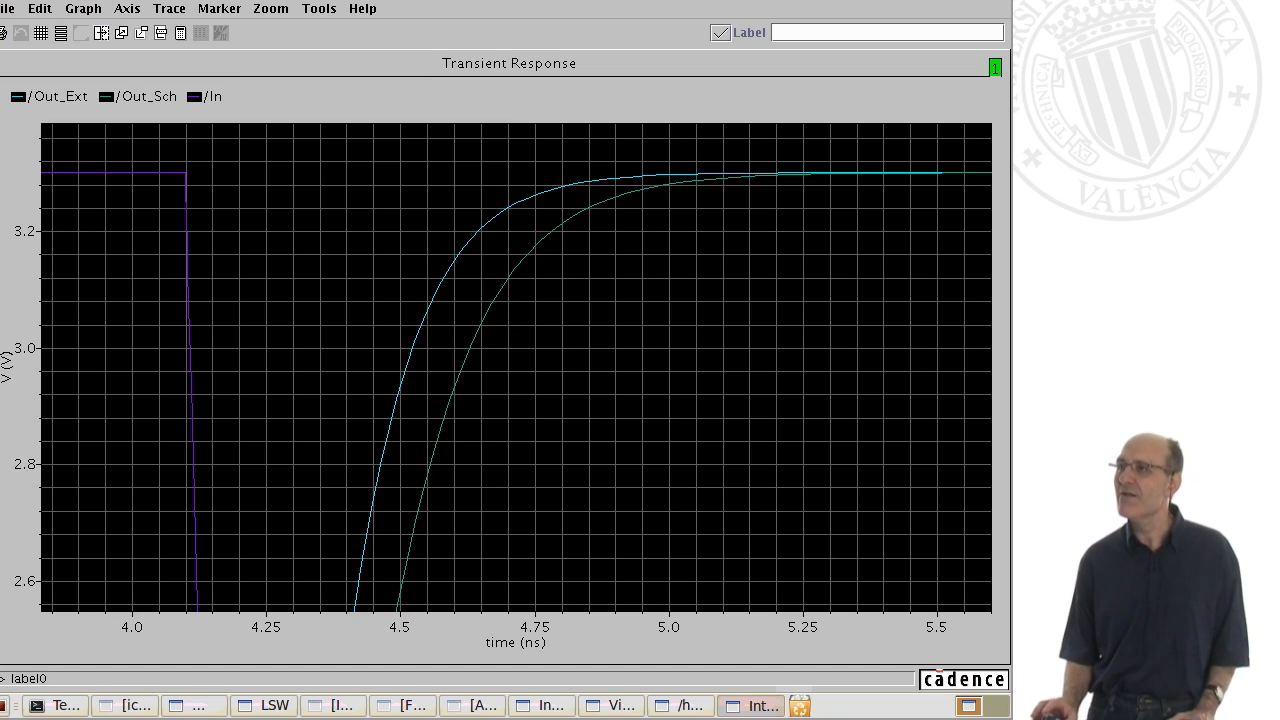
{"action": "left_click", "coordinate": [270, 8]}
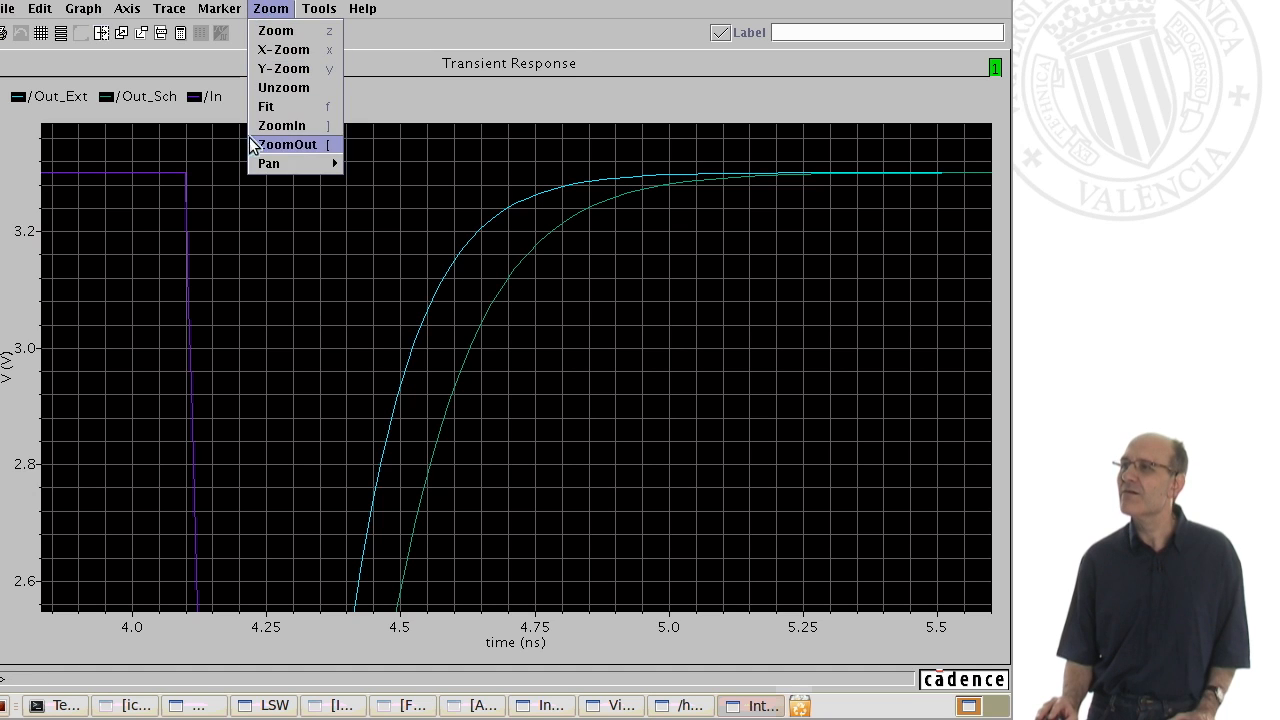
{"action": "left_click", "coordinate": [271, 107]}
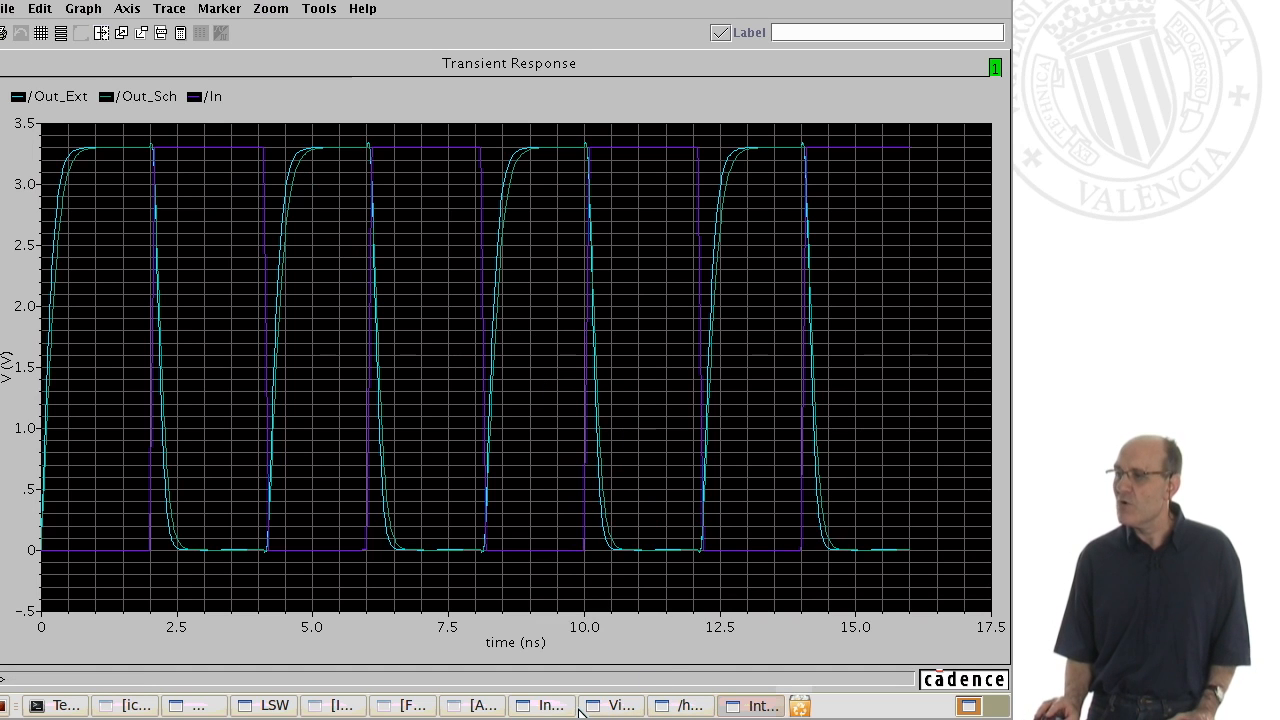
Return to the test bench schematic and simulation environment, and inspect the Environment Options without changing them.
{"action": "left_click", "coordinate": [522, 708]}
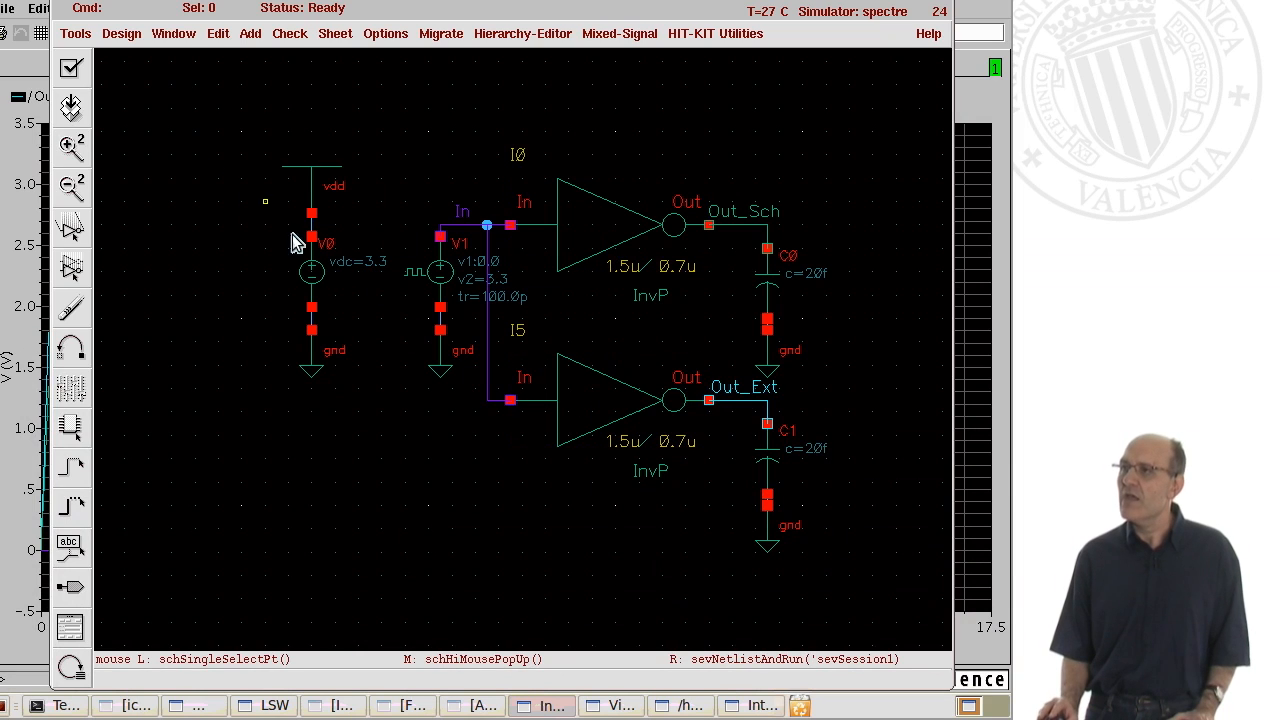
{"action": "left_click", "coordinate": [612, 706]}
{"action": "left_click", "coordinate": [287, 172]}
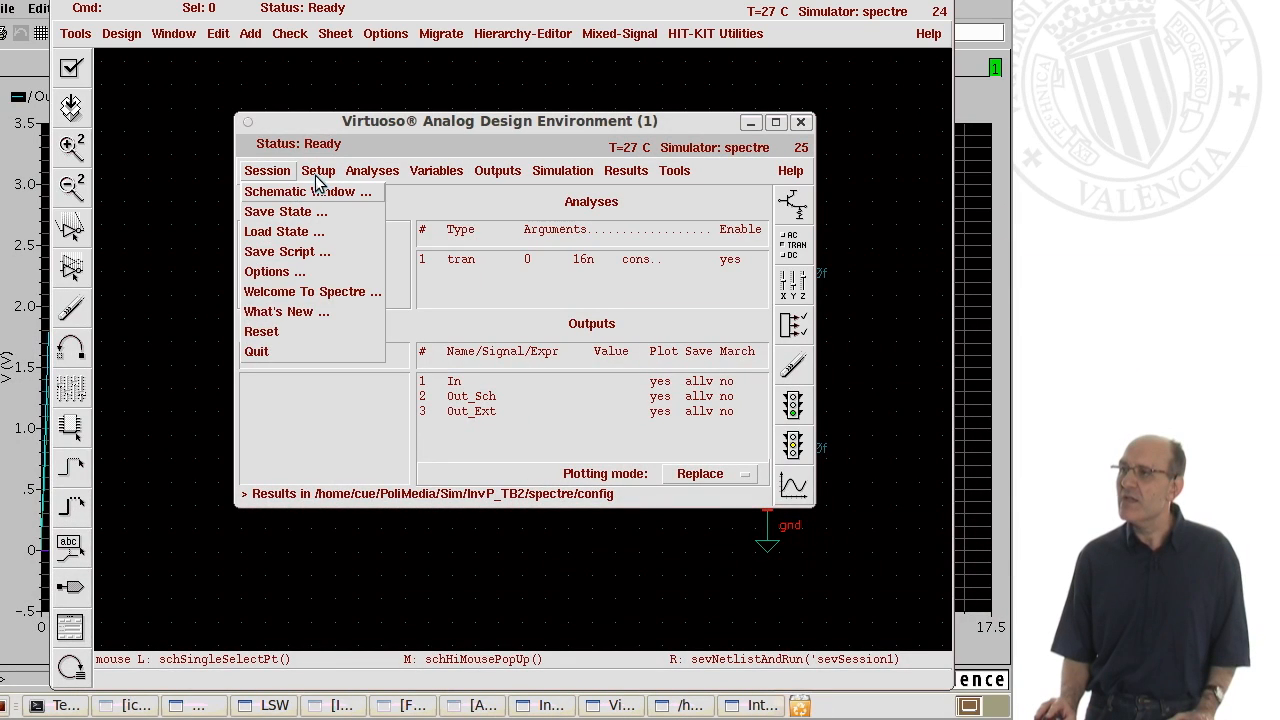
{"action": "left_click", "coordinate": [318, 172]}
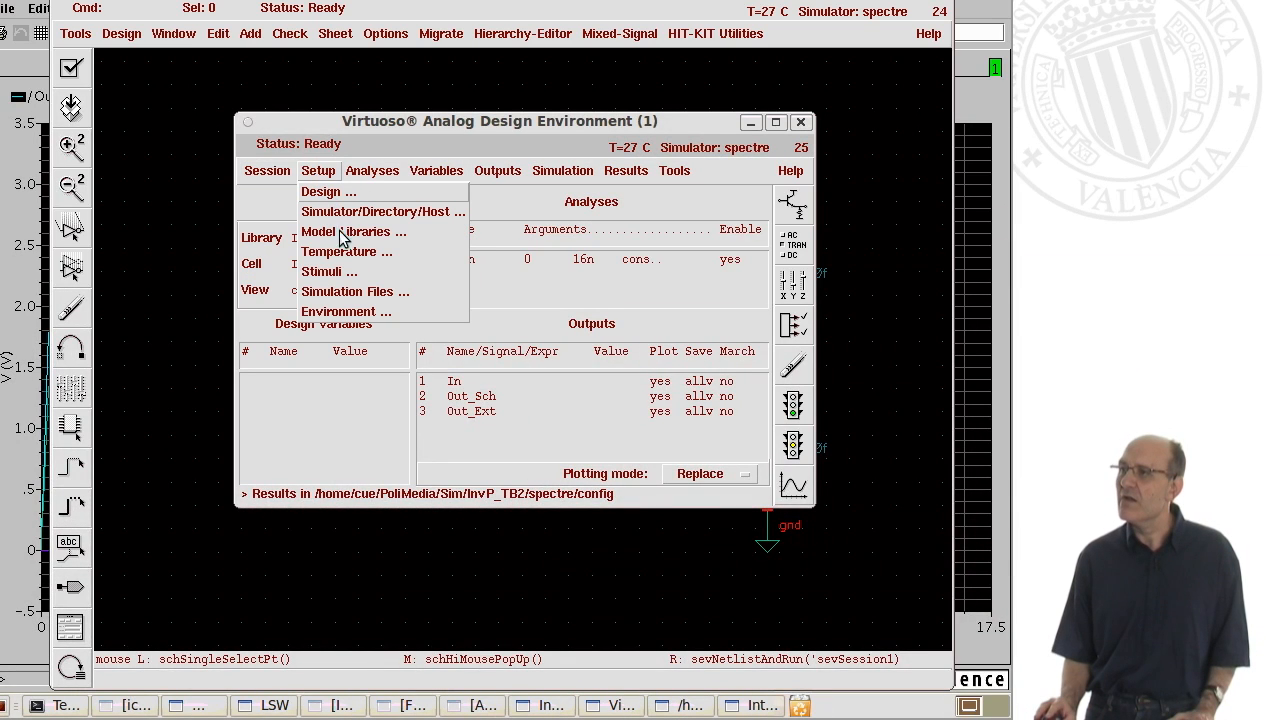
{"action": "left_click", "coordinate": [350, 312]}
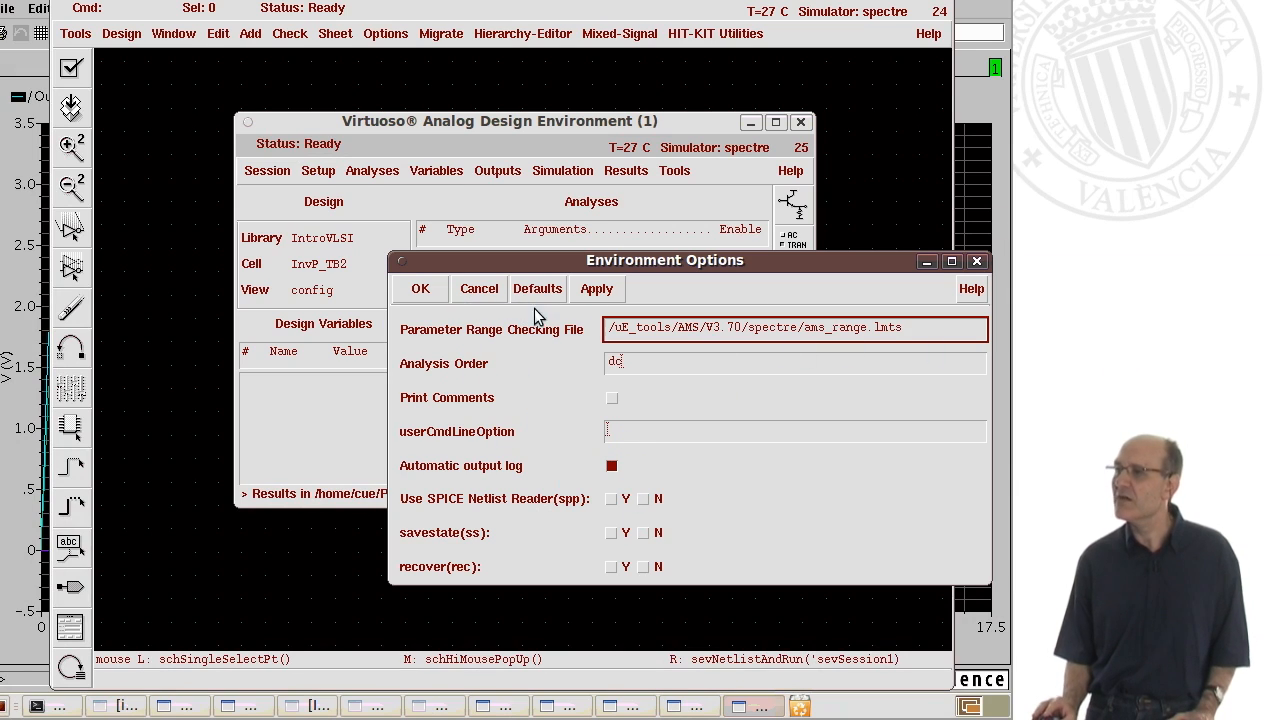
{"action": "left_click", "coordinate": [472, 290]}
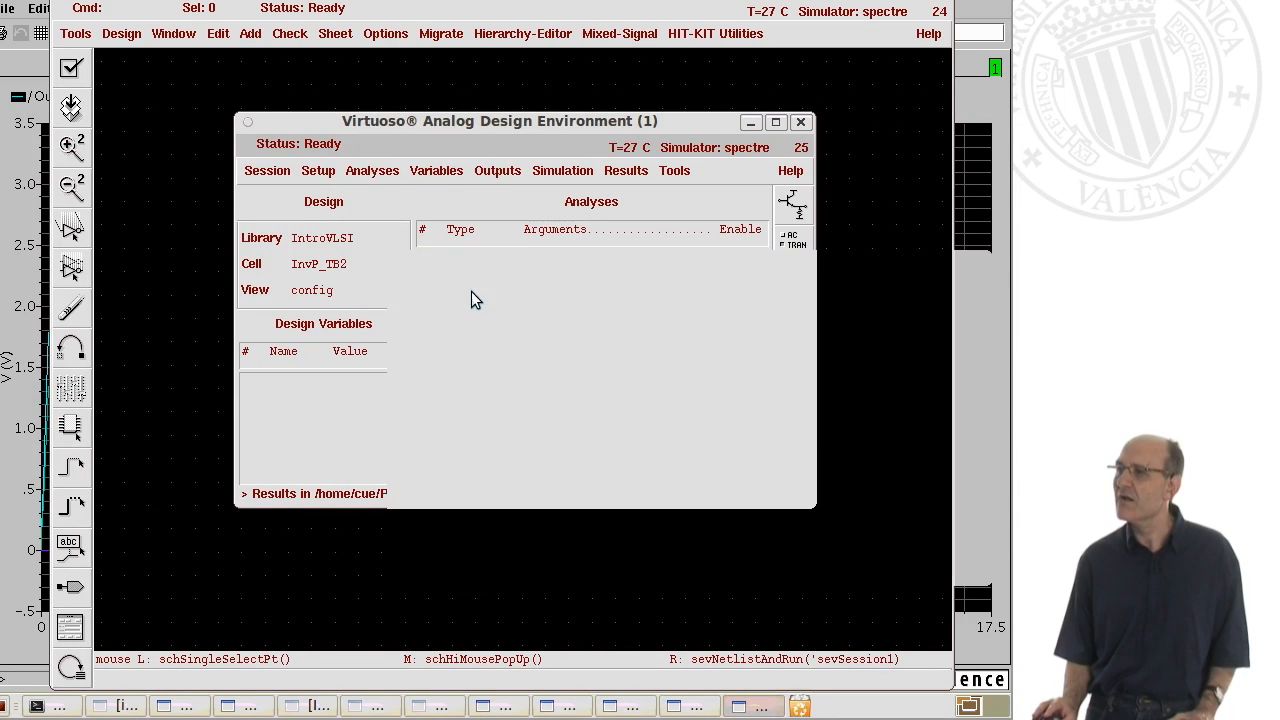
Review the chosen design and the simulator, project directory and host setup, leaving both unchanged.
{"action": "left_click", "coordinate": [318, 172]}
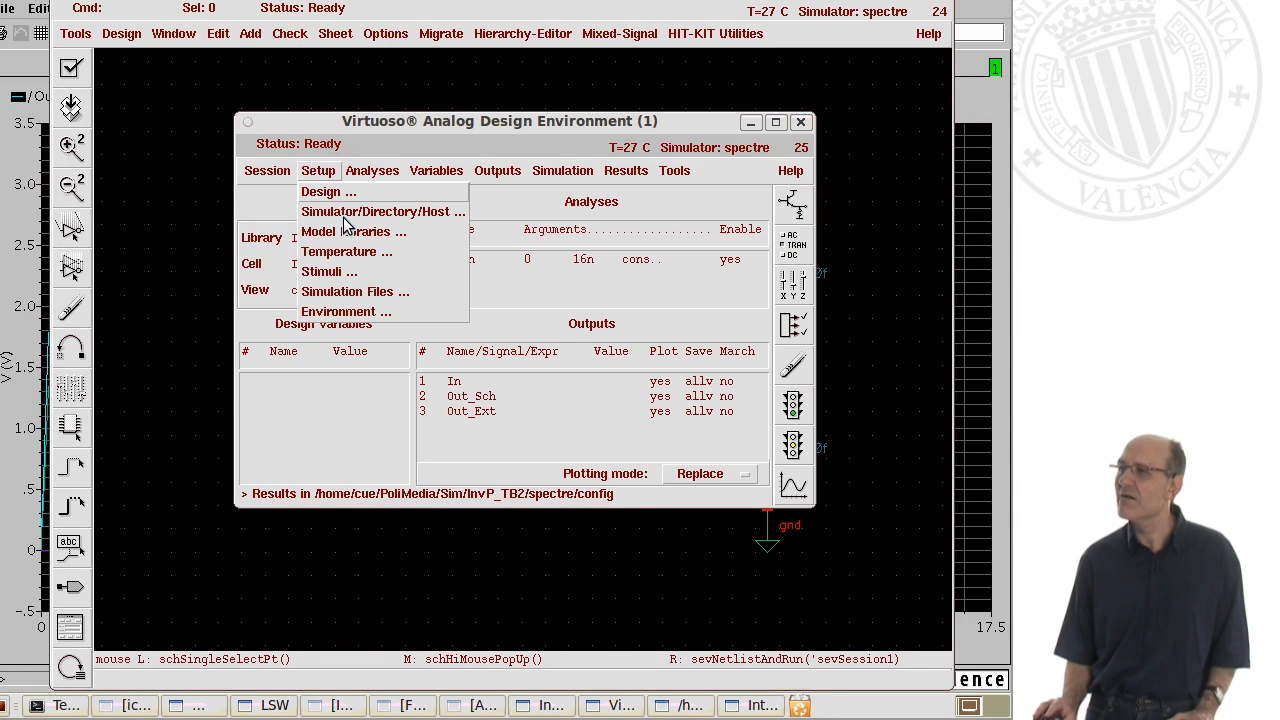
{"action": "left_click", "coordinate": [340, 194]}
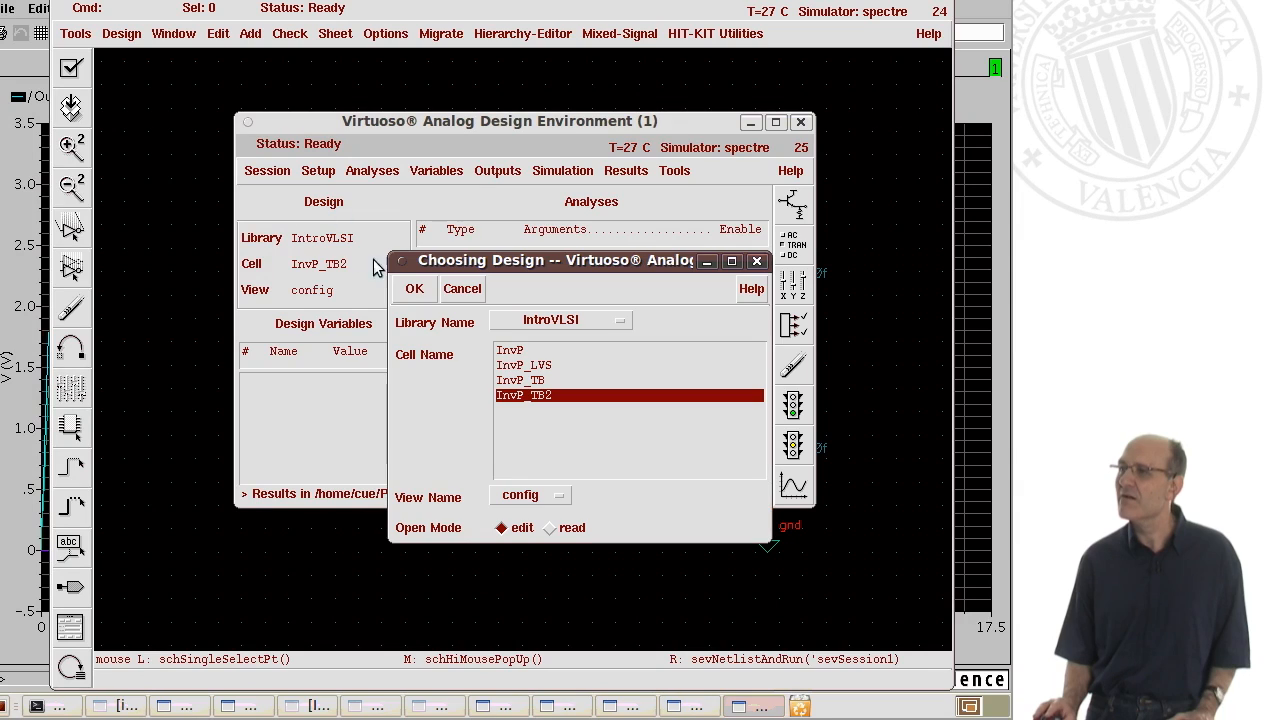
{"action": "left_click", "coordinate": [460, 289]}
{"action": "left_click", "coordinate": [270, 172]}
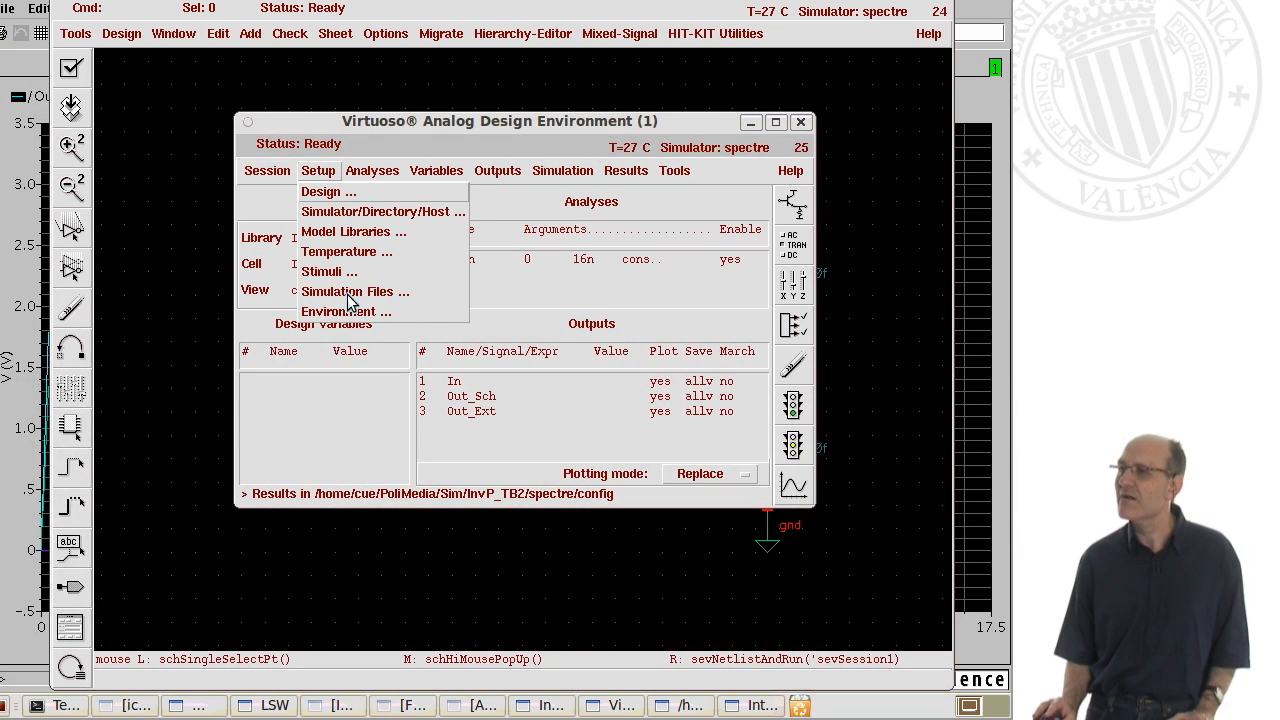
{"action": "left_click", "coordinate": [353, 213]}
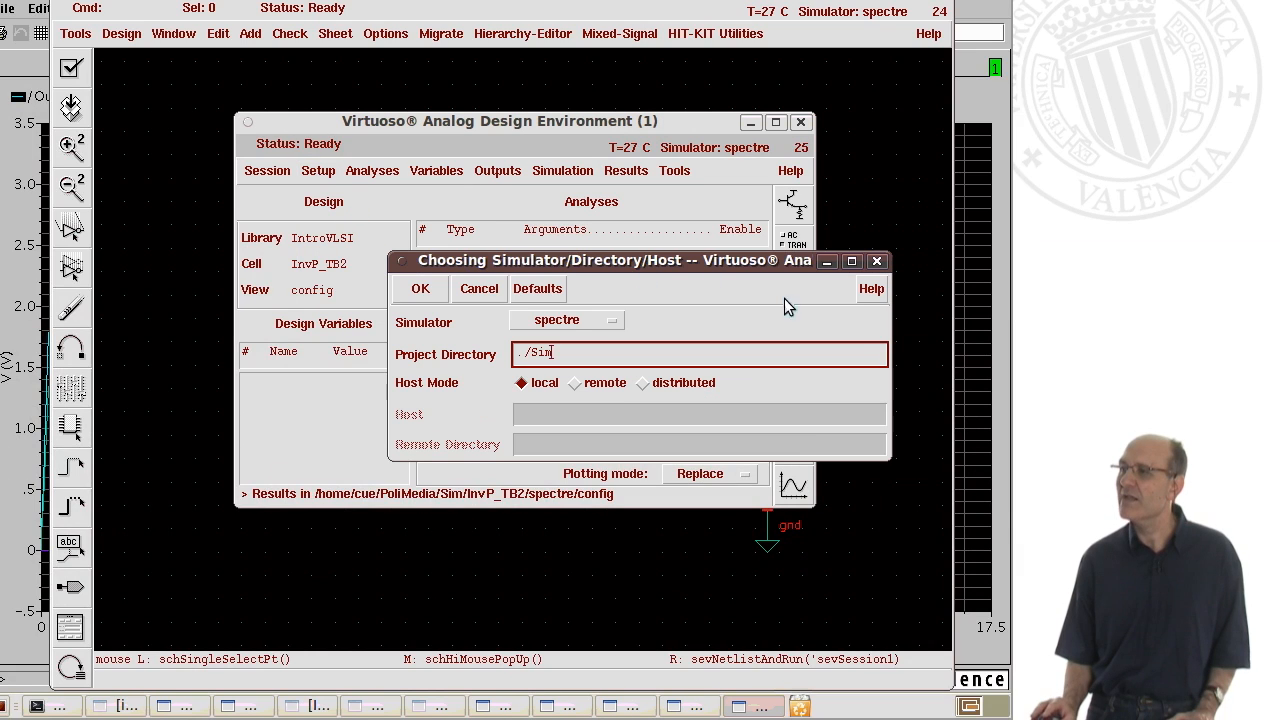
{"action": "left_click", "coordinate": [876, 261]}
Review the simulation files setup and Environment Options without changes, and close the Analog Design Environment session.
{"action": "left_click", "coordinate": [317, 171]}
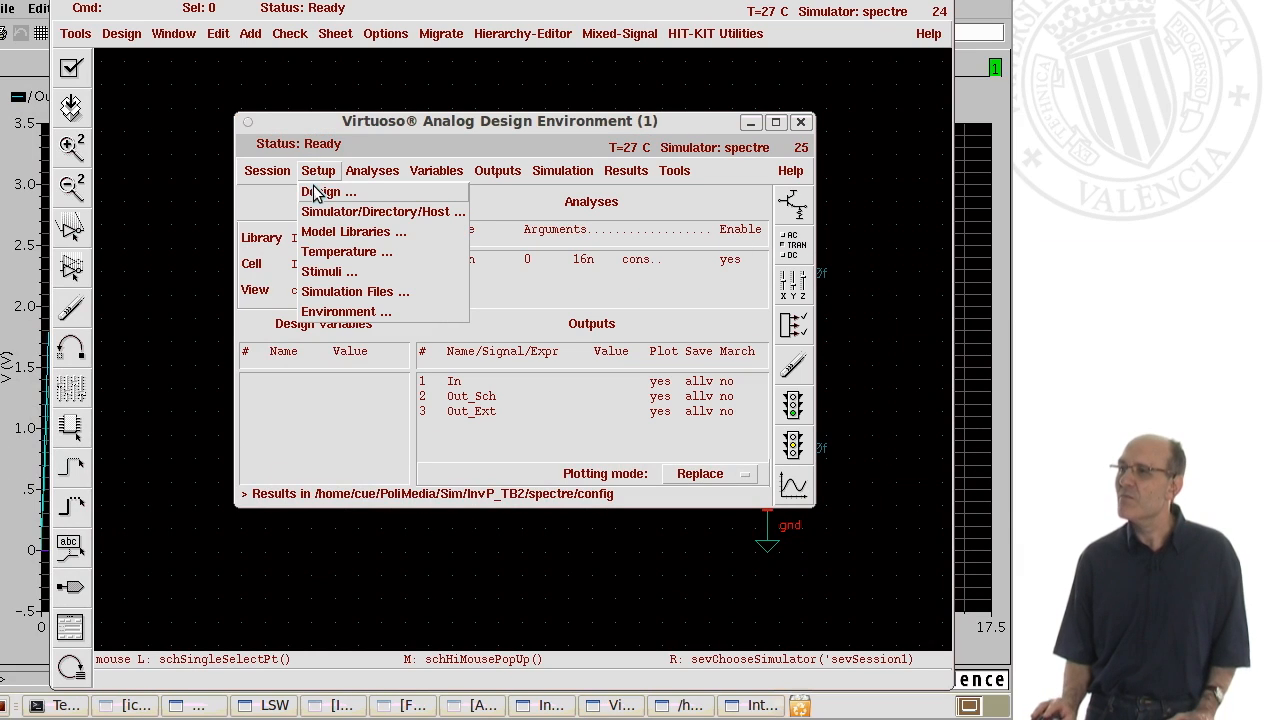
{"action": "left_click", "coordinate": [328, 292]}
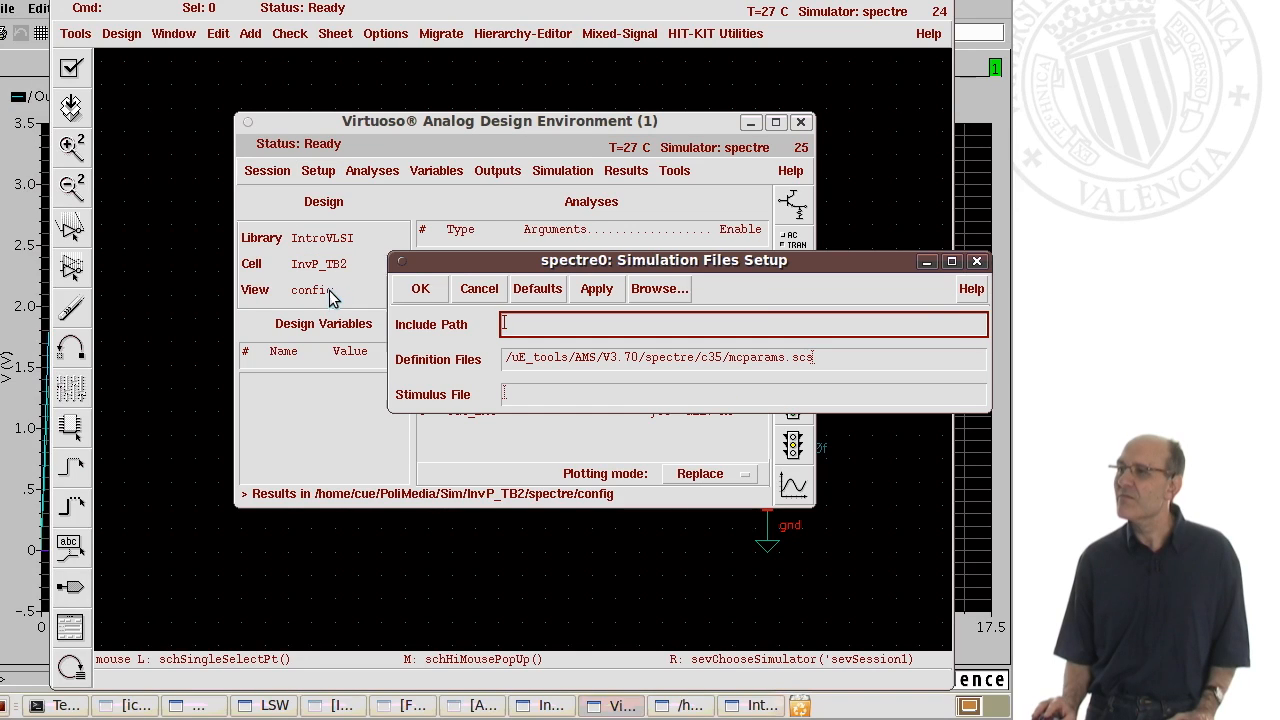
{"action": "left_click", "coordinate": [979, 263]}
{"action": "left_click", "coordinate": [318, 171]}
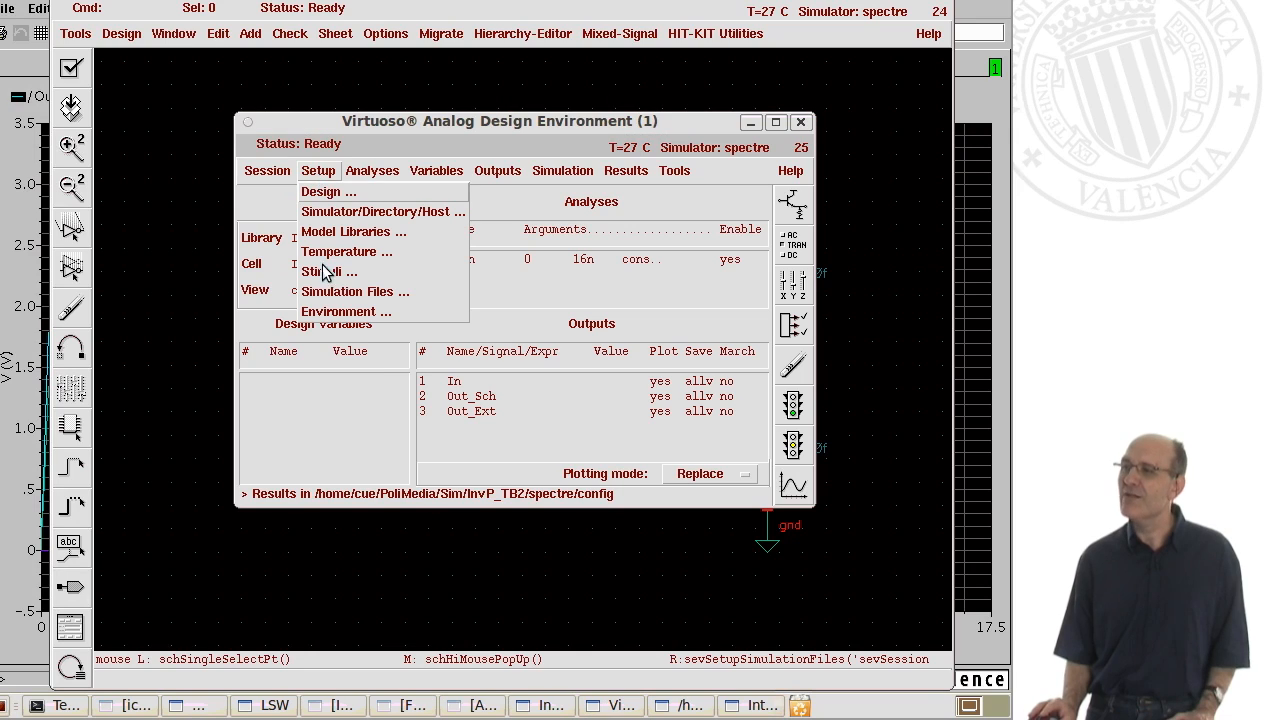
{"action": "left_click", "coordinate": [349, 312]}
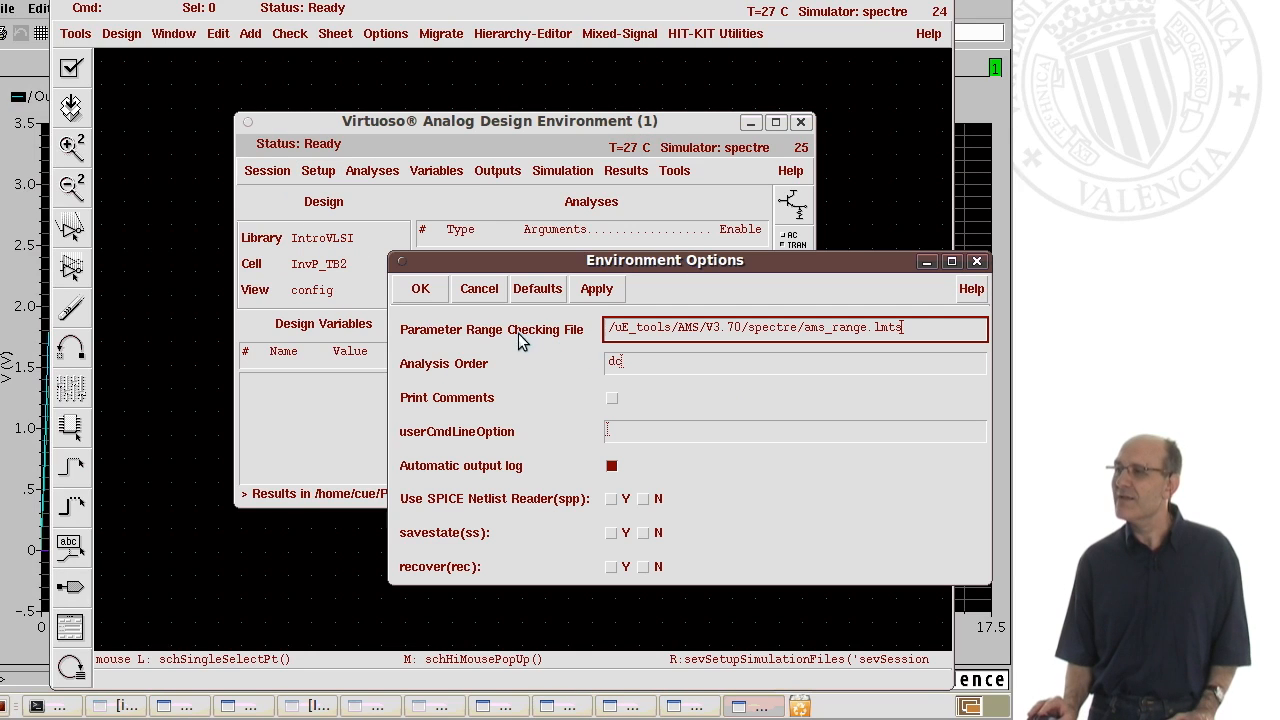
{"action": "left_click", "coordinate": [488, 290]}
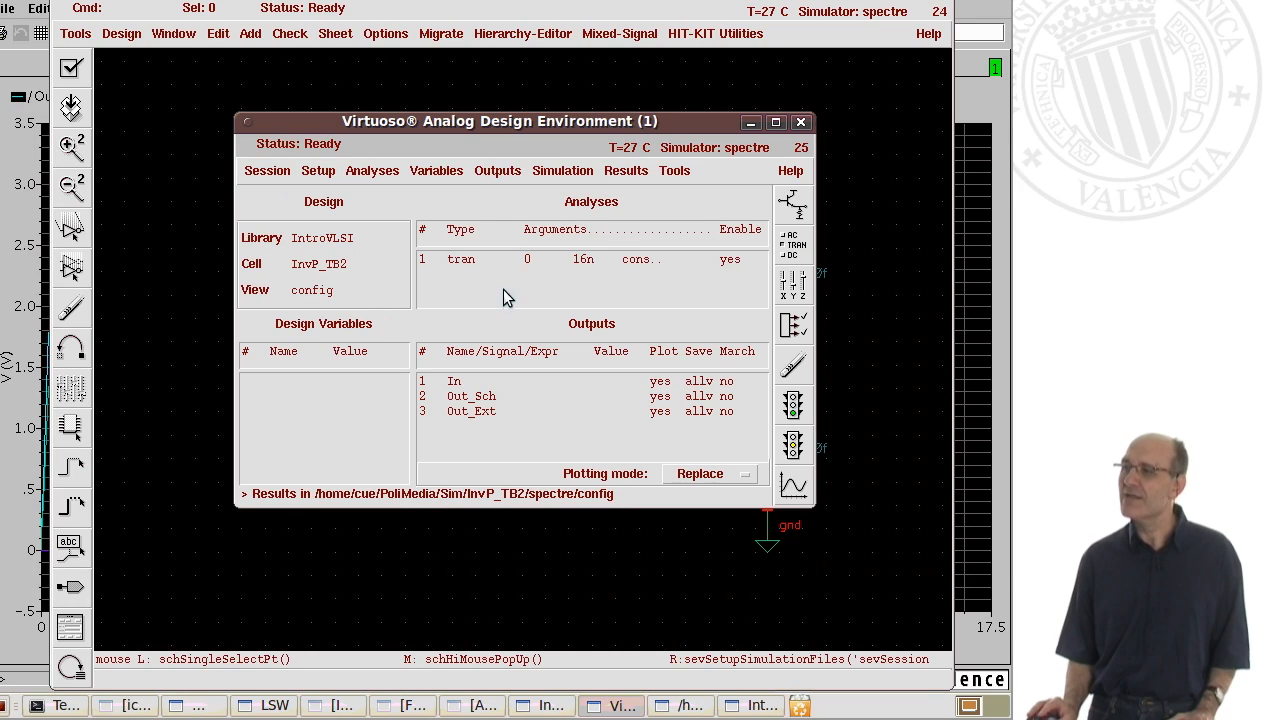
{"action": "left_click", "coordinate": [800, 122]}
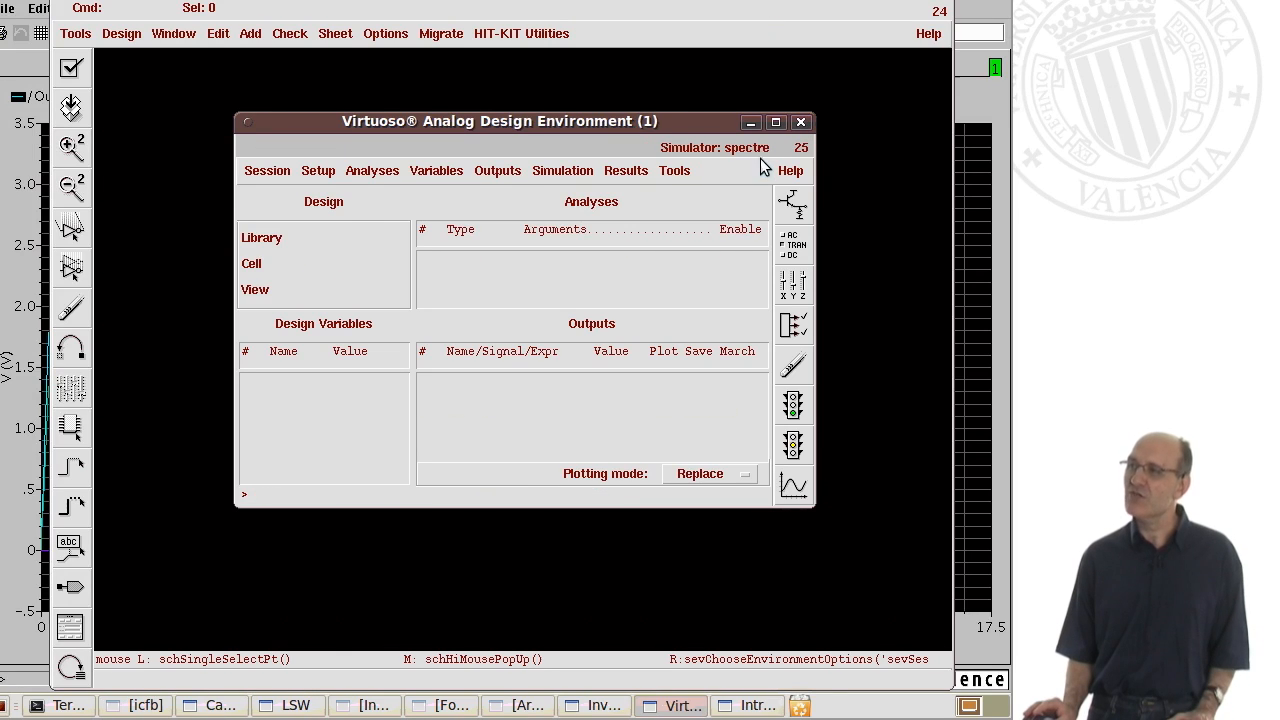